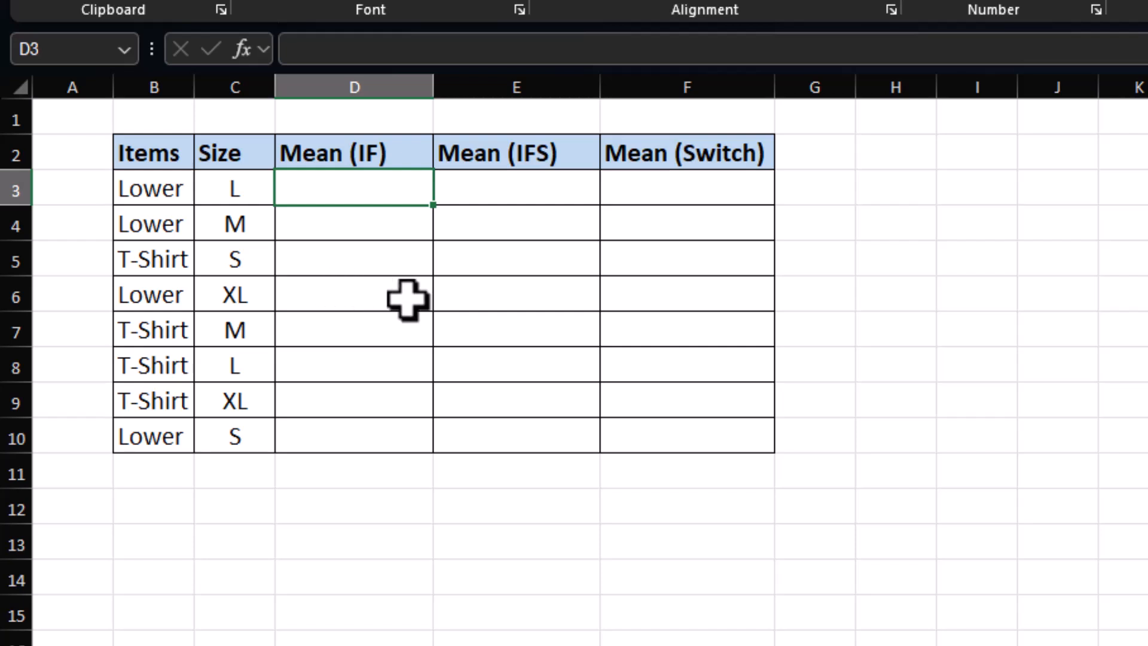
Start an IF formula in D3 that tests C3="L" and returns "Large".
type("=")
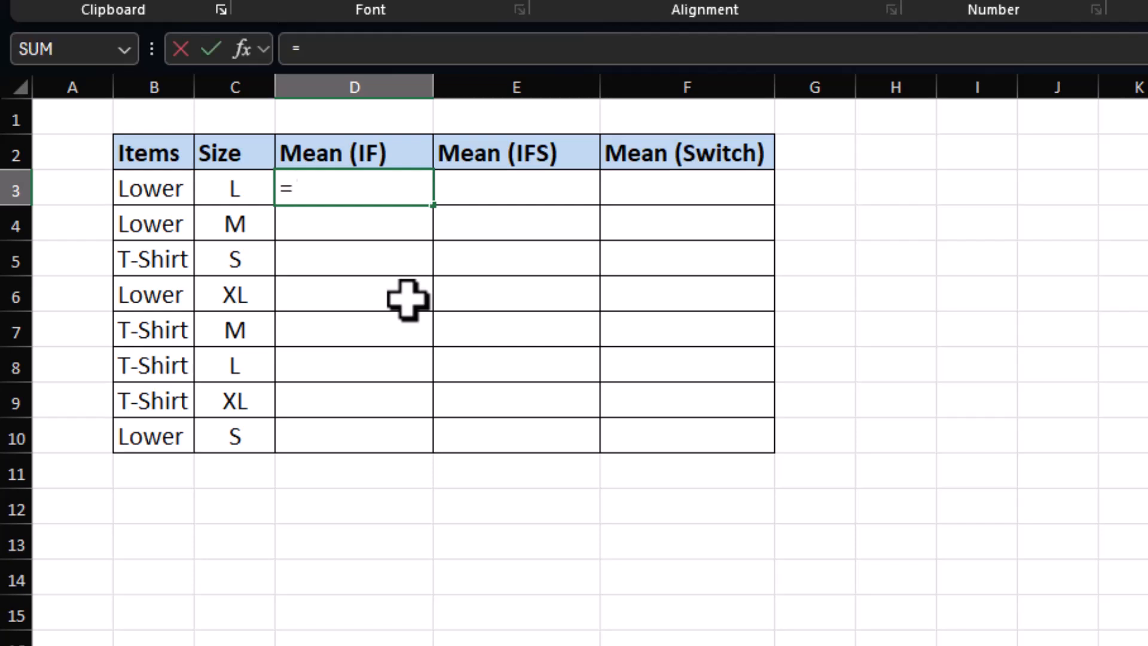
type("if(")
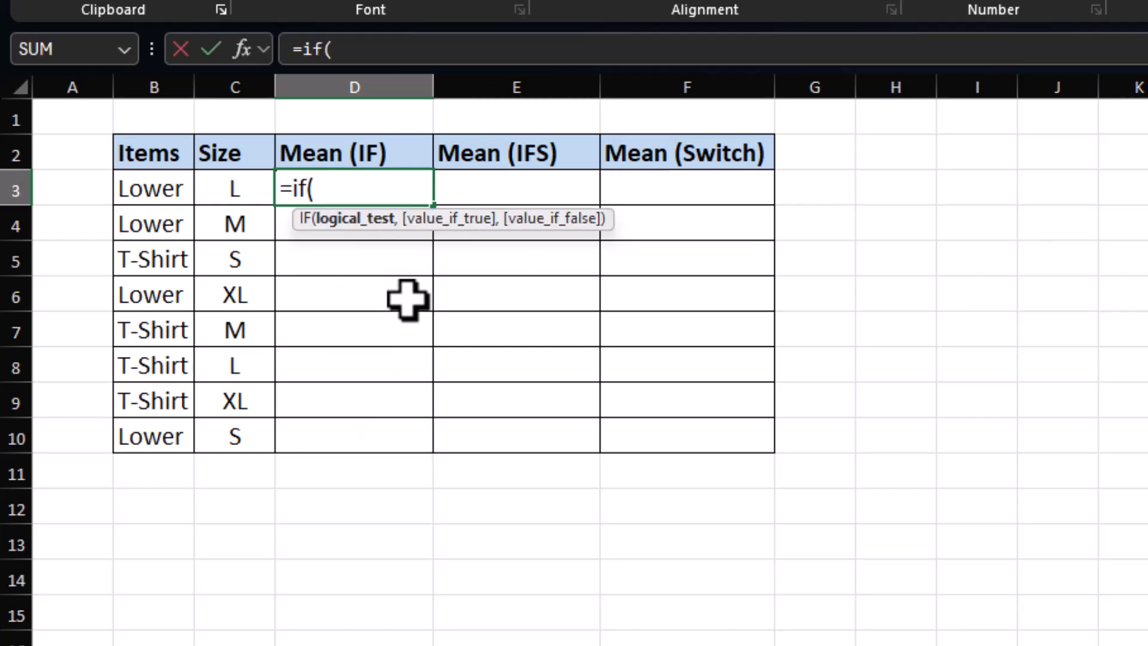
left_click(228, 186)
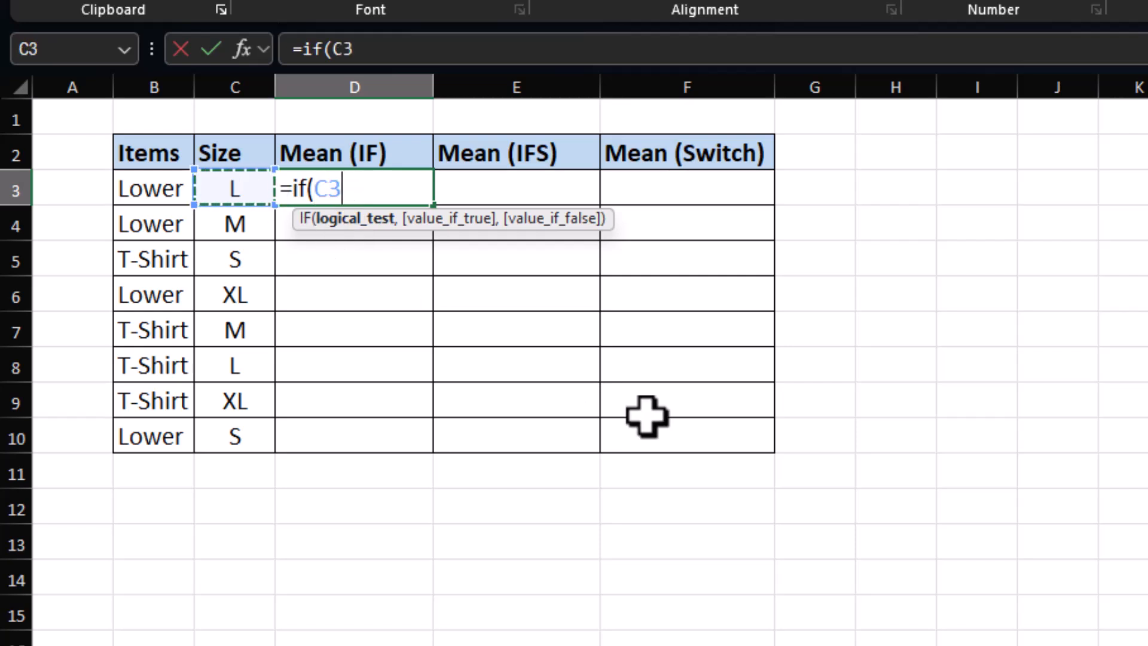
type("=\"L\"")
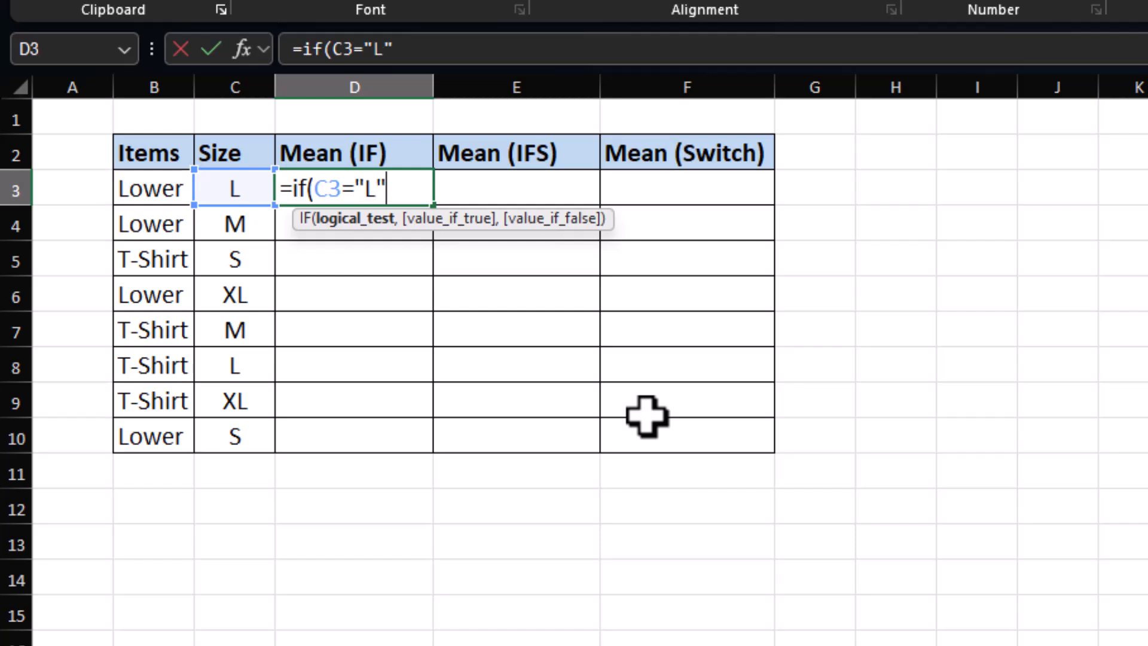
type(",\"L")
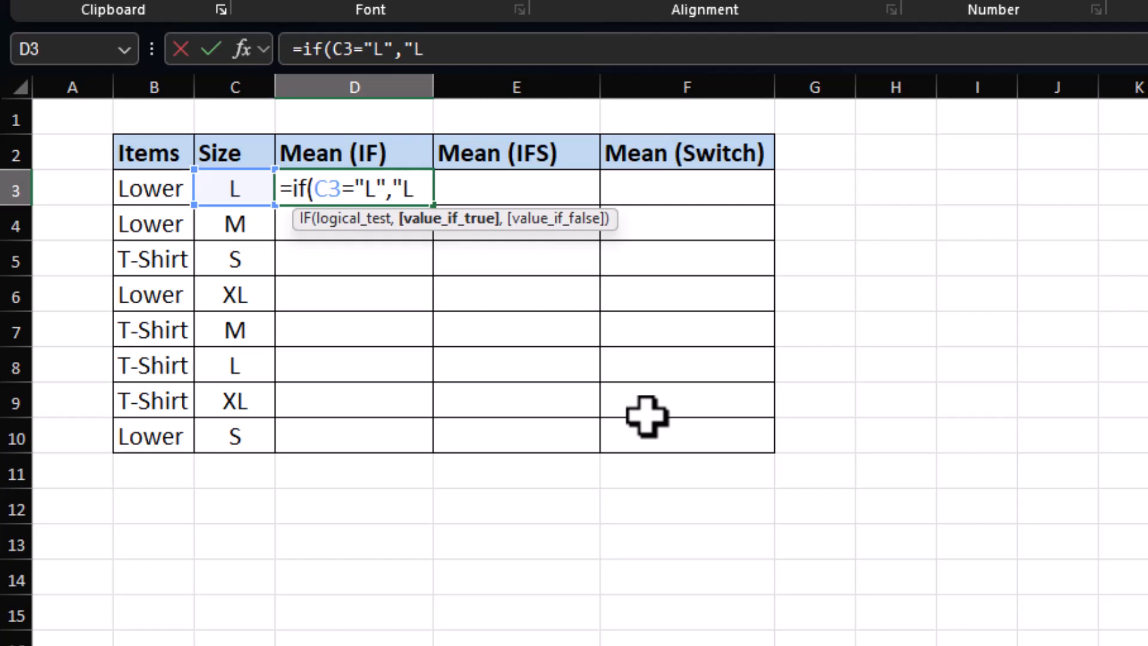
type("arge\"")
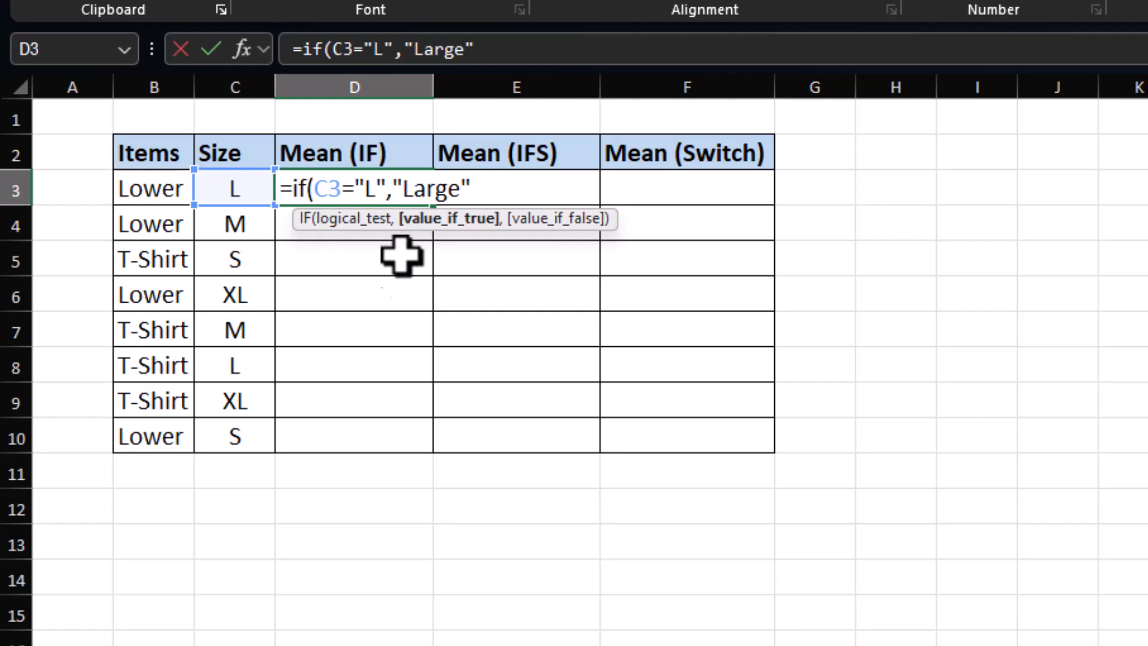
Add a nested IF to the D3 formula that tests C3="M" and returns Medium.
type(",")
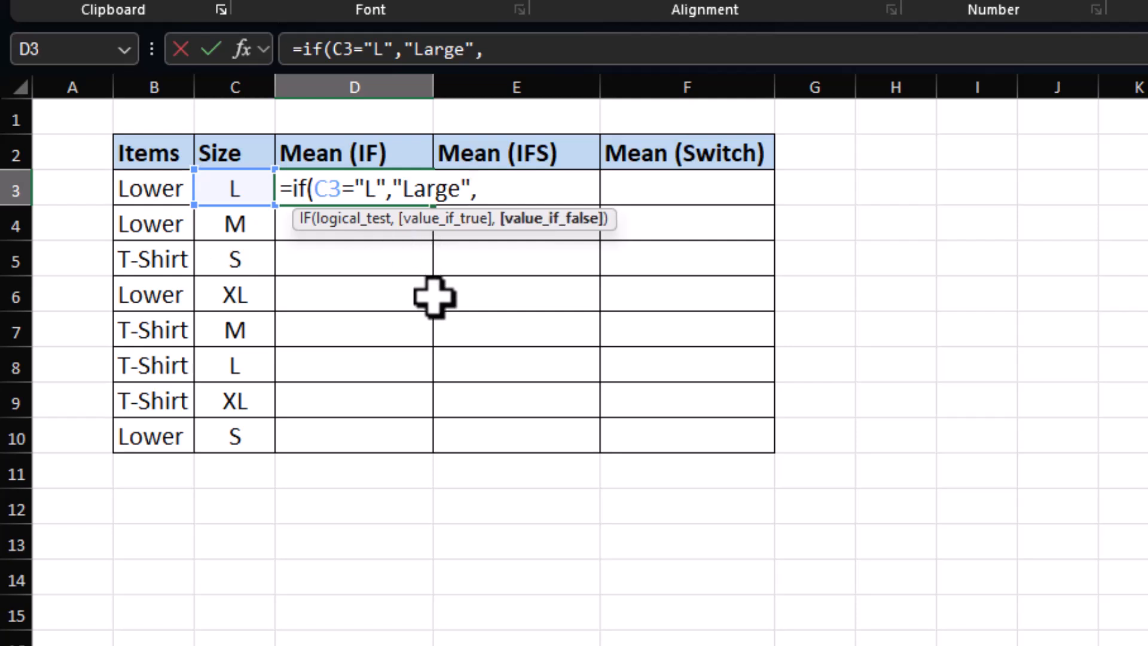
type("if(")
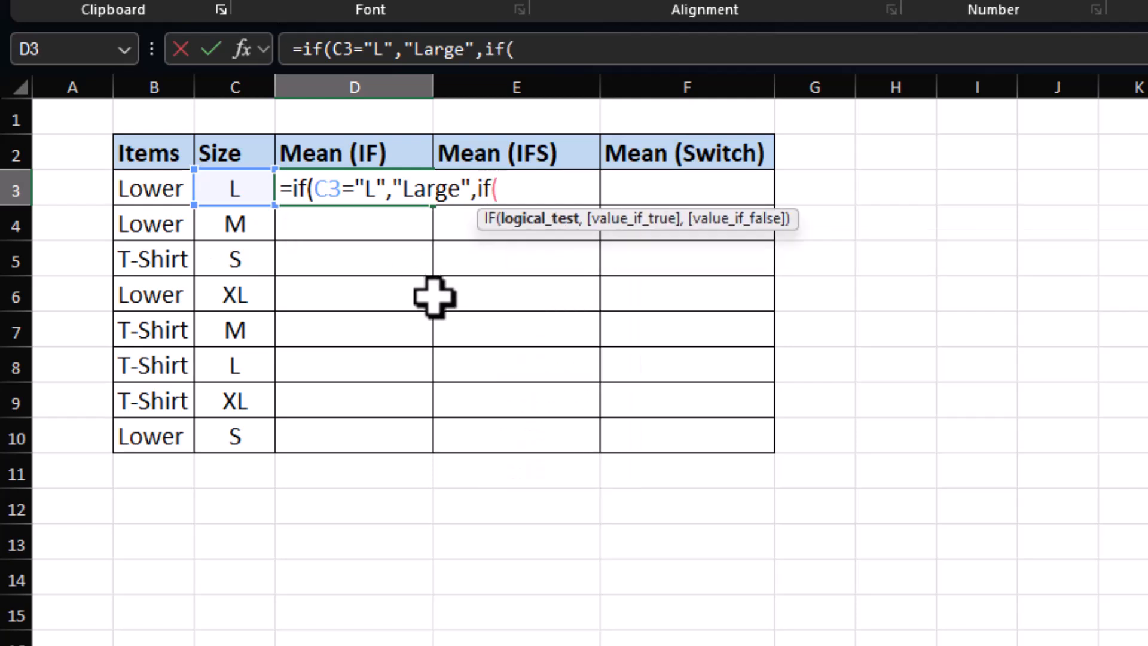
left_click(230, 189)
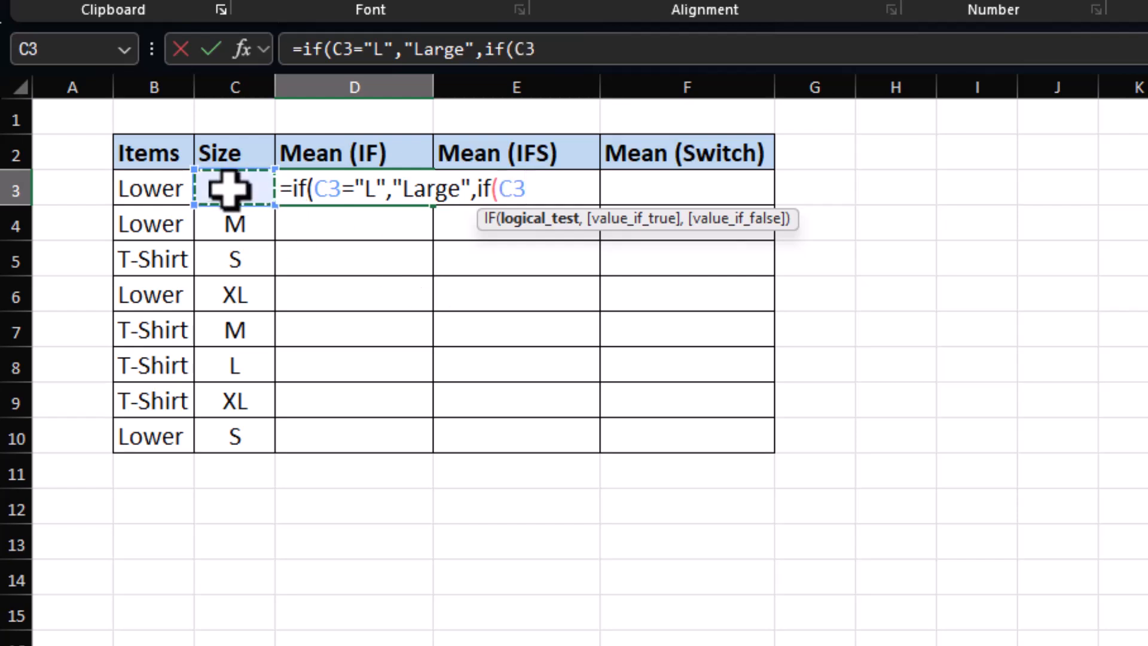
type("=\"M")
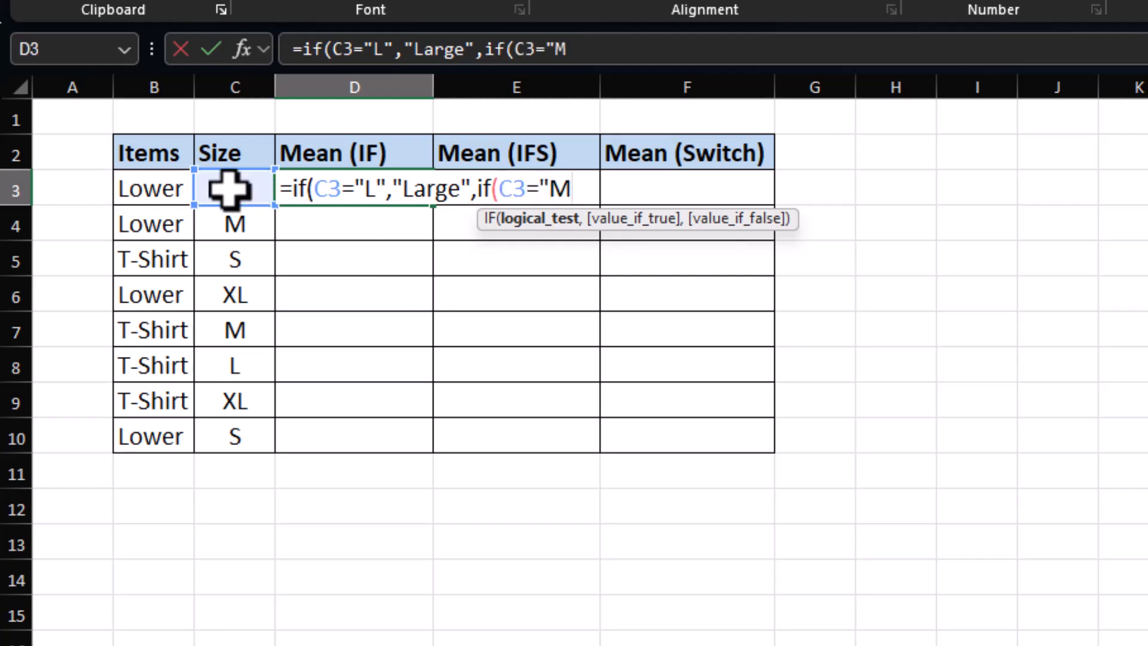
type("\",")
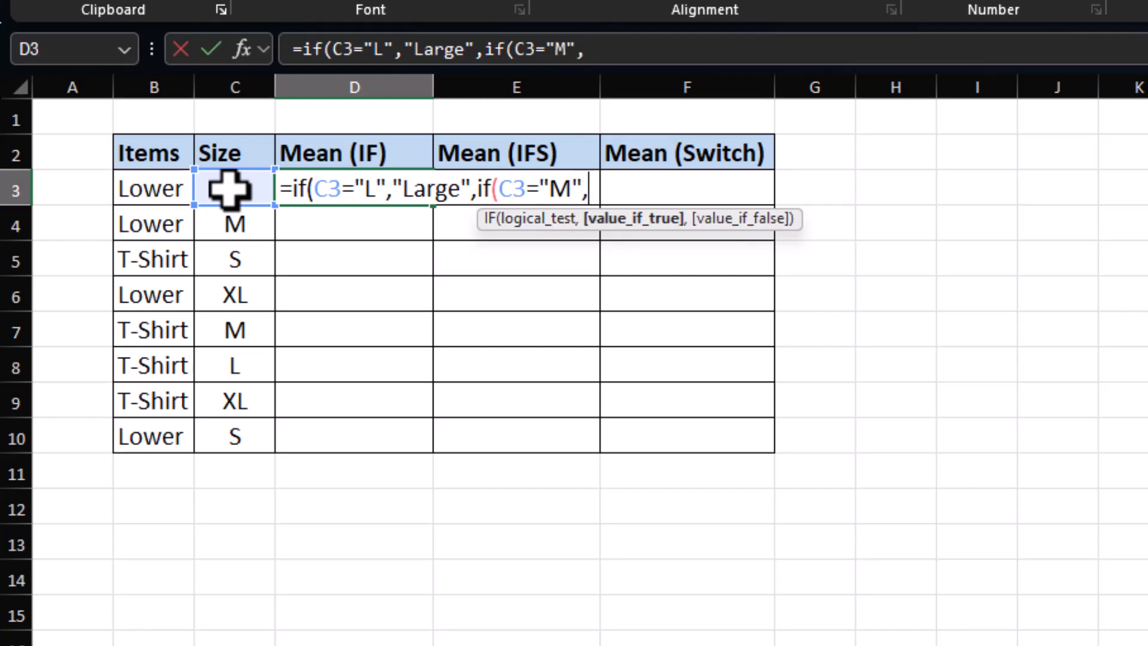
type("Medium")
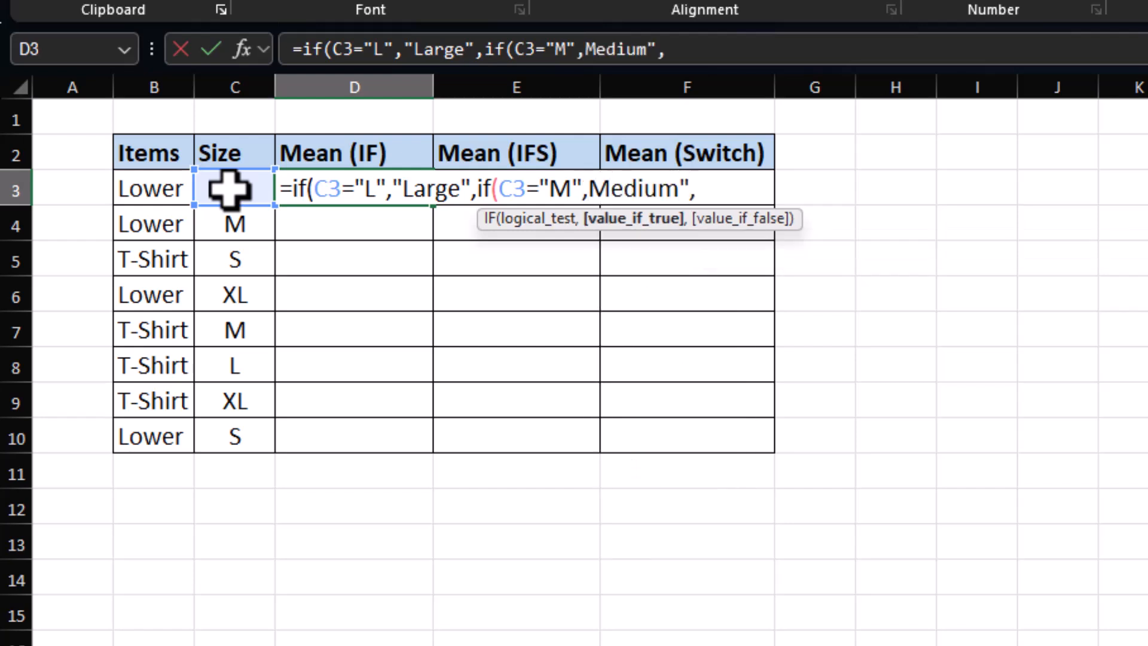
Add a third nested IF to the D3 formula that tests C3="S" and returns "Small".
type("\",if(")
left_click(236, 188)
type("S")
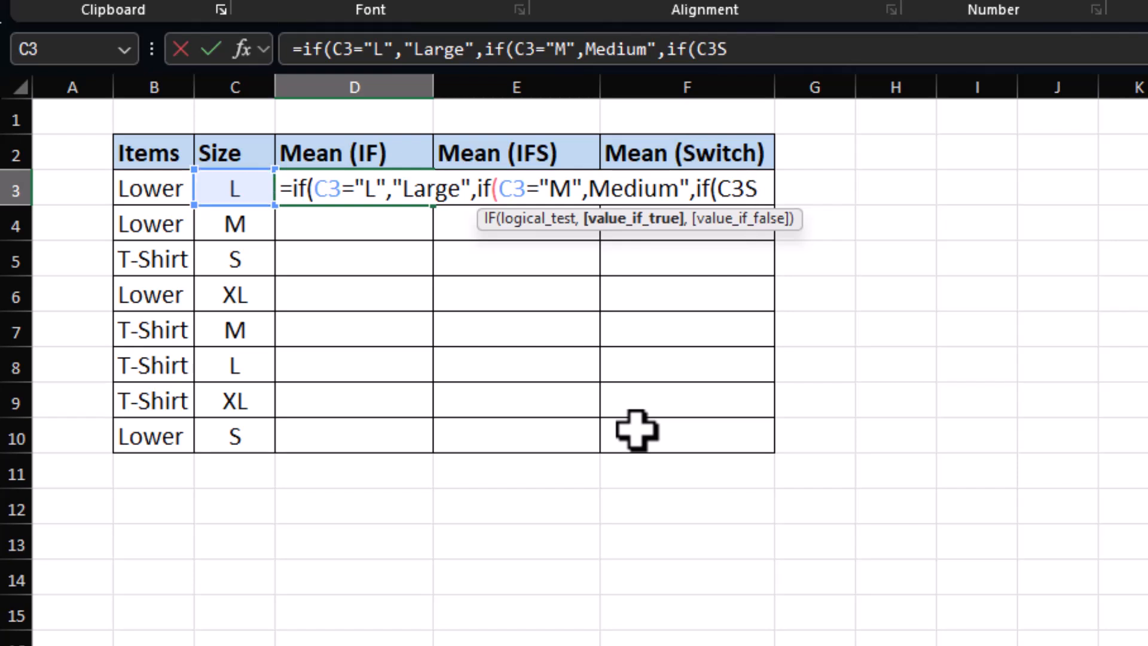
key("BackSpace")
type("=\"S\"")
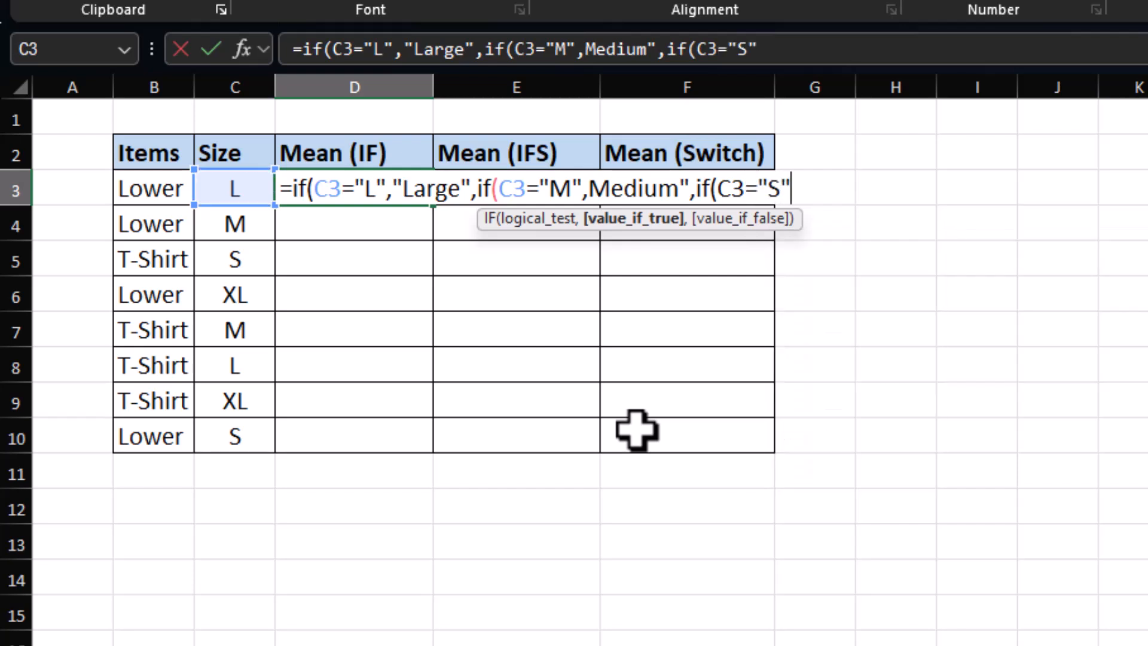
type(",\"S")
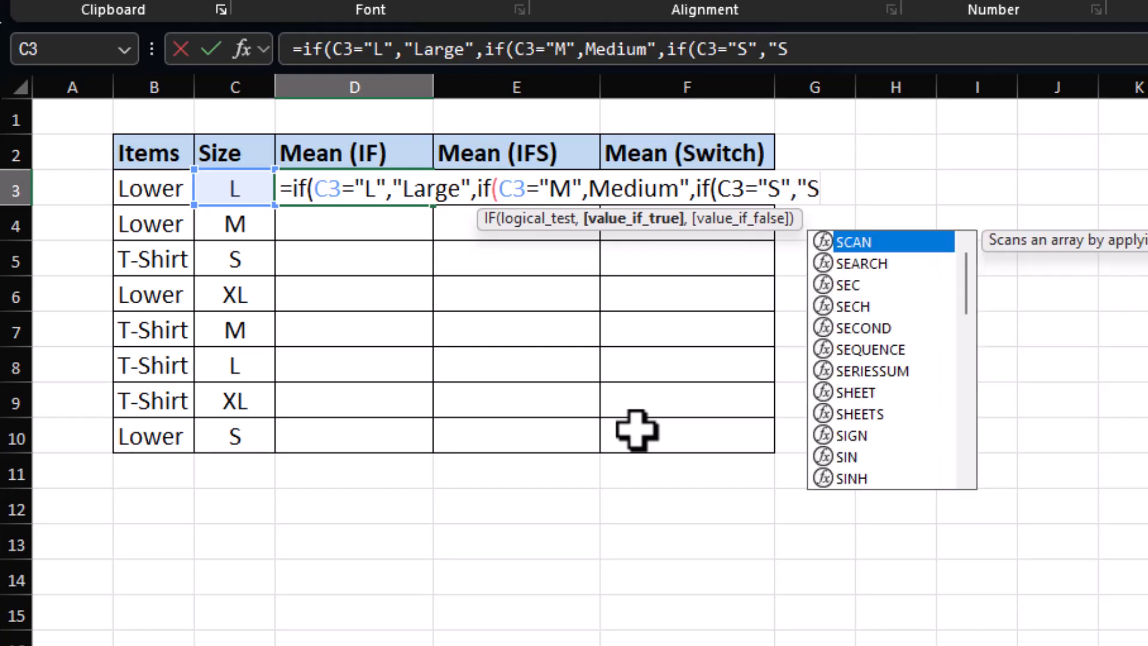
type("malll")
key("BackSpace")
type("\"")
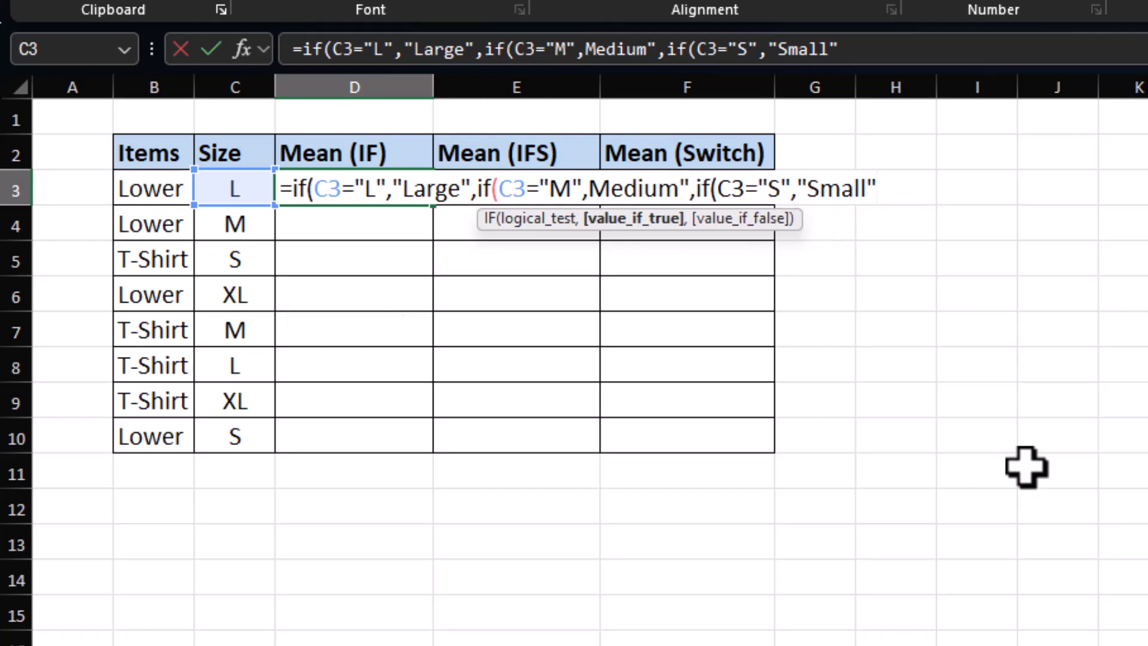
Give the innermost IF the fallback value "Extral Large", close all three brackets and submit the D3 formula.
type(",\"Extral Large")
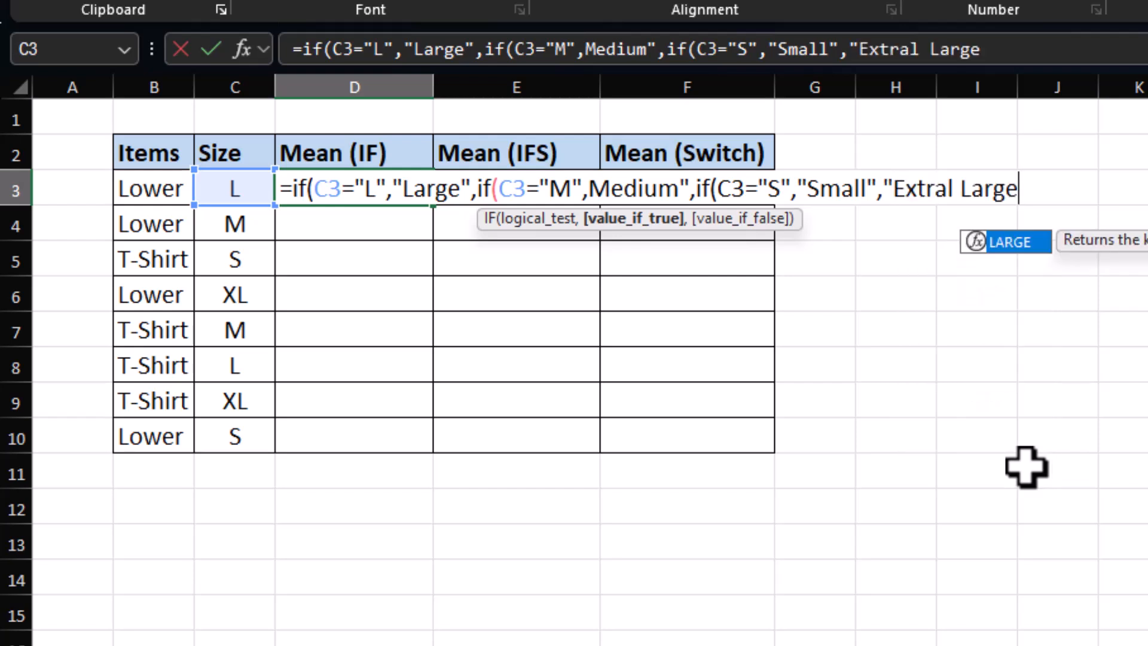
type("\"")
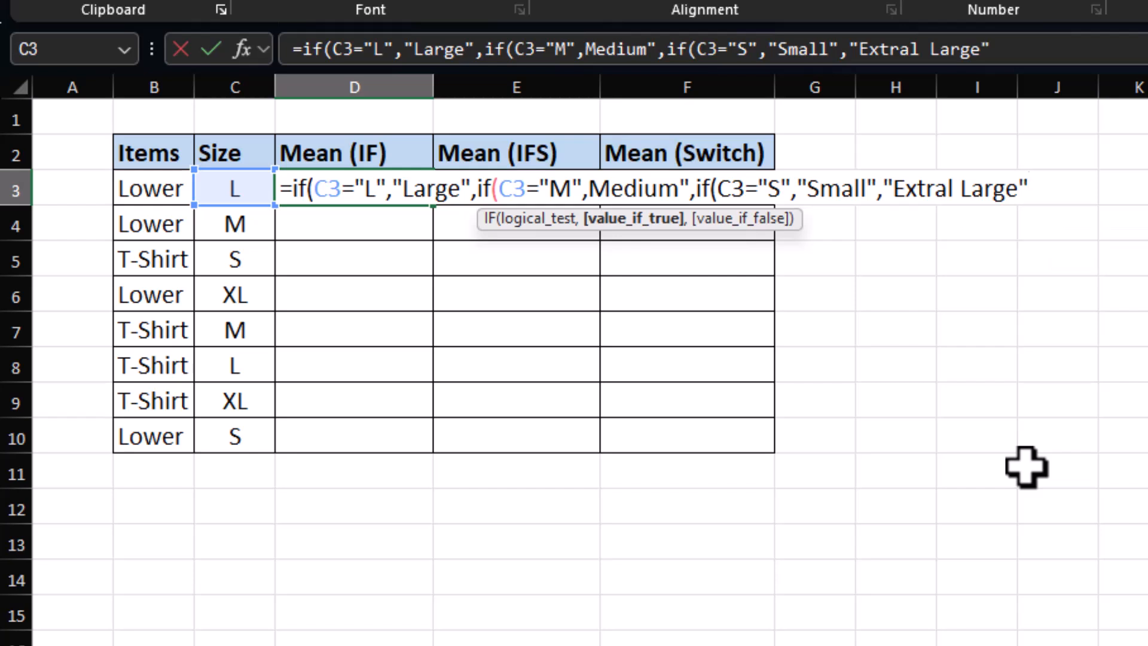
type(")))")
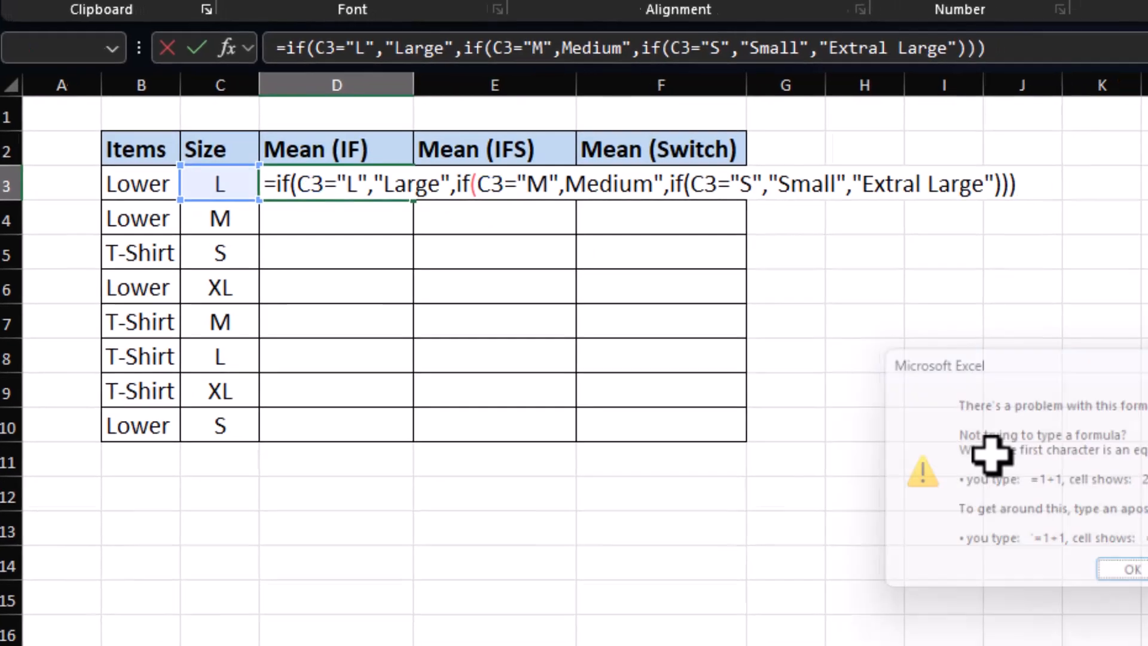
key("Return")
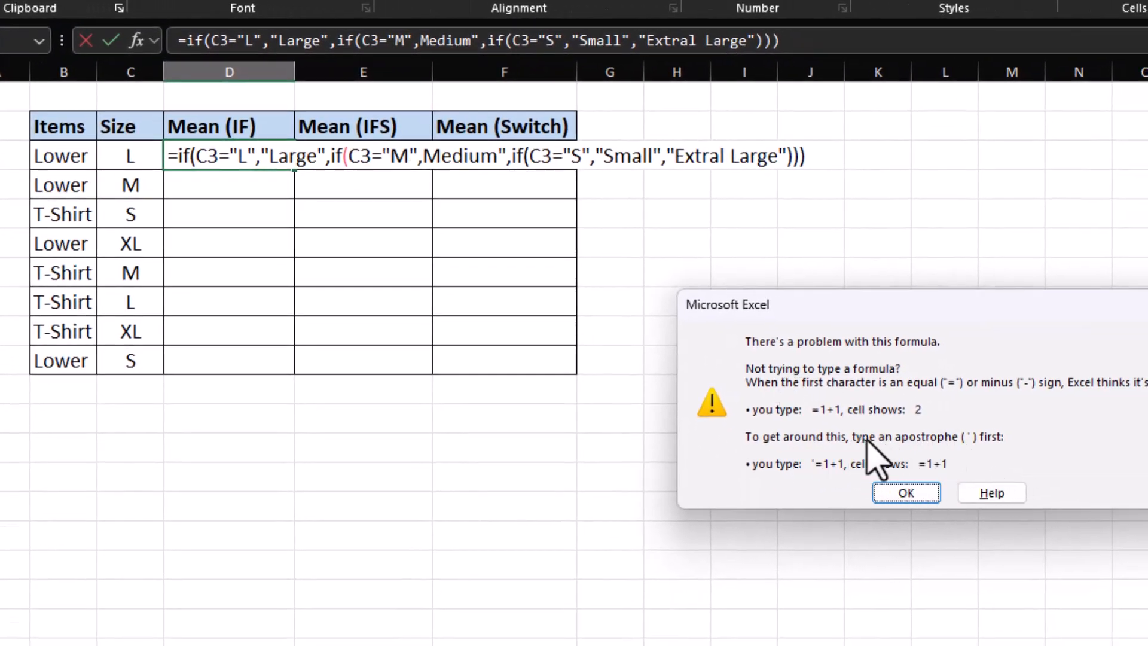
Insert the missing opening quotation mark before Medium in the D3 formula and commit it.
left_click(906, 493)
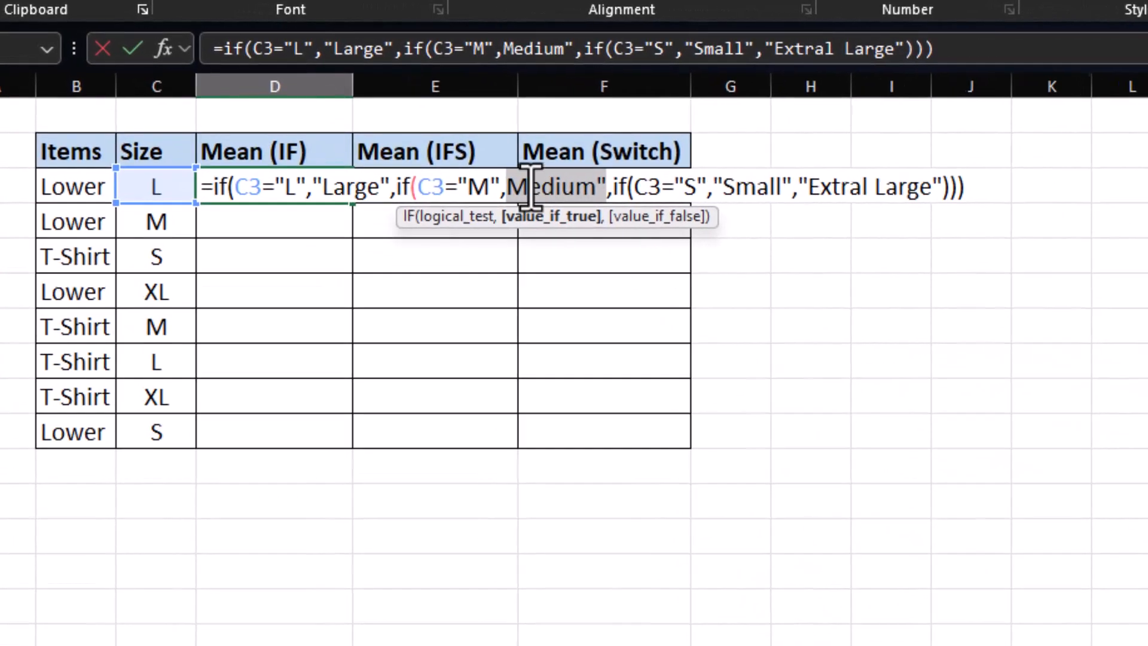
left_click(451, 166)
type("\"")
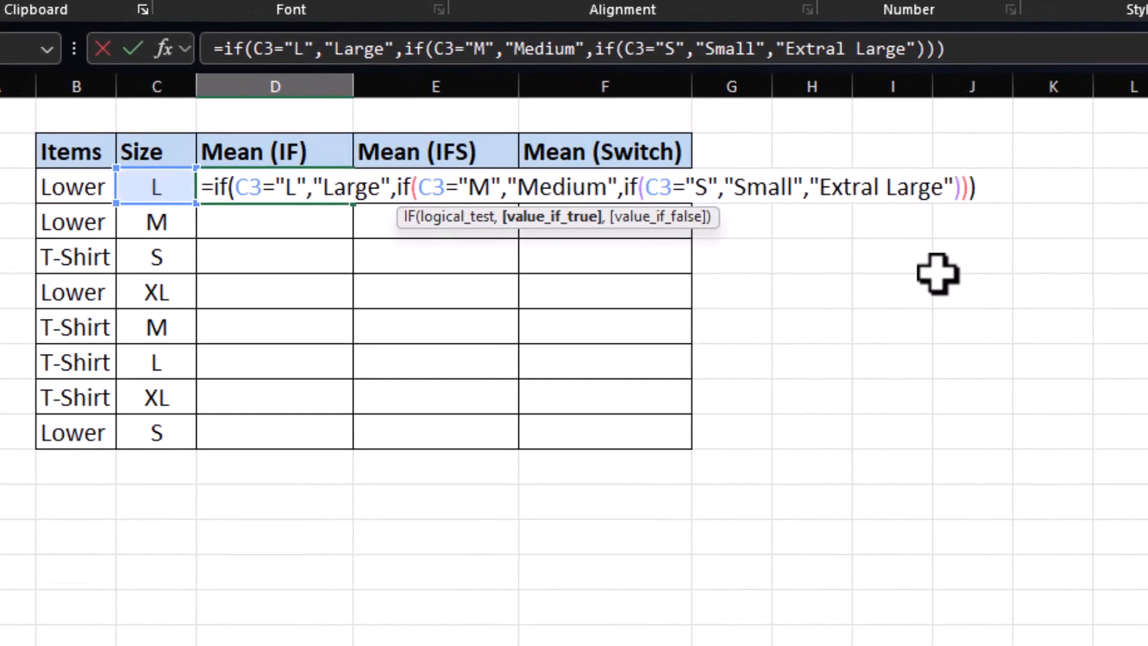
key("Return")
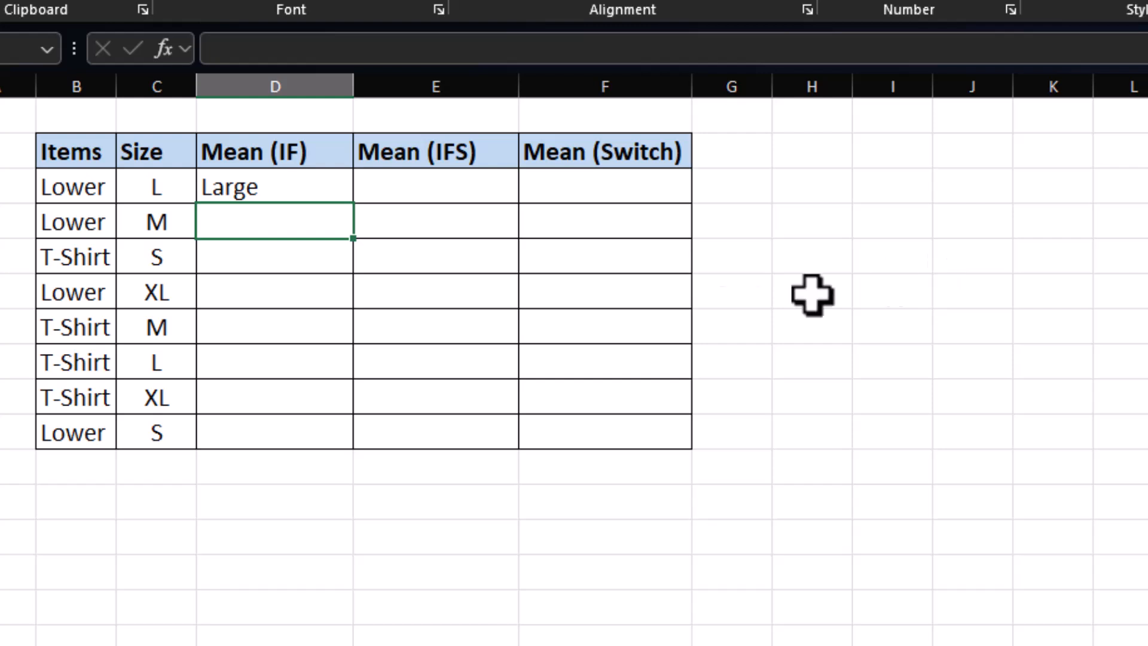
Fill the IF formula from D3 down to D10 and check the formulas in D3 to D6.
left_click(275, 192)
left_click_drag(354, 204, 358, 446)
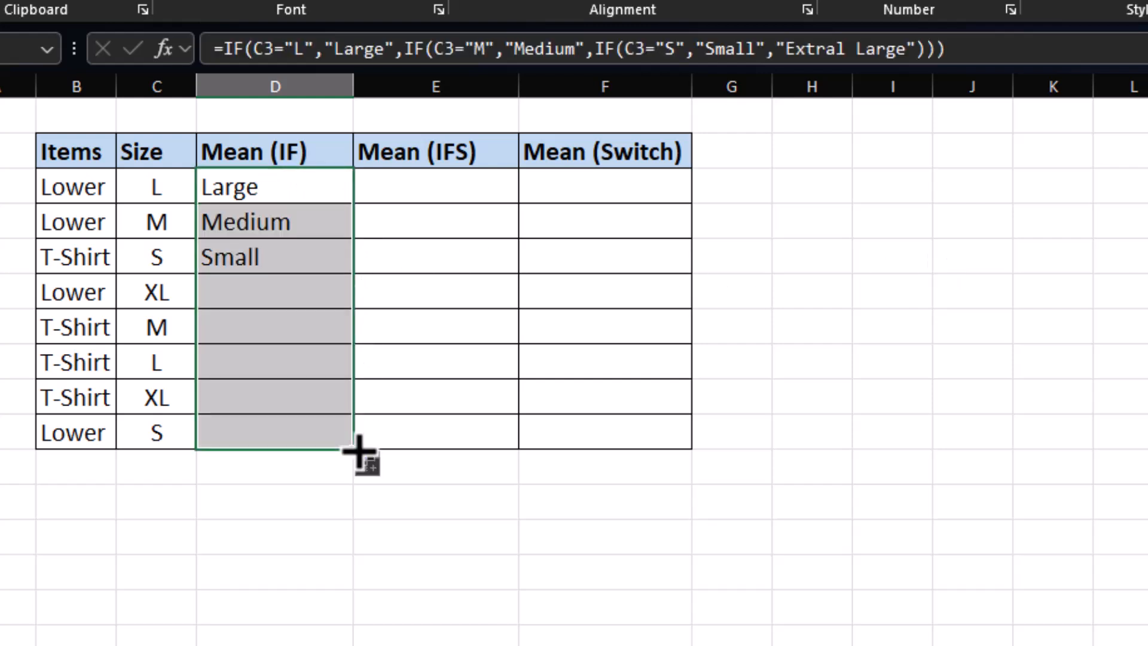
left_click(279, 225)
left_click(235, 259)
left_click(247, 297)
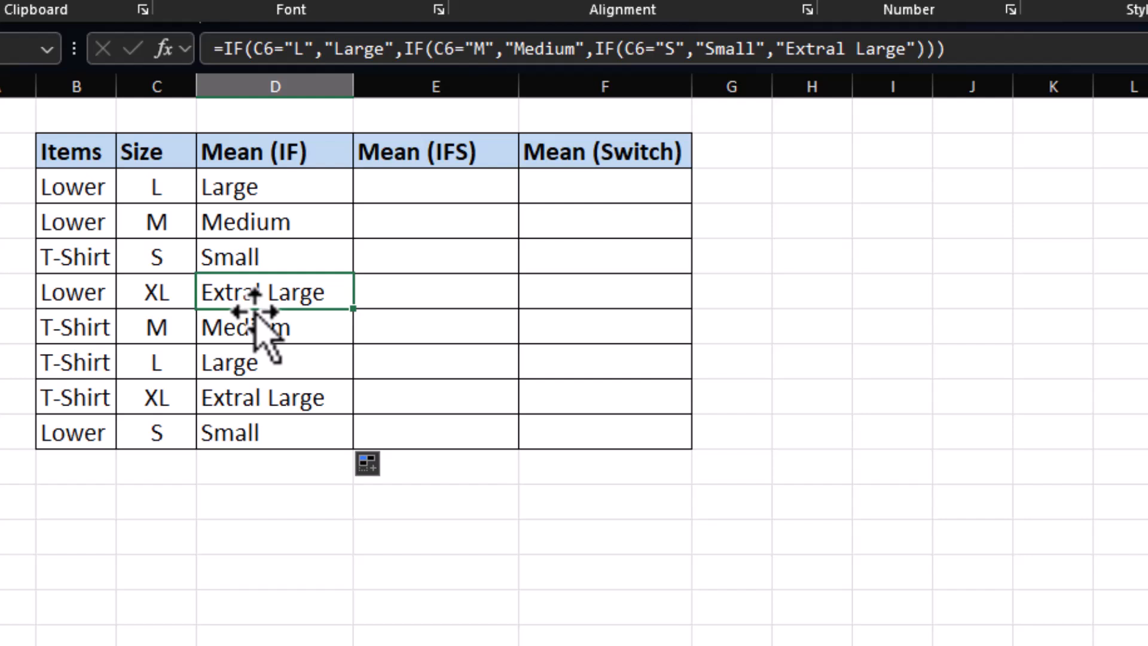
left_click(286, 189)
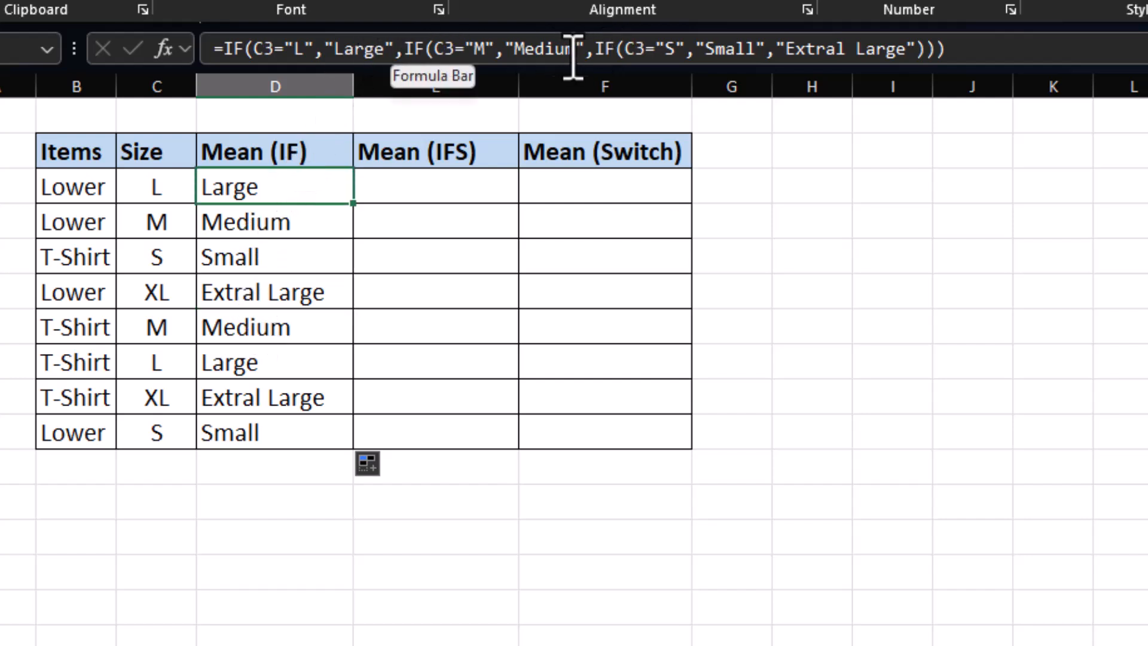
Start an IFS formula in E3 with the test C3="L" returning "Large".
left_click(413, 186)
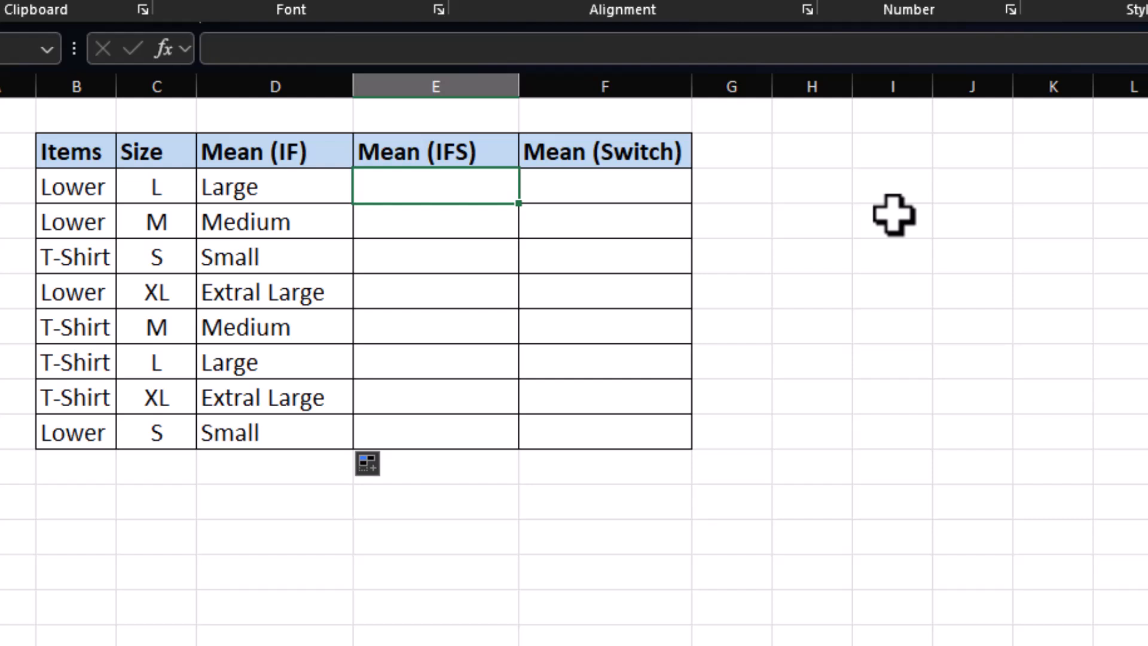
type("=if")
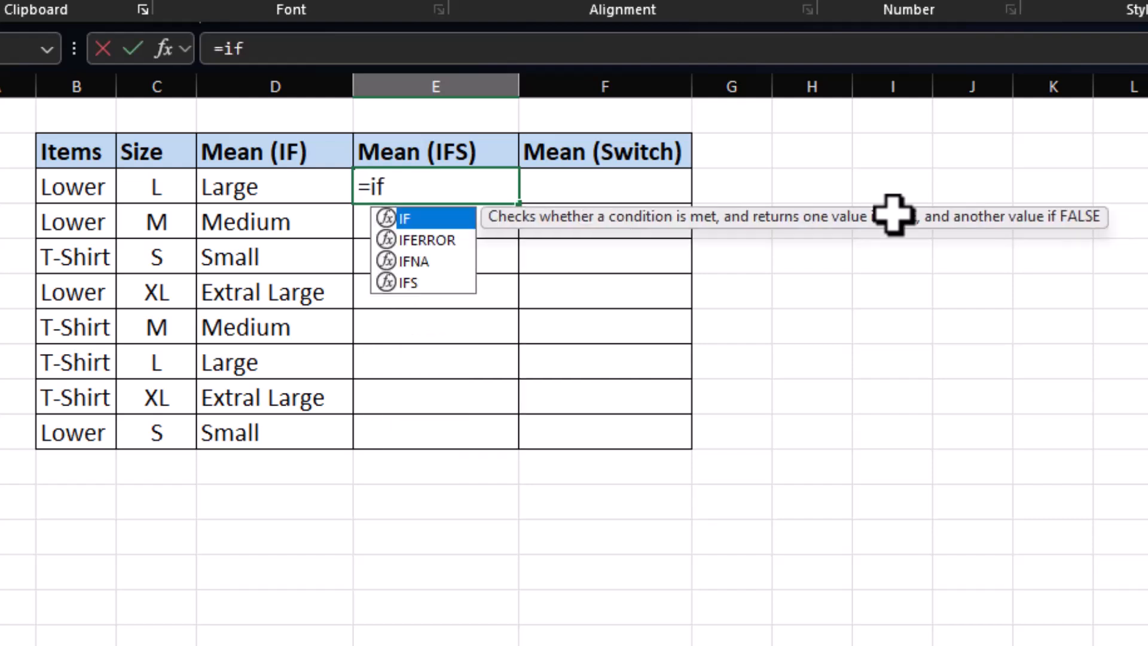
type("s(")
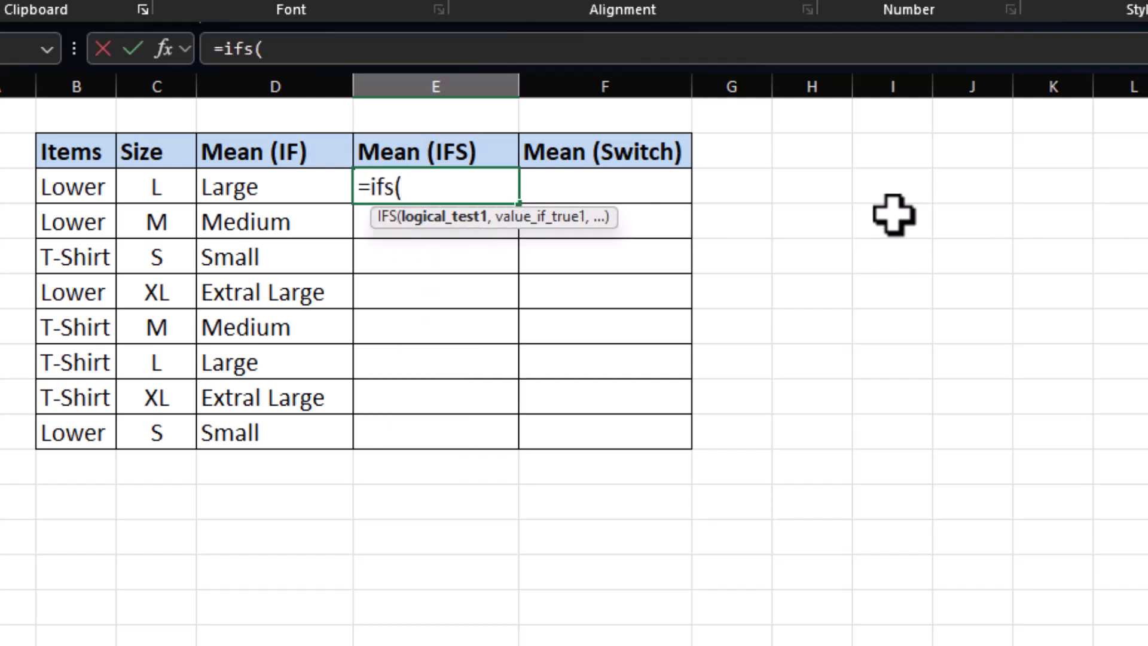
left_click(270, 182)
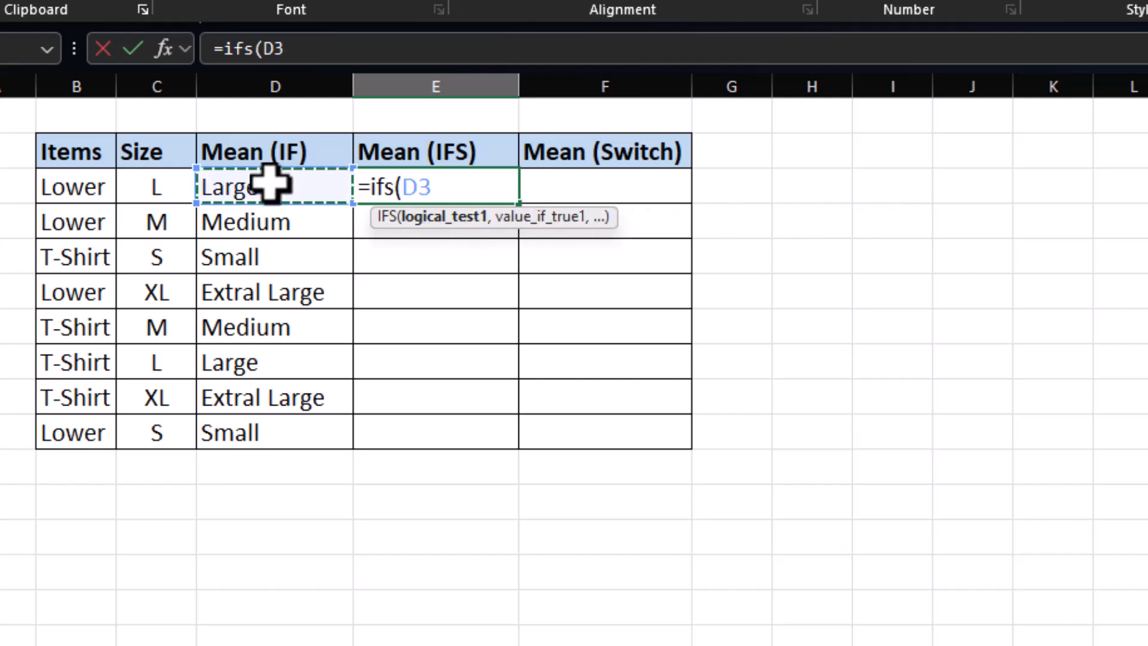
left_click(169, 184)
type("=\"l\"")
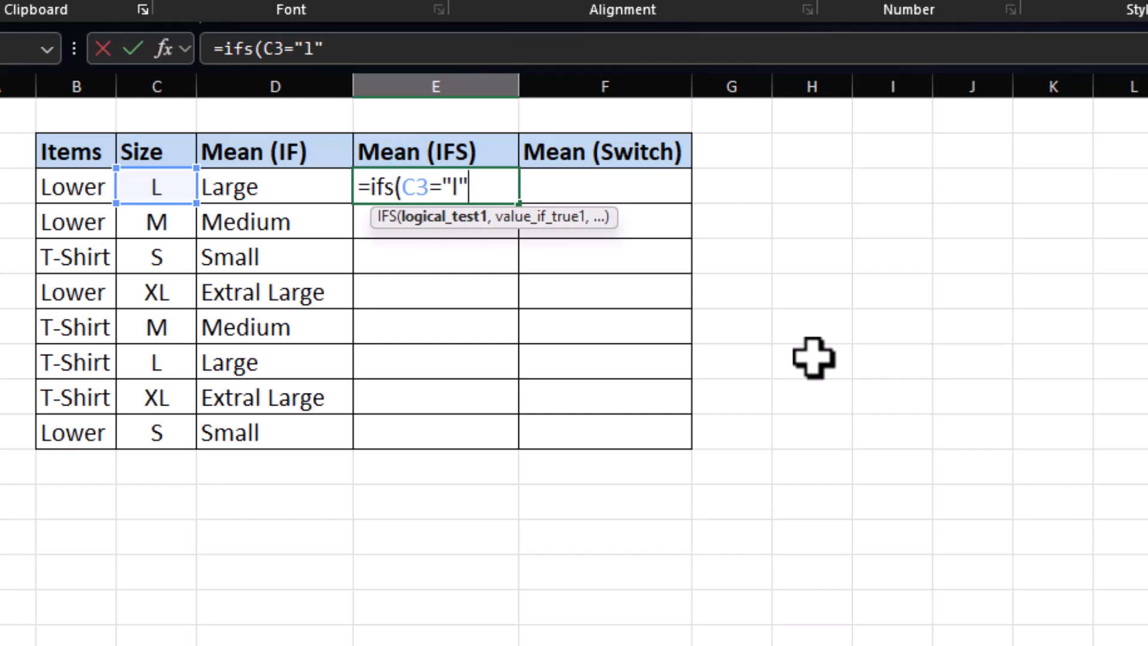
key("BackSpace")
key("BackSpace")
type("L\",")
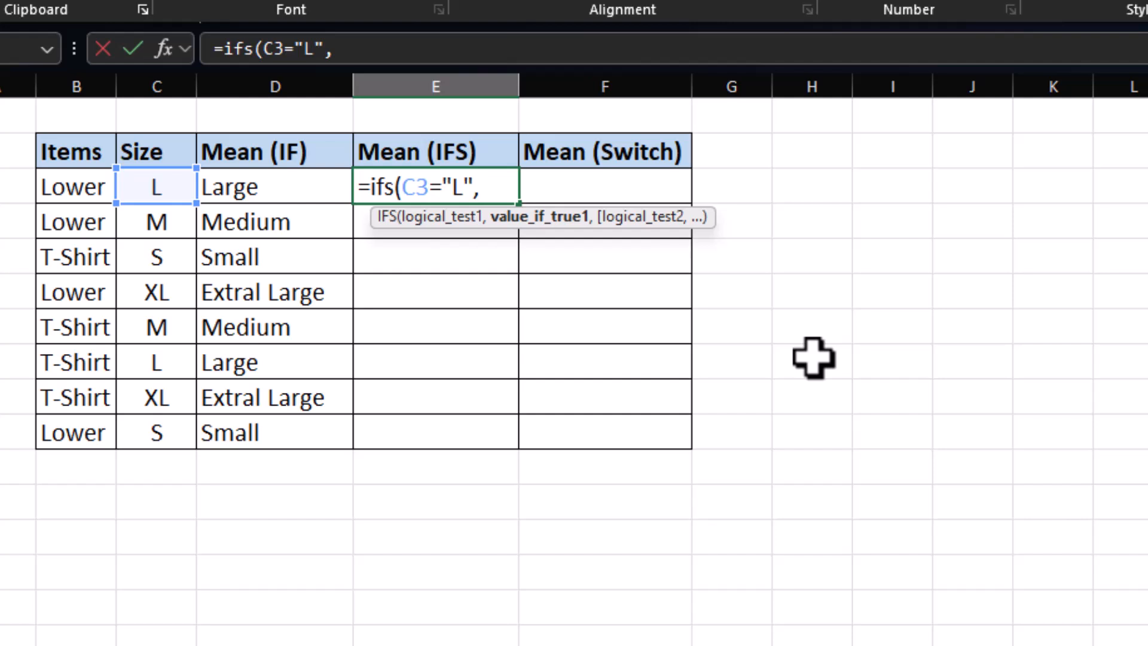
type("\"Large")
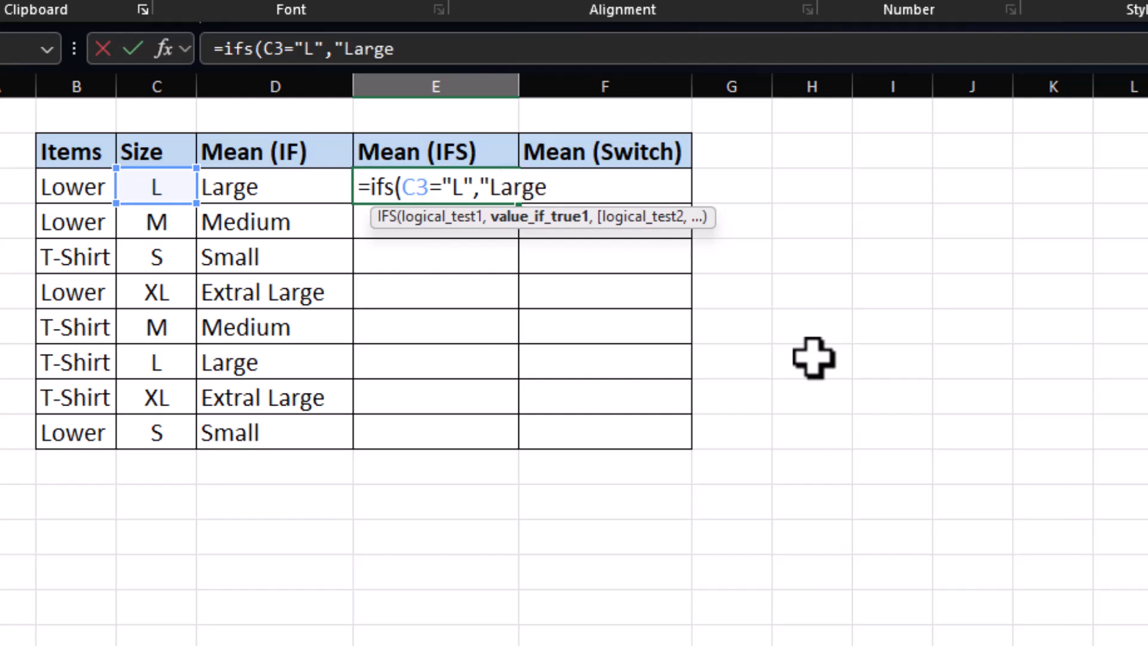
type("\"")
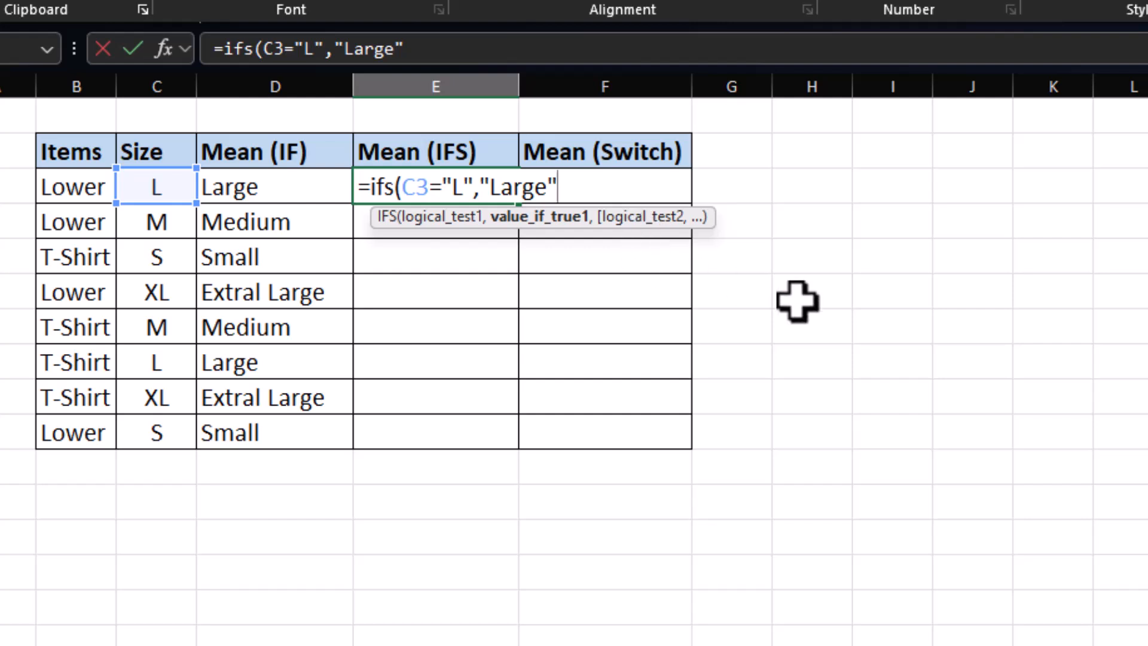
Add the tests C3="M" returning "Medium" and C3="S" returning "Small" to the IFS formula in E3.
type(",")
left_click(160, 183)
type("=\"M\"")
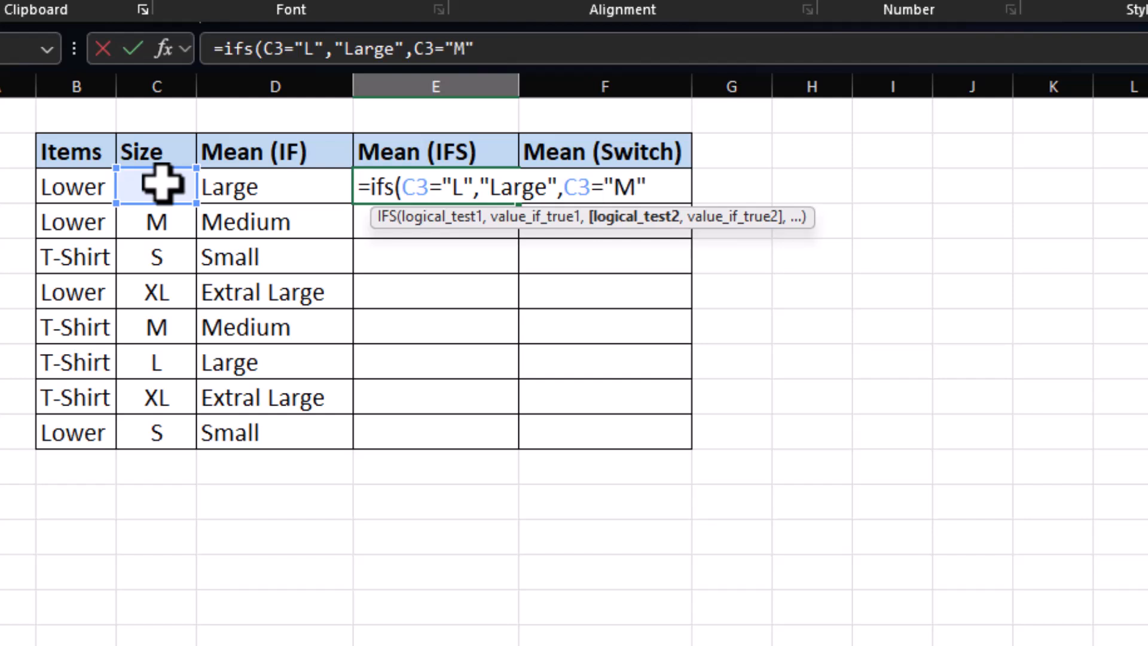
type(",\"Medium\",")
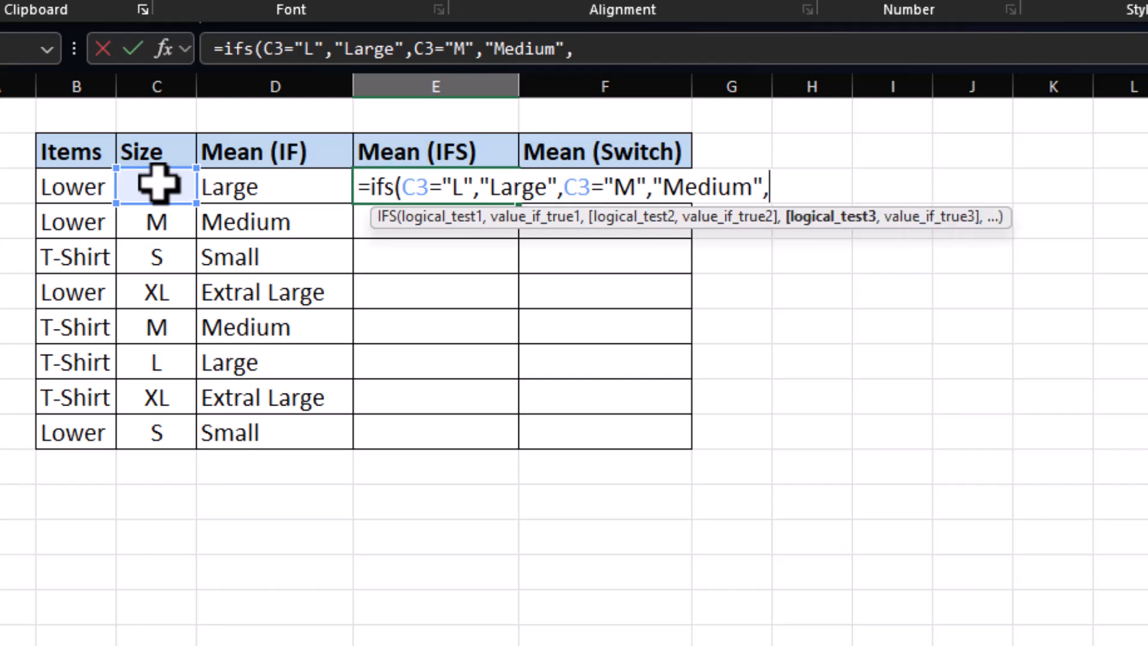
left_click(157, 184)
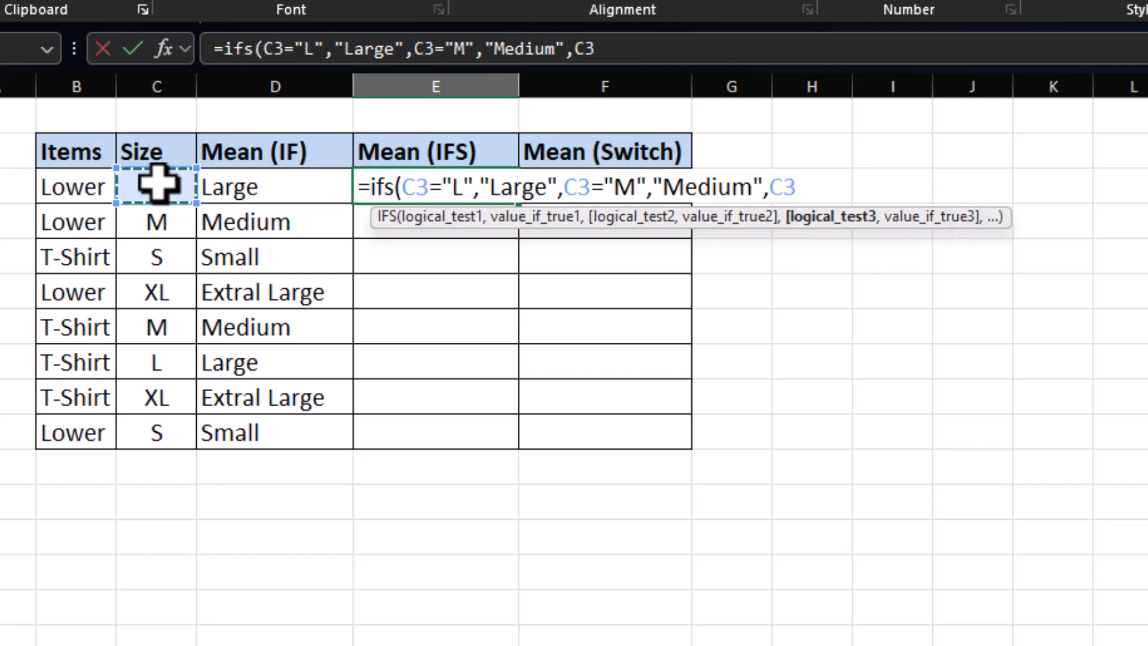
type("=\"S\",\"")
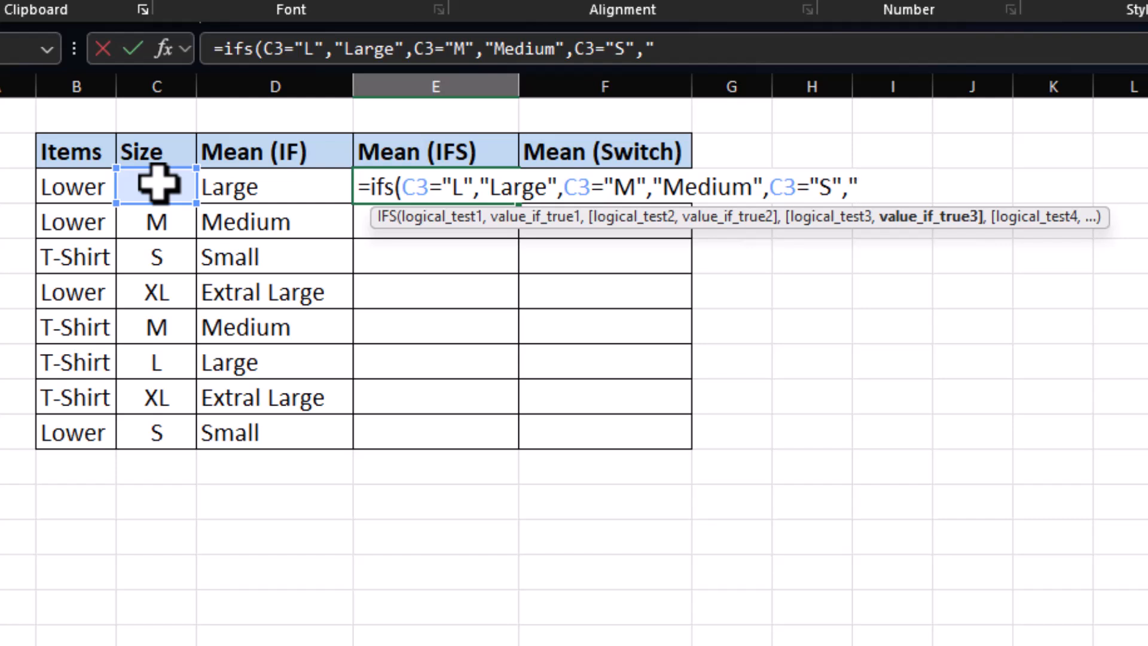
type("Small")
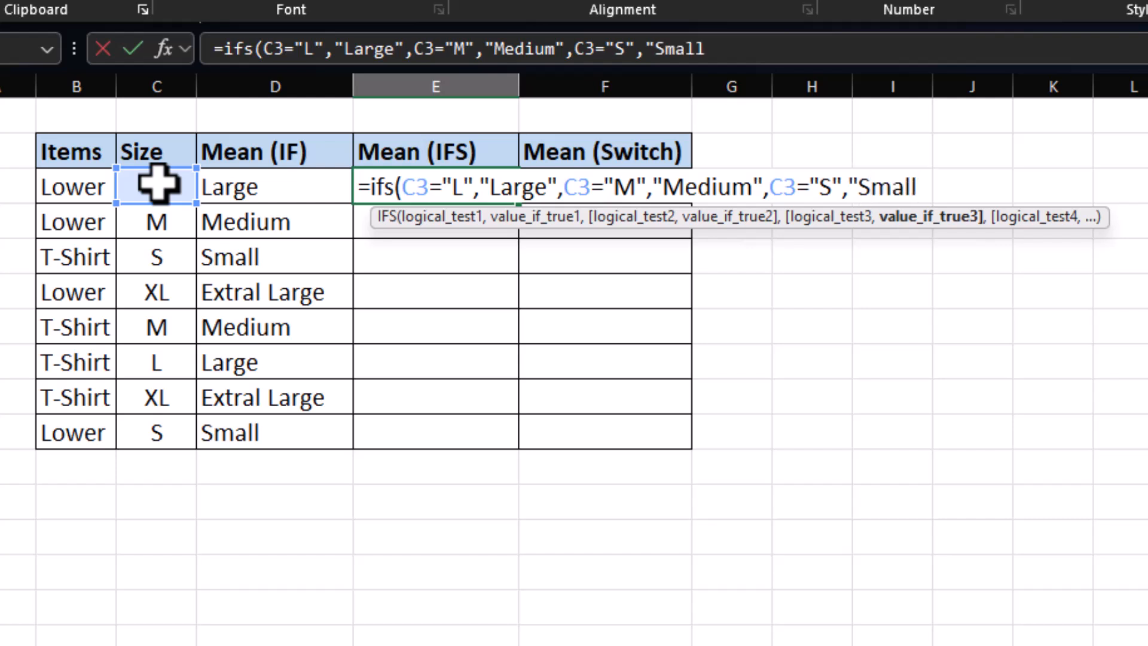
type("\",")
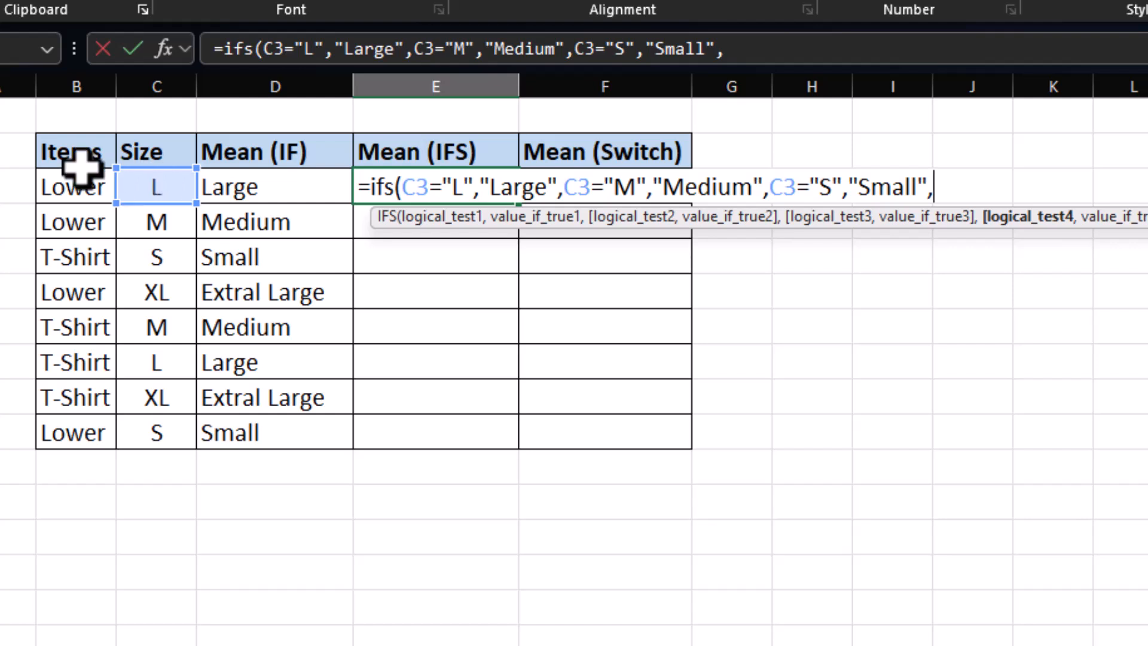
Complete the E3 IFS formula with the test C3="XL" returning "Extra Large" and fill it down to E10.
left_click(133, 186)
type("=\"XL\"")
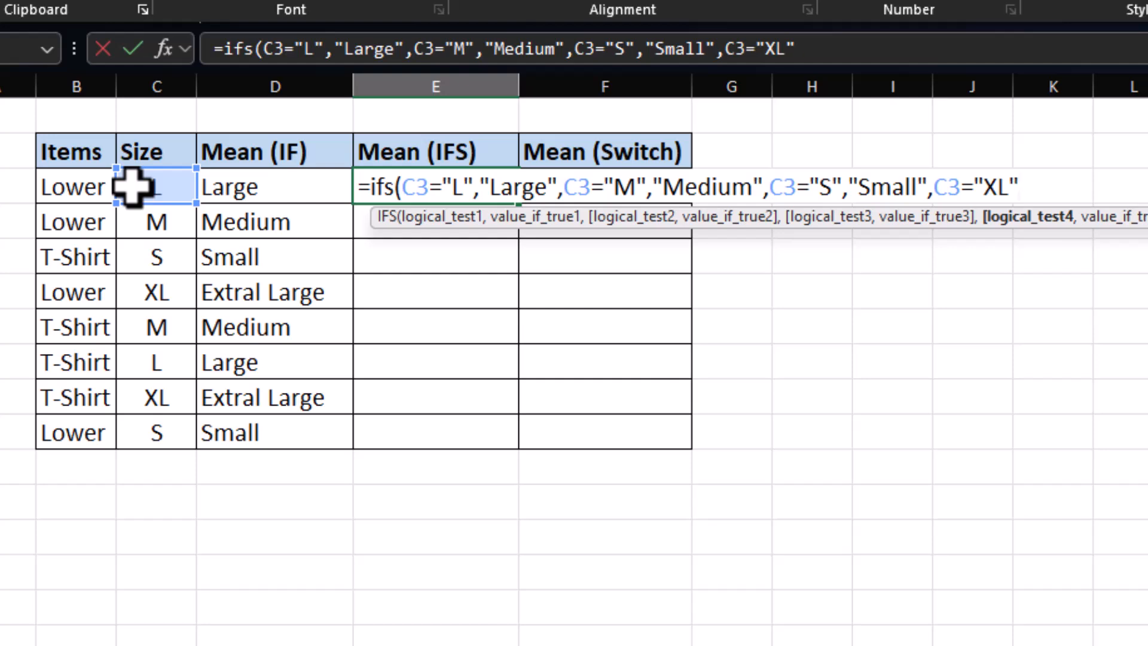
type(",\"Ex")
type("tra Large")
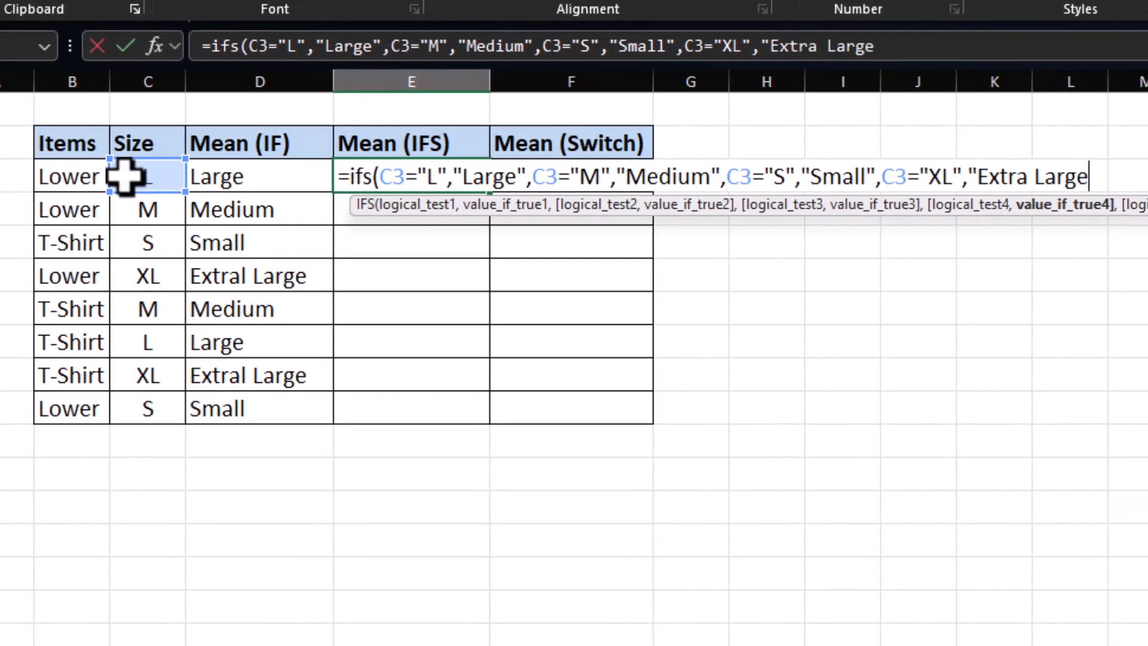
type("\")")
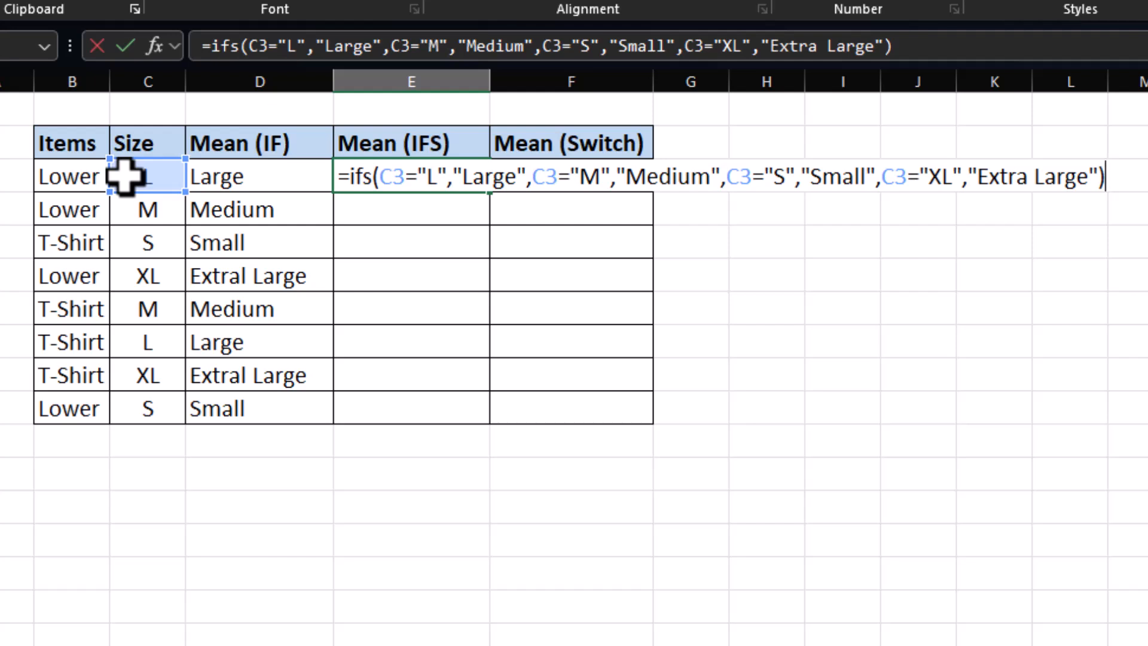
key("Return")
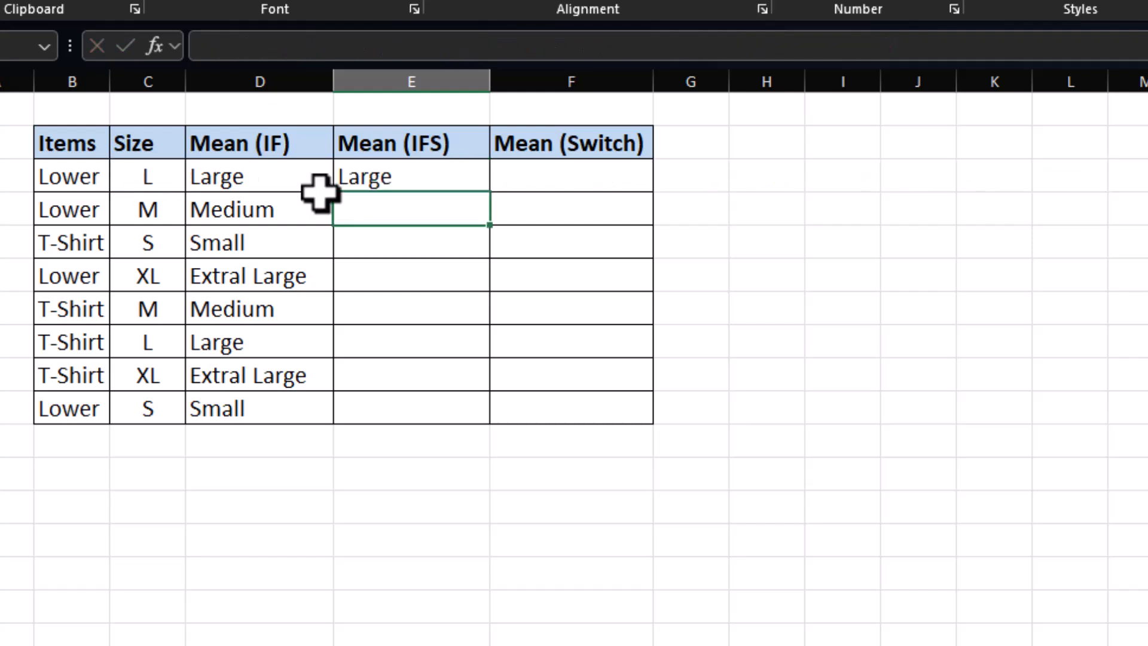
left_click(448, 179)
left_click_drag(489, 192, 494, 421)
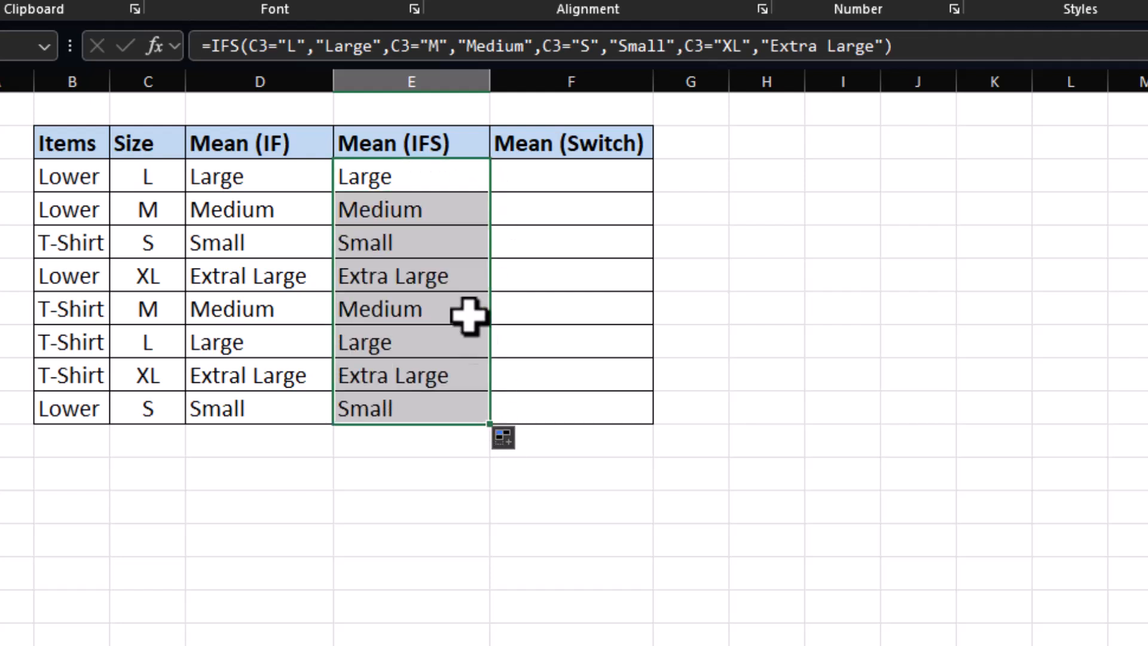
Start a SWITCH formula in F3 that evaluates C3 and returns "Large" for the value "L".
left_click(565, 177)
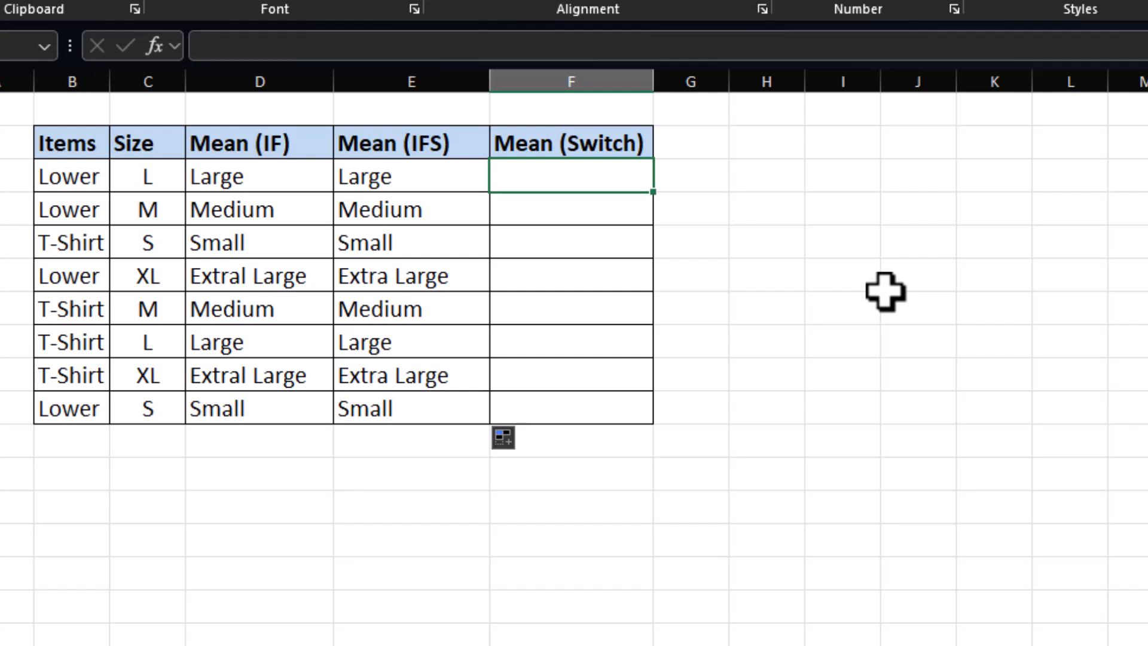
type("=switch")
key("BackSpace")
type("ch")
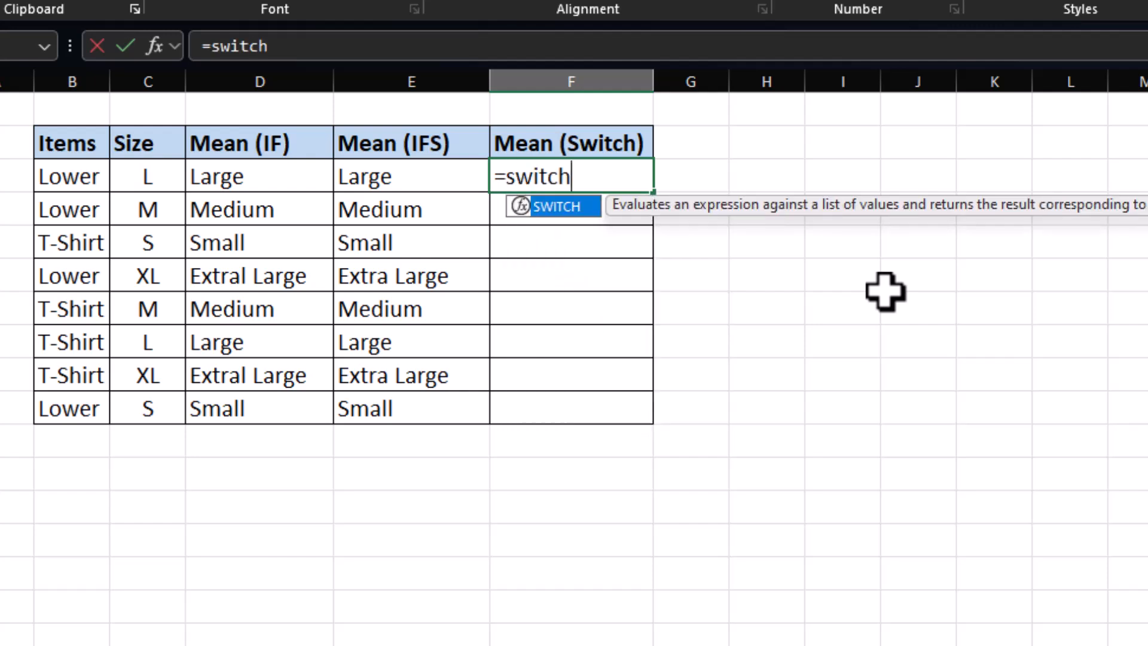
type("(")
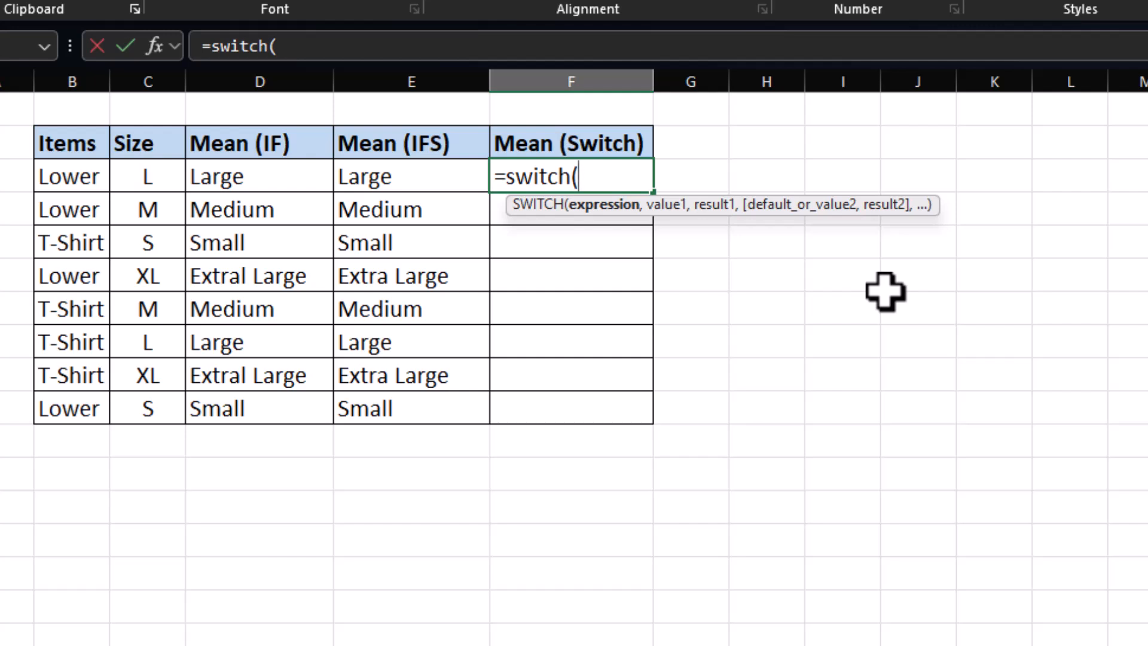
left_click(155, 174)
type(",")
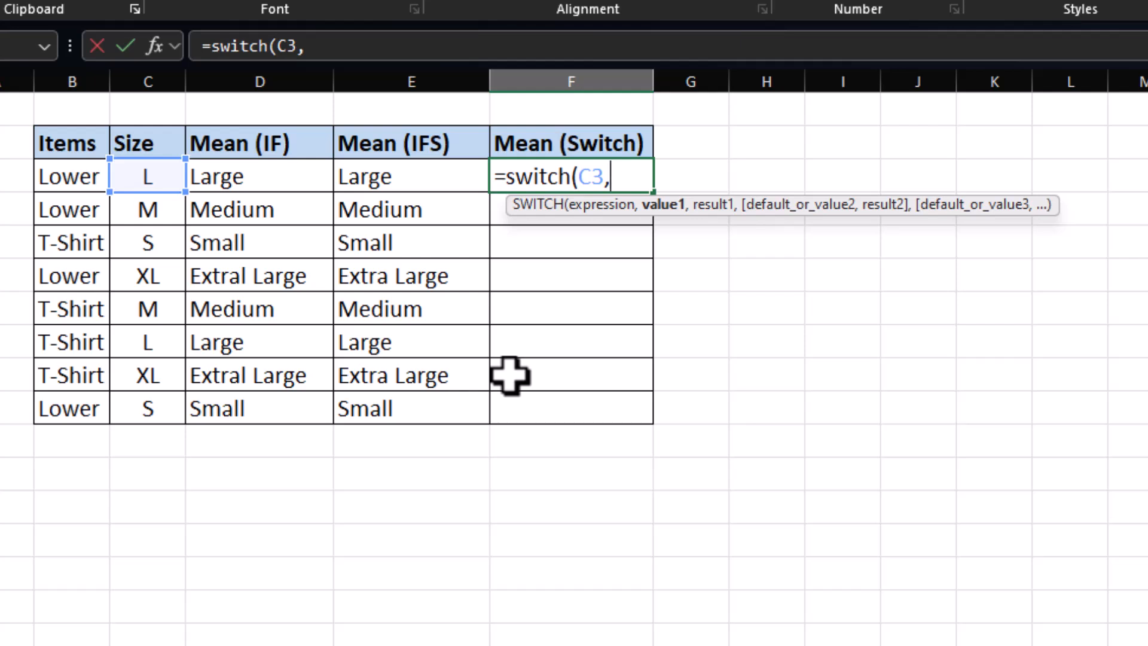
type("\"L\",\"")
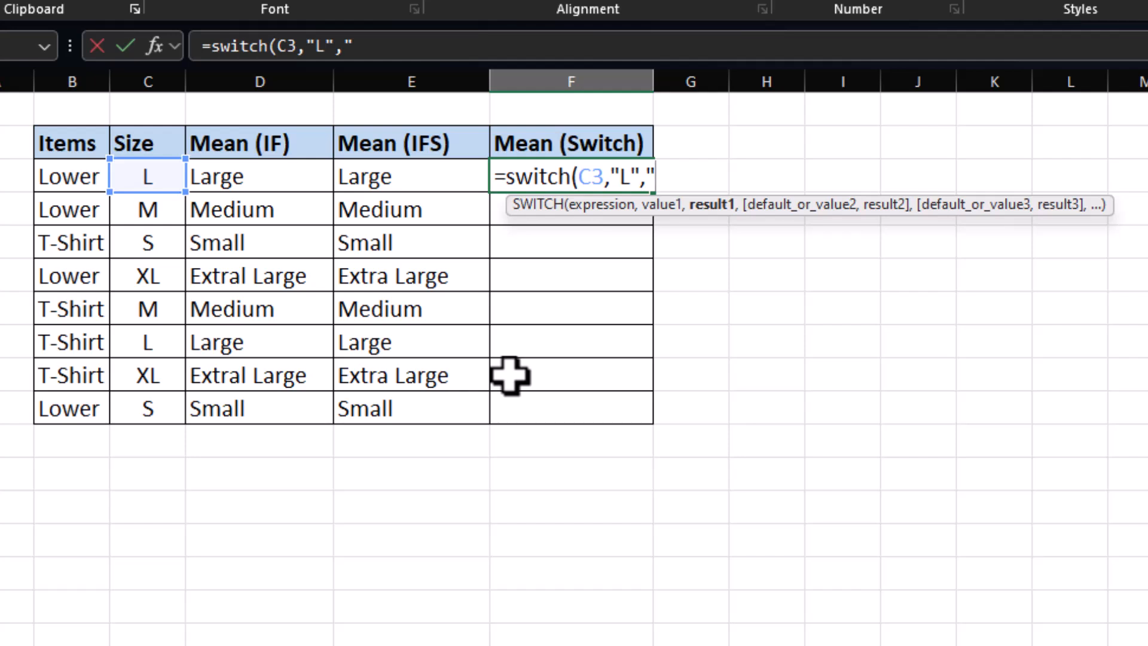
type("Large\",")
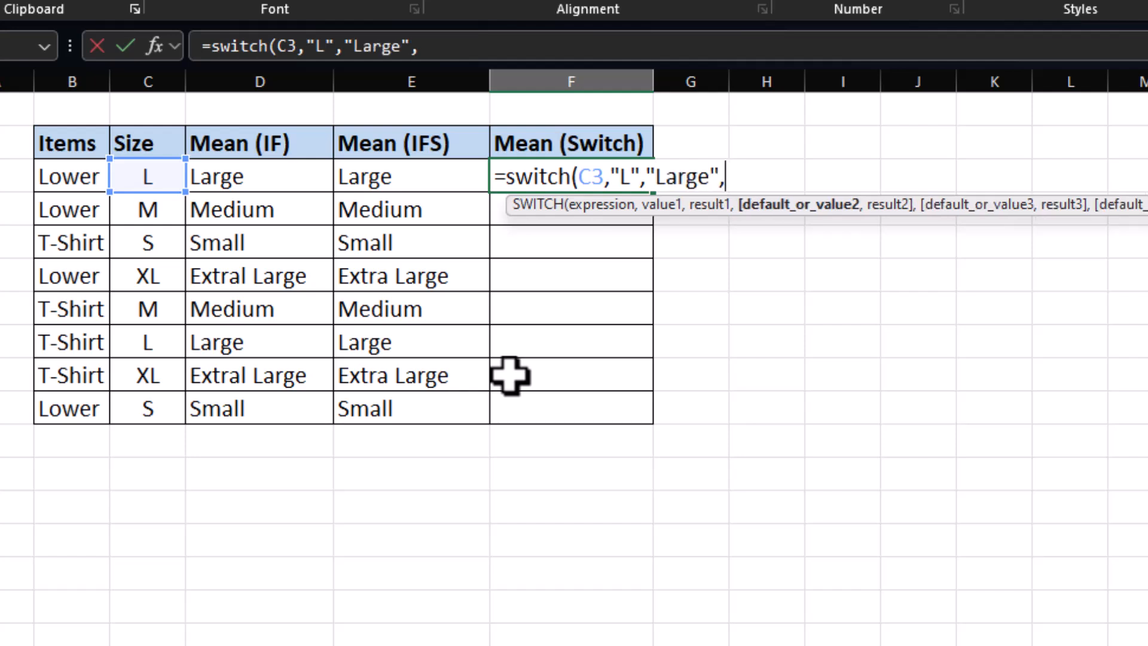
Add the pairs "M"/"Medium", "S"/"Small" and "XL"/"Extra Large" to the F3 SWITCH formula and commit it.
type("\"M\",")
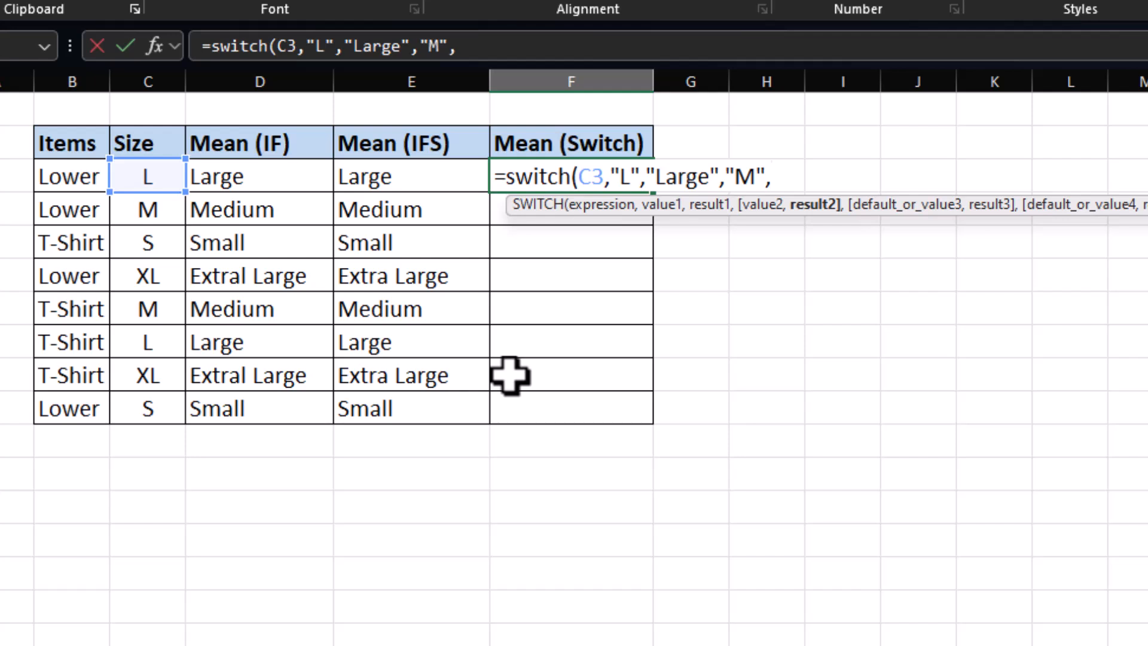
type("\"Medium\",\"S\",")
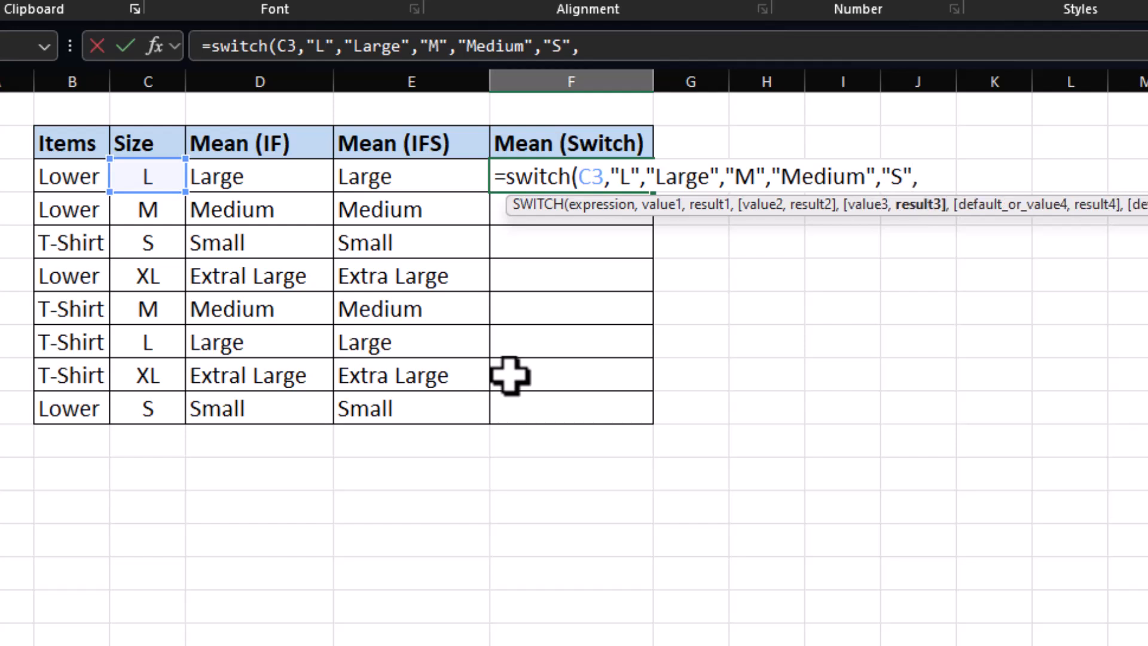
type("\"Small\",\"")
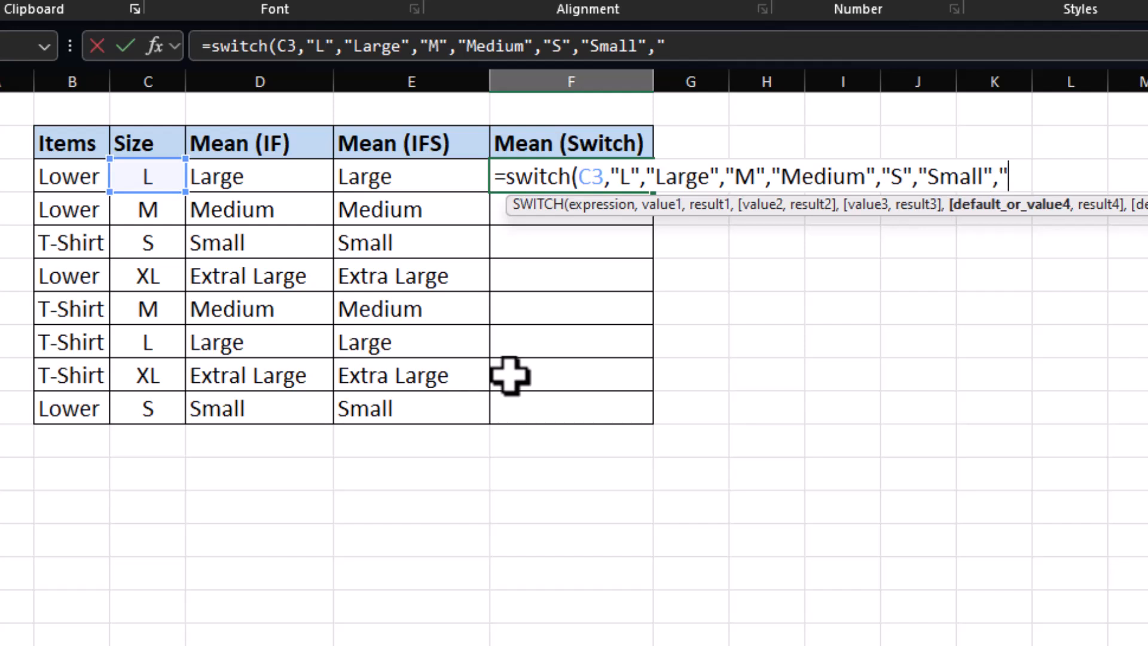
type("XL\",\"Extra Large\"")
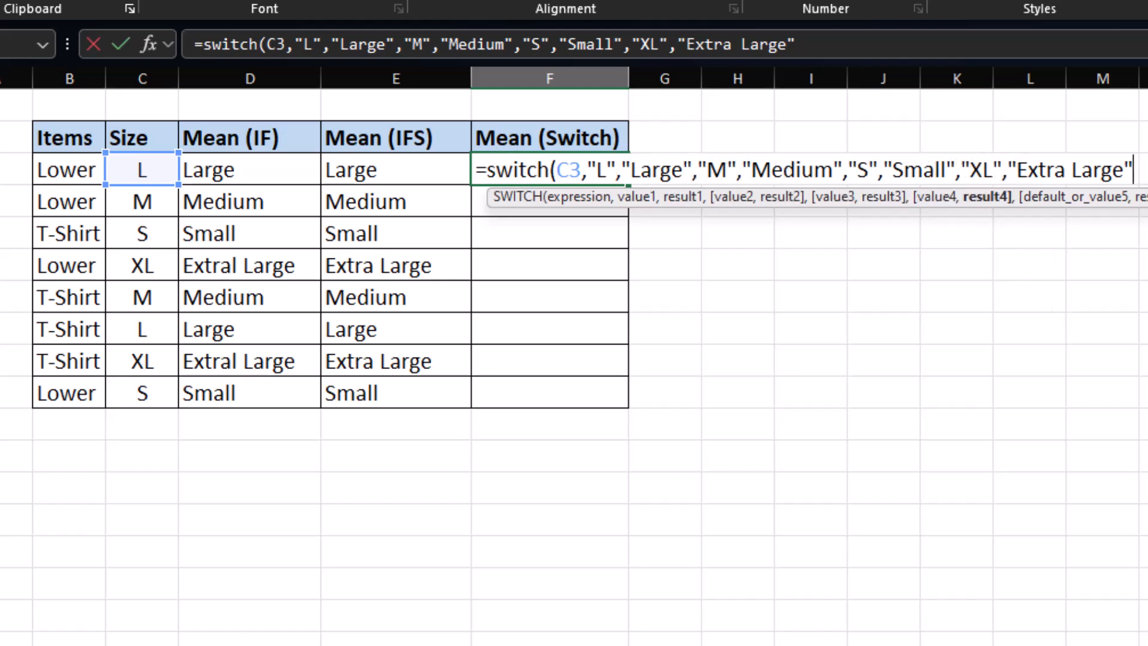
type(")")
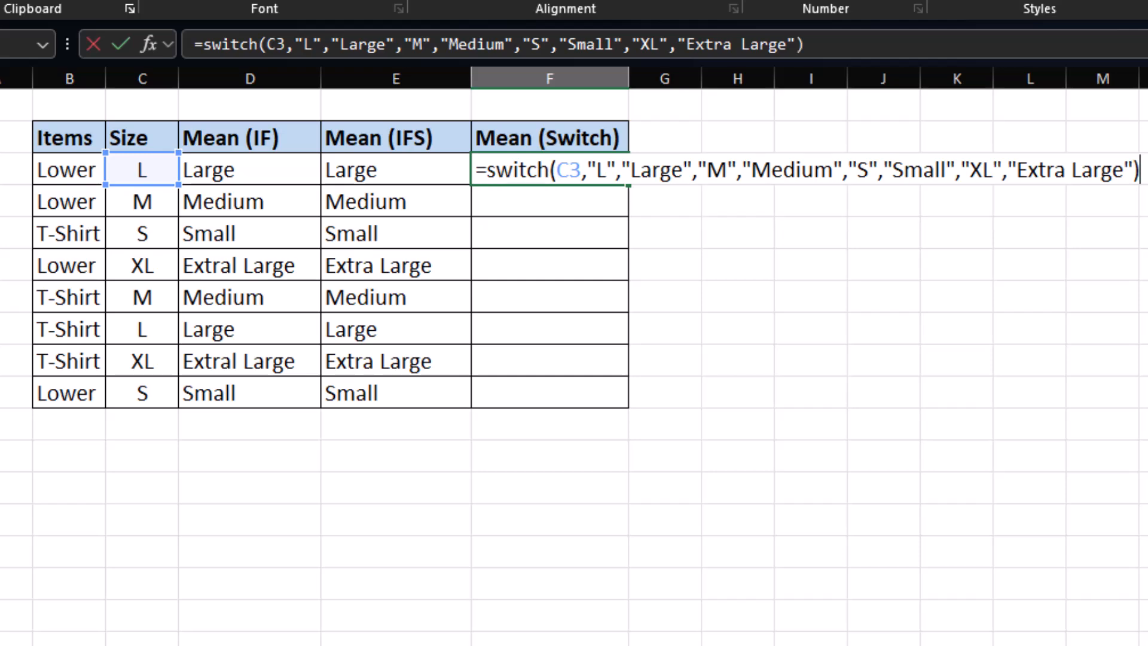
key("Return")
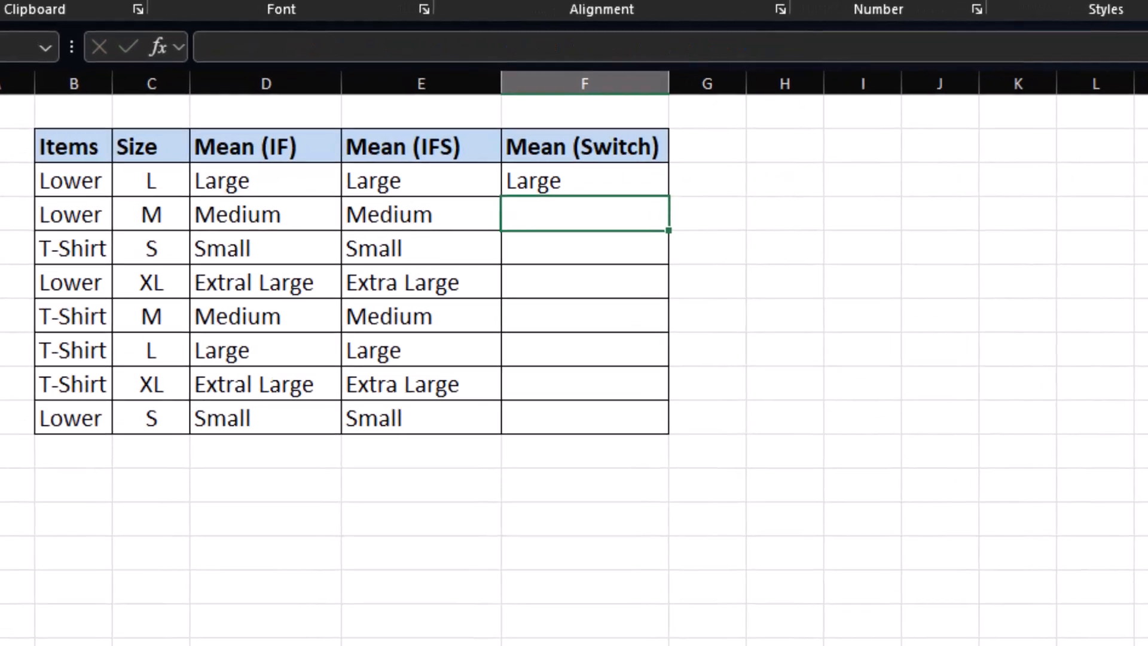
Fill the SWITCH formula from F3 down to F10 and deselect the filled range.
left_click(633, 188)
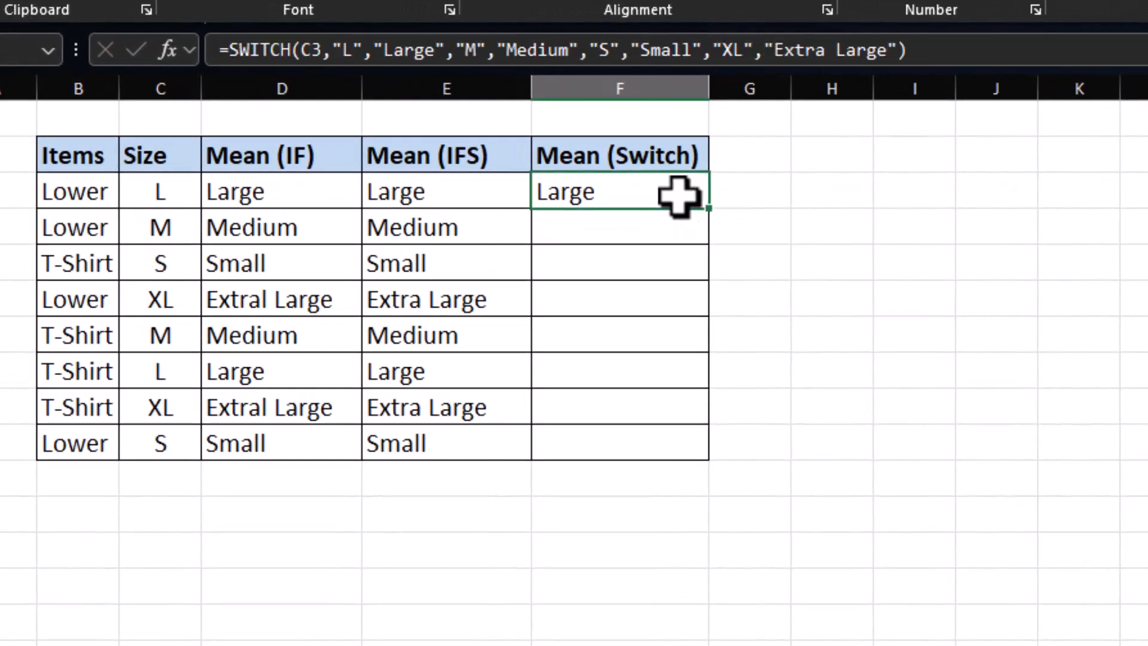
left_click_drag(669, 197, 710, 456)
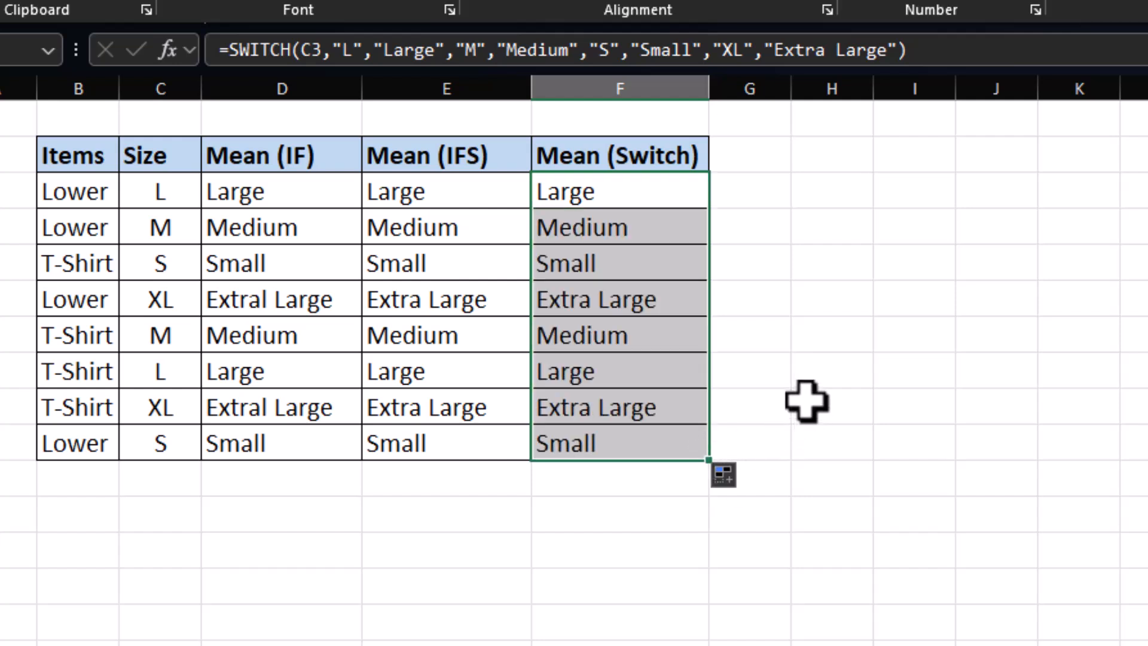
left_click(794, 348)
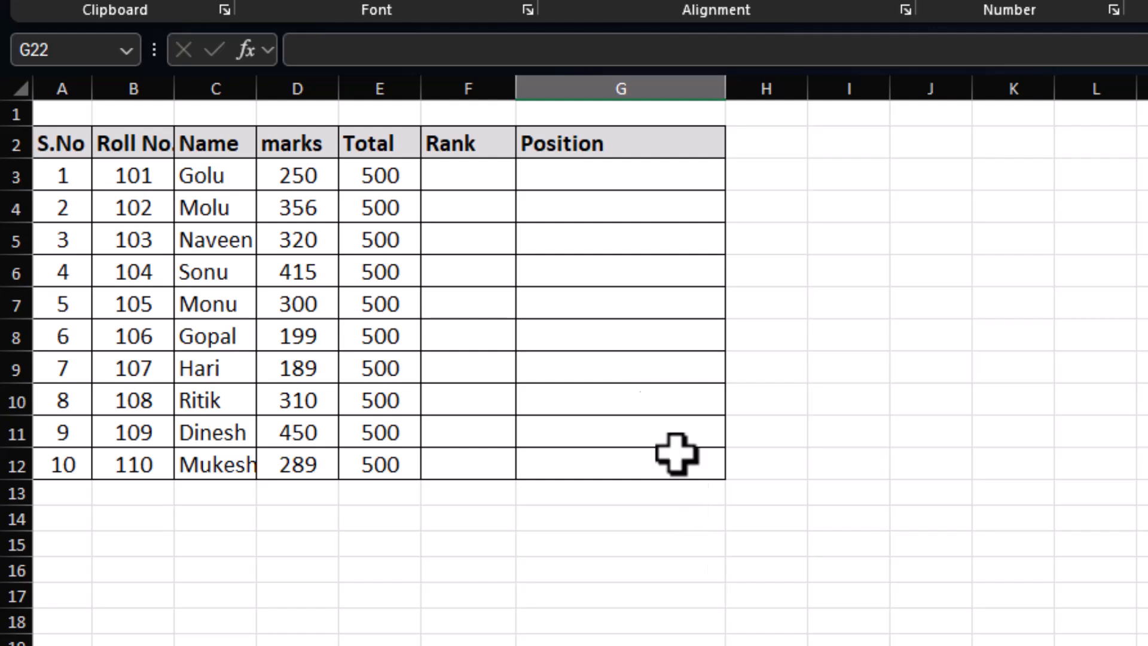
Enter =RANK(D3,$D$3:$D$12) in F3 of the marks table, with the marks range as an absolute reference.
left_click(581, 180)
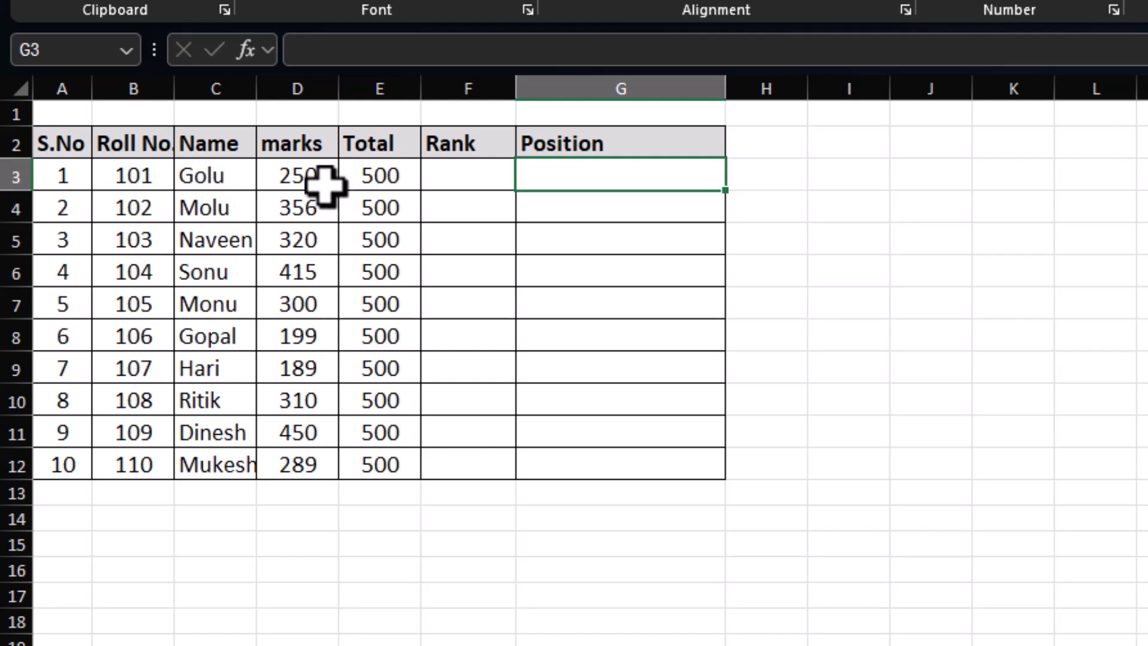
left_click(484, 182)
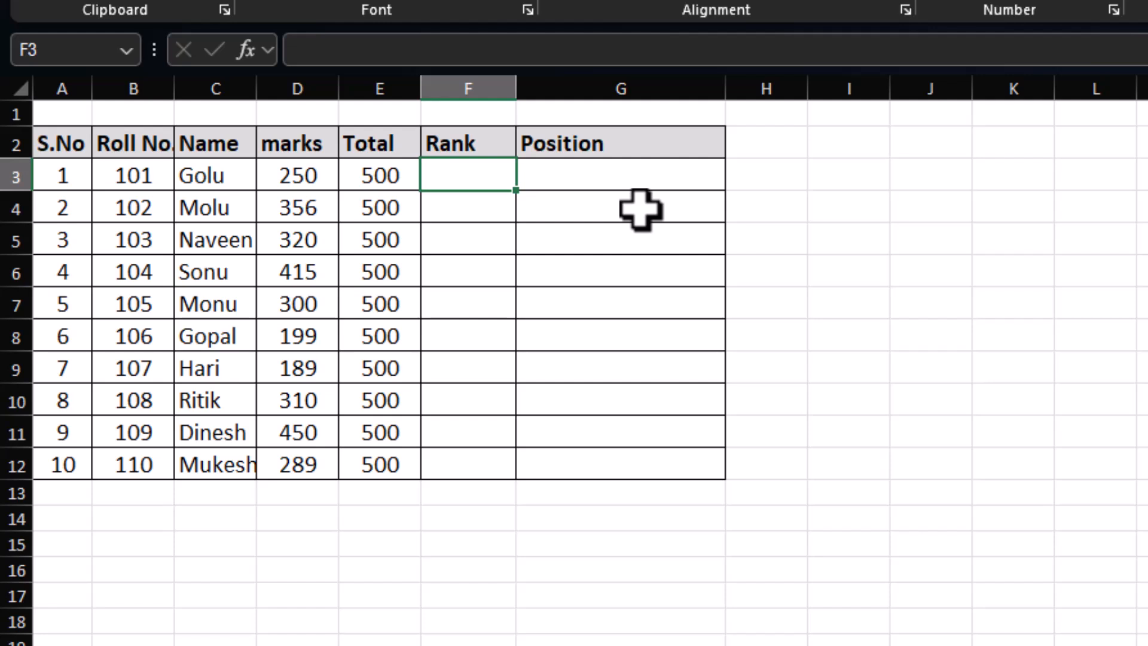
type("=rank(")
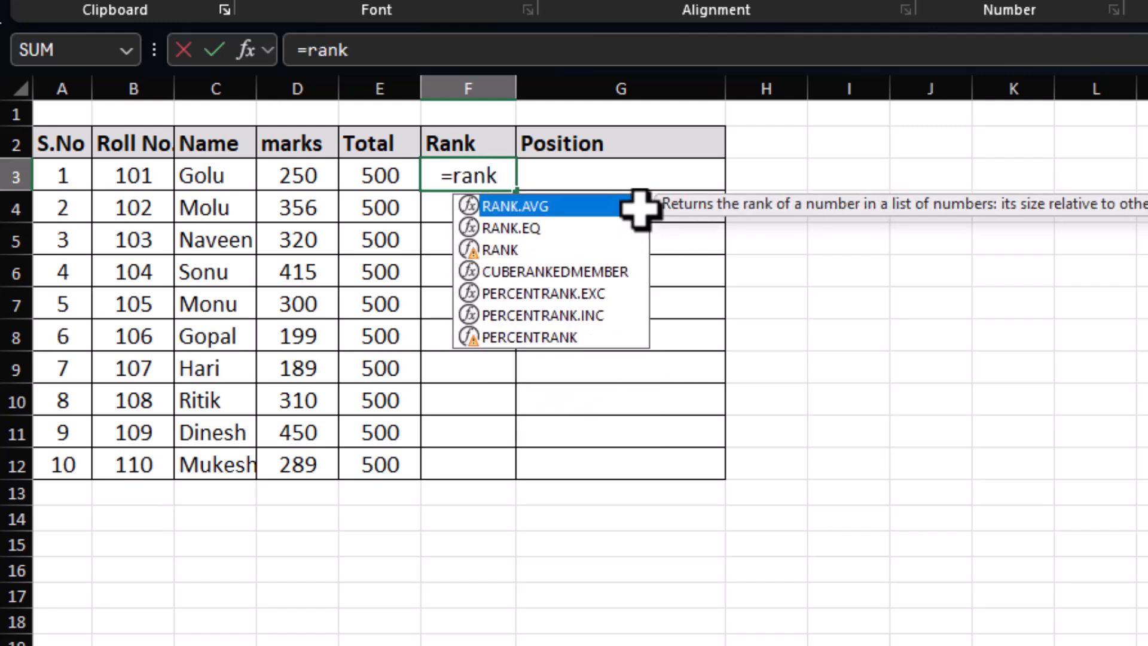
left_click(295, 174)
type(",")
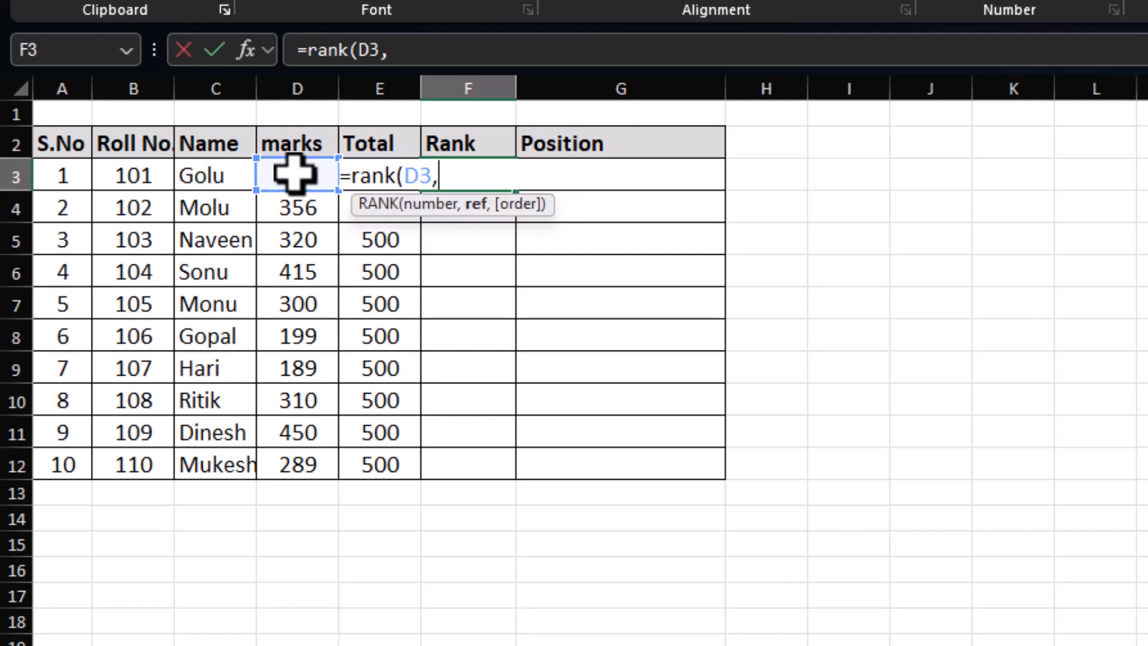
left_click_drag(300, 177, 299, 464)
key("F4")
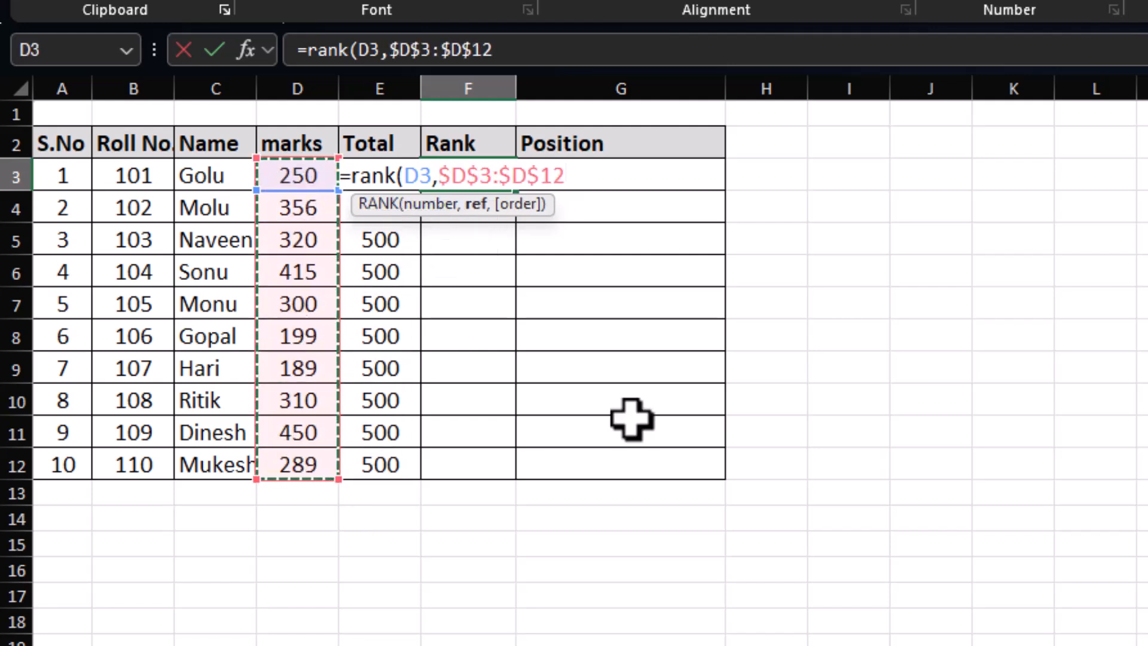
type(")\\")
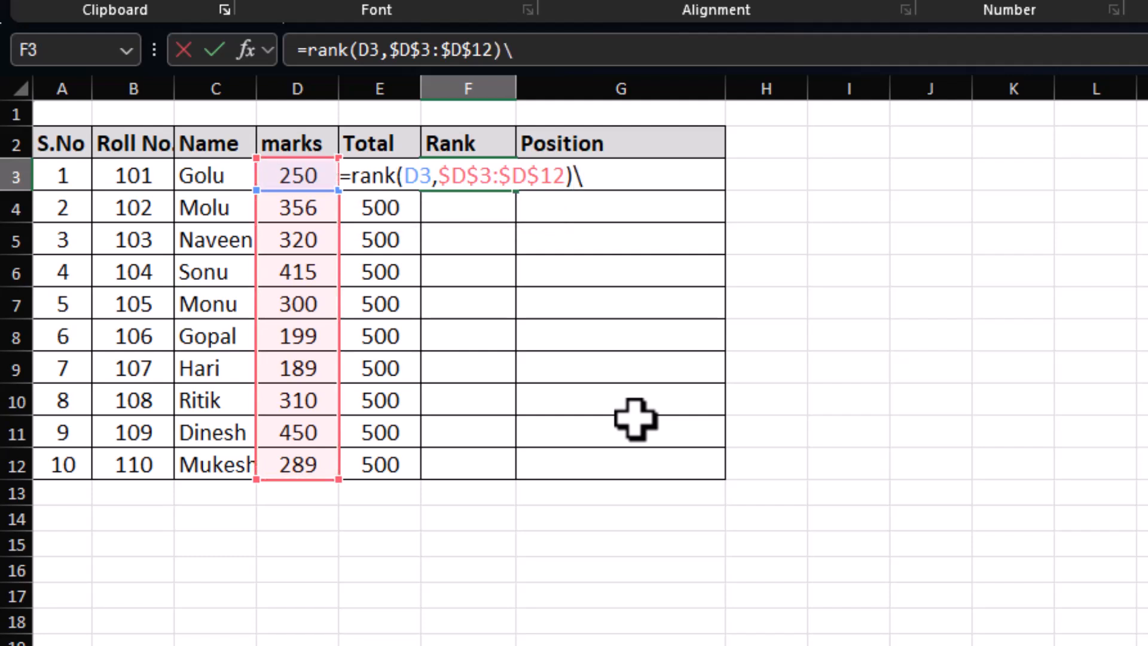
key("BackSpace")
key("Return")
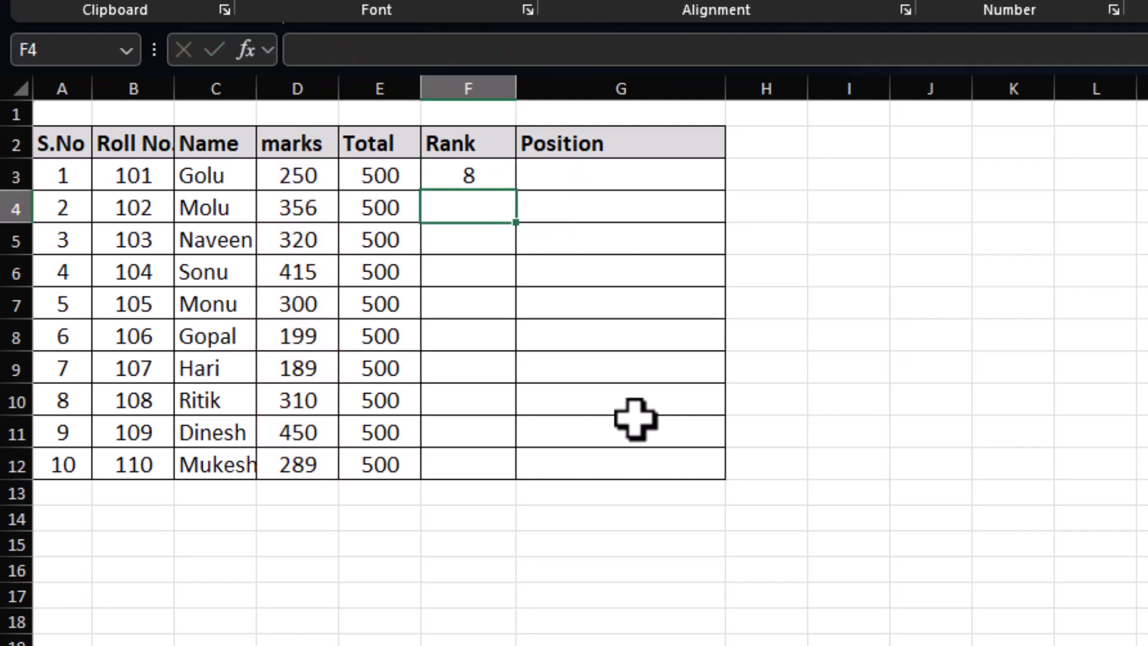
Fill the RANK formula from F3 down to F12 and select G3 in the Position column.
left_click(452, 174)
left_click_drag(515, 190, 520, 474)
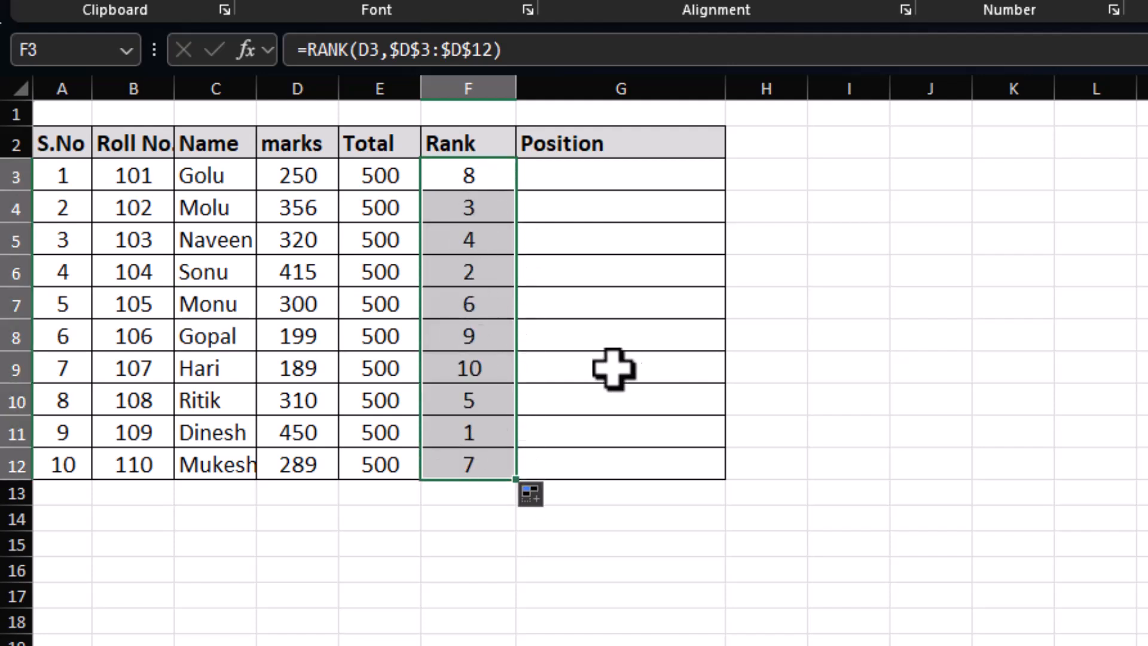
left_click(603, 175)
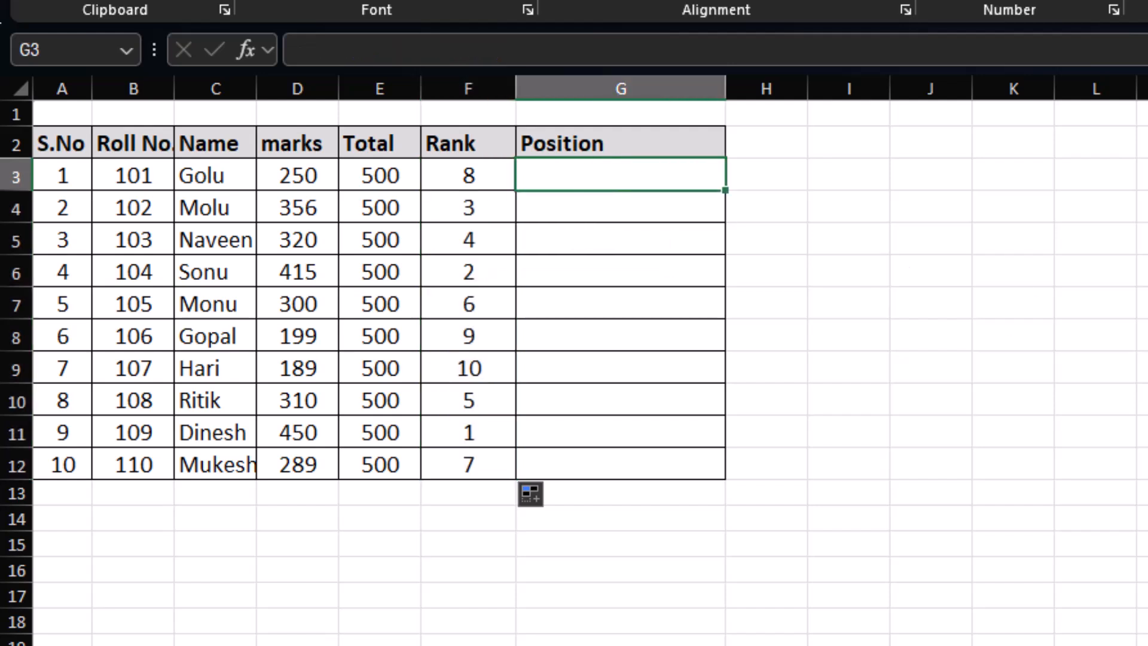
Start a SWITCH formula in G3 that tests the rank in F3, with the pairs 1/"First" and 2/"Second".
type("=swith")
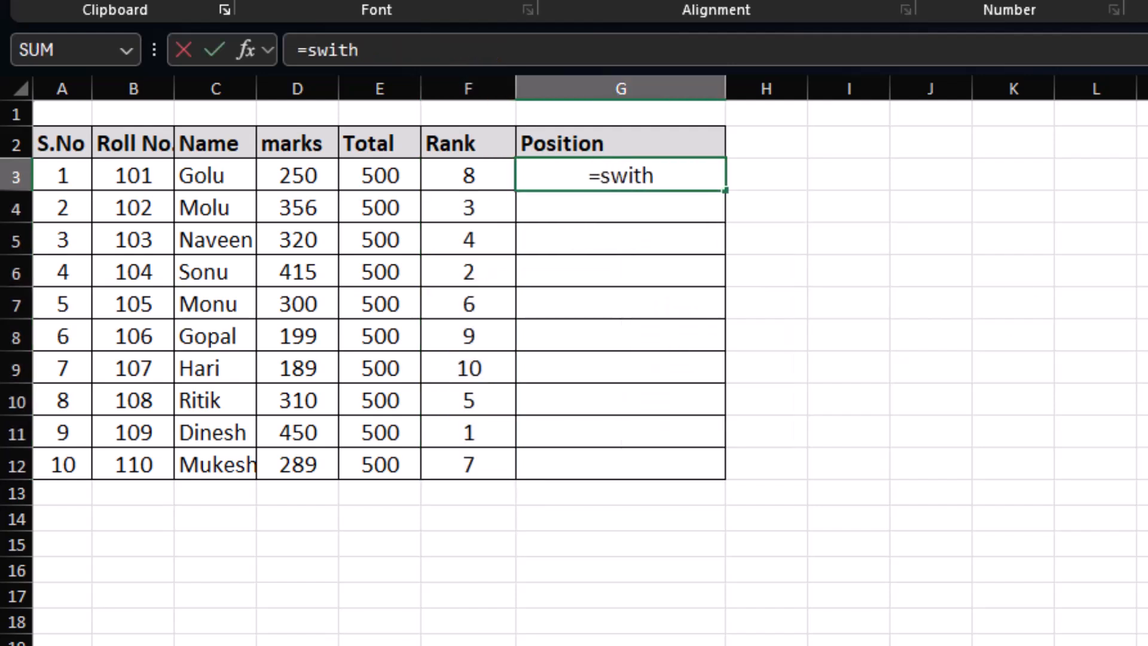
key("BackSpace")
type("ch(")
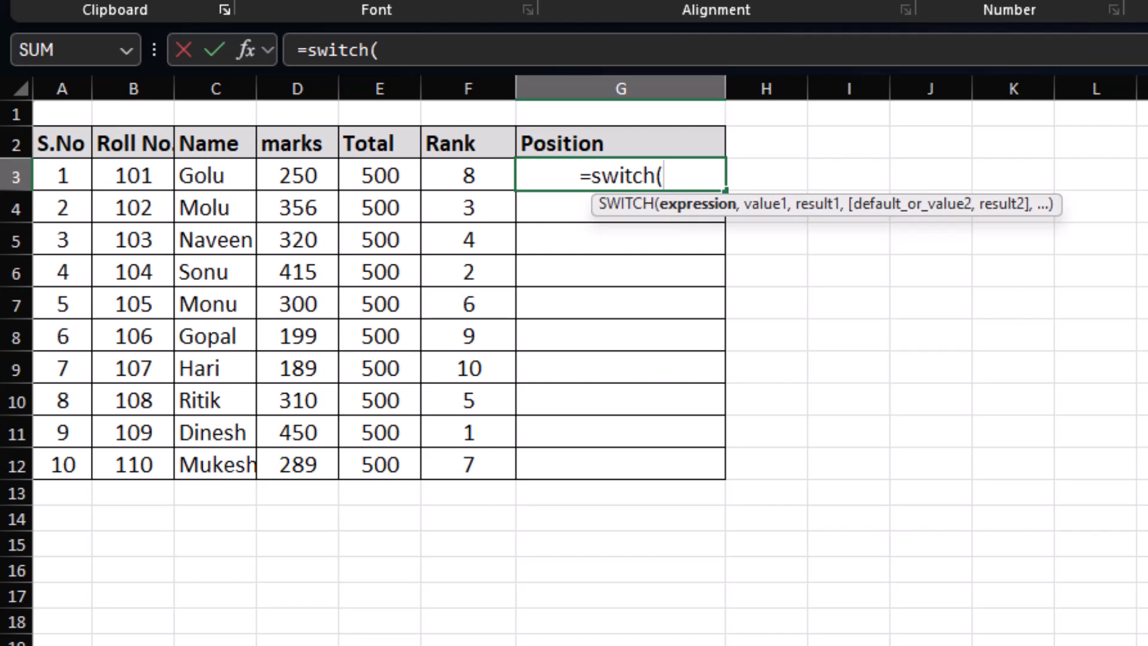
left_click(467, 172)
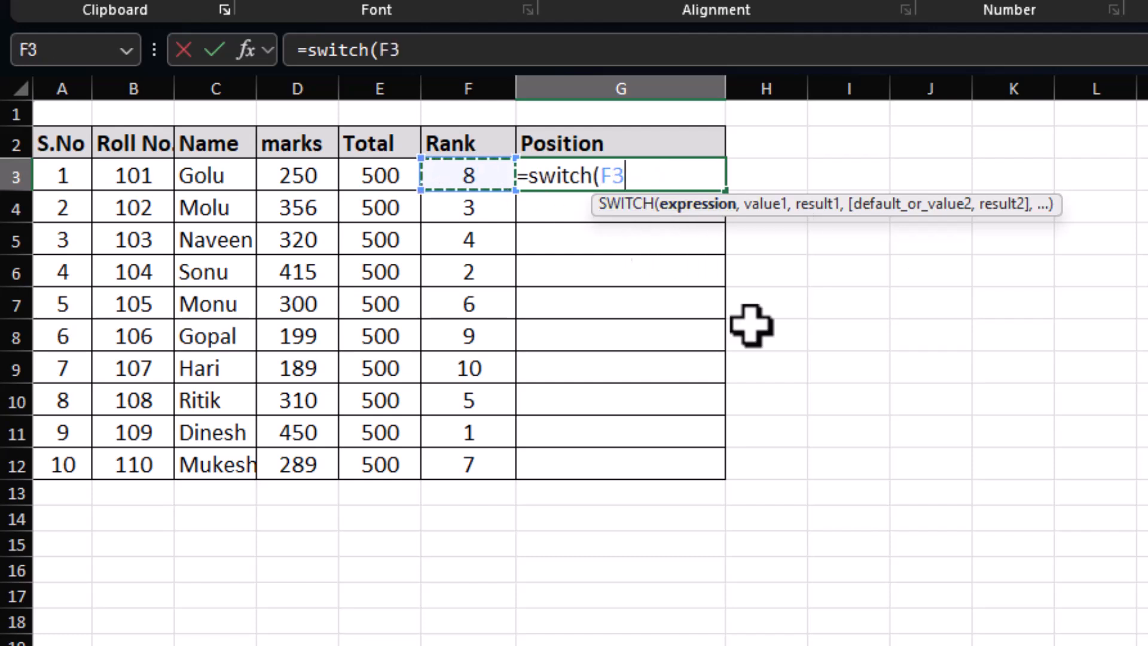
type(",")
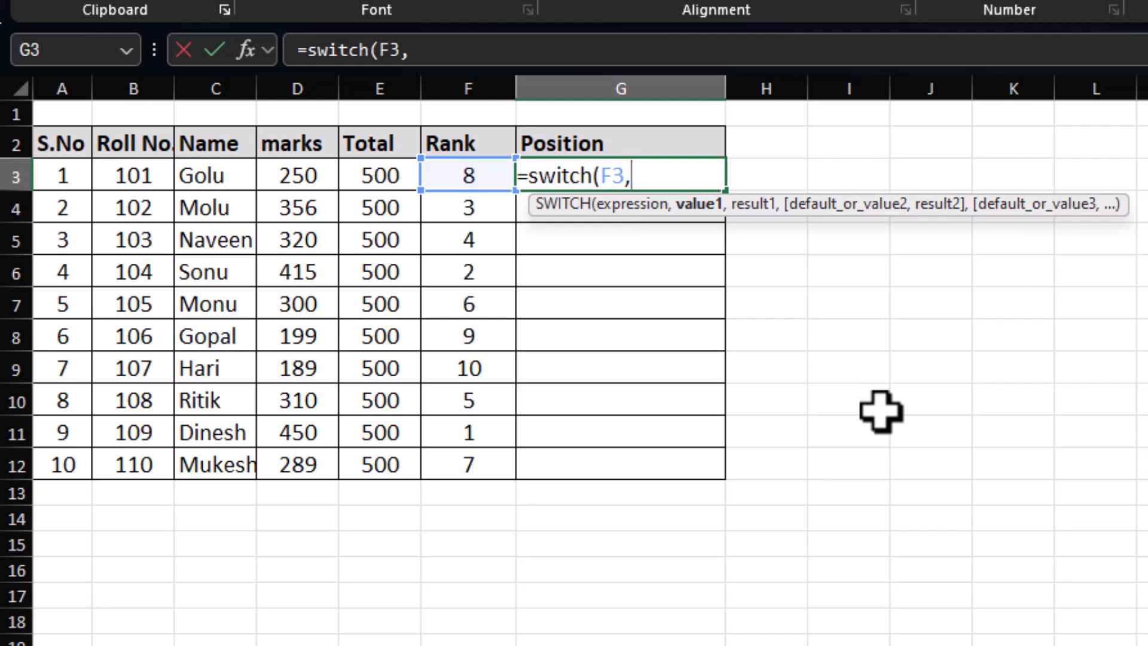
type("1,\"F")
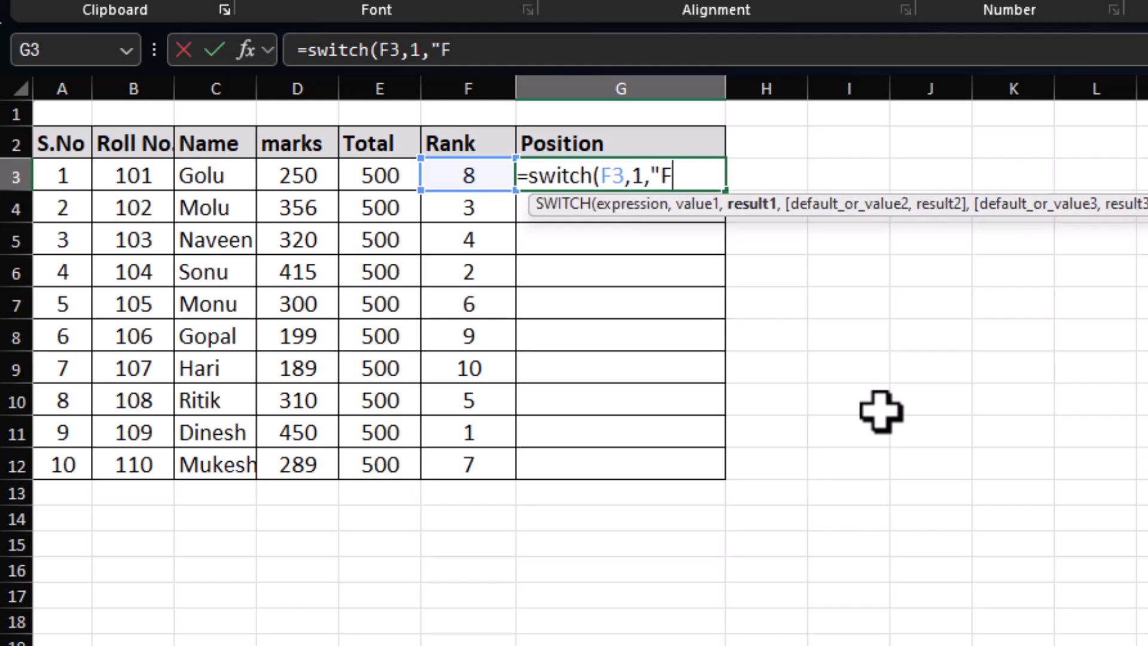
type("irst\",")
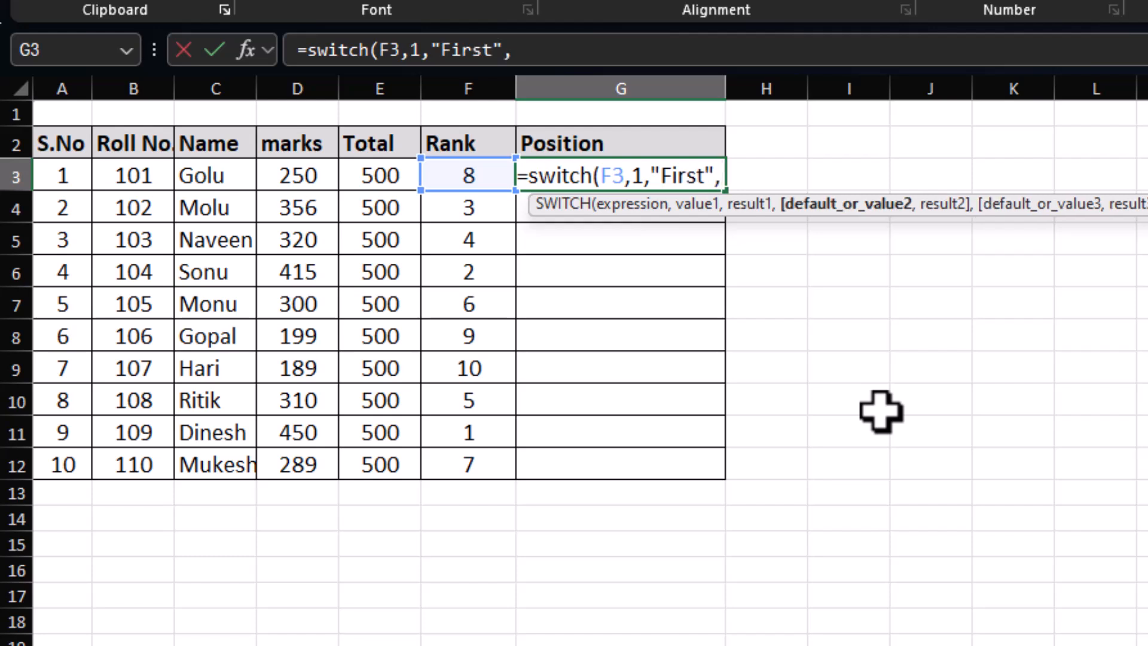
type("2,\"")
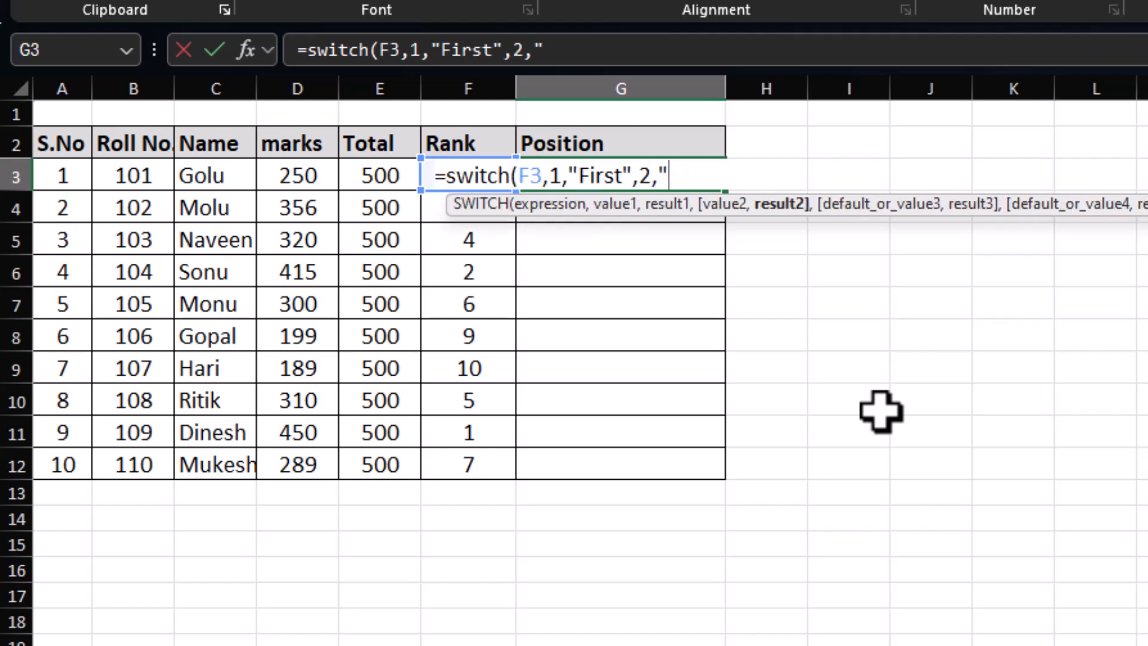
type("Second\"")
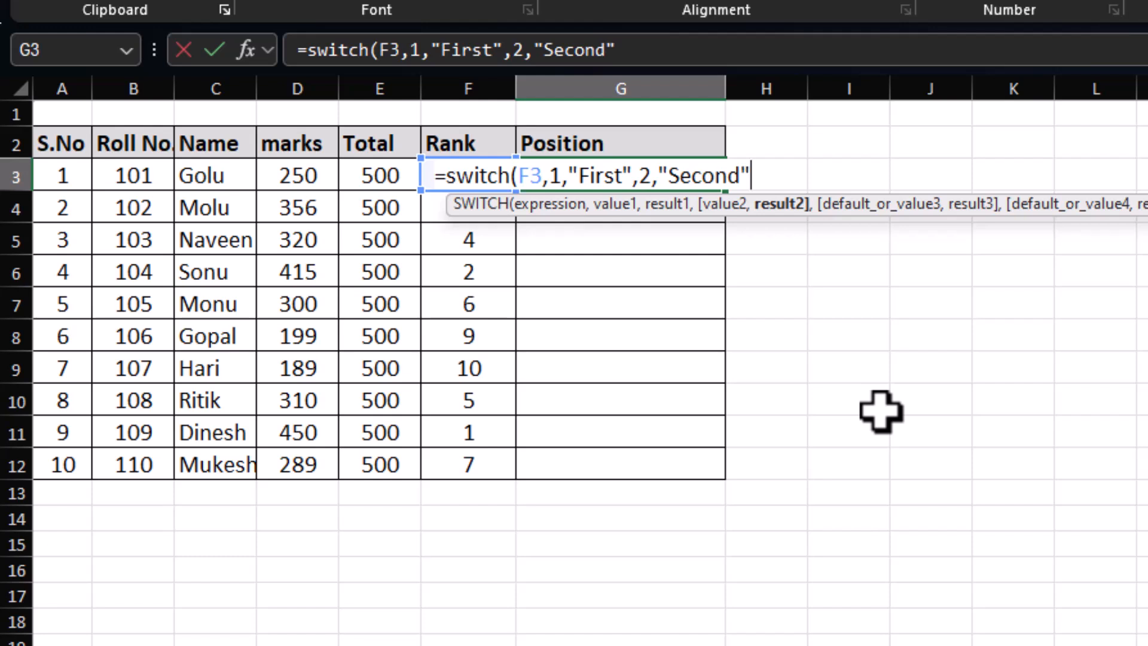
Add the pair 3/"Third" and the default result "Pass" to the G3 SWITCH formula and commit it.
type(",3\"")
key("BackSpace")
type(",")
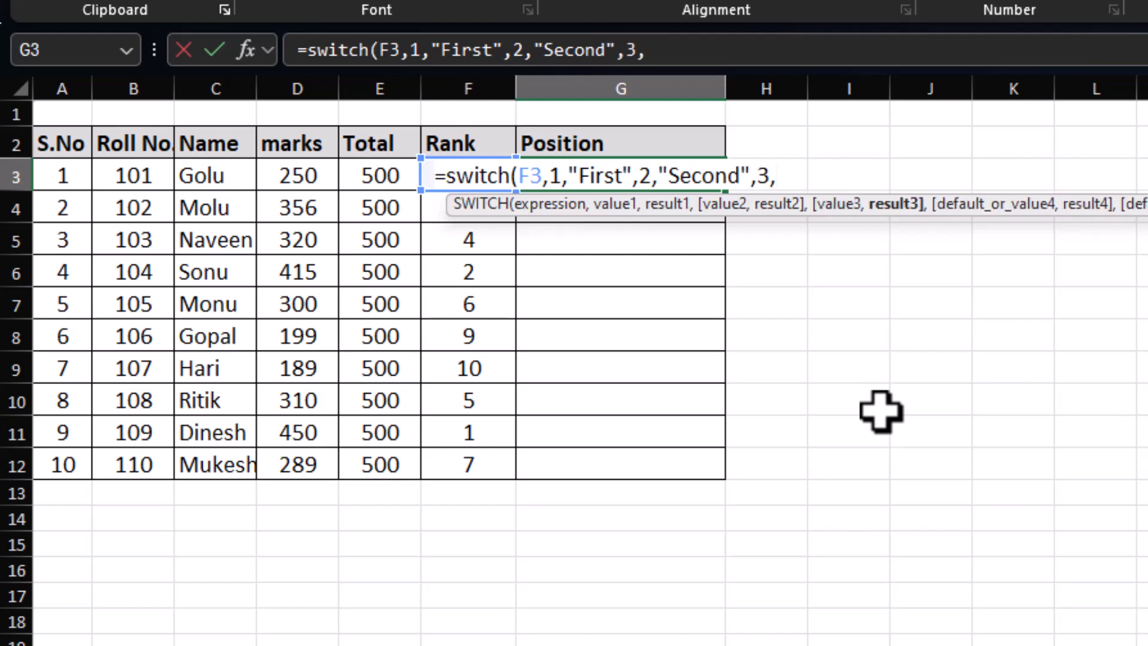
type("\"Third\"")
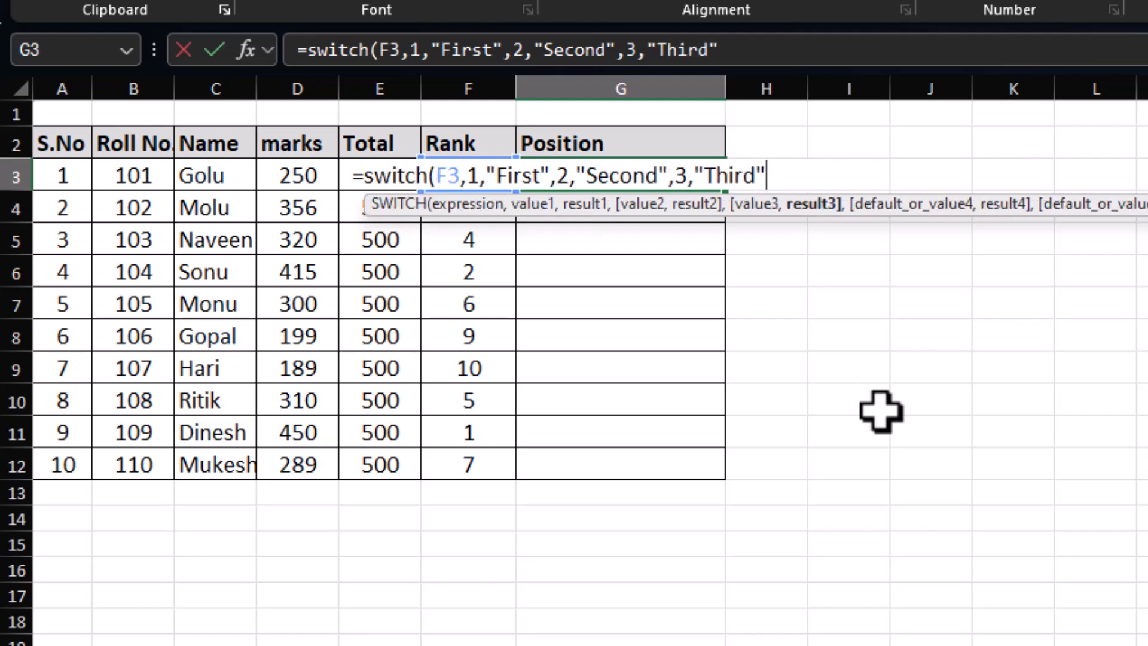
type(",\"")
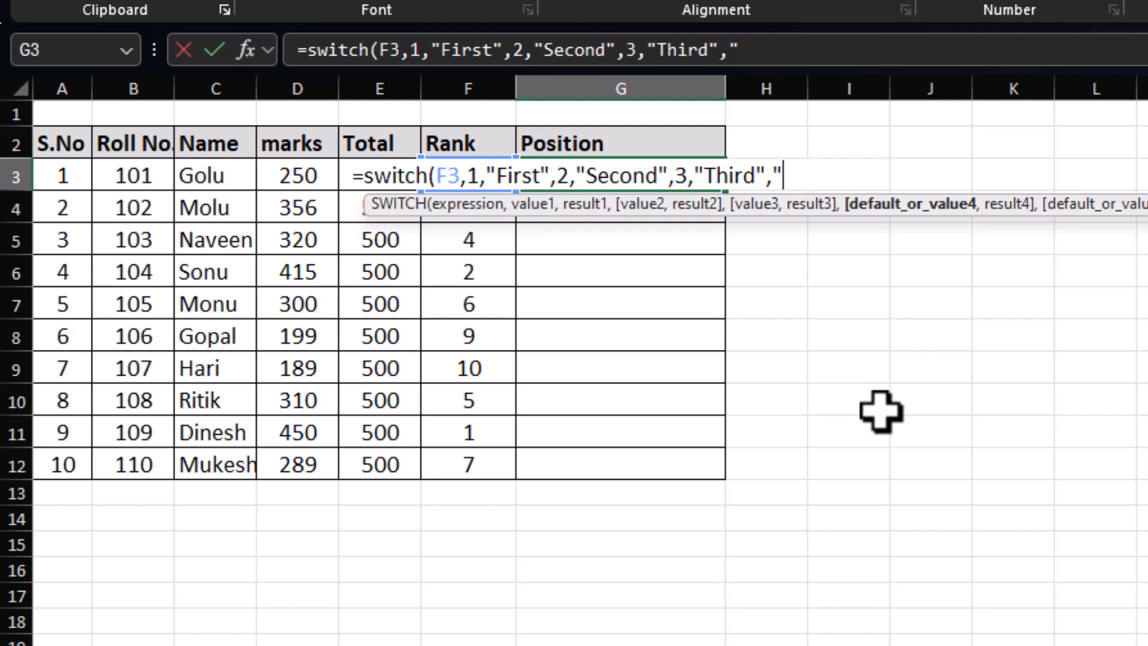
type("Pass\"")
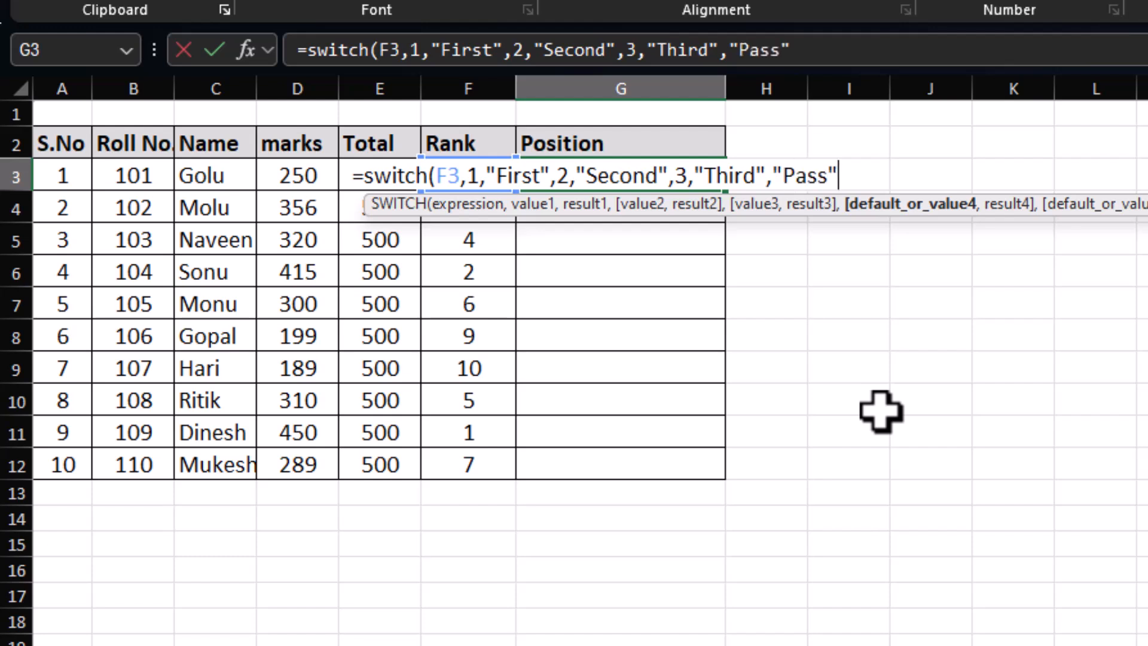
type(")")
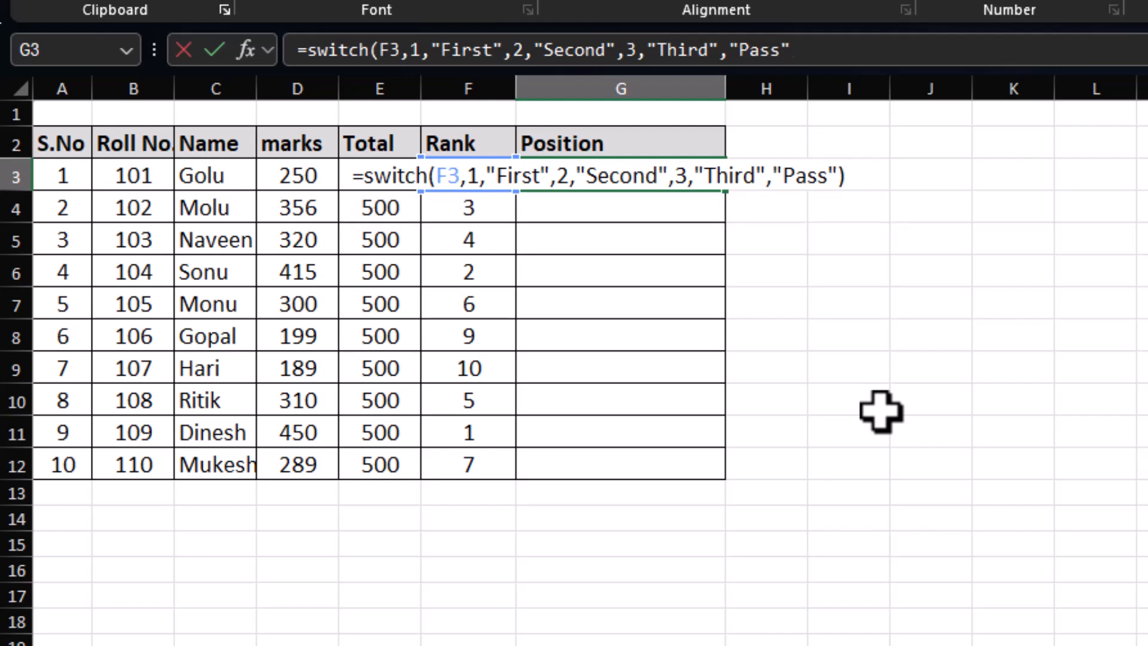
key("Return")
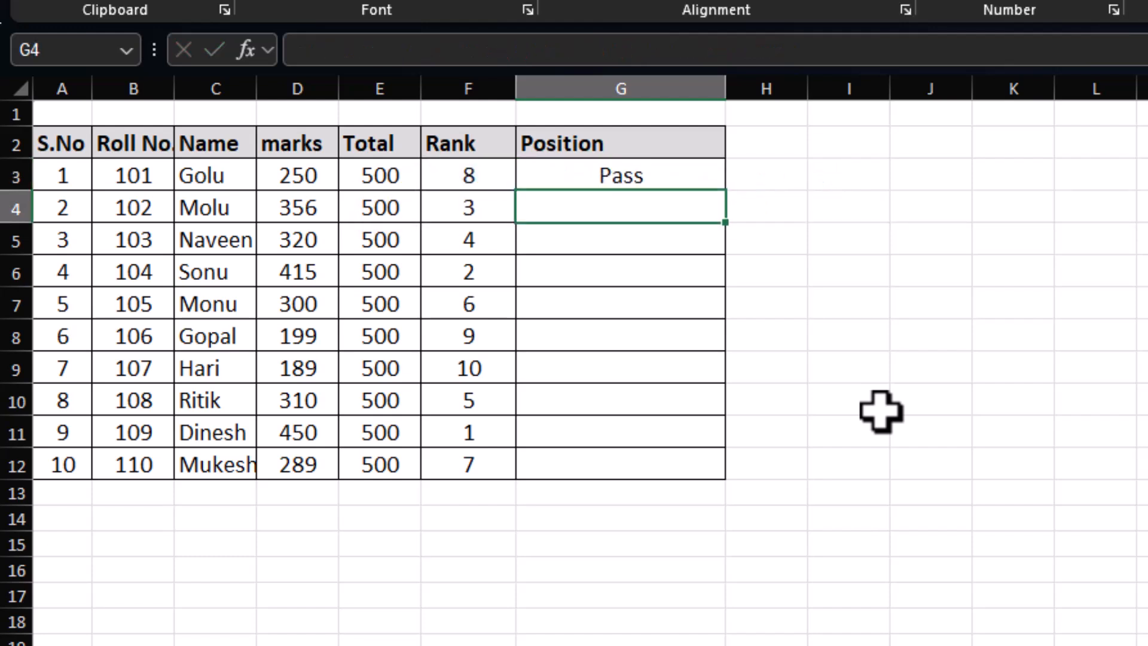
Fill the SWITCH formula from G3 down to G12 and check the filled cells in the Position column.
left_click(658, 175)
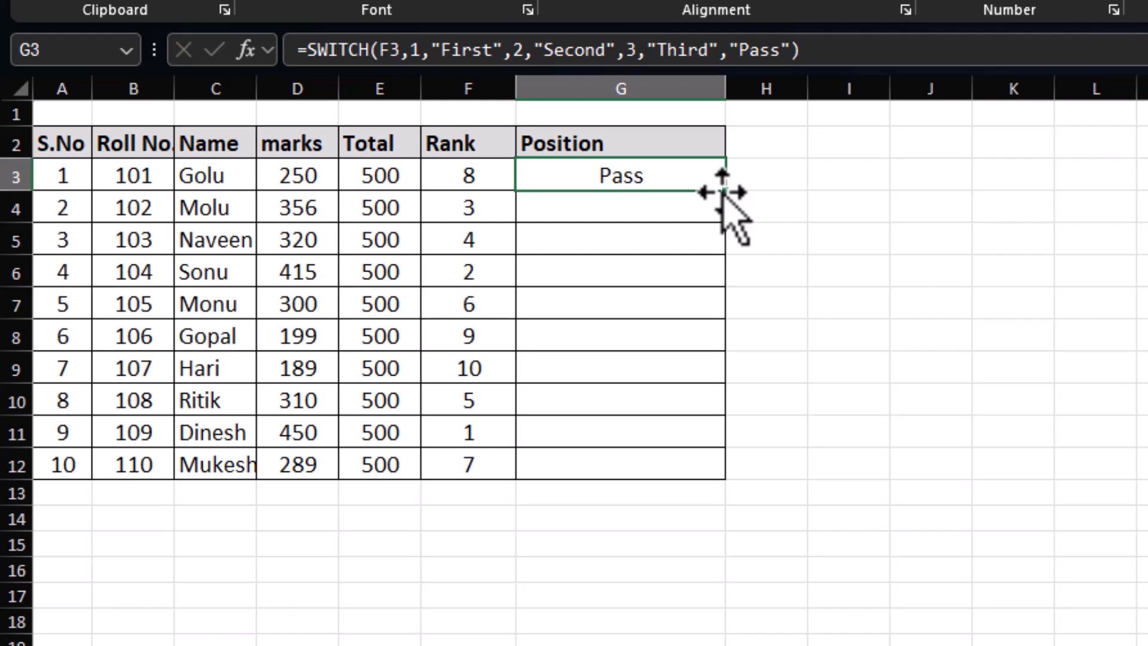
left_click_drag(725, 190, 718, 481)
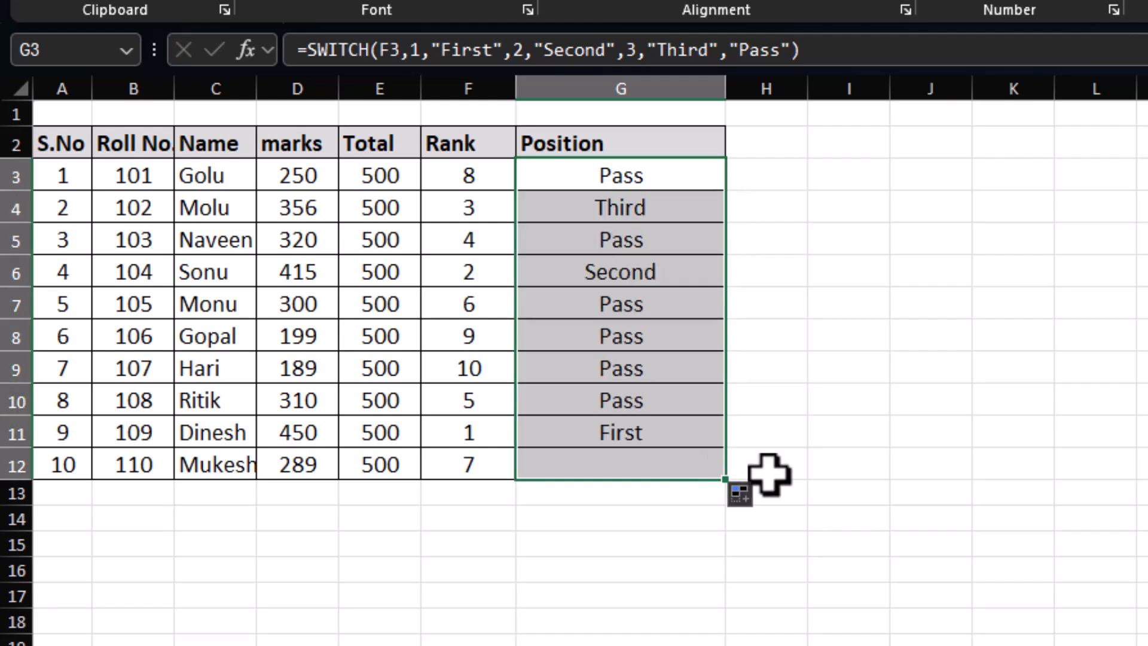
left_click(655, 207)
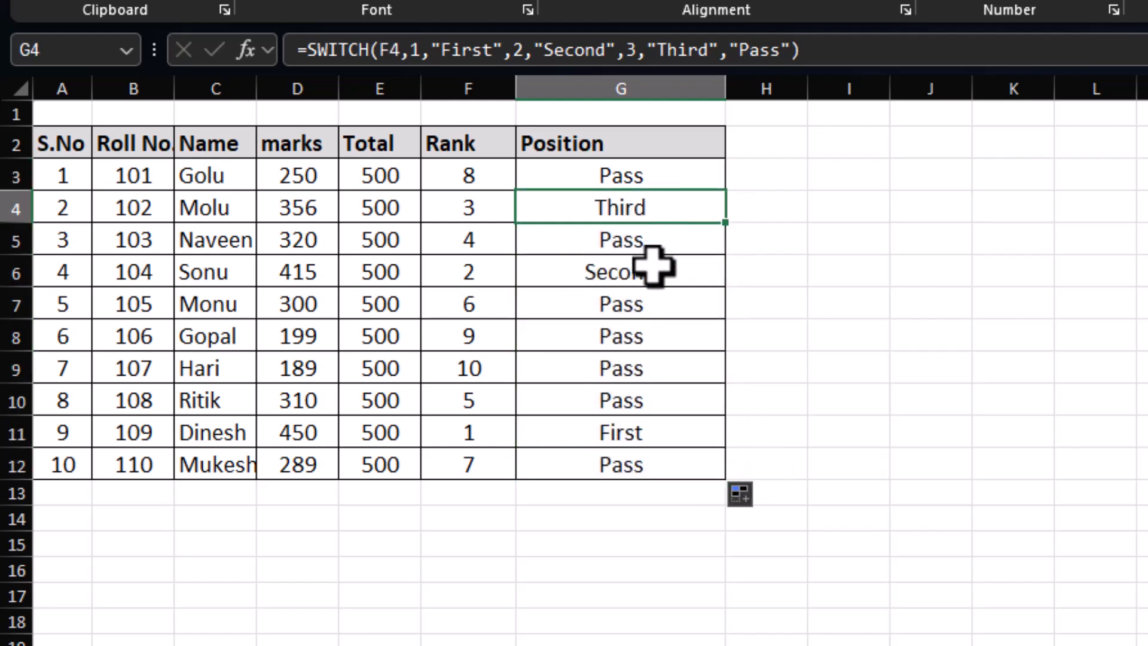
left_click(659, 273)
left_click(640, 438)
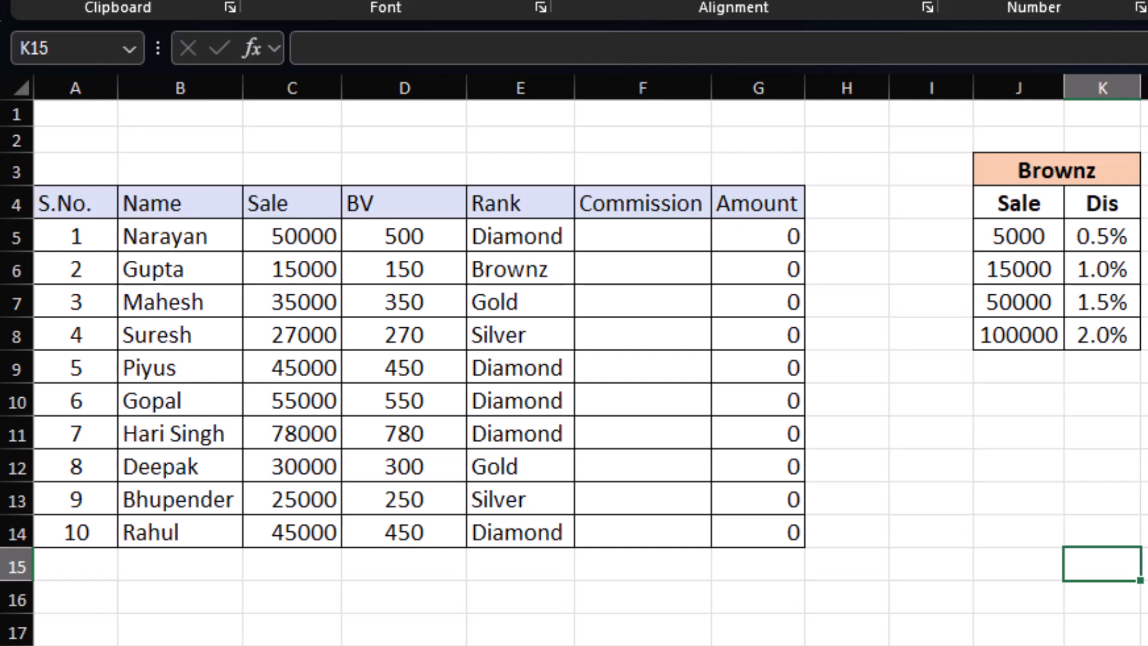
Examine the Name, Sale, BV and Rank columns of the sales table, including the formulas behind BV and Rank.
left_click_drag(174, 242, 180, 431)
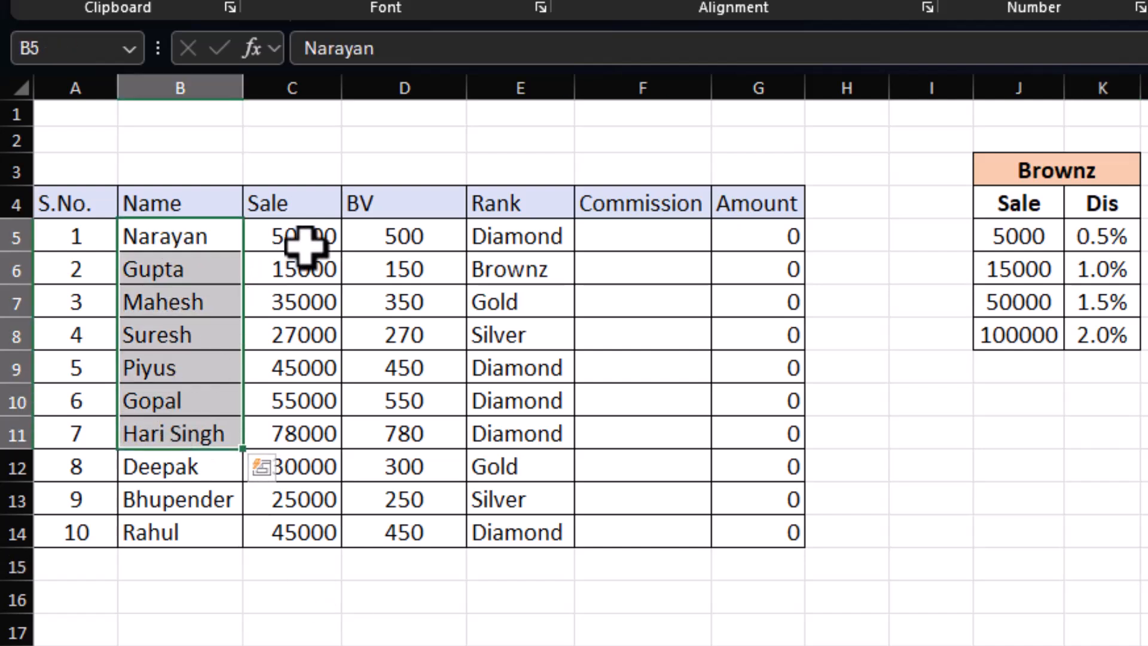
left_click_drag(304, 245, 302, 379)
left_click_drag(418, 243, 431, 371)
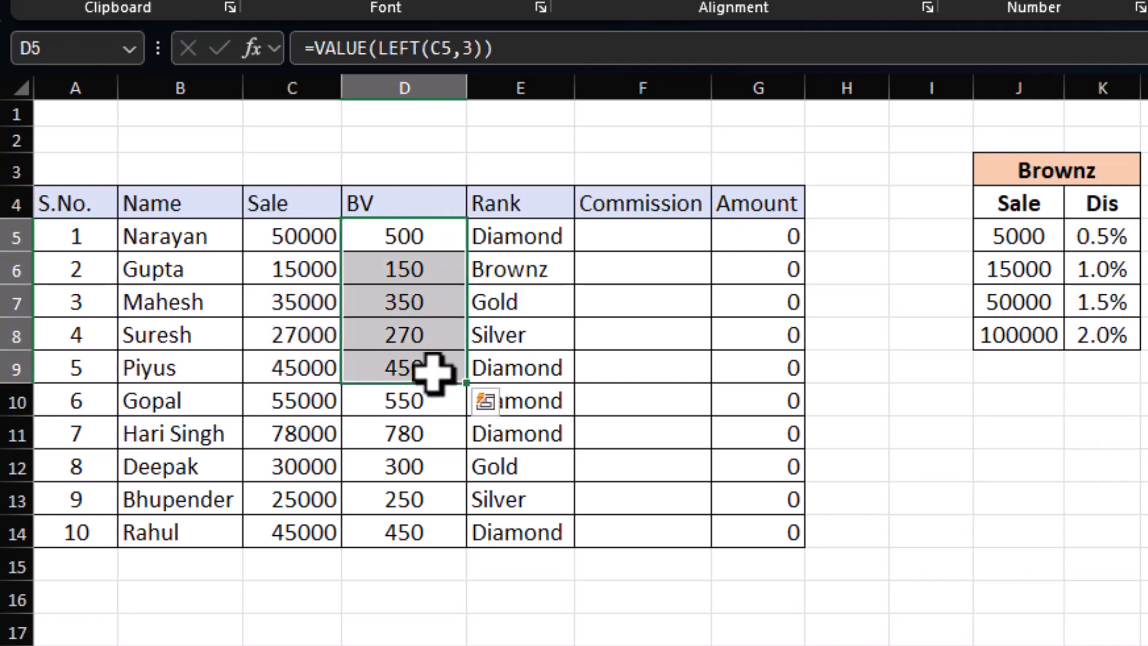
left_click(538, 239)
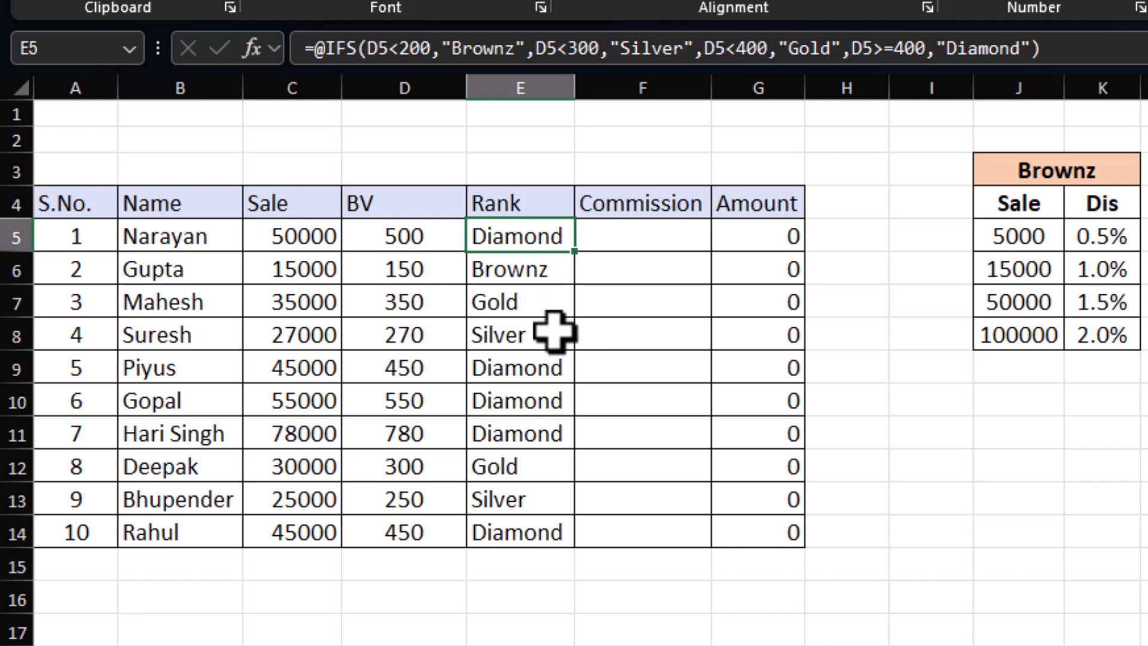
left_click(533, 272)
left_click(520, 305)
left_click(523, 335)
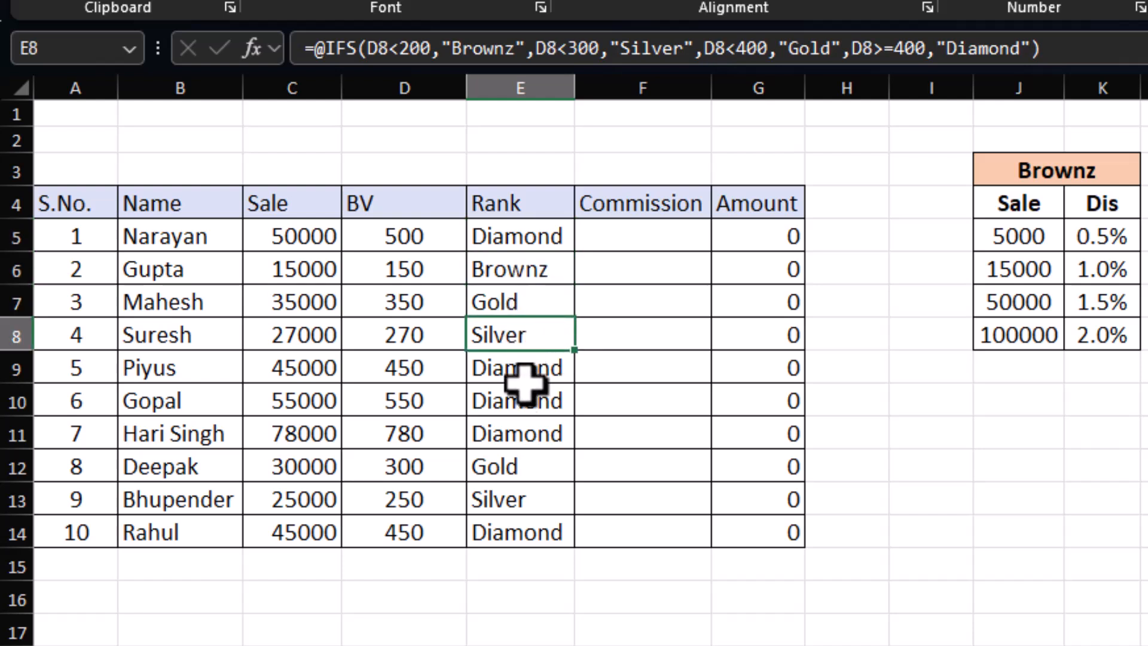
left_click(525, 386)
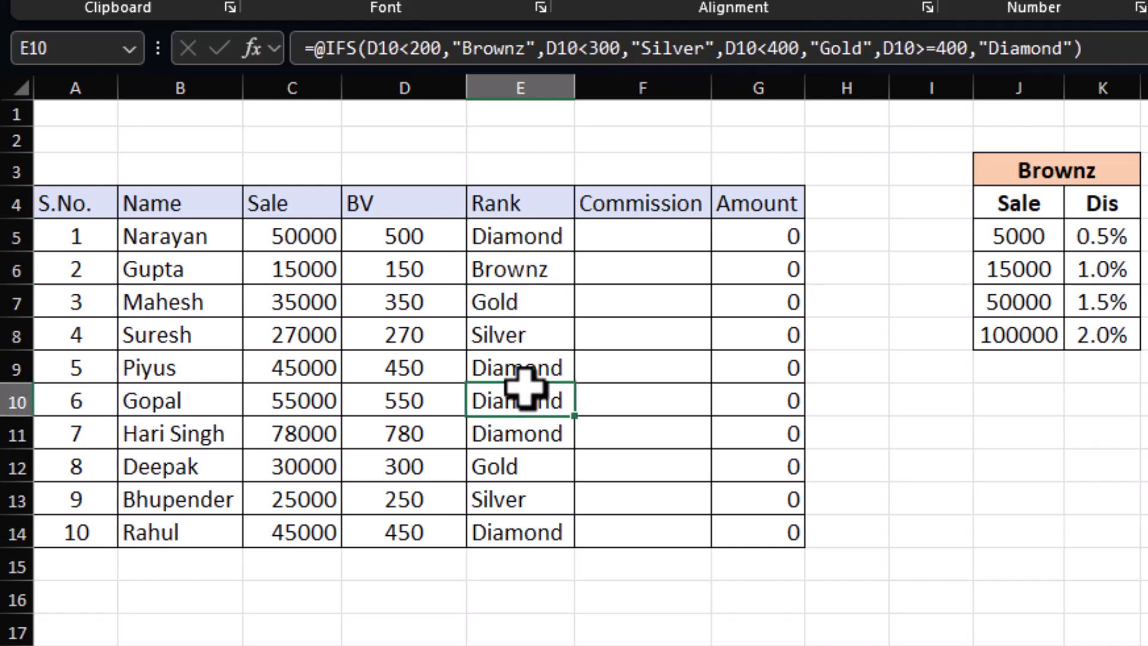
left_click(521, 239)
left_click_drag(520, 239, 521, 529)
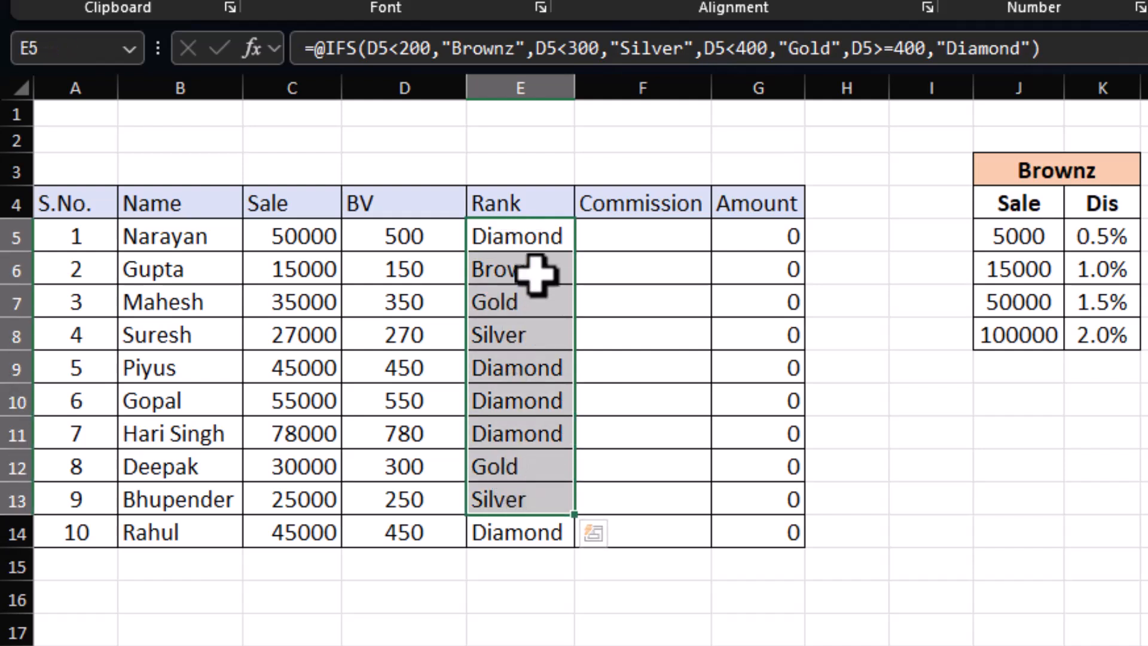
left_click(535, 239)
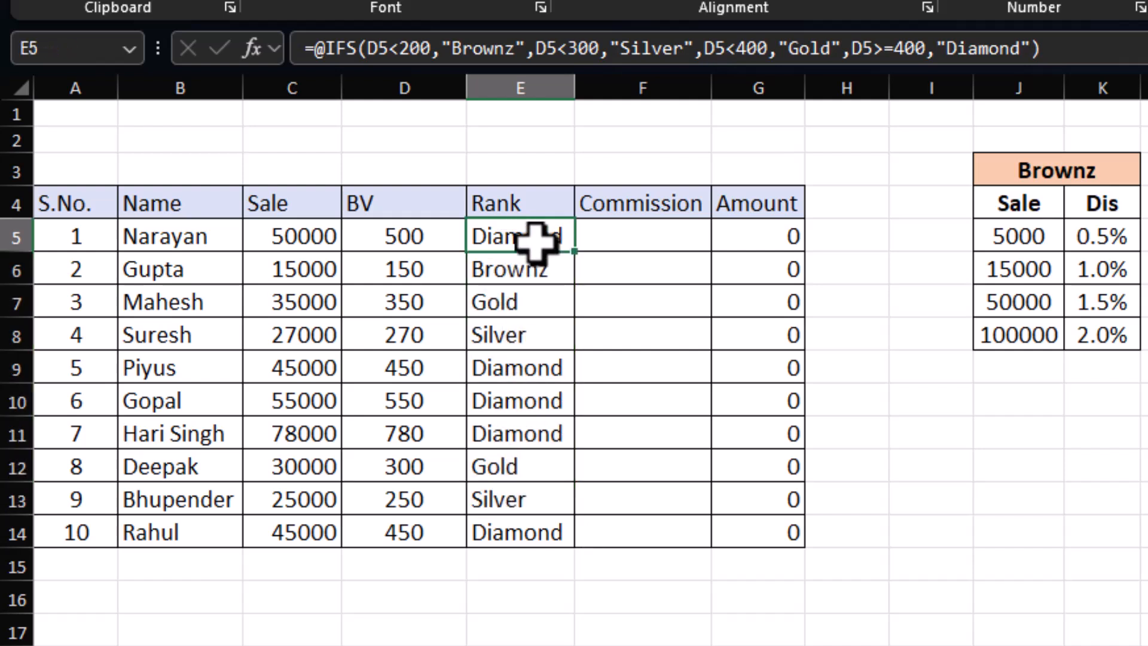
left_click(418, 233)
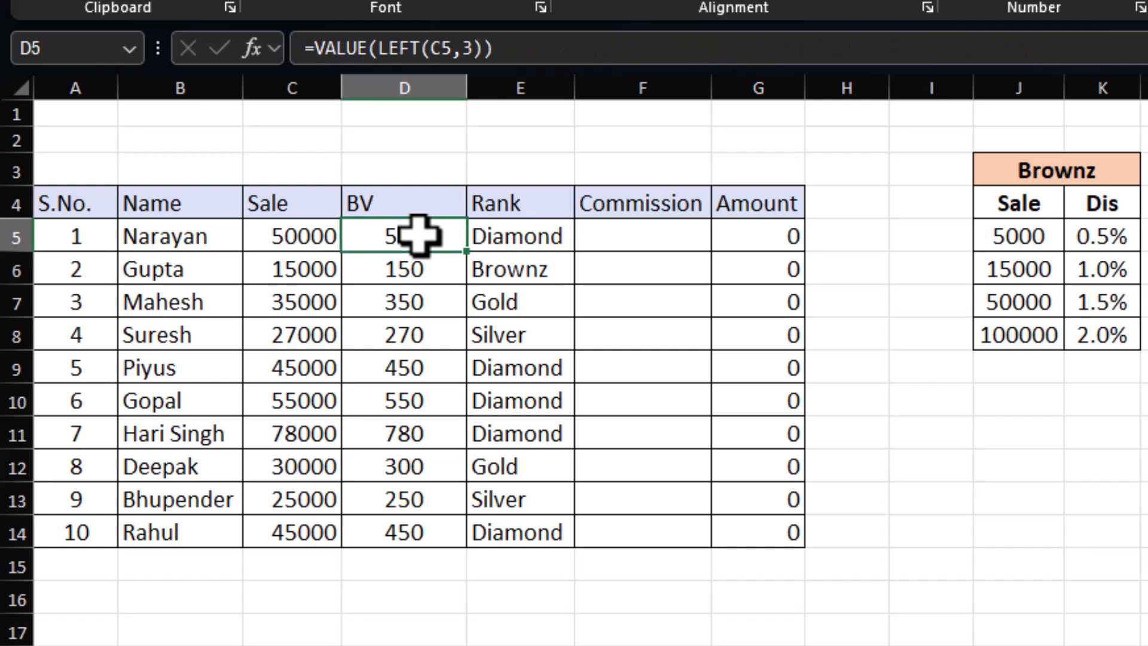
left_click(495, 239)
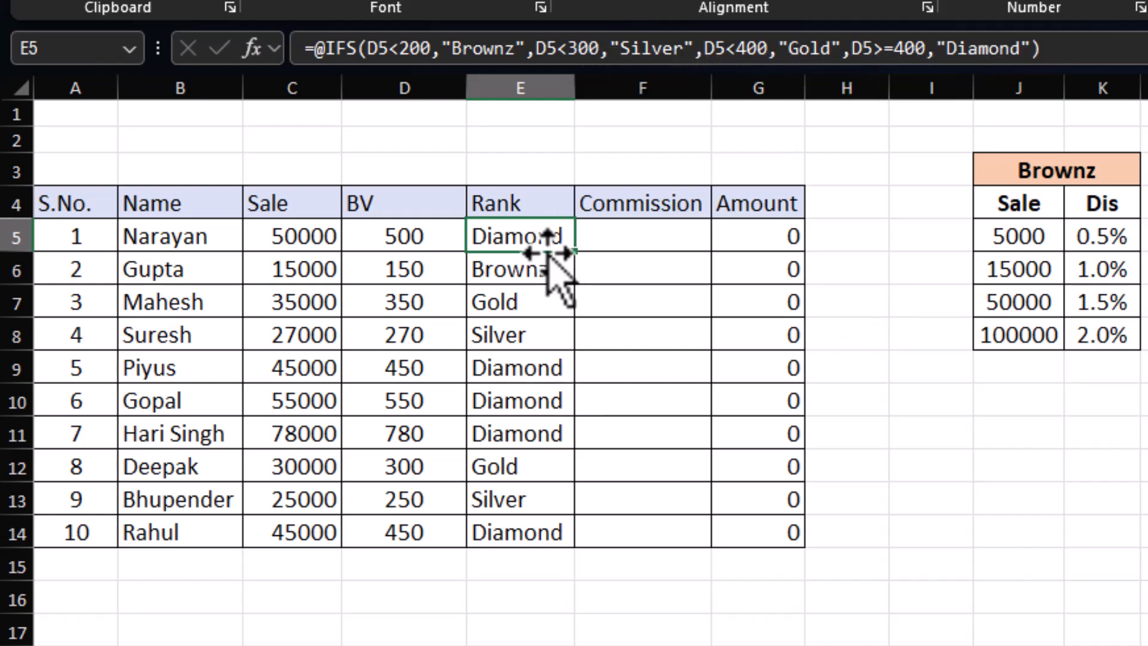
Examine the empty Commission column and the formula in the Amount cells G5 to G14.
left_click(635, 235)
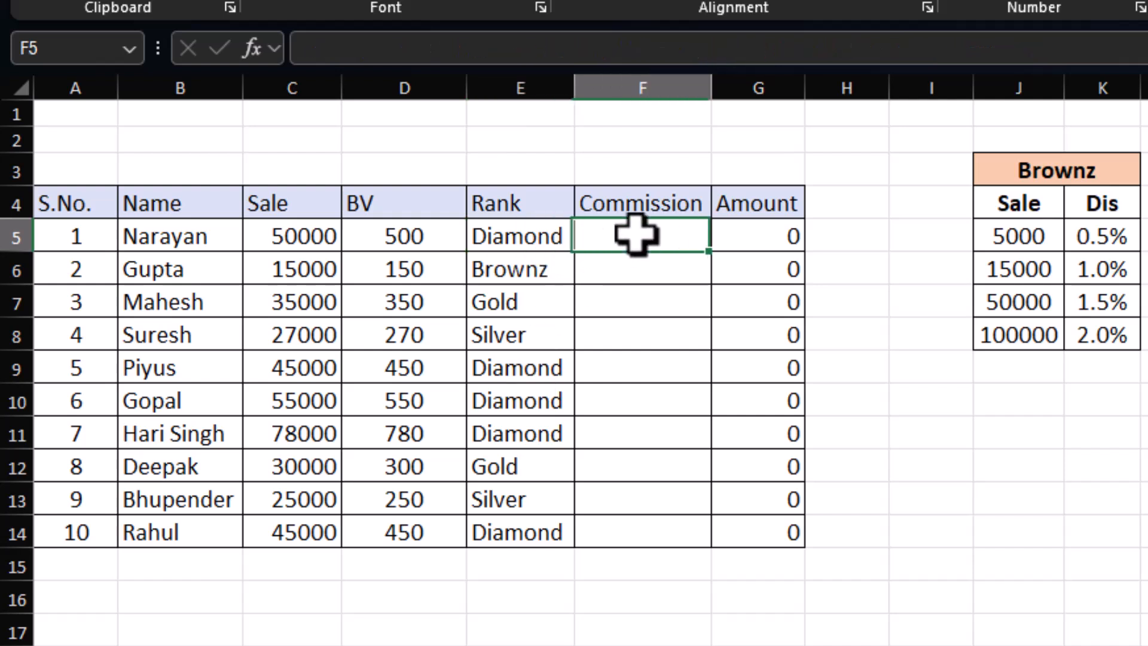
left_click(756, 235)
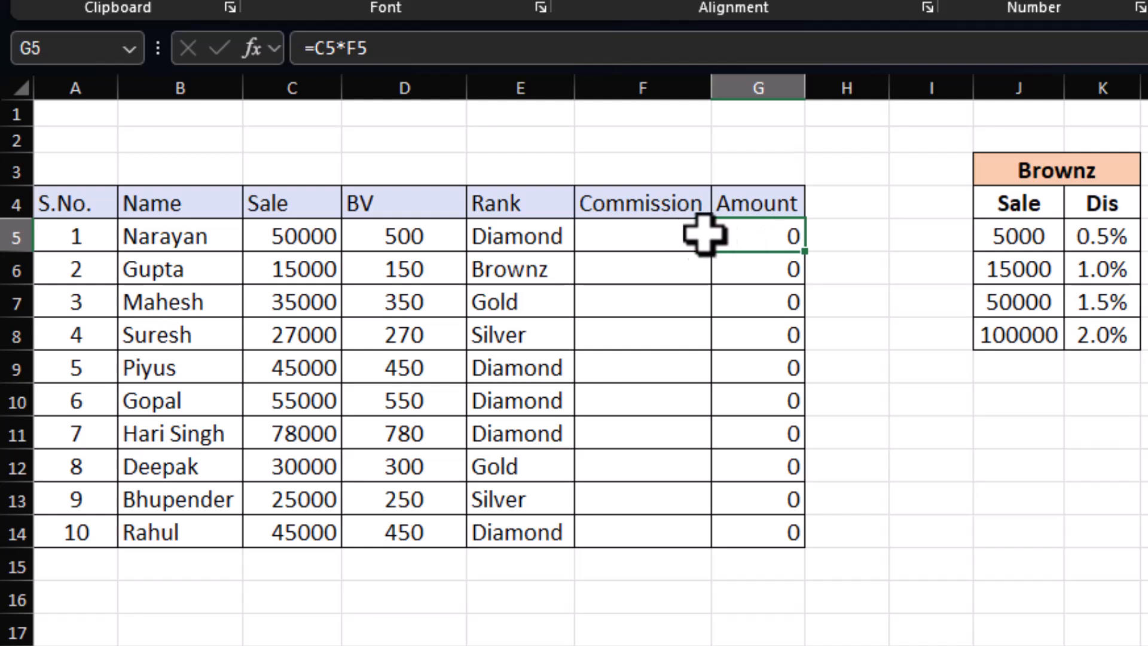
left_click_drag(794, 248, 751, 535)
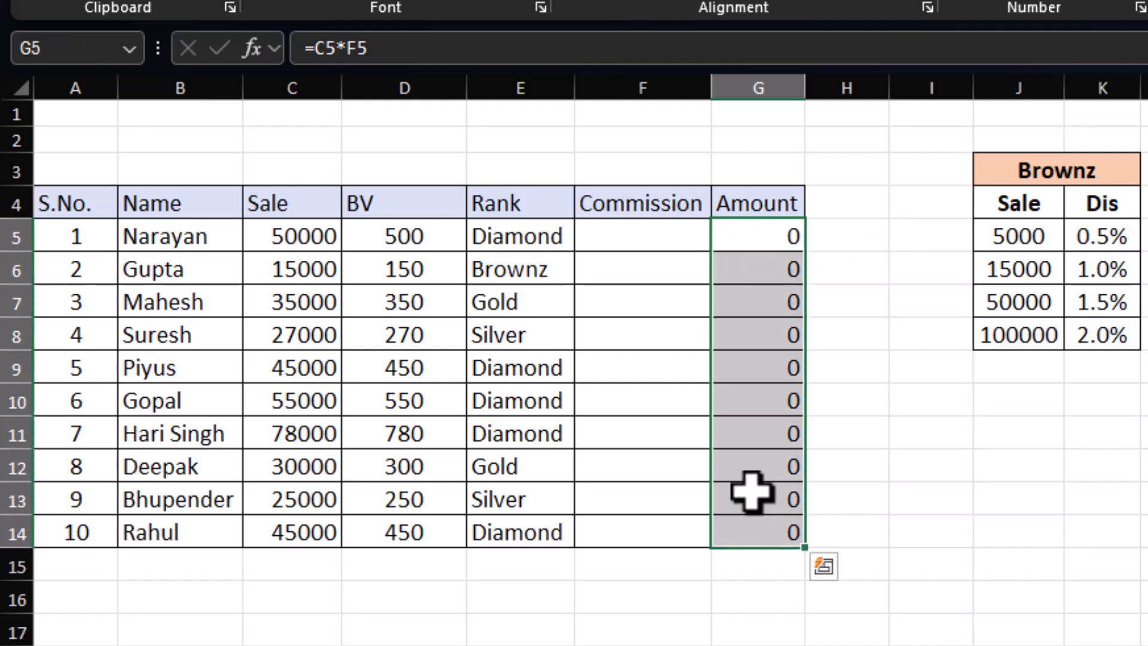
Start a SWITCH formula in Commission cell F5 that evaluates the rank in E5.
left_click(650, 238)
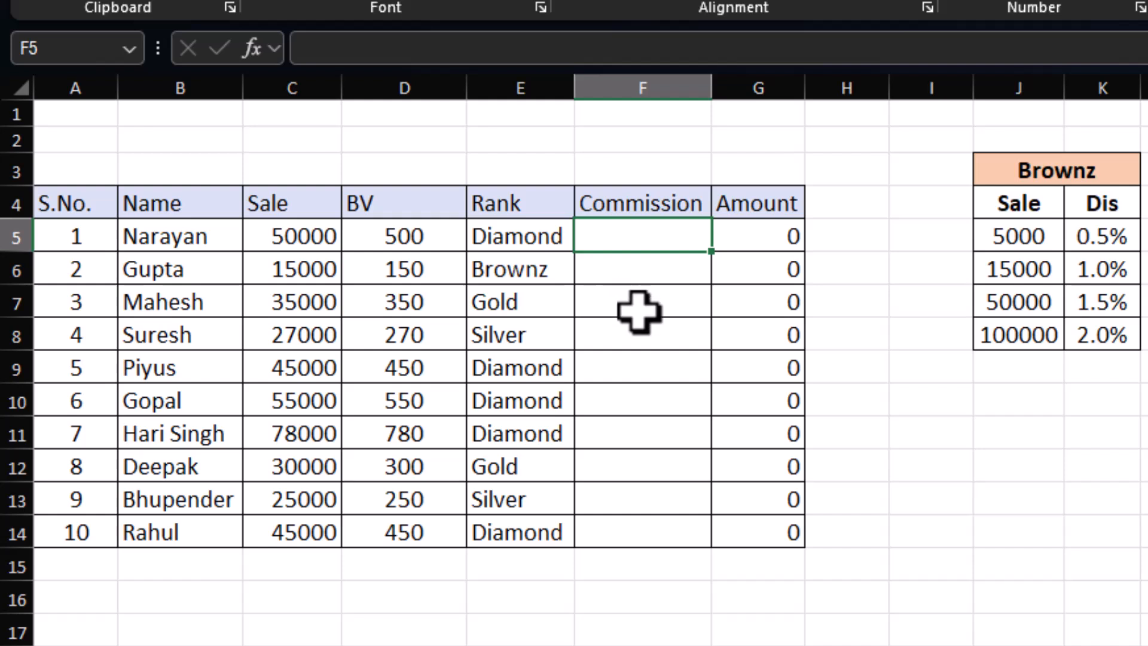
type("=")
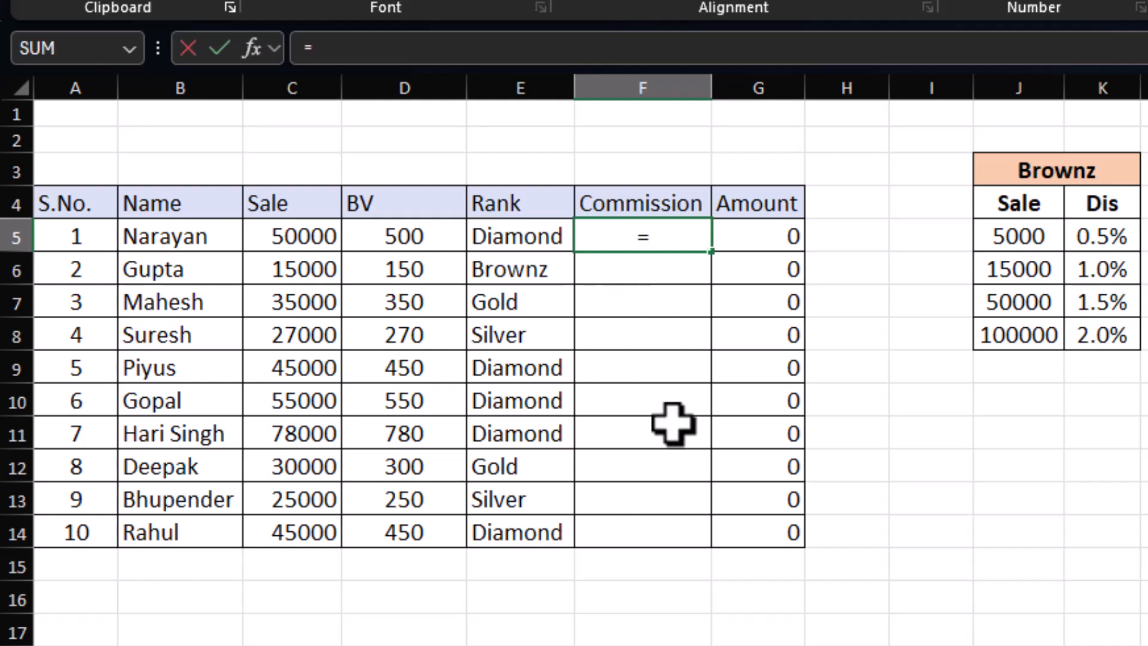
type("swith")
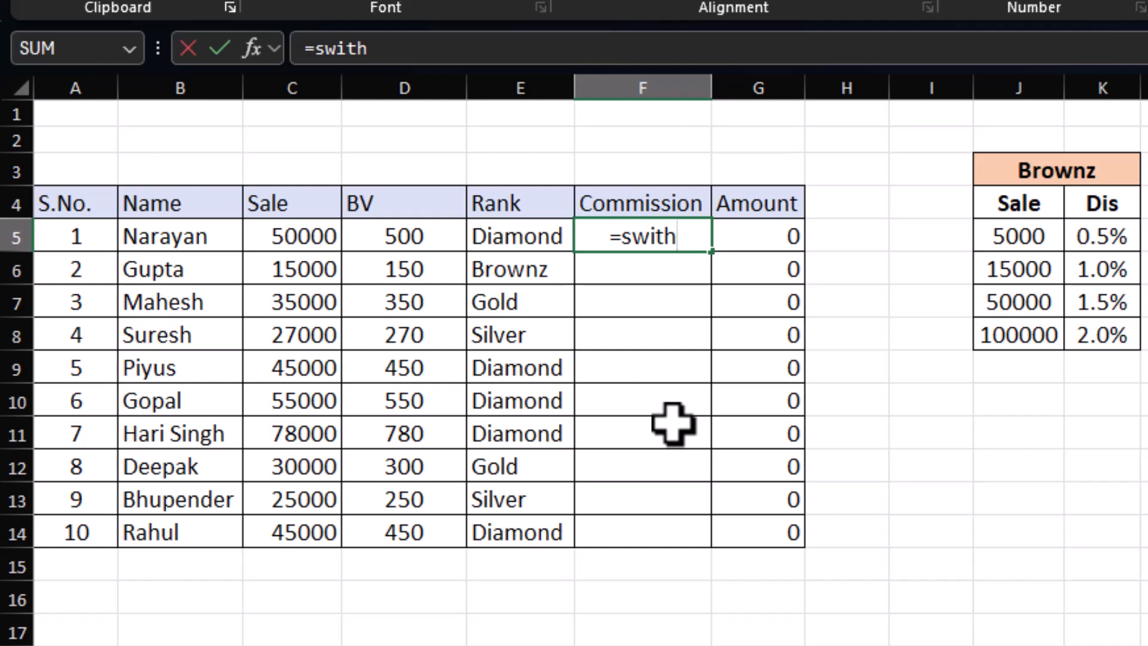
key("BackSpace")
key("BackSpace")
type("tch(")
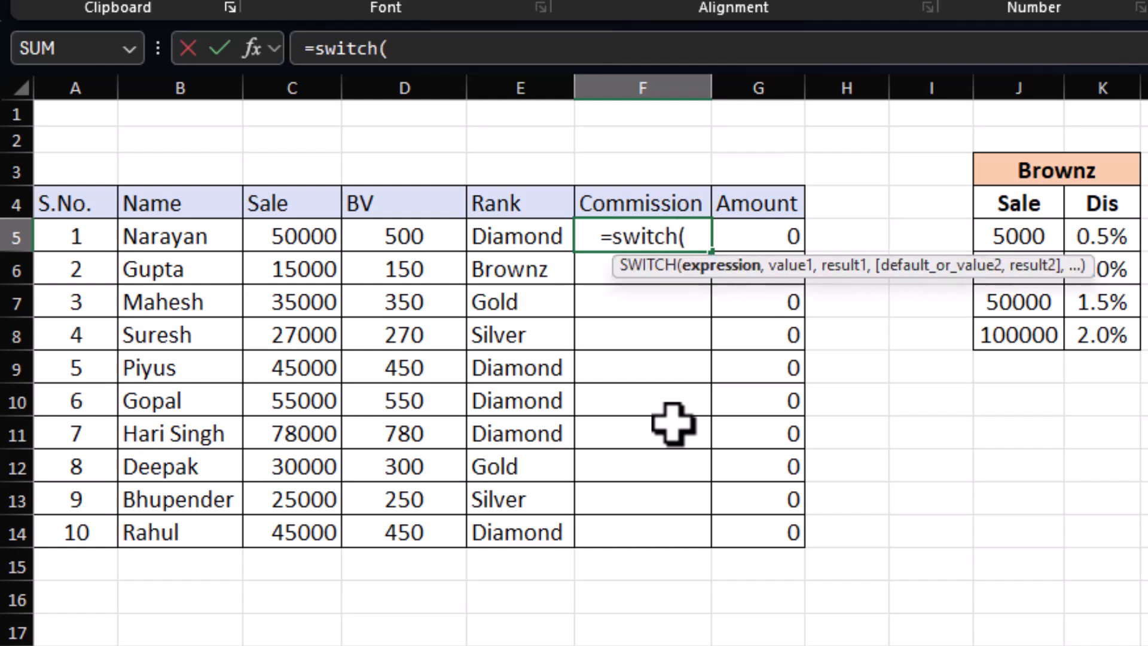
left_click(521, 237)
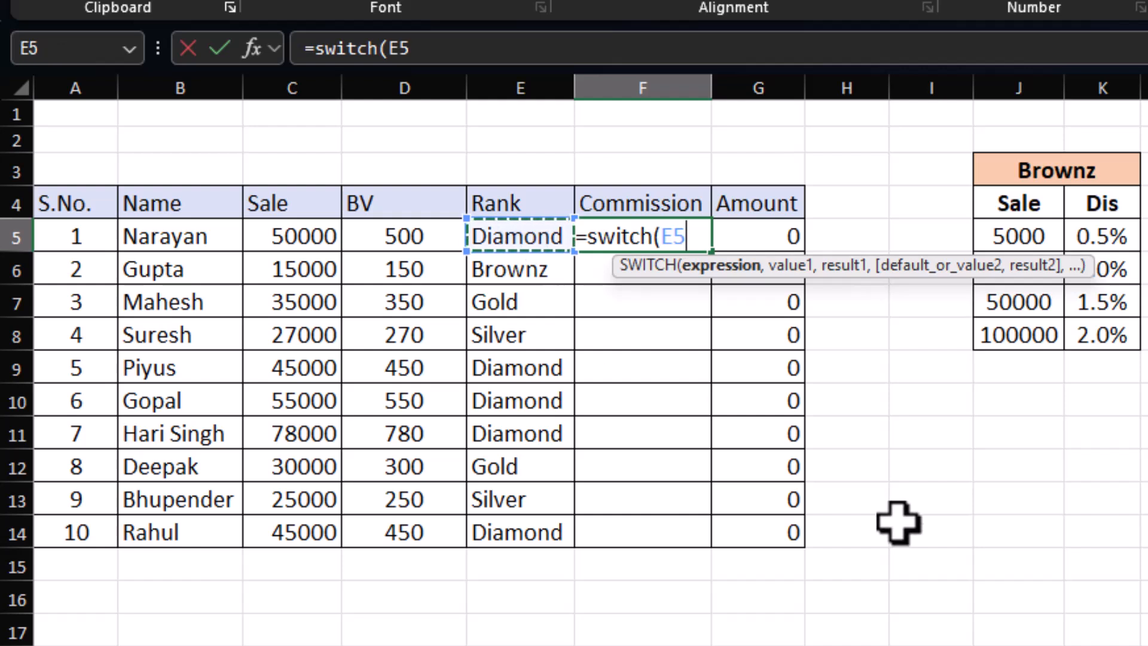
type(",")
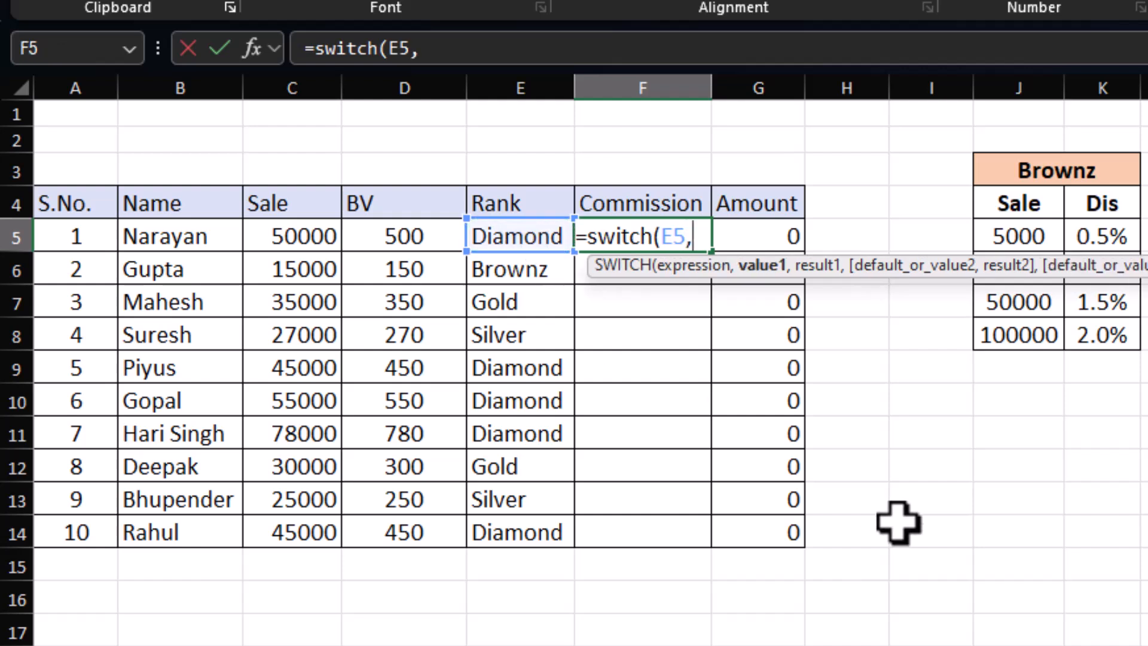
Add the pairs "Diamond"/8%, "Gold"/5% and "Silver"/3% to the F5 SWITCH formula.
type("\"Diamond\",")
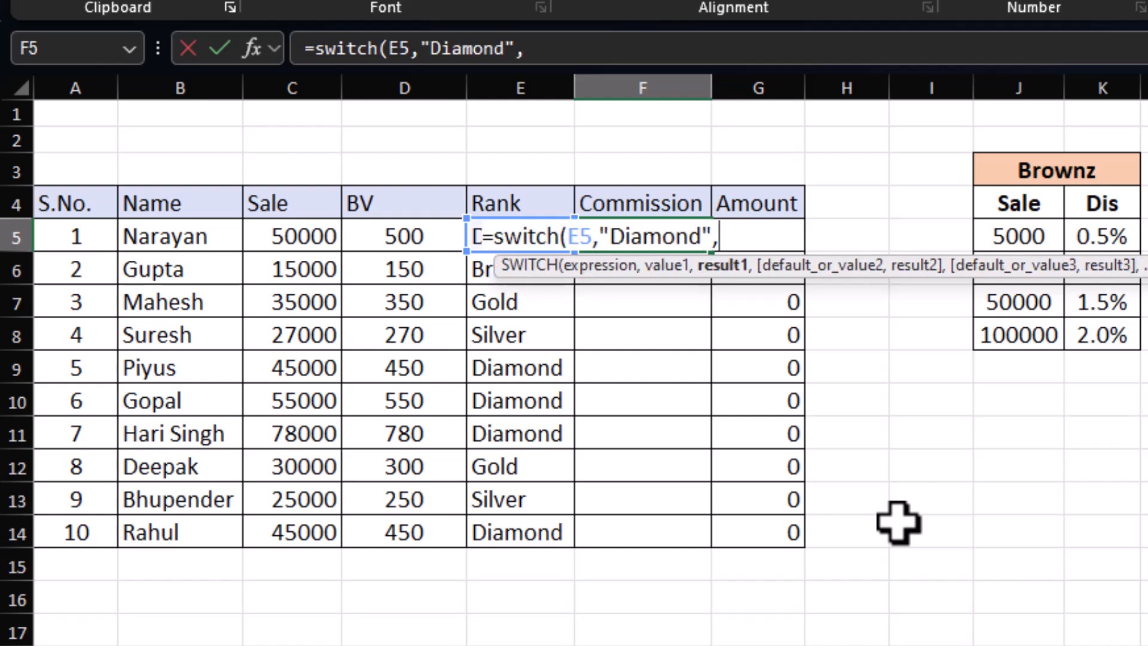
type("8%")
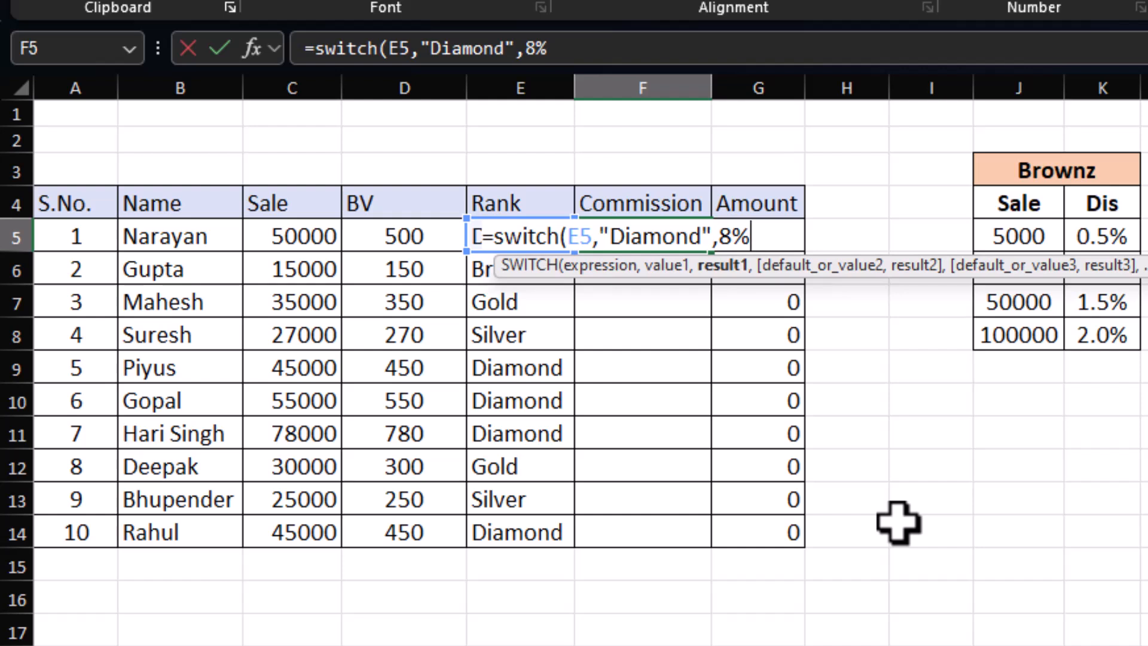
type(",\"")
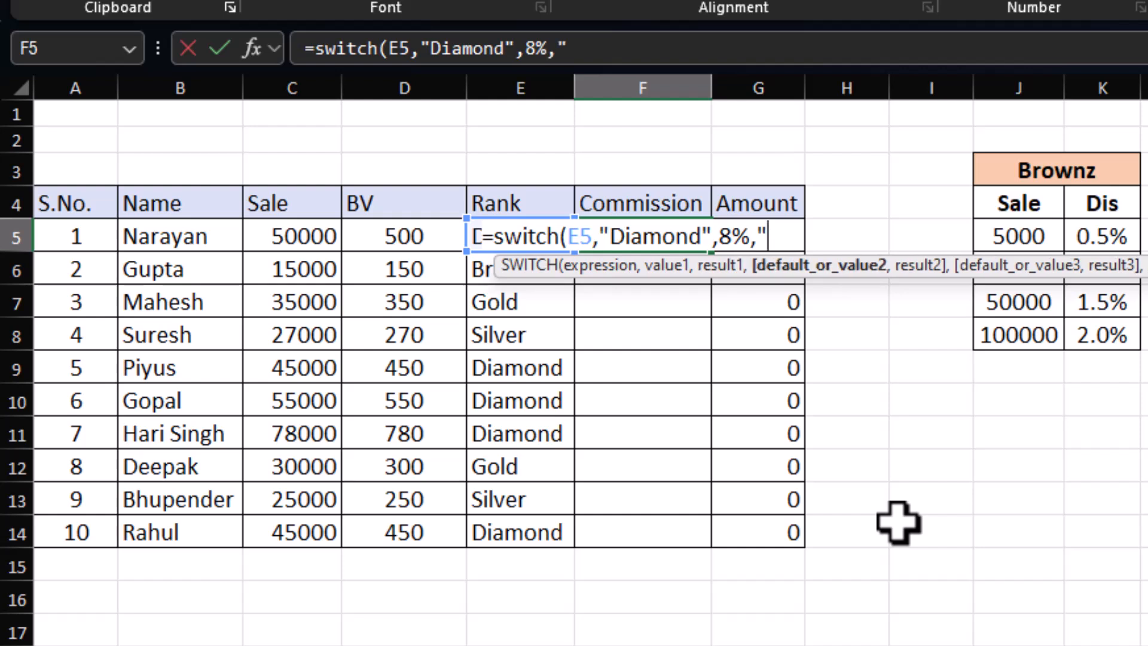
type("Gold")
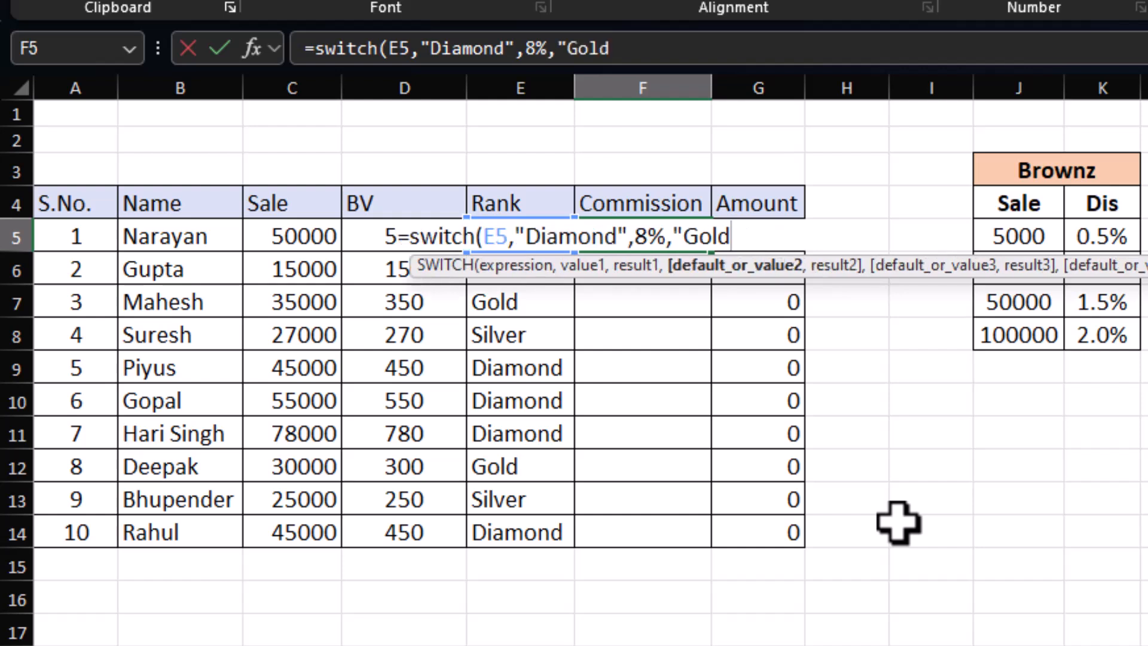
type("\",")
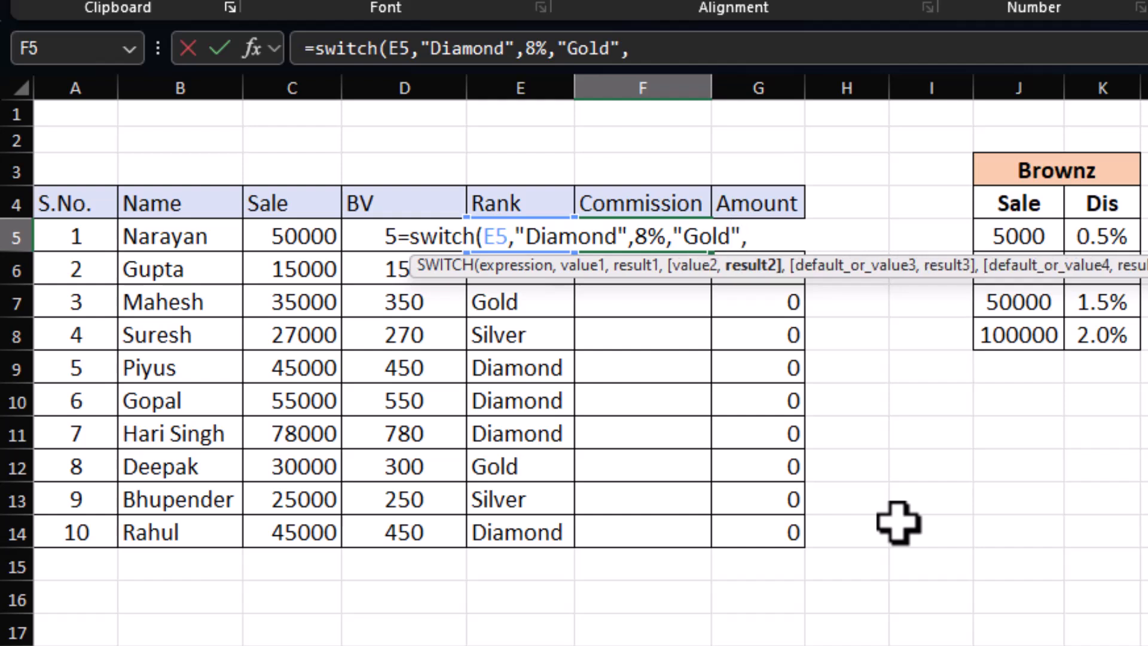
type("5%,\"")
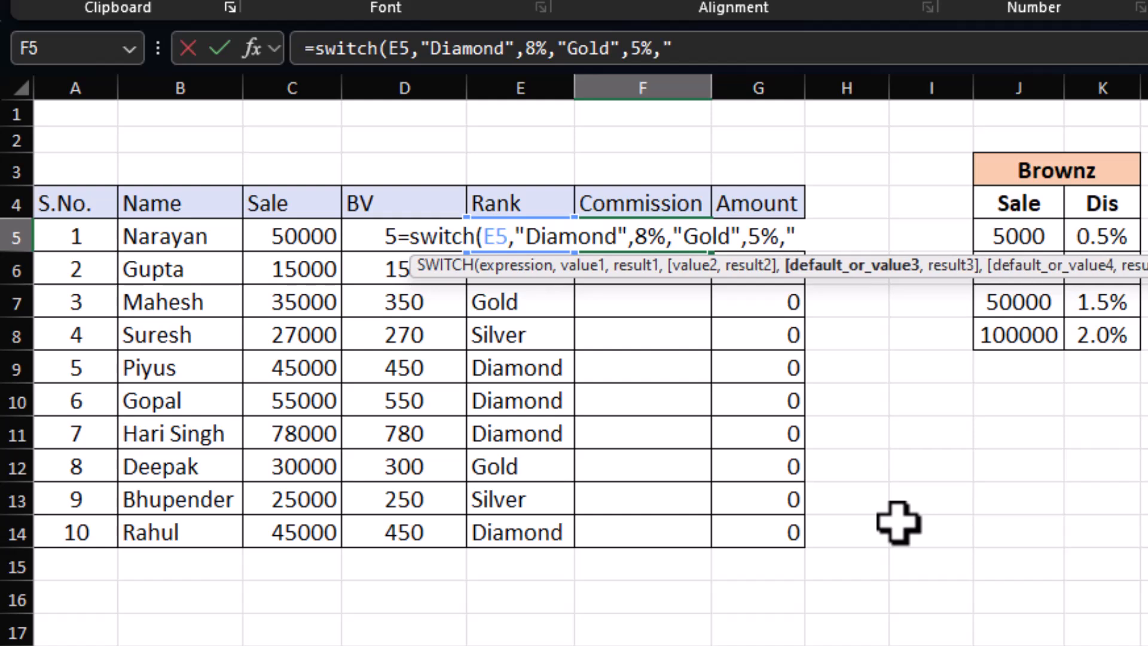
type("Silver\",")
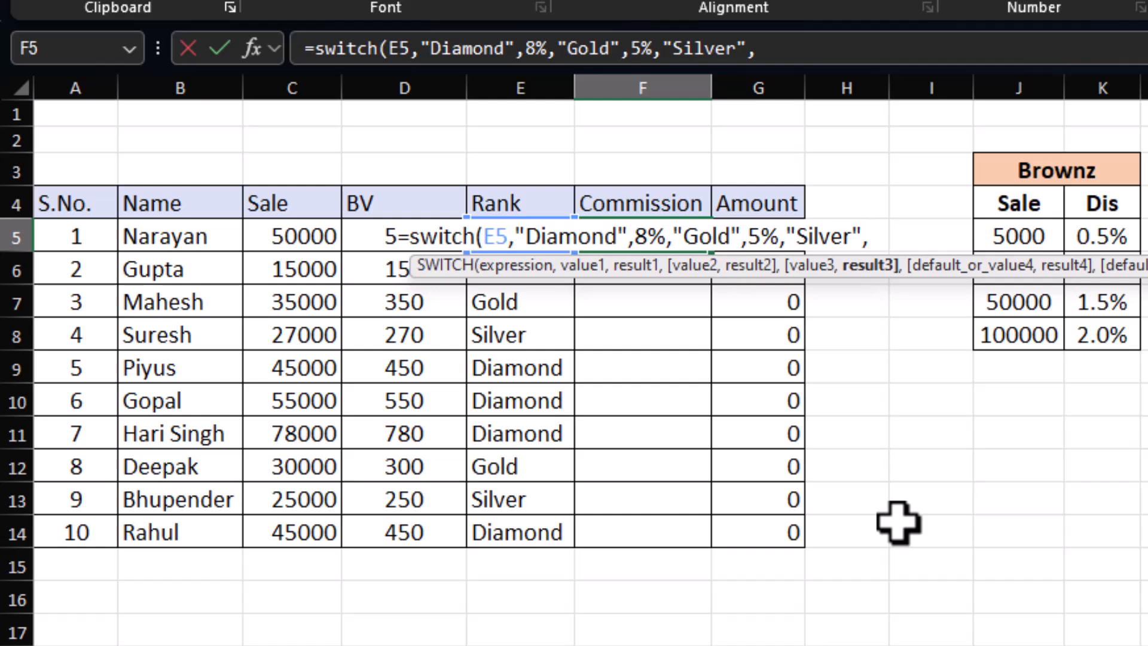
type("3%")
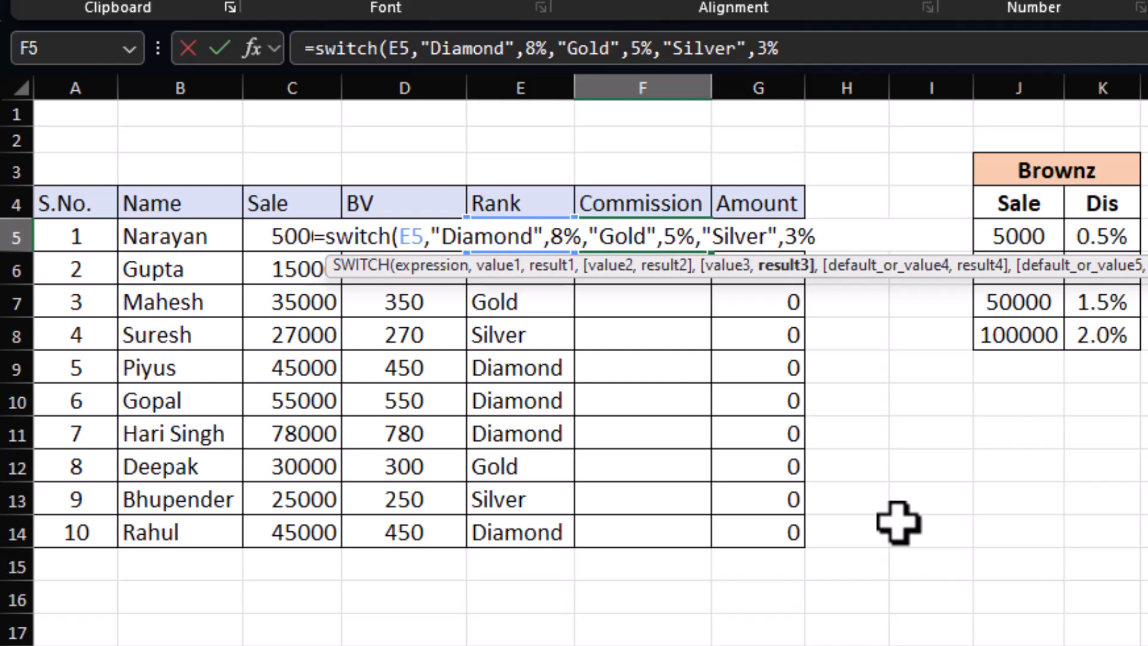
Complete the F5 SWITCH formula with the default result 2% and fill it down to F14.
type(",2%")
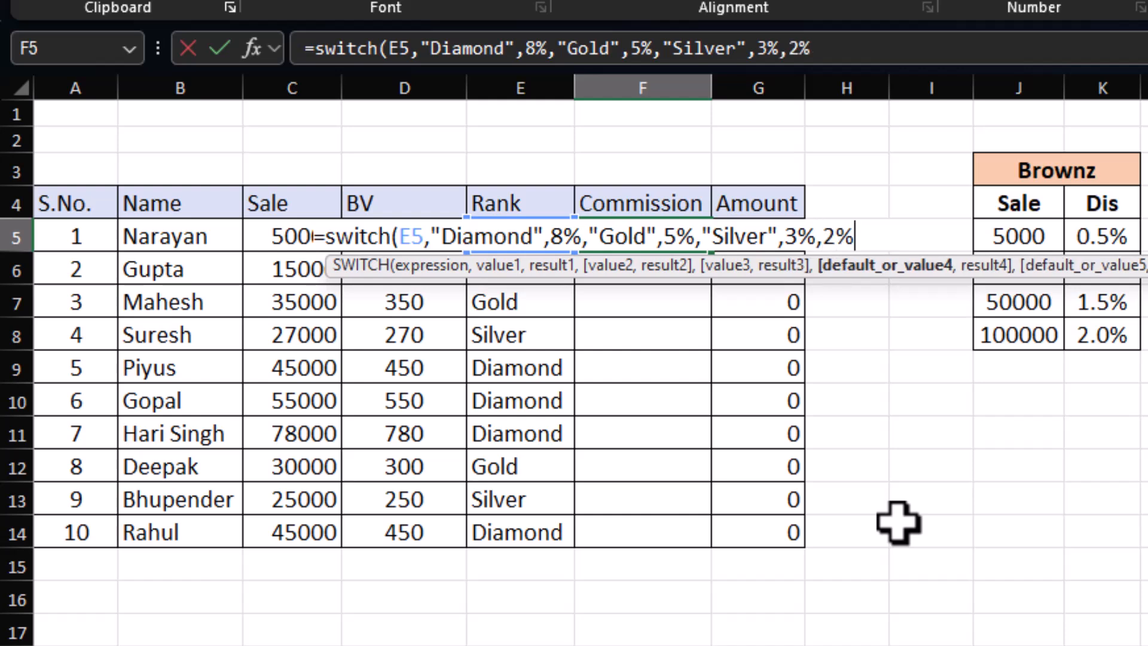
type(")")
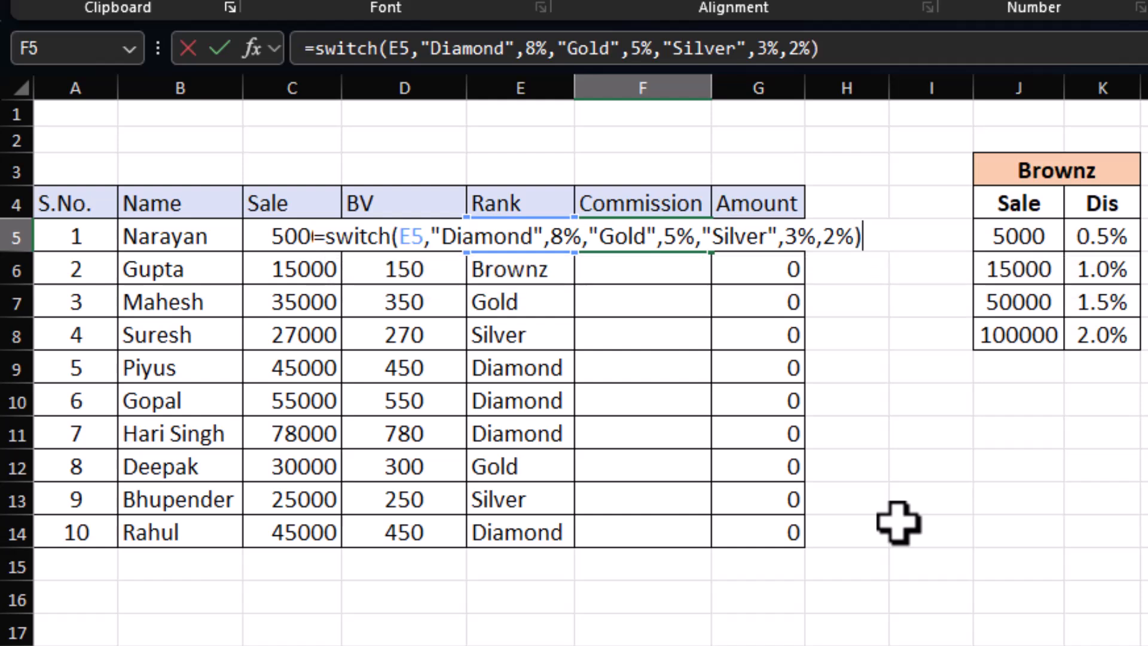
key("Return")
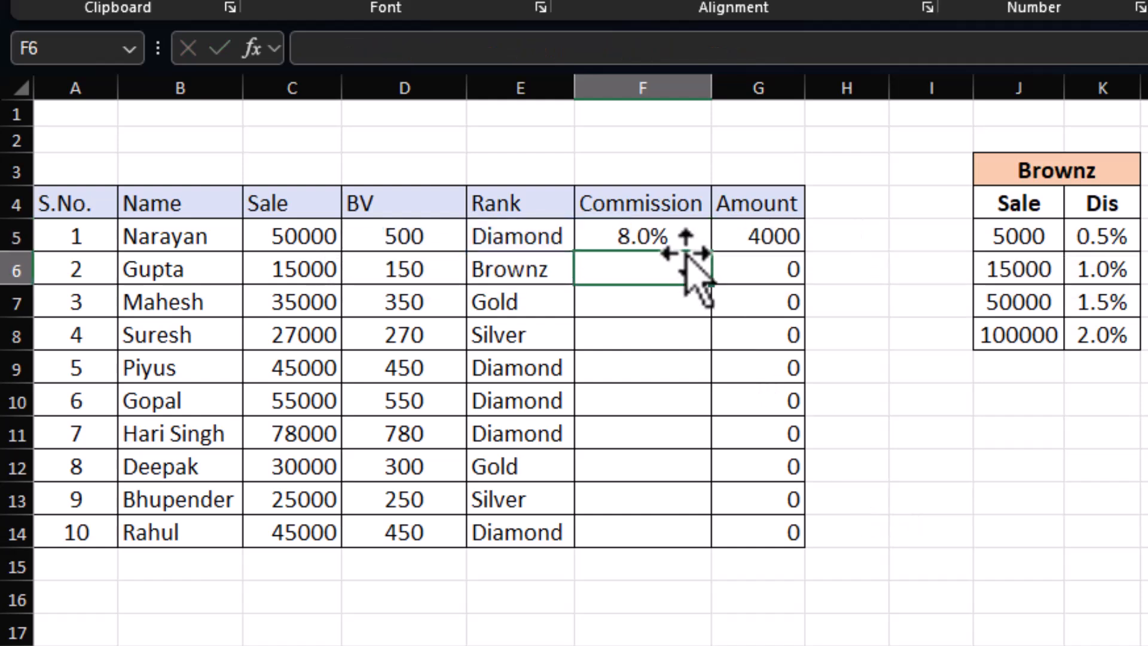
left_click(673, 236)
left_click_drag(710, 251, 715, 535)
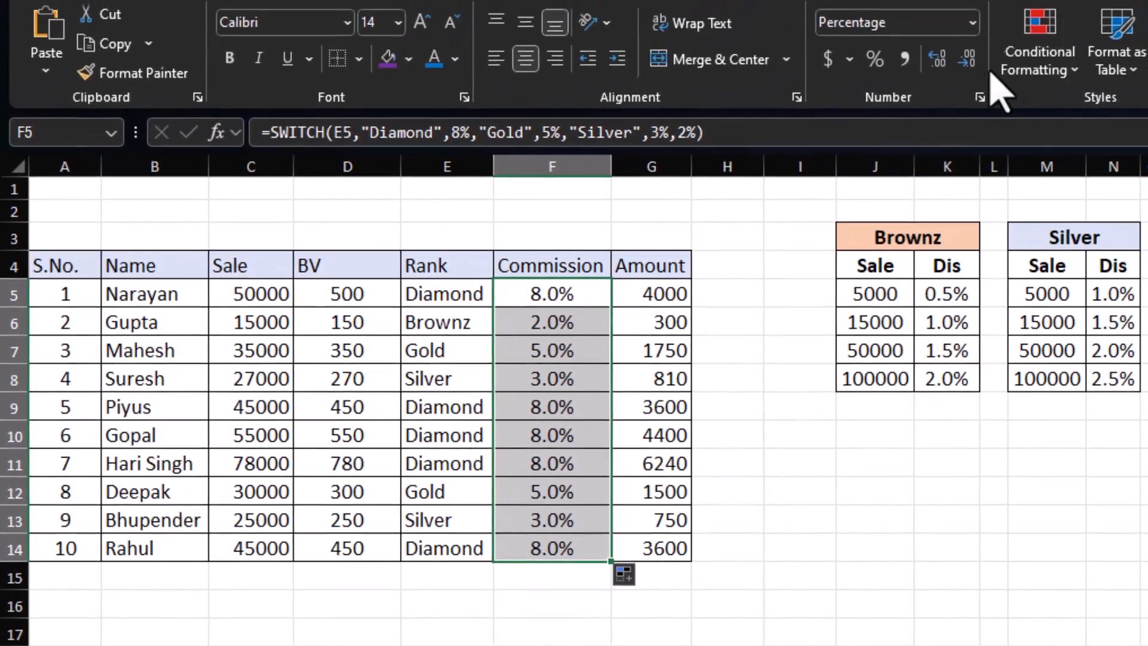
Show the Commission percentages in F5 to F14 without decimals and check the formulas in the filled cells.
left_click(1124, 0)
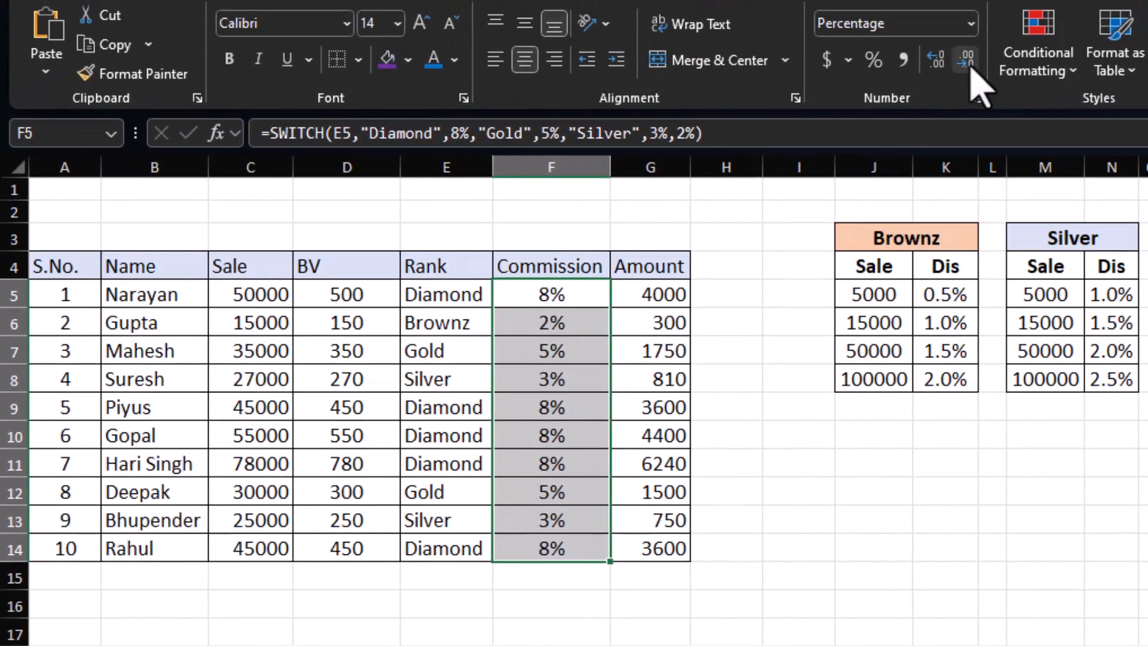
left_click(557, 432)
left_click(579, 487)
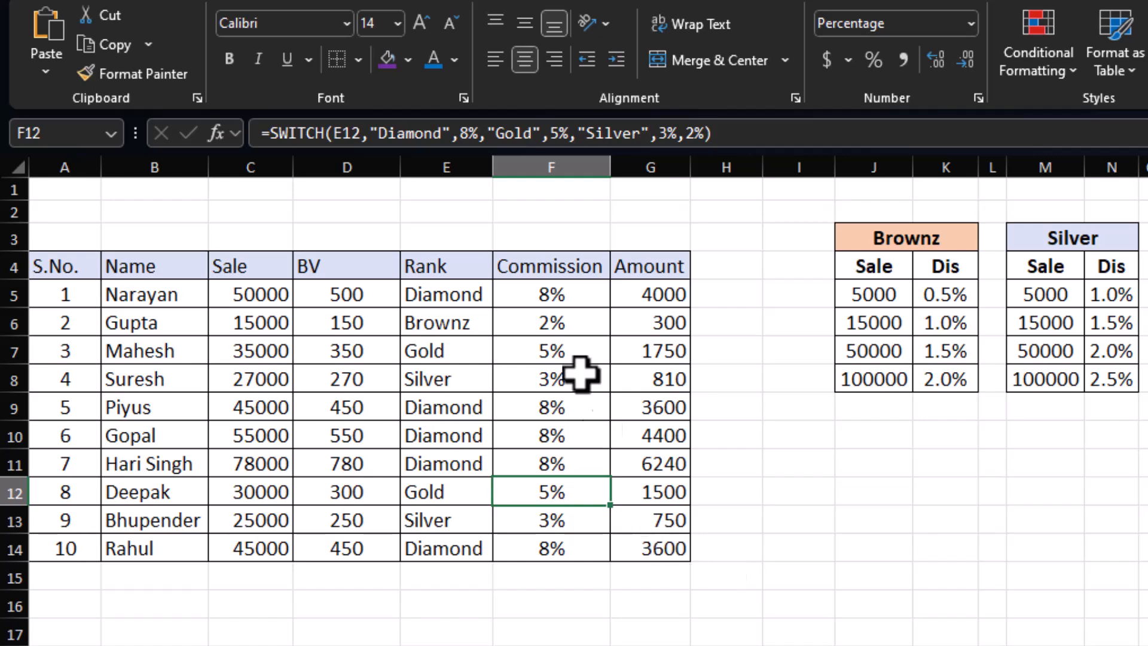
left_click(554, 294)
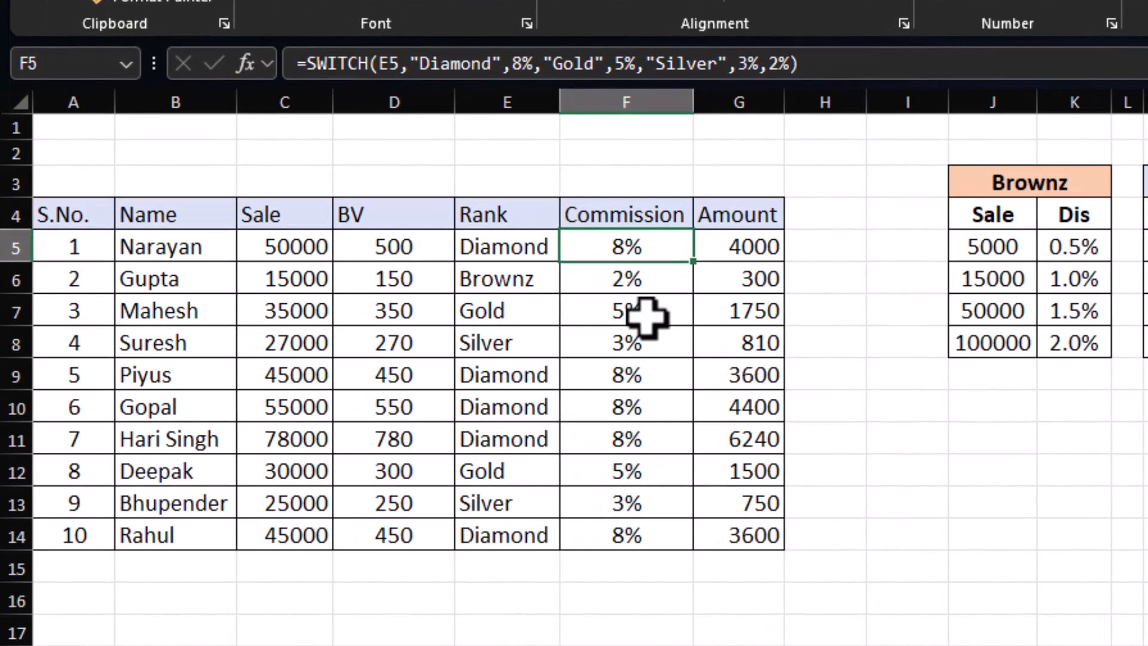
Clear the Commission formulas from F5 to F14.
left_click_drag(644, 253, 616, 529)
key("Delete")
left_click(927, 532)
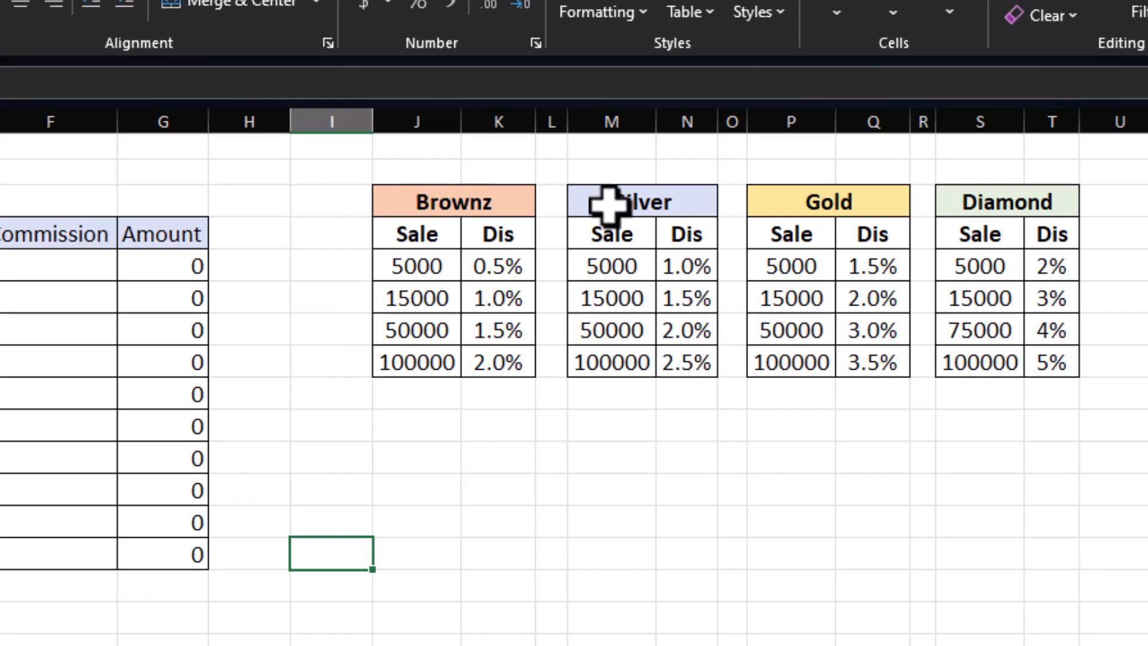
Examine the sale thresholds and discount rates in the Brownz table and the neighbouring Silver, Gold and Diamond tables.
left_click(499, 206)
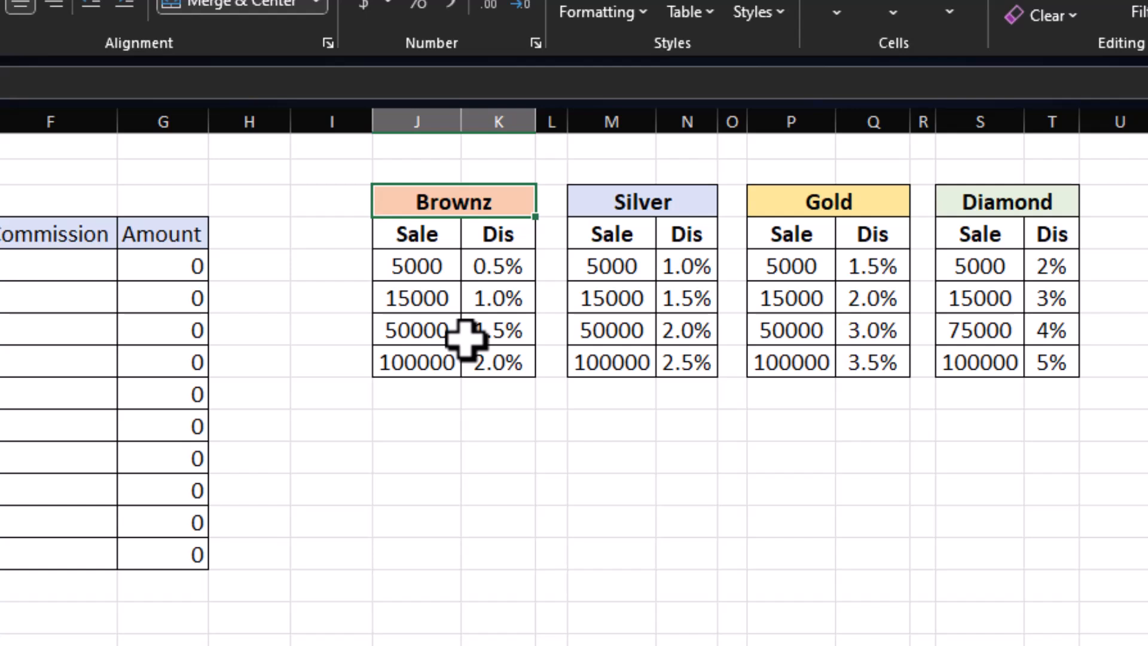
left_click(429, 269)
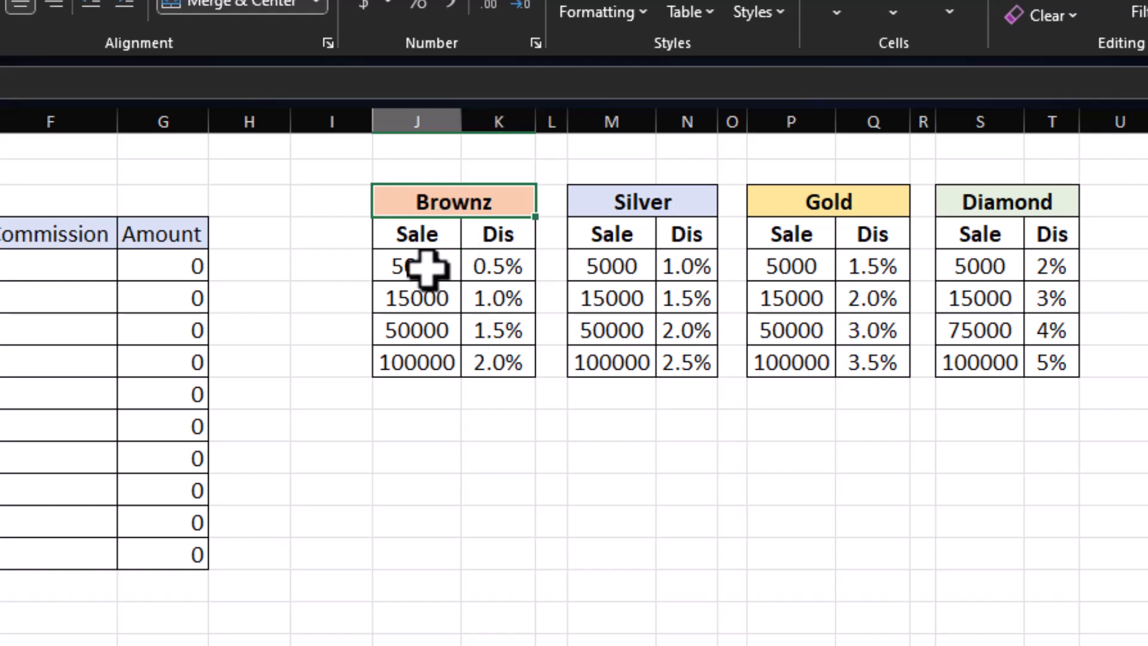
left_click(508, 269)
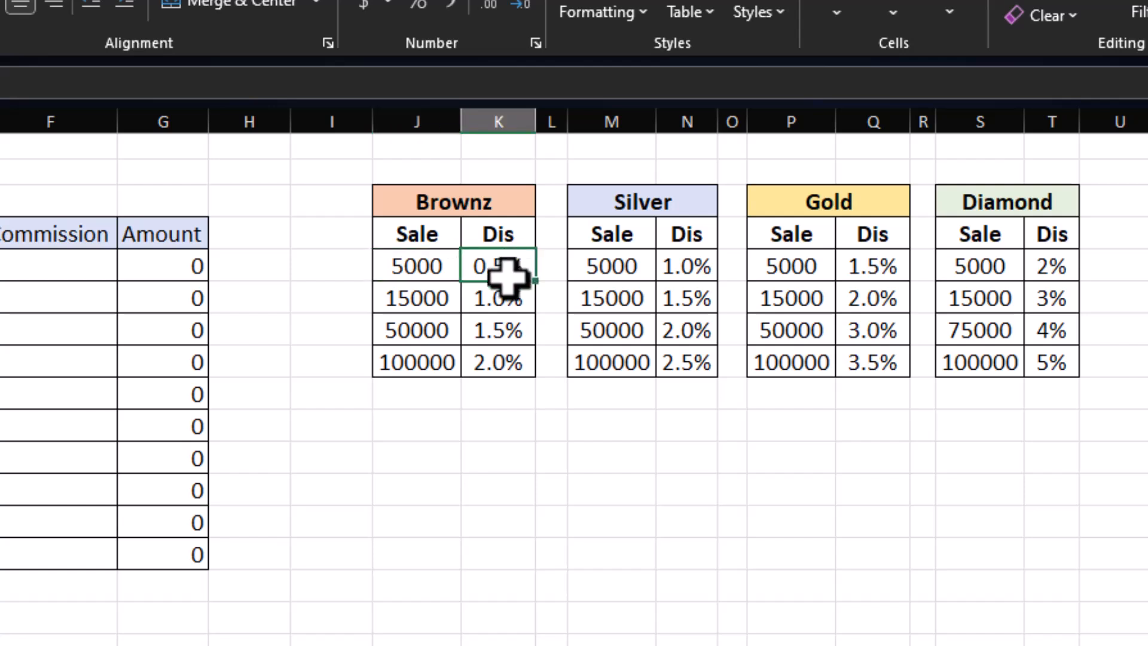
left_click(429, 297)
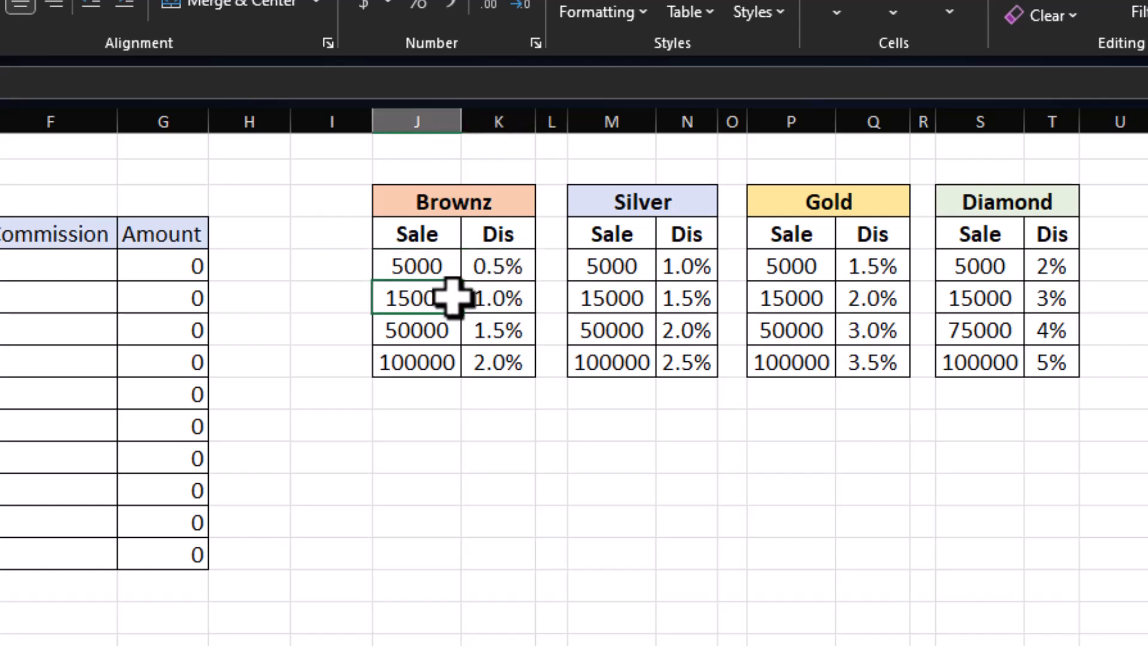
left_click(505, 293)
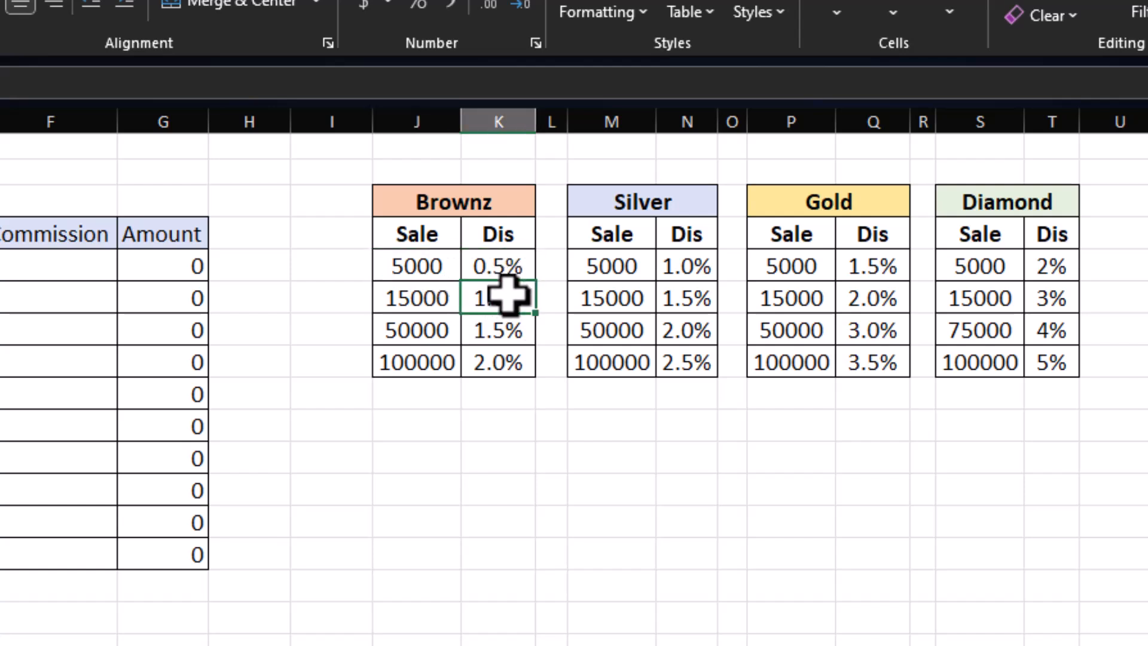
left_click(422, 329)
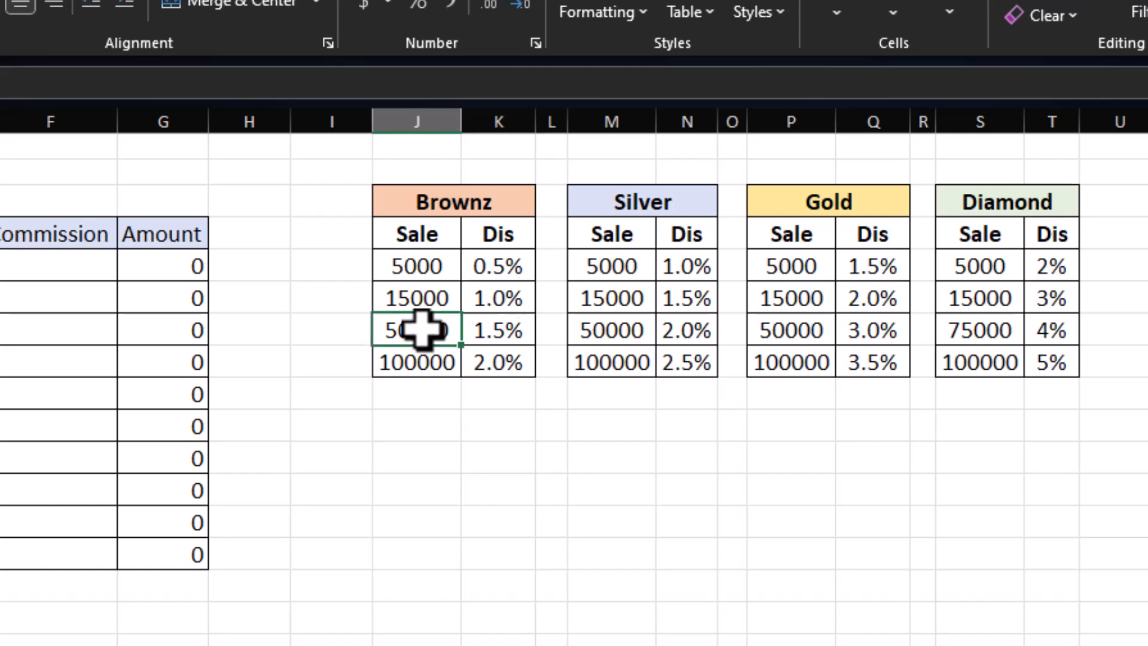
left_click(517, 334)
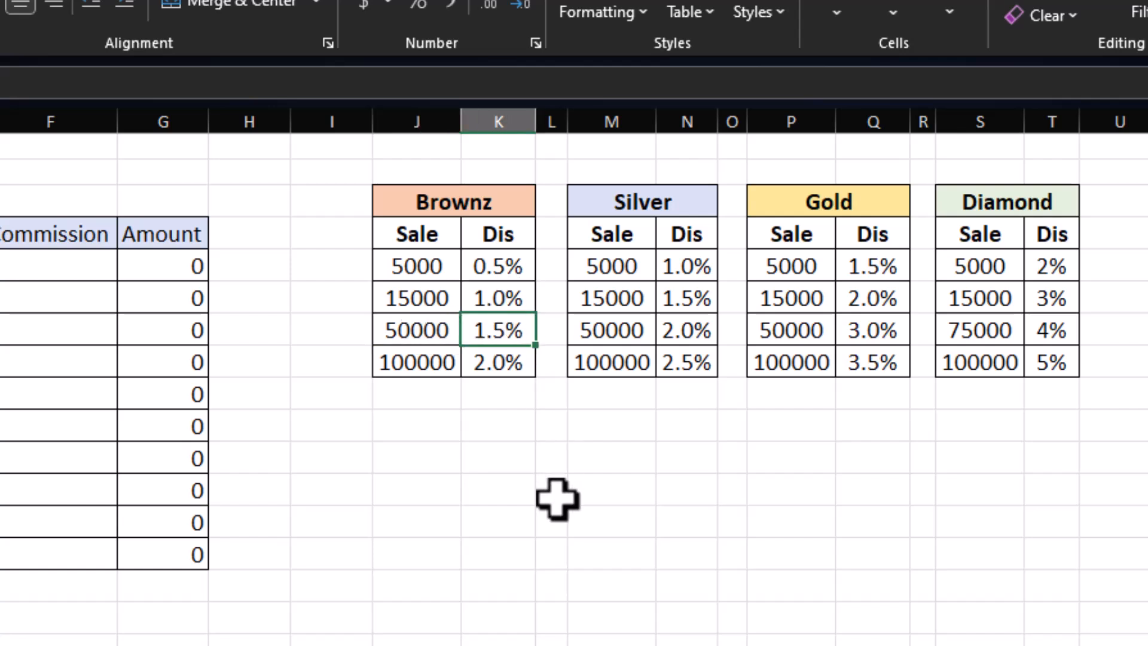
left_click(653, 216)
left_click(819, 206)
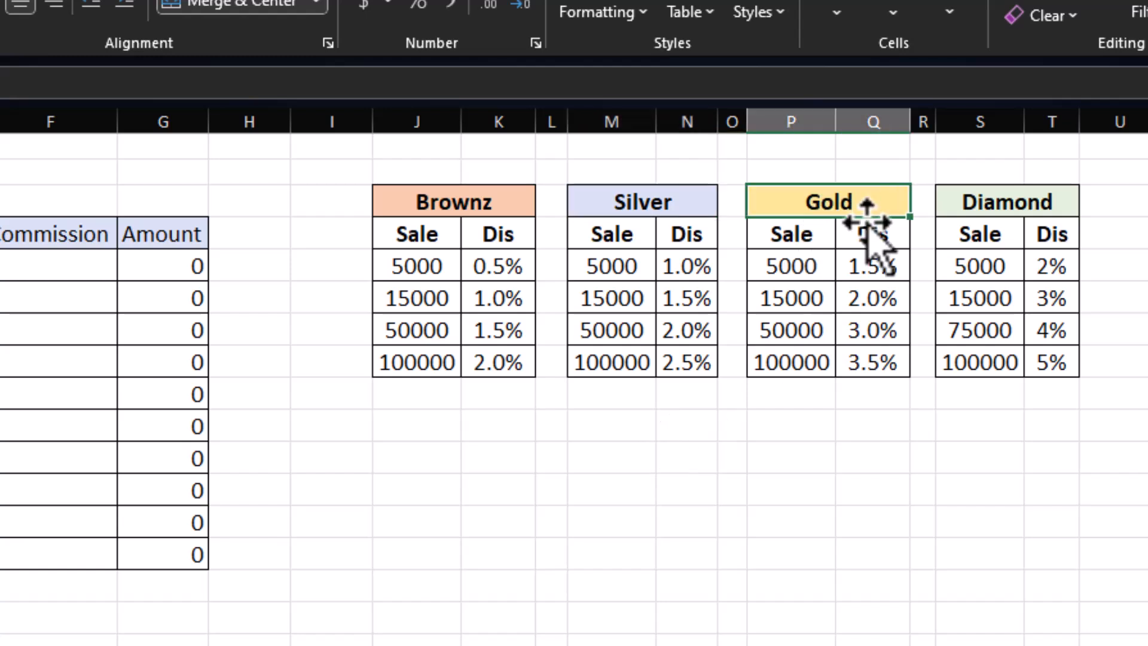
left_click(1016, 205)
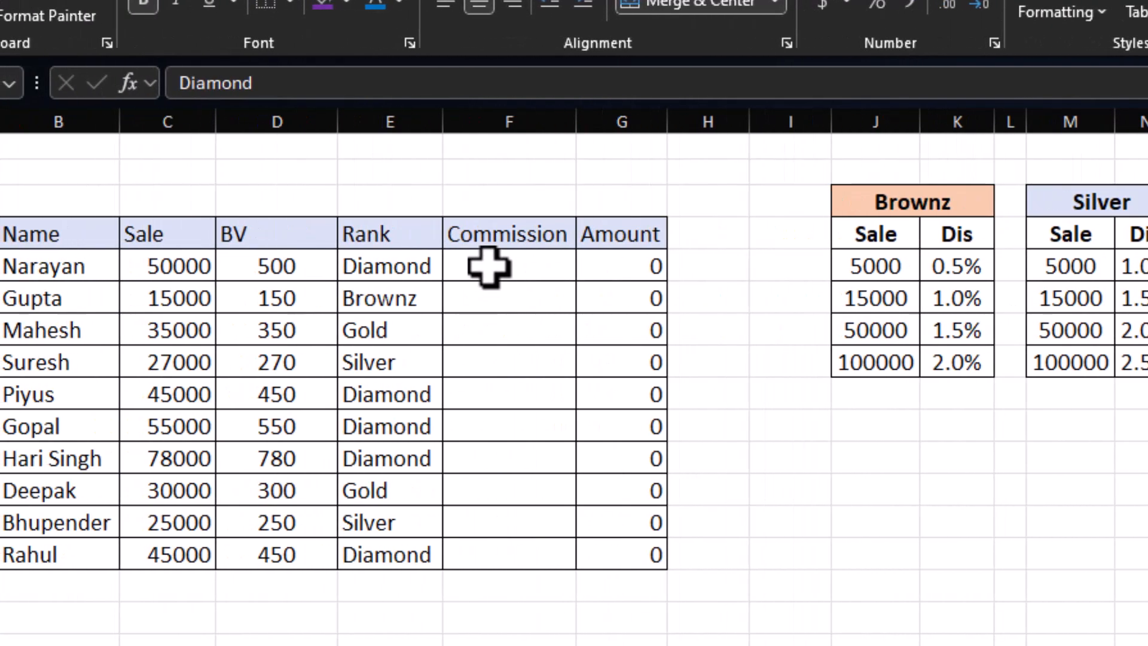
Start a VLOOKUP formula in F5 with the sale in C5 as the lookup value.
left_click(48, 269)
type("=vlookup")
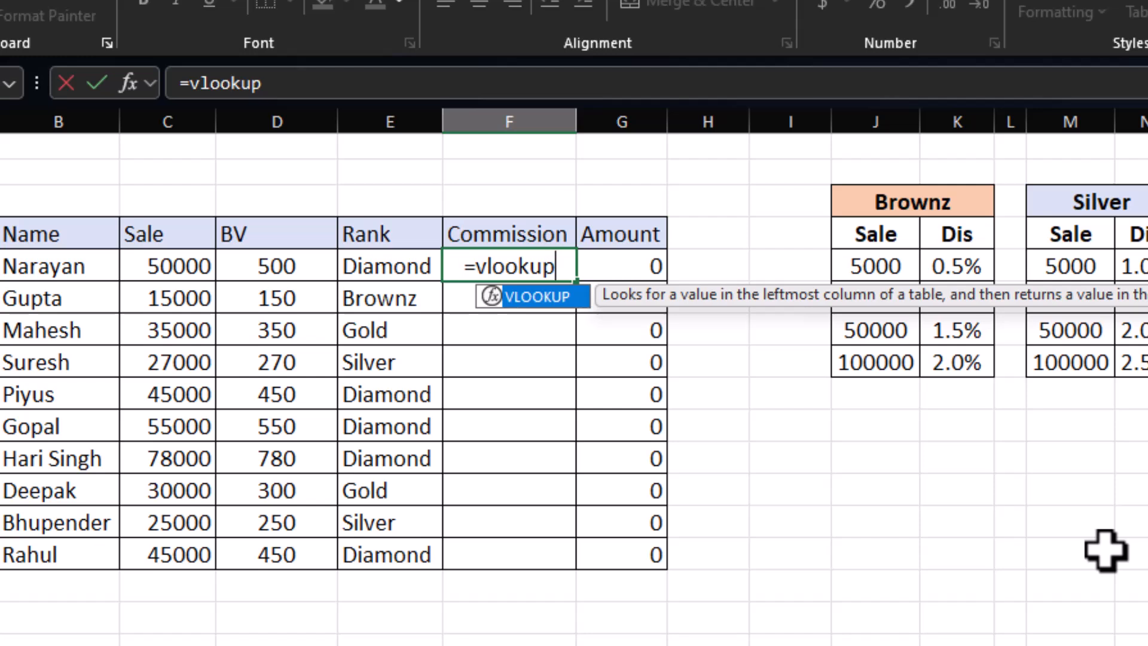
type("(")
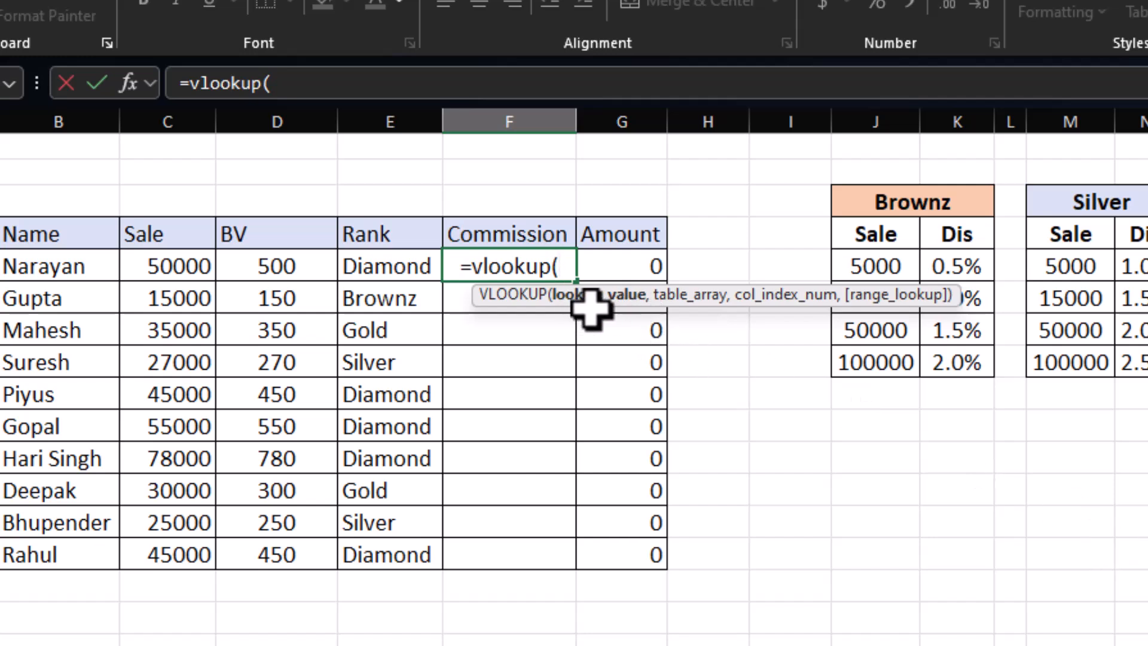
left_click(178, 263)
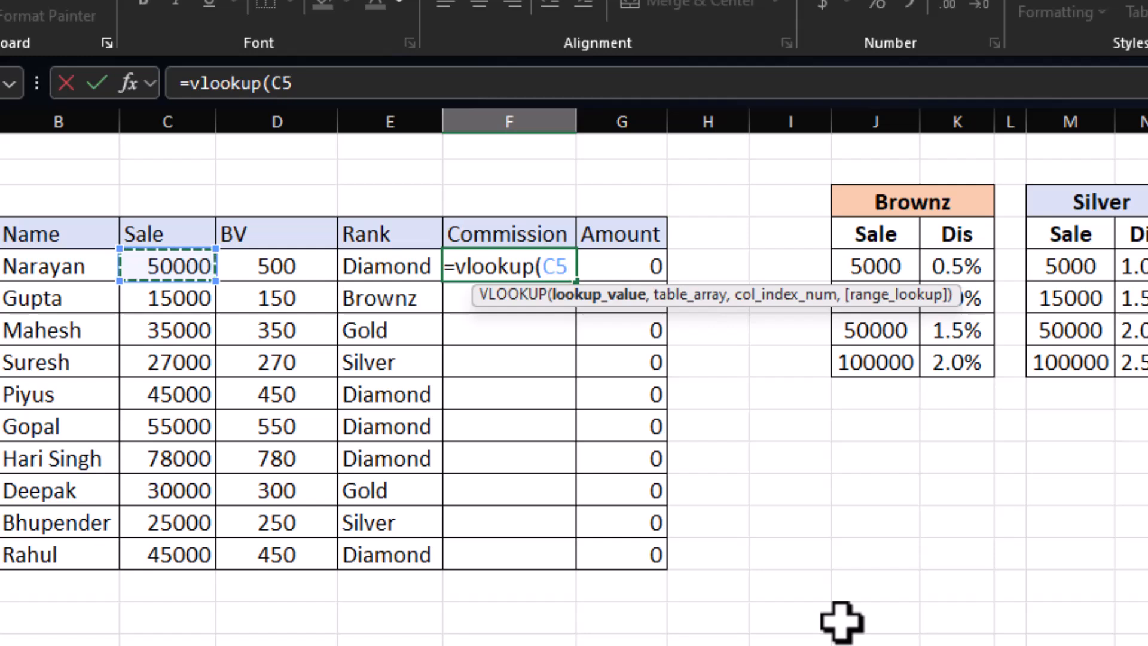
type(",")
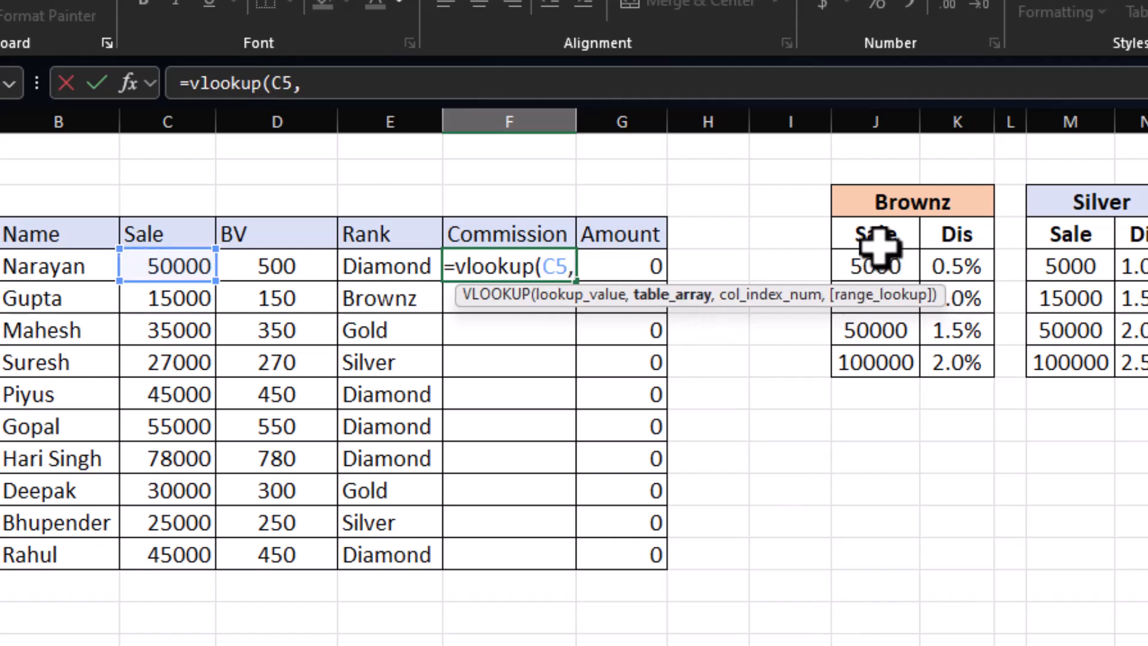
left_click_drag(873, 237, 955, 349)
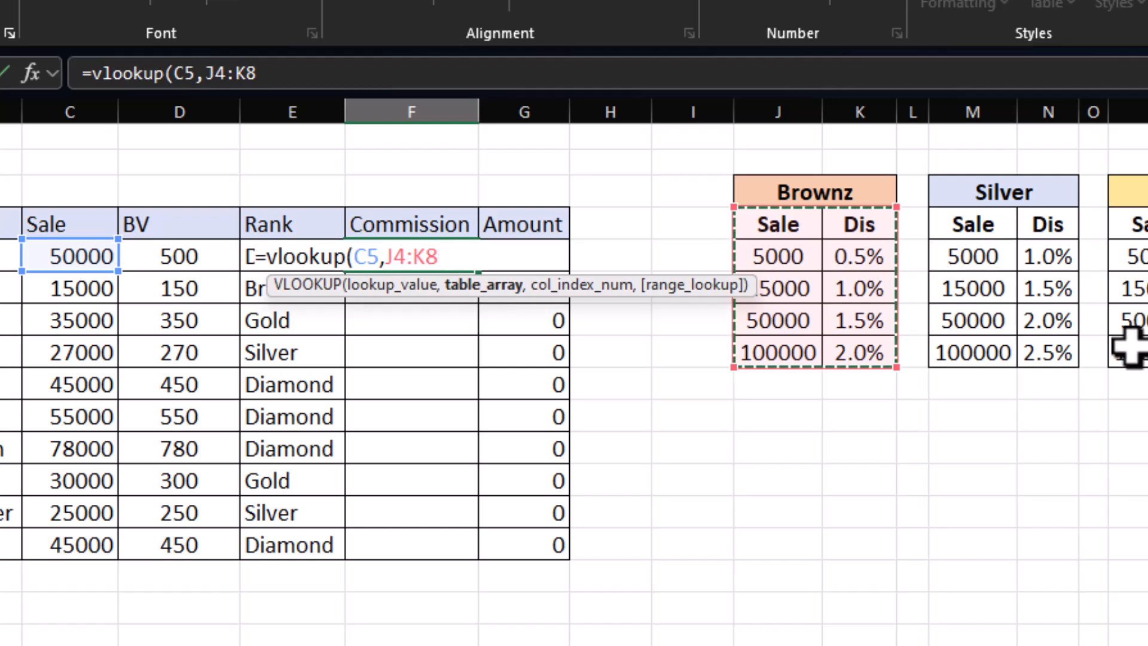
key("BackSpace")
key("BackSpace")
key("BackSpace")
key("BackSpace")
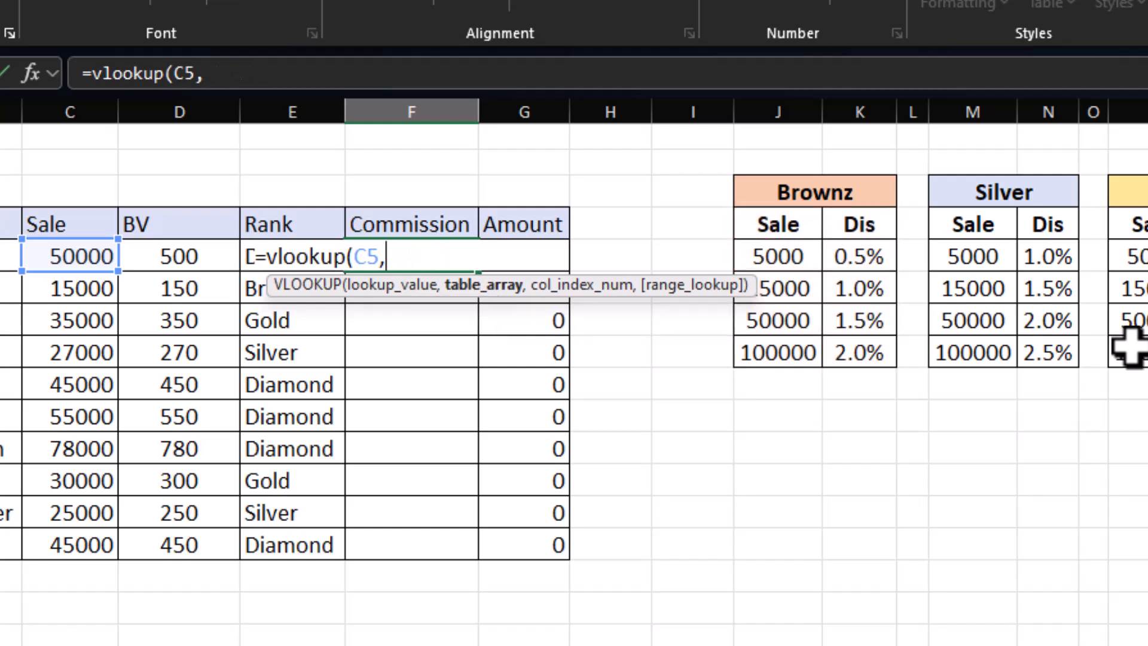
Nest a SWITCH on the rank in E5 as the table array, returning $J$5:$K$8 for "Brownz".
type("switch")
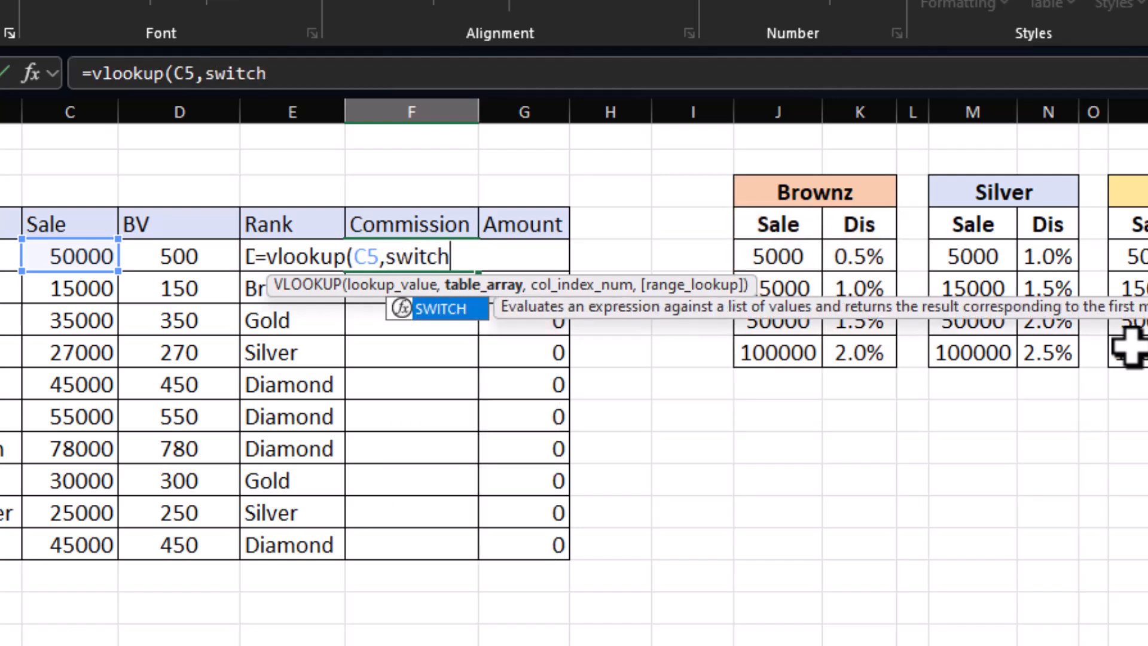
type("(")
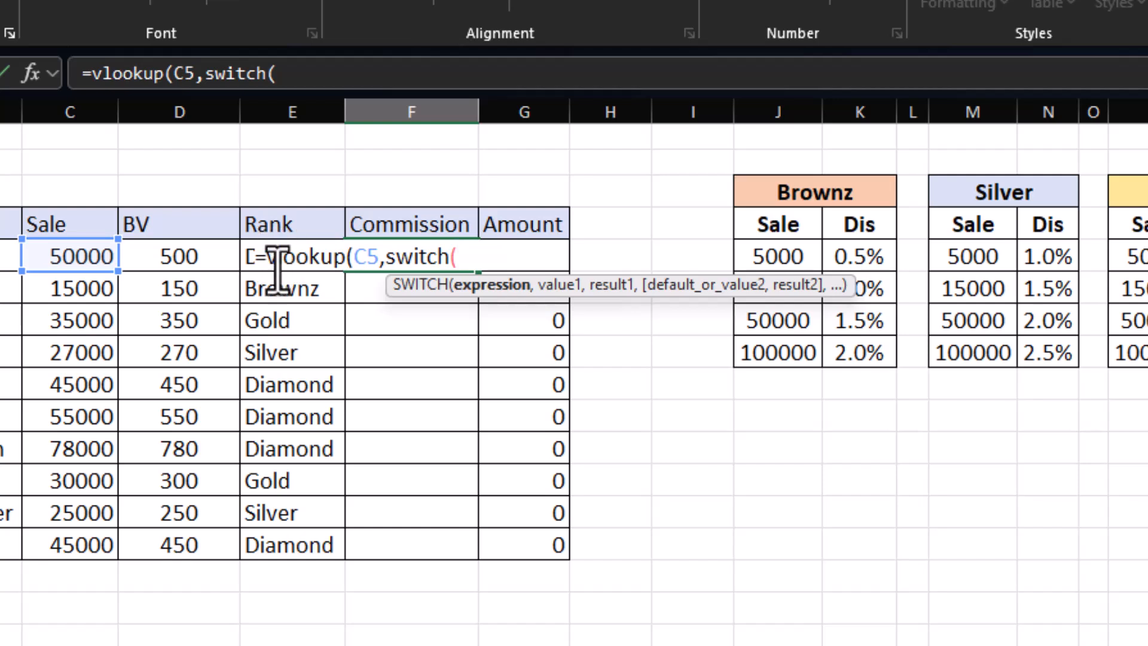
left_click(280, 288)
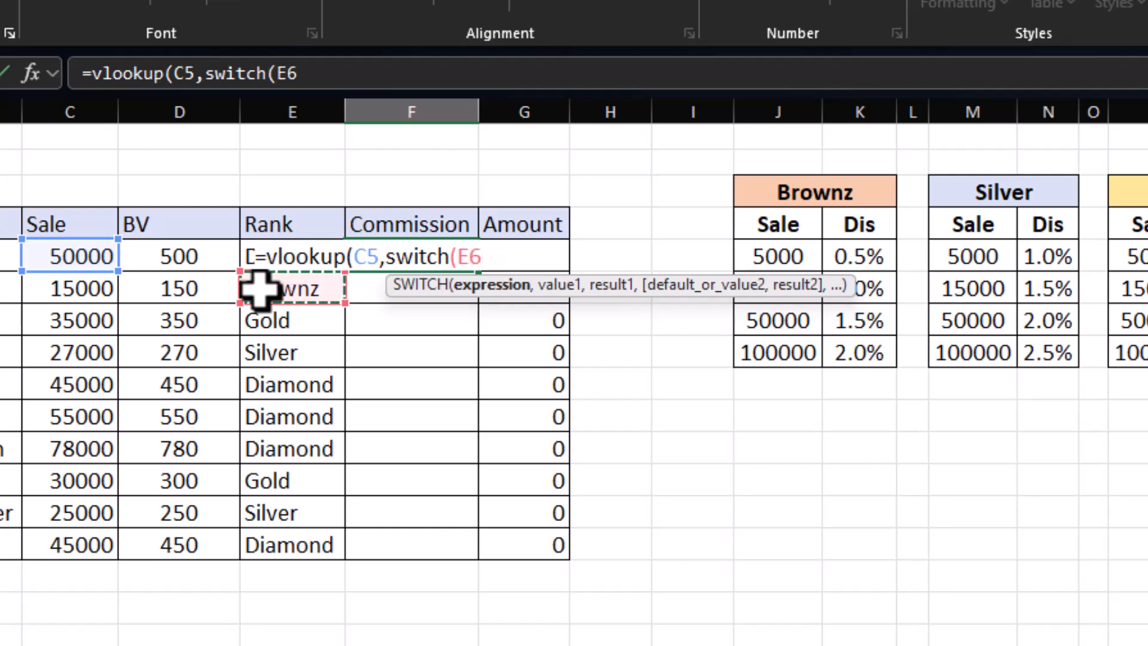
key("Up")
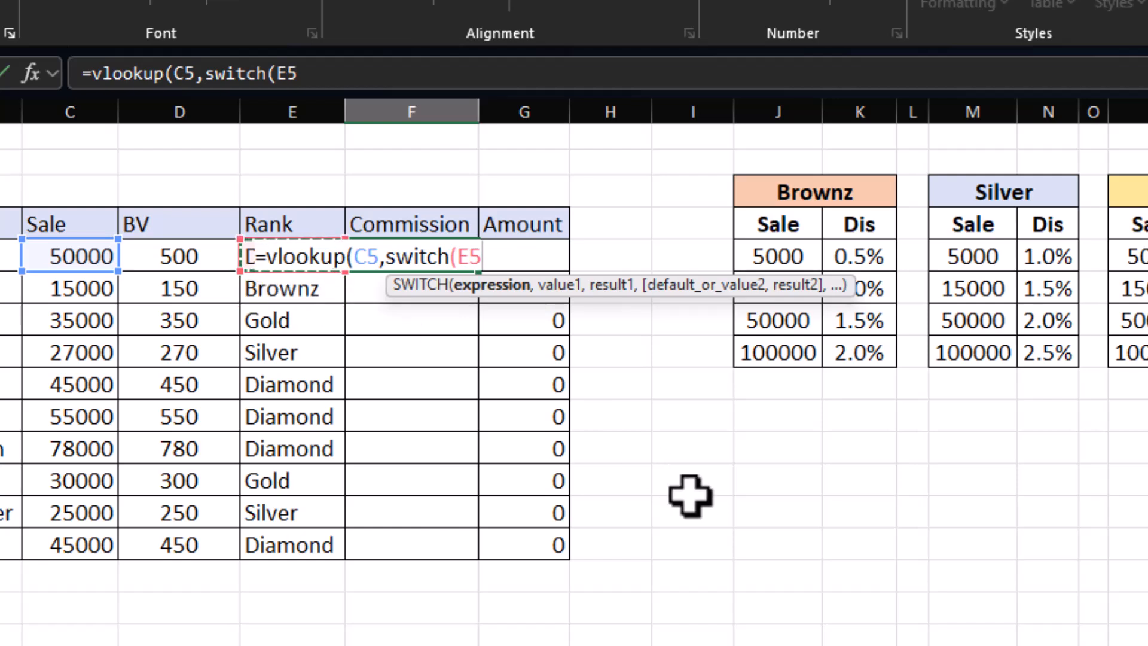
type(",")
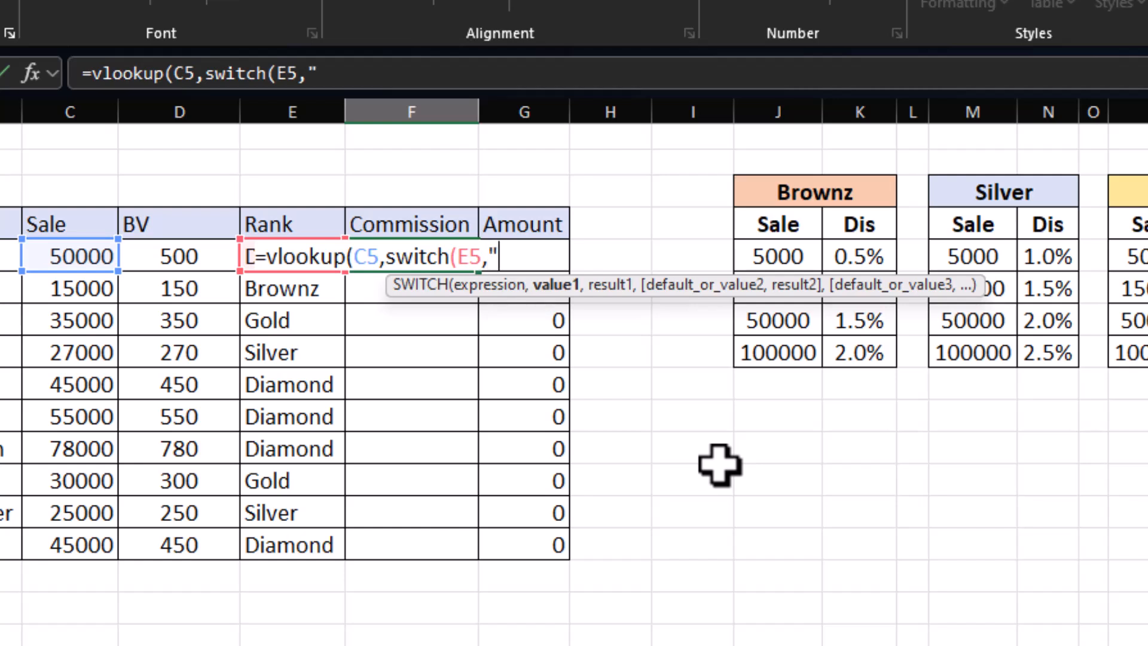
type("Brownz\",")
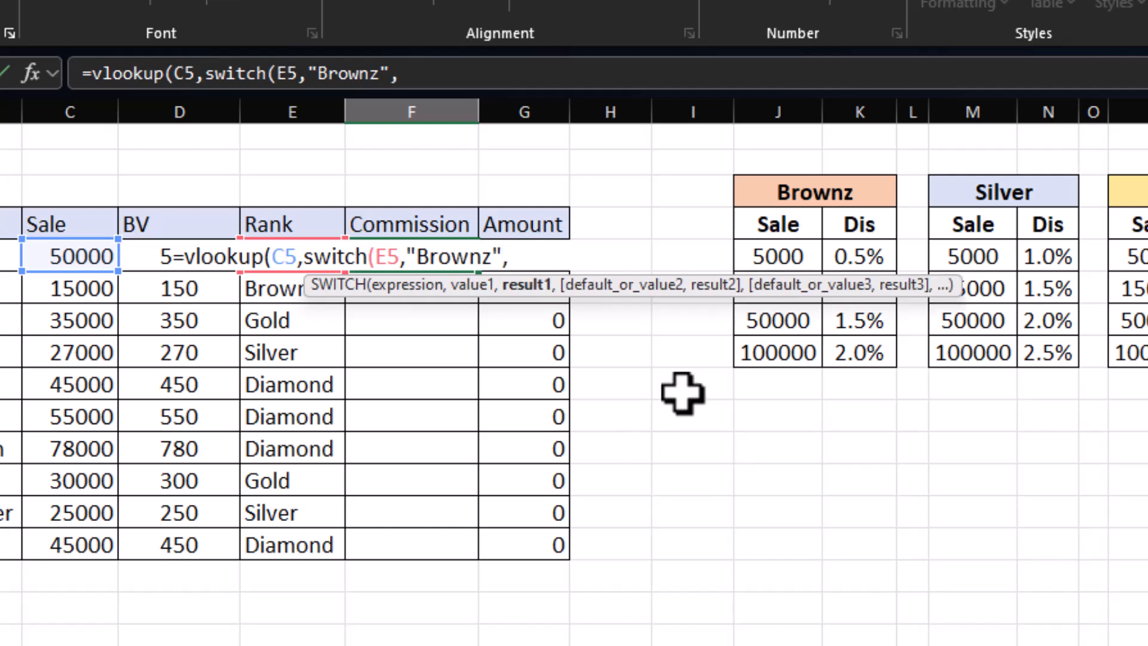
left_click_drag(768, 251, 859, 337)
key("F4")
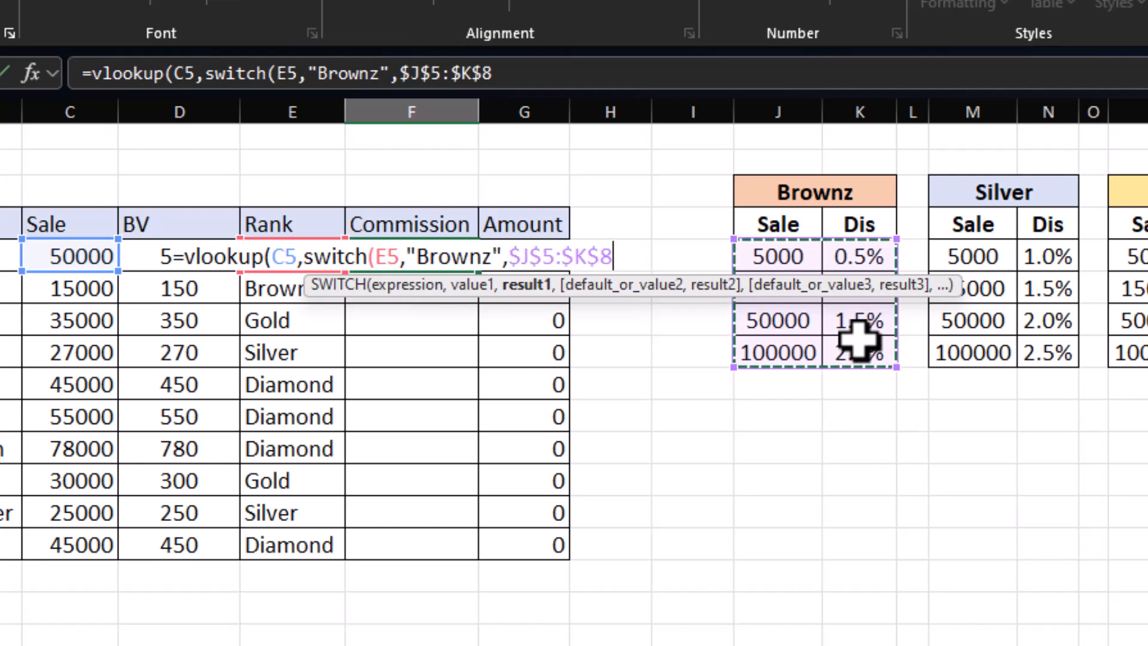
type(",")
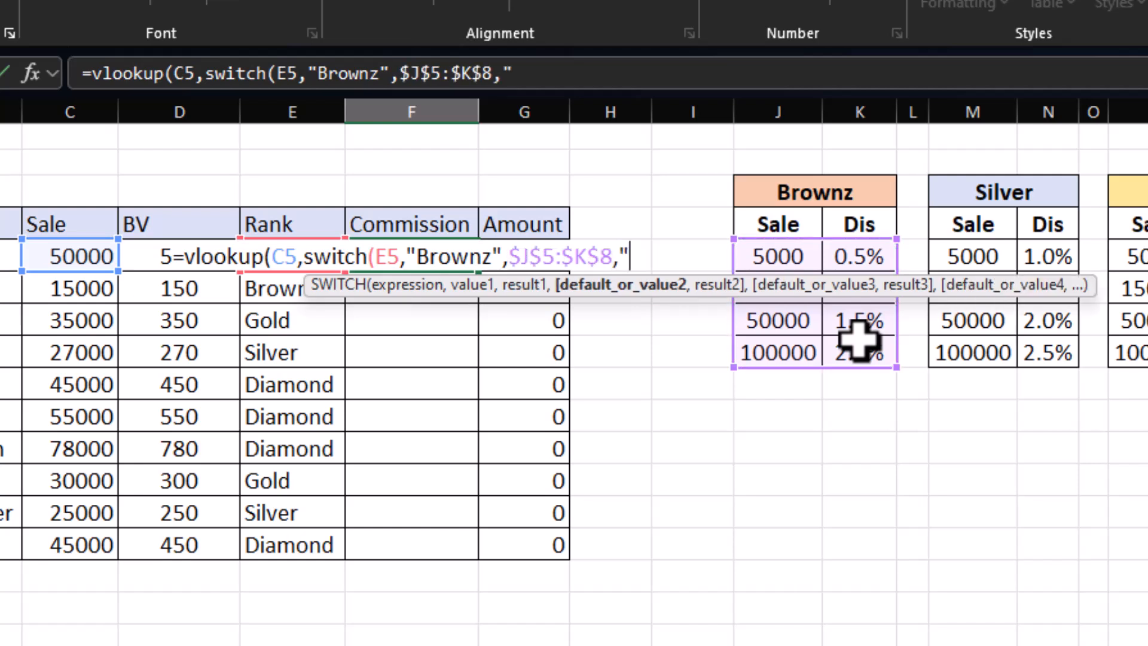
Extend the SWITCH in F5 to return $M$5:$N$8 for "Silver" and $P$5:$Q$8 for "Gold".
type("\"Silver\",")
left_click_drag(953, 257, 1048, 346)
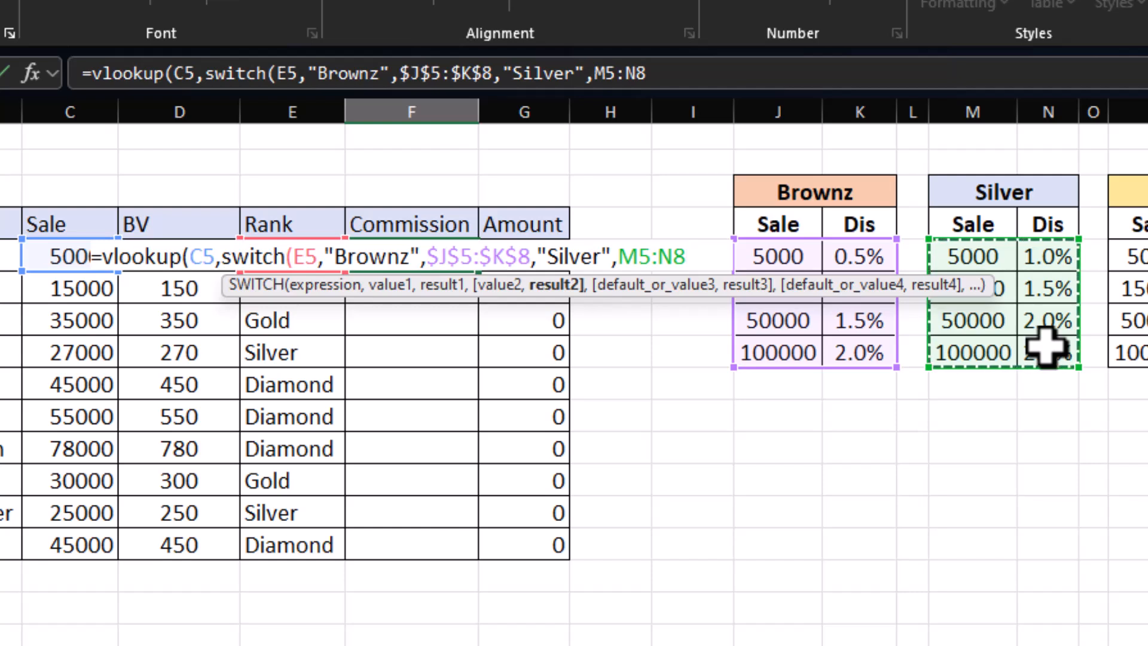
key("F4")
type(",")
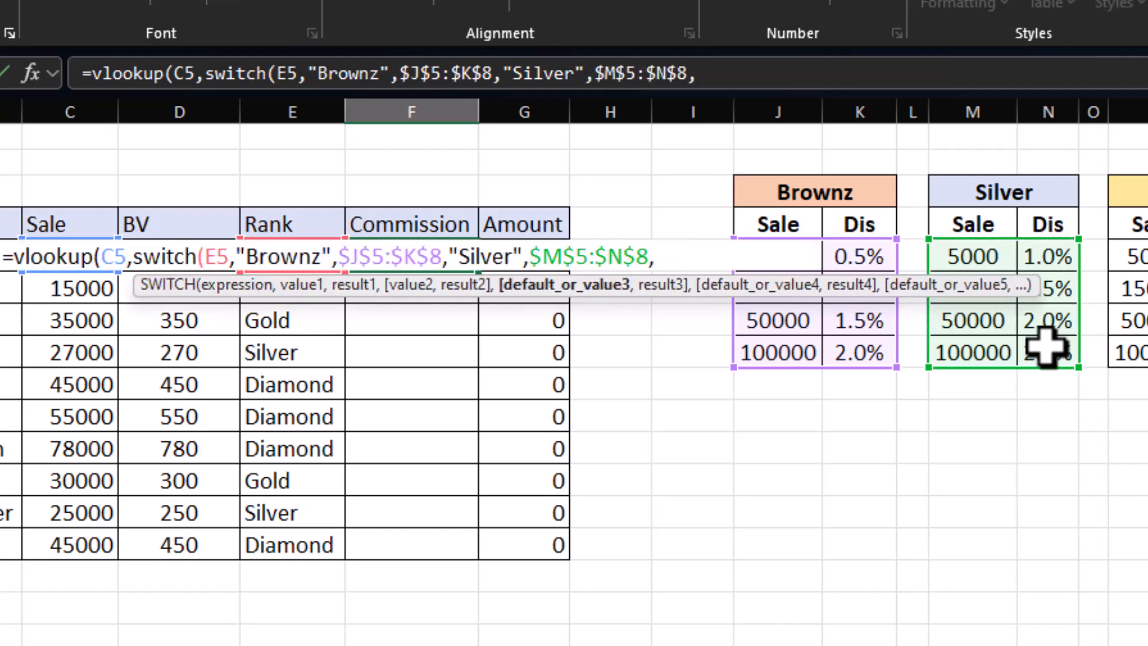
type("\"Gold\",")
left_click_drag(838, 251, 871, 328)
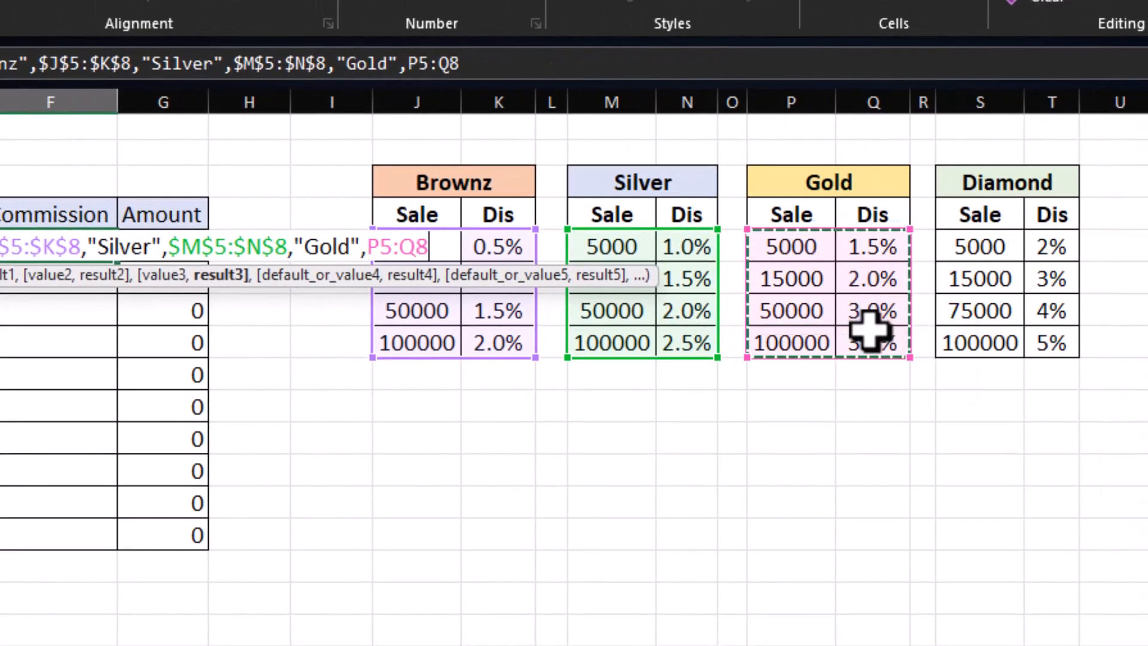
key("F4")
type(",")
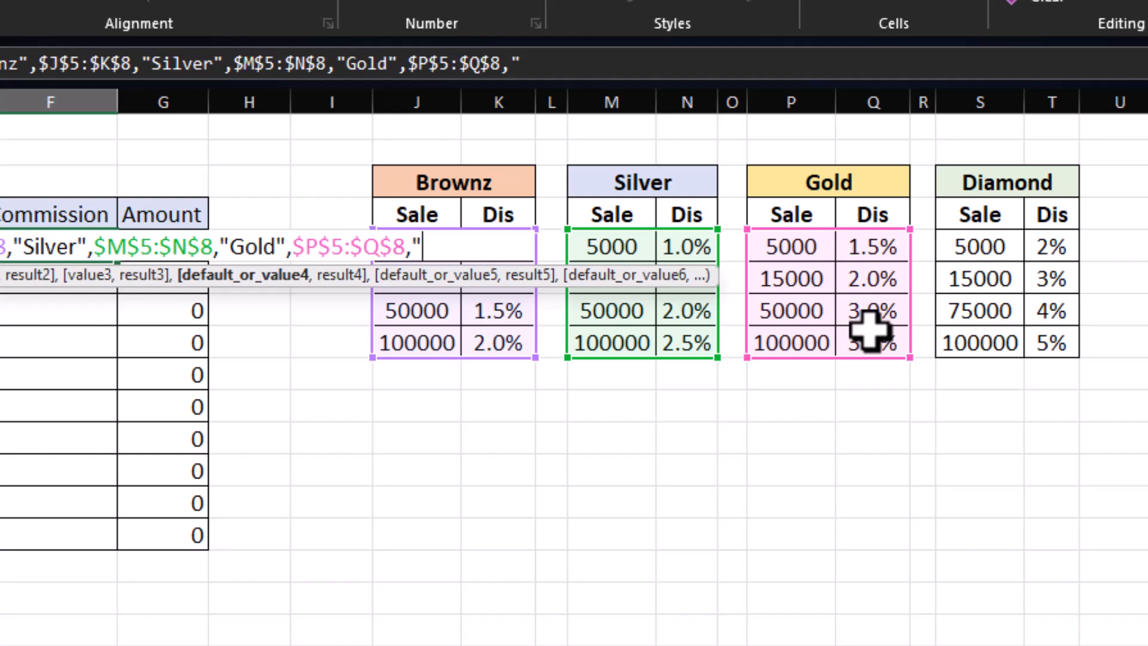
Add "Diamond" with the range $S$5:$T$8 to the SWITCH in F5 and close its parenthesis.
type("\"Diamond\",")
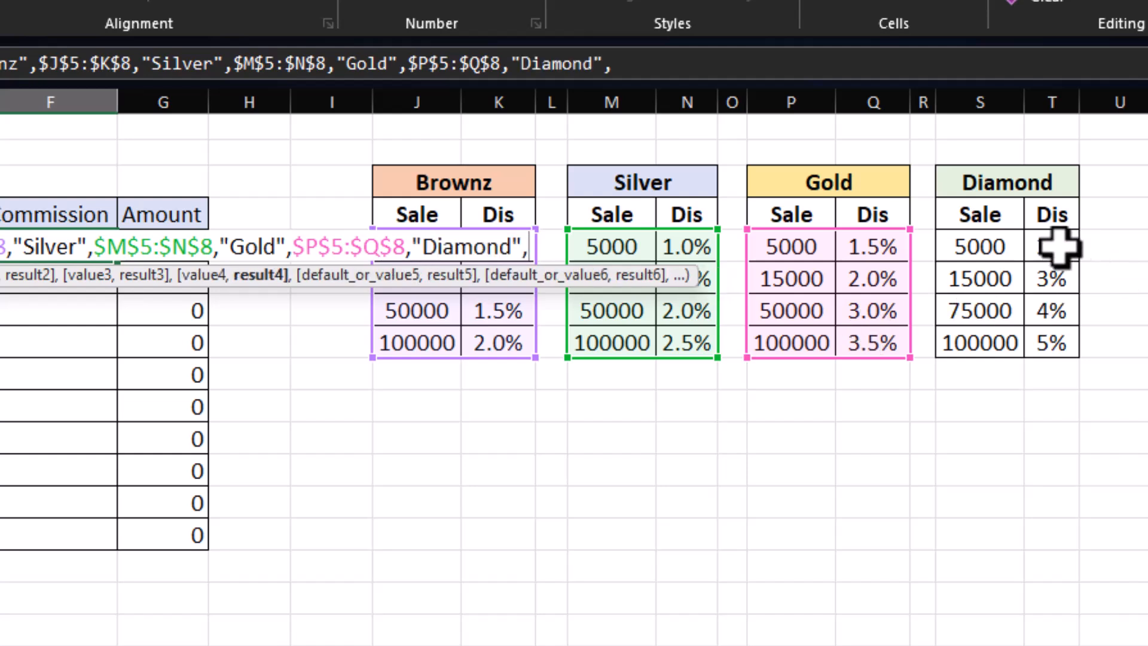
left_click_drag(1003, 251, 1049, 328)
key("F5")
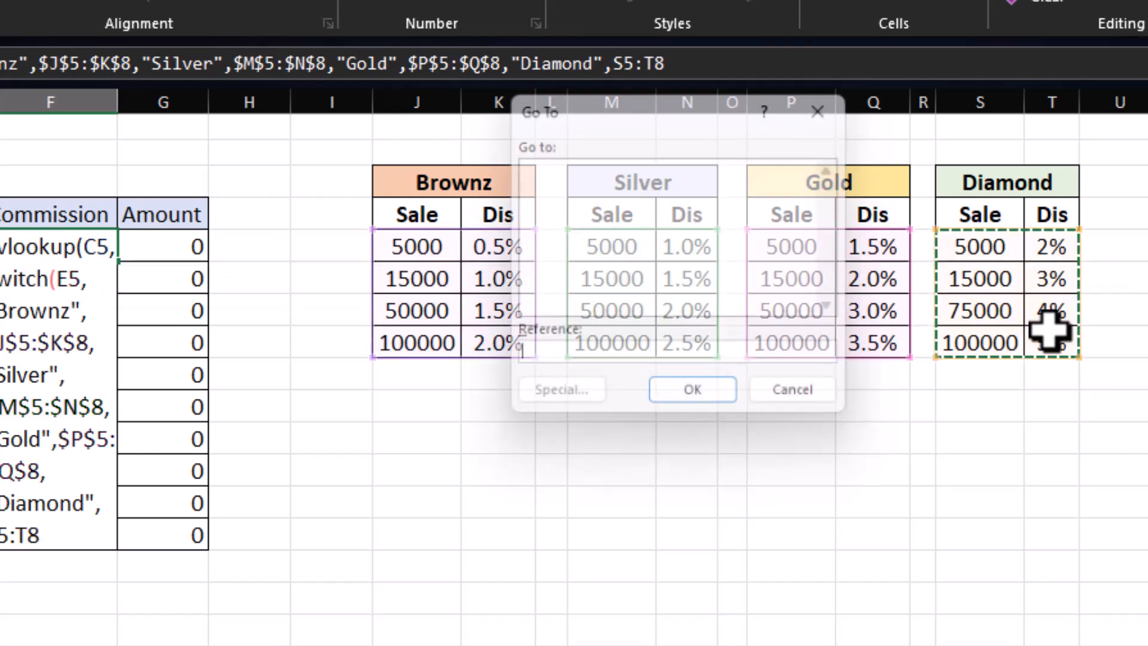
left_click(804, 406)
key("F4")
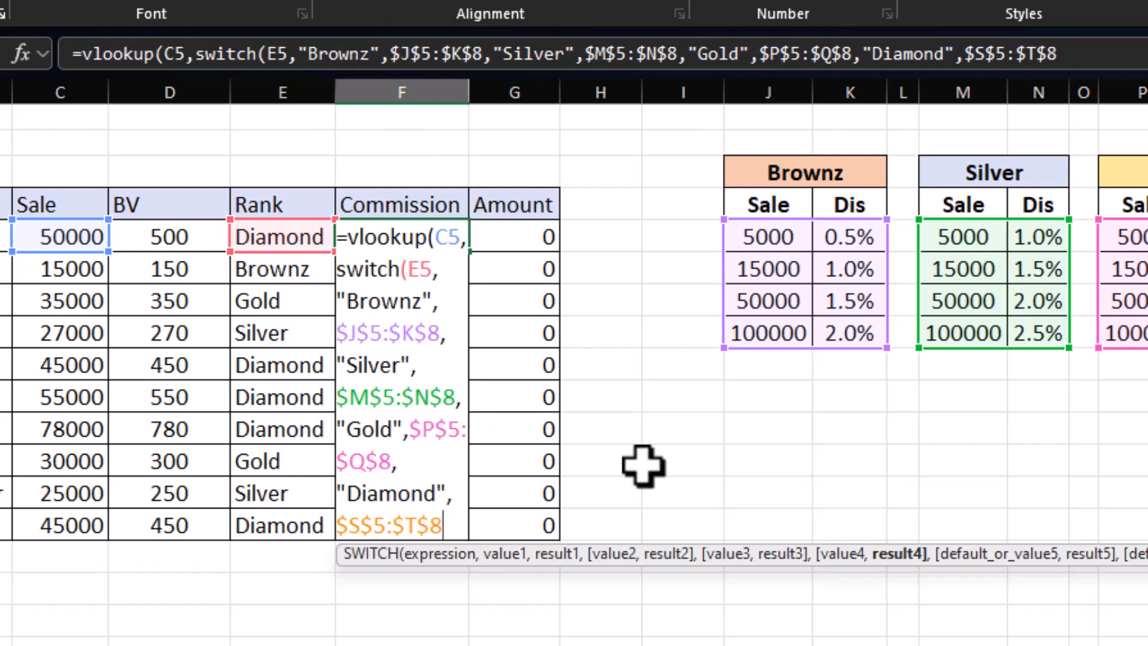
type(")")
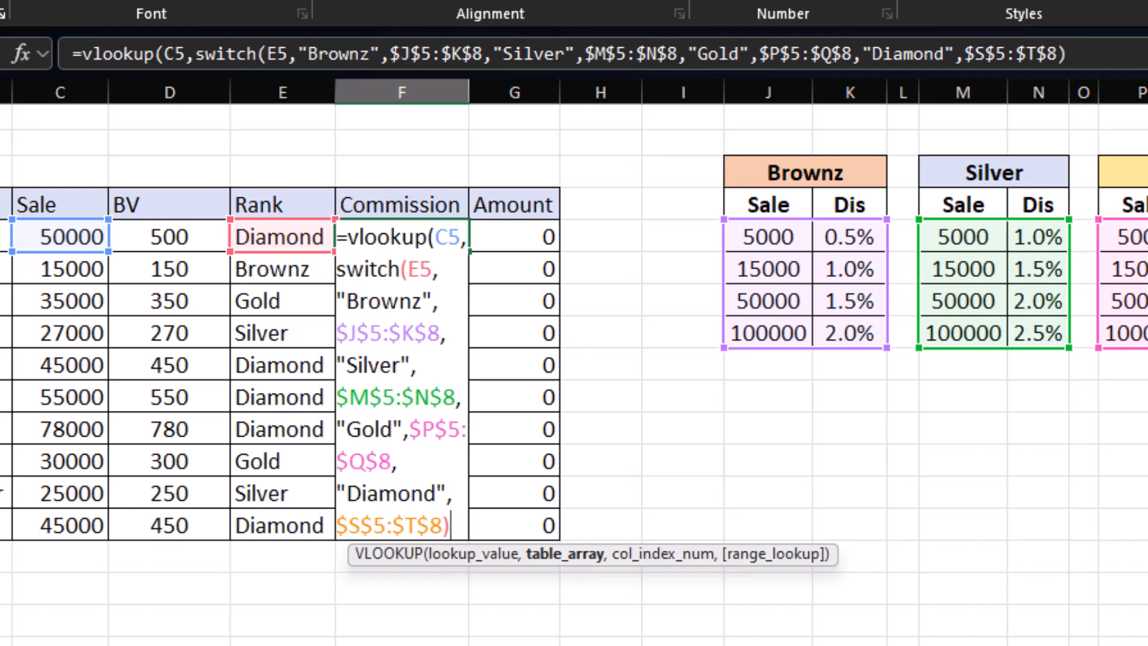
Complete the VLOOKUP in F5 with column index 2 and range lookup 1, and enter the formula.
left_click(604, 555)
left_click_drag(623, 554, 732, 398)
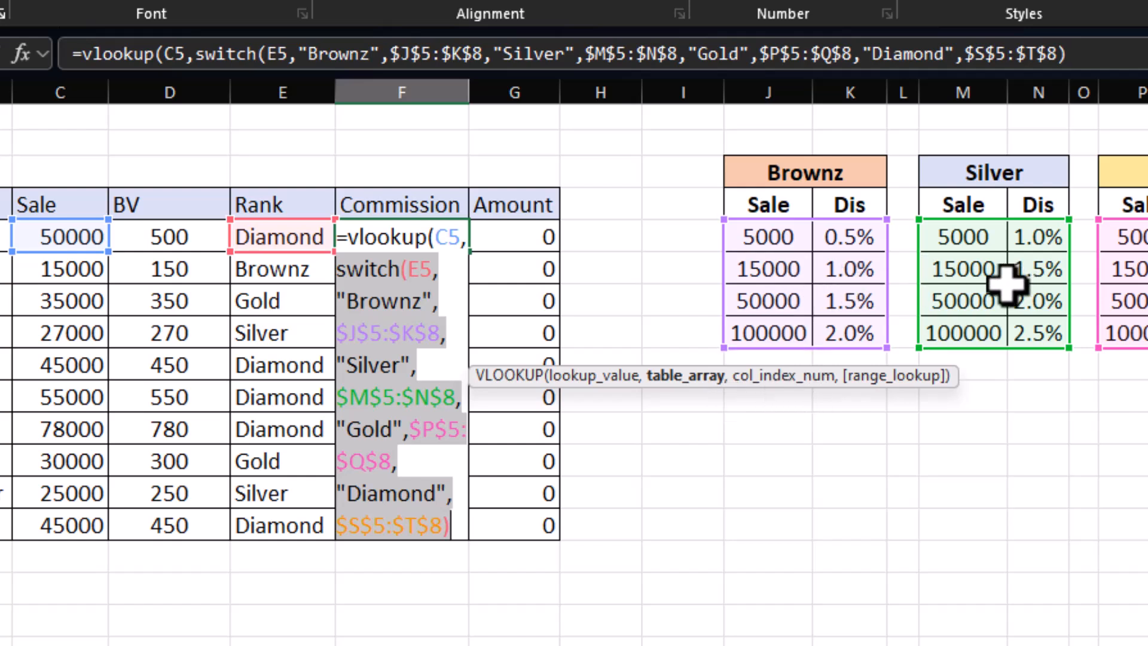
left_click(1058, 55)
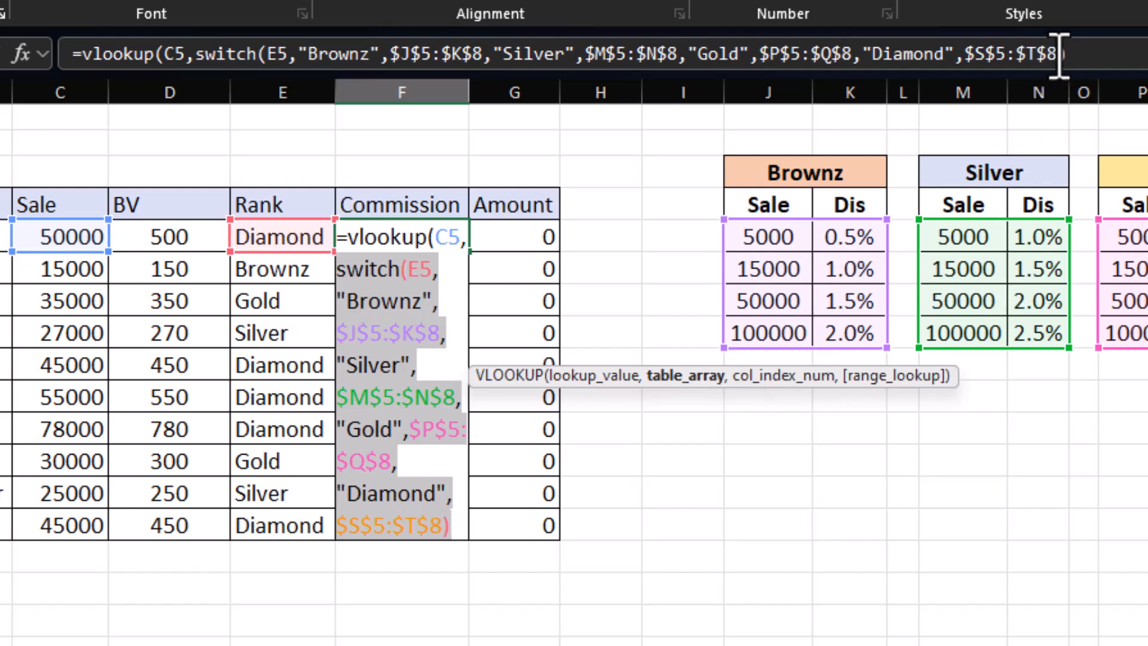
left_click(1095, 55)
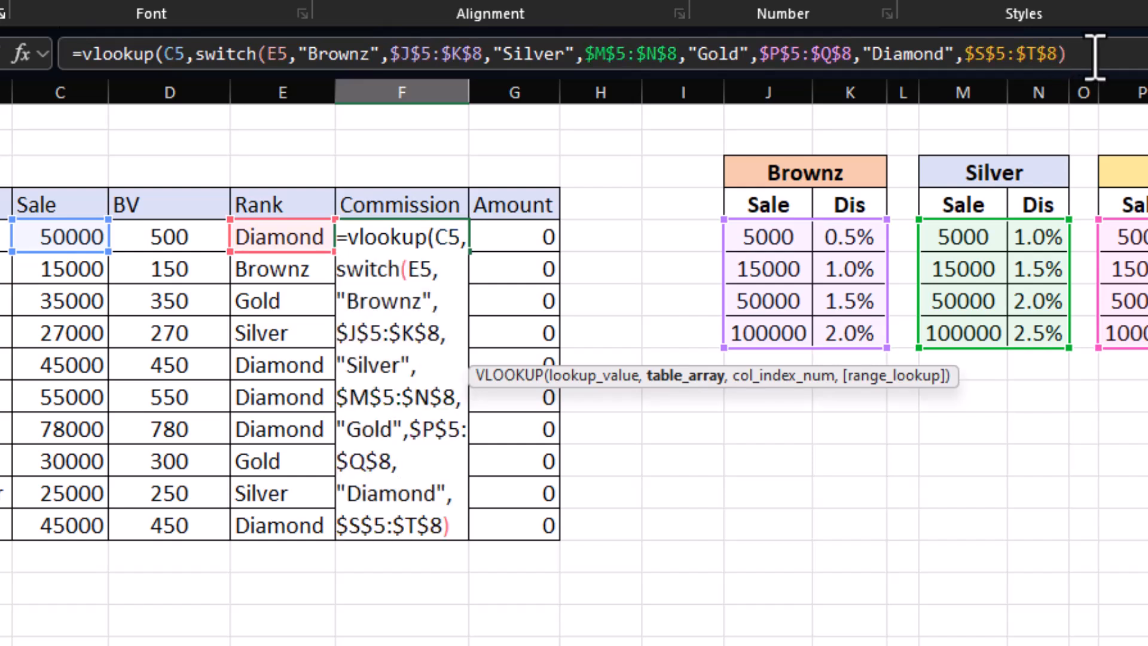
type(",2")
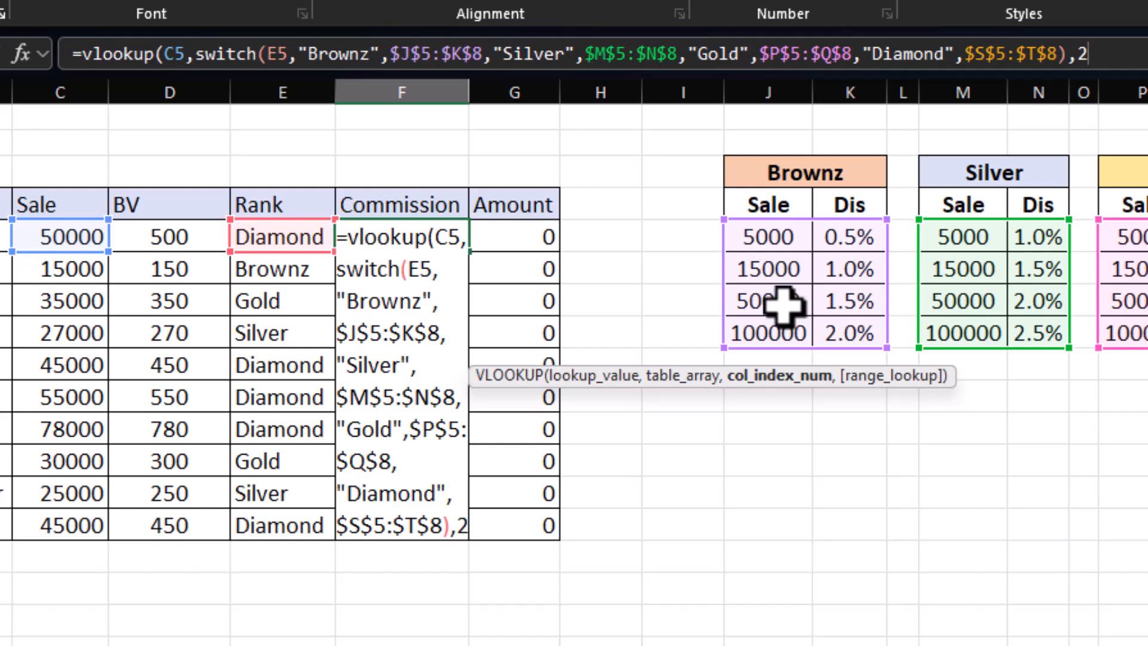
type(",1")
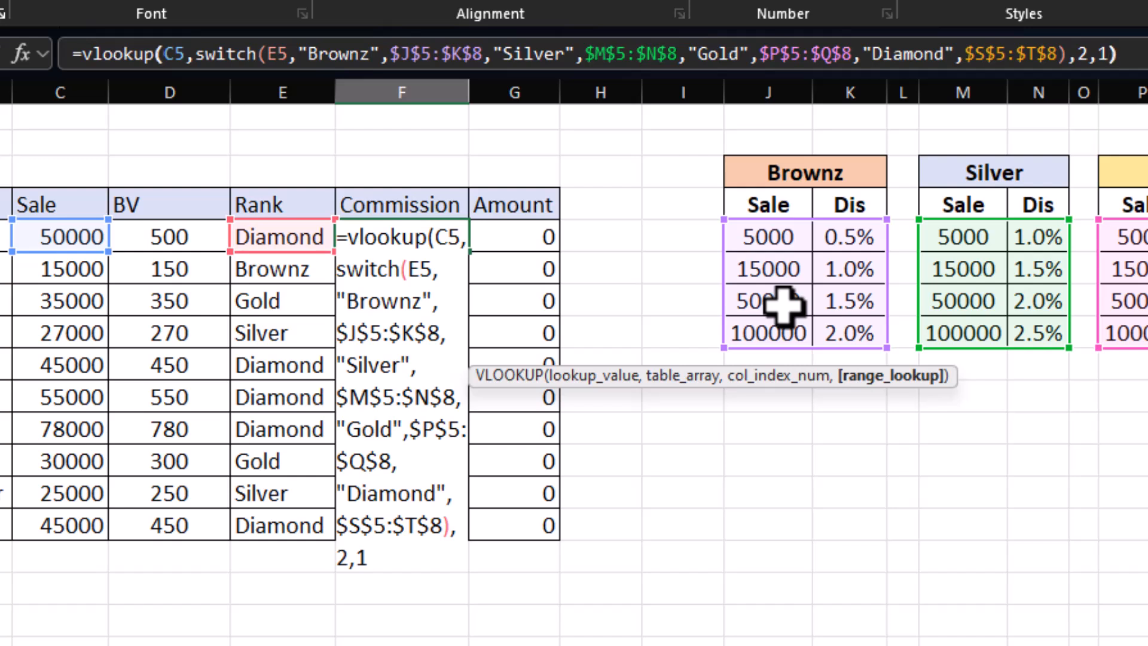
type(")")
key("Return")
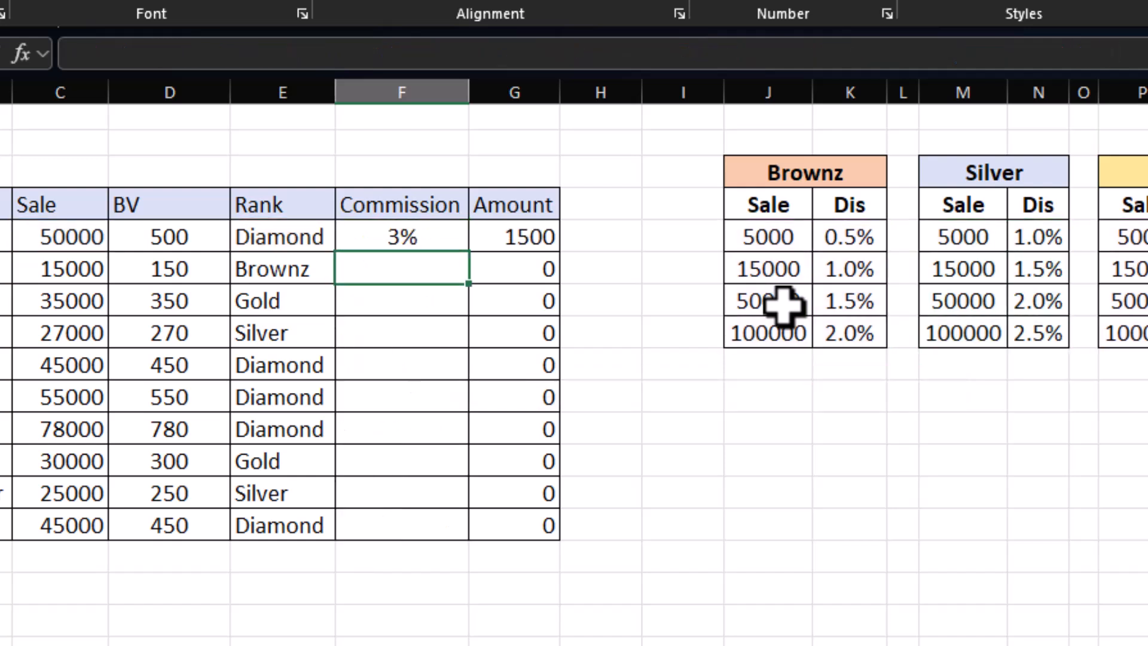
Fill the F5 Commission formula down to F14 and check the formulas behind the commission and rank in row 6.
left_click(418, 240)
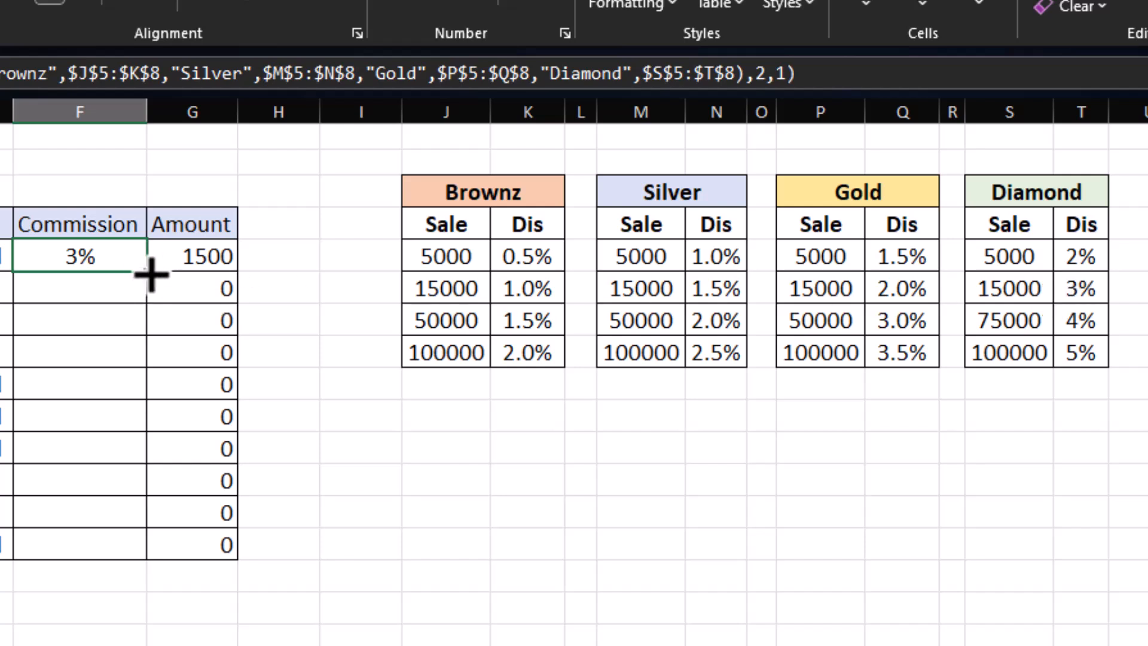
left_click_drag(150, 274, 138, 563)
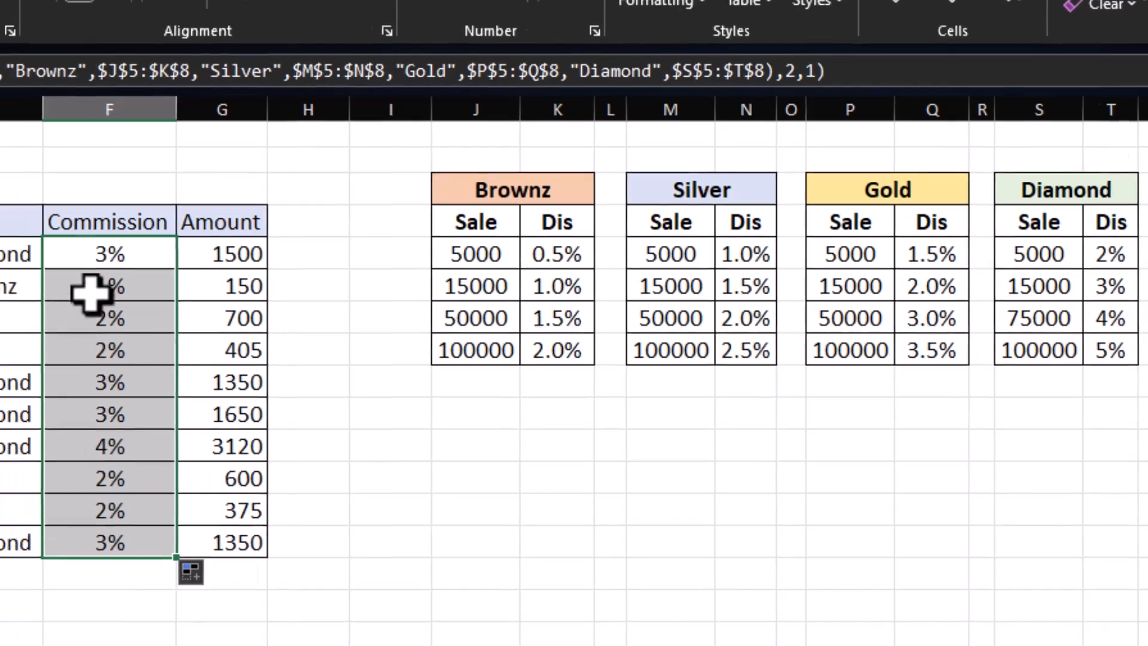
left_click(72, 288)
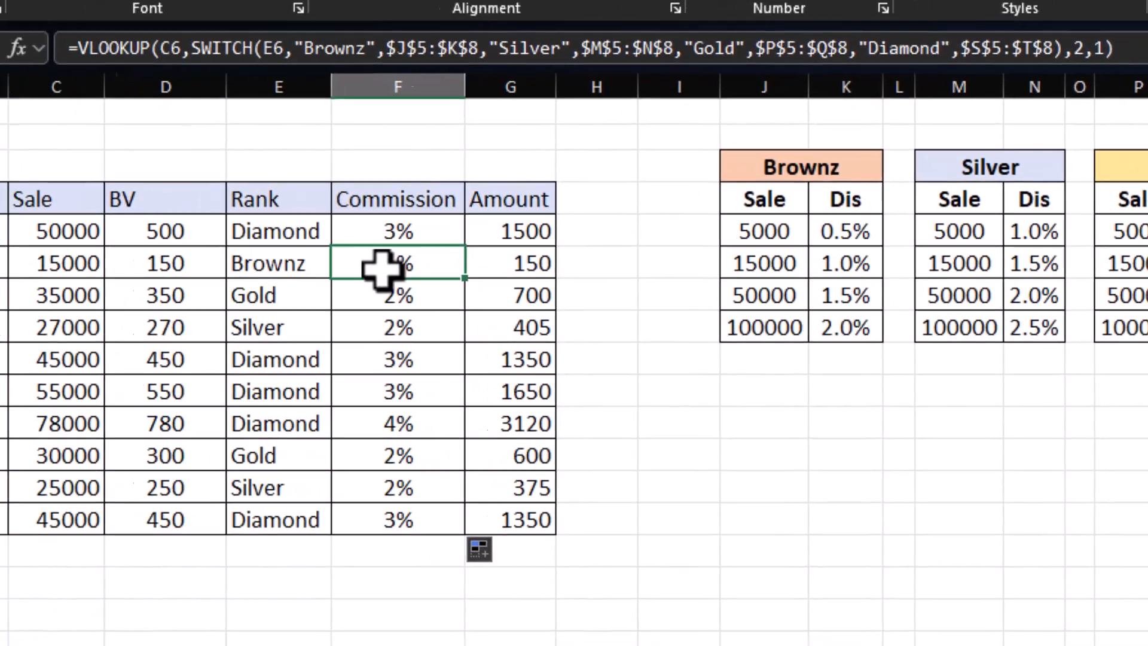
left_click(328, 263)
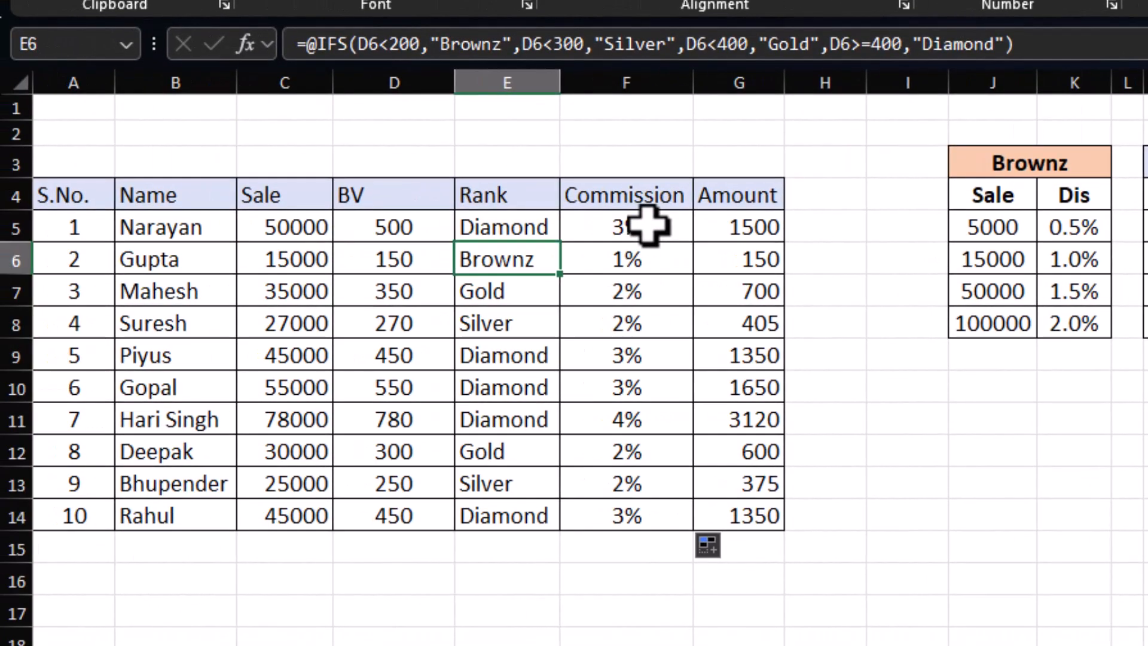
left_click(122, 250)
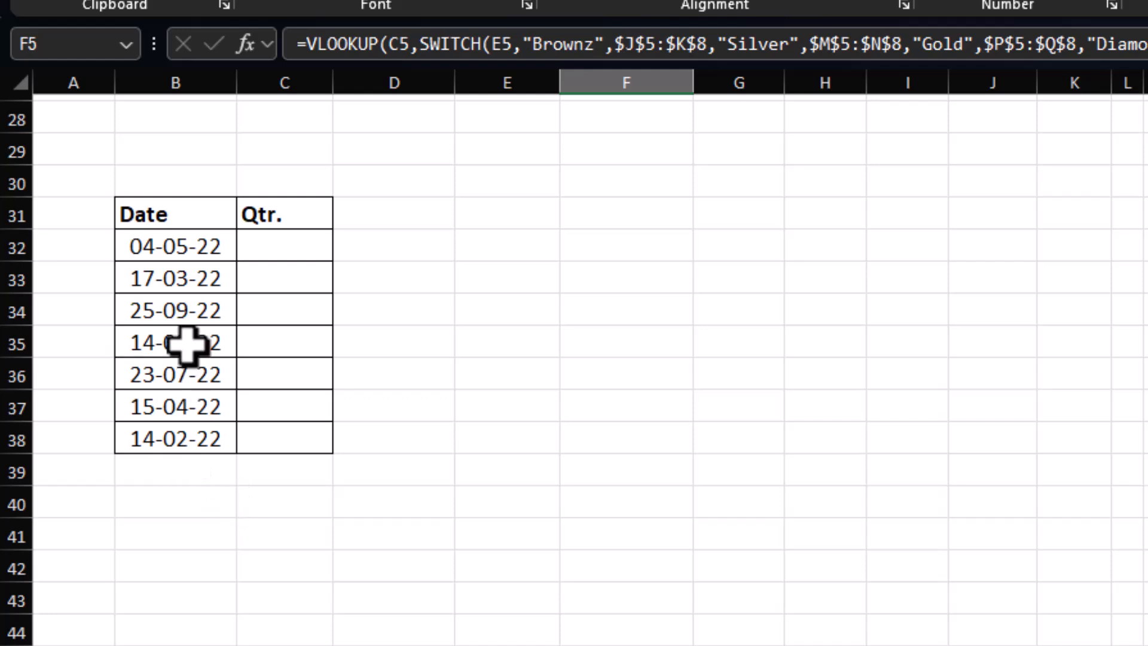
Widen the Qtr. column C beside the dates in B32 to B38 and select C32.
left_click_drag(195, 249, 179, 439)
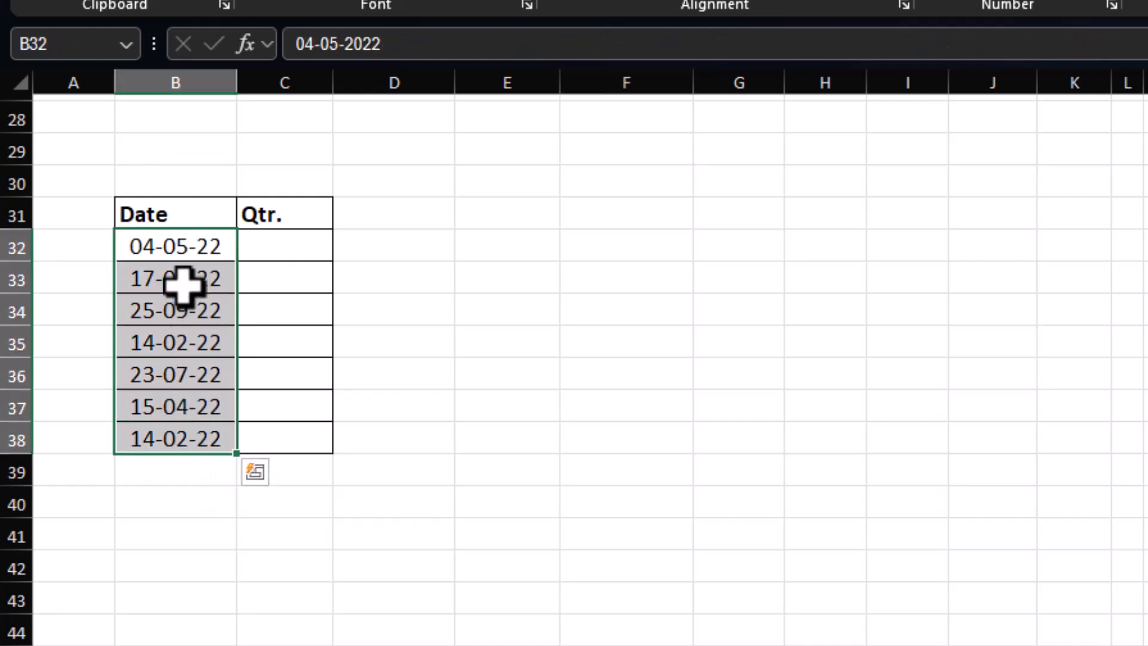
left_click(298, 242)
left_click_drag(329, 80, 389, 83)
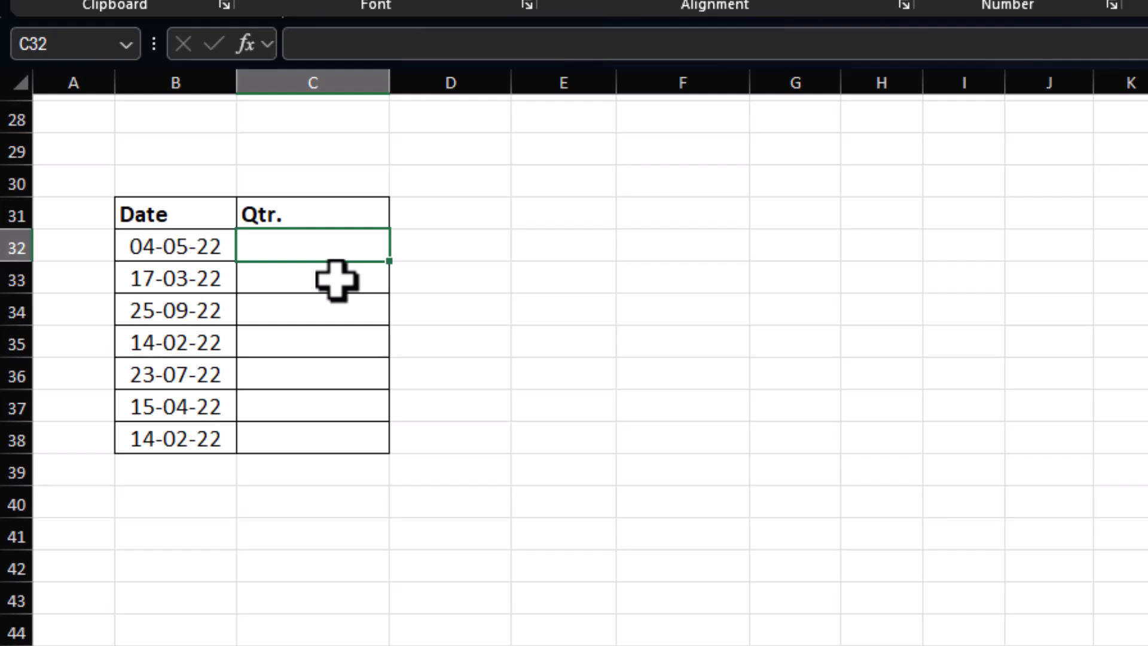
Start a SWITCH formula in C32 with MONTH(B32) as its expression.
type("=")
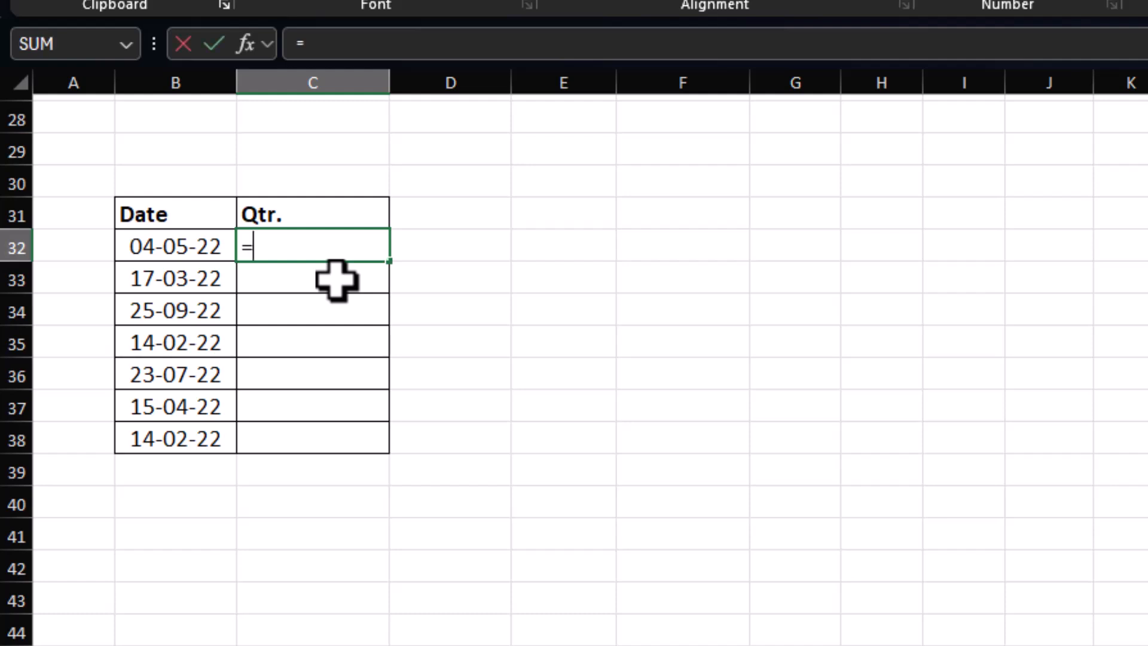
type("switch")
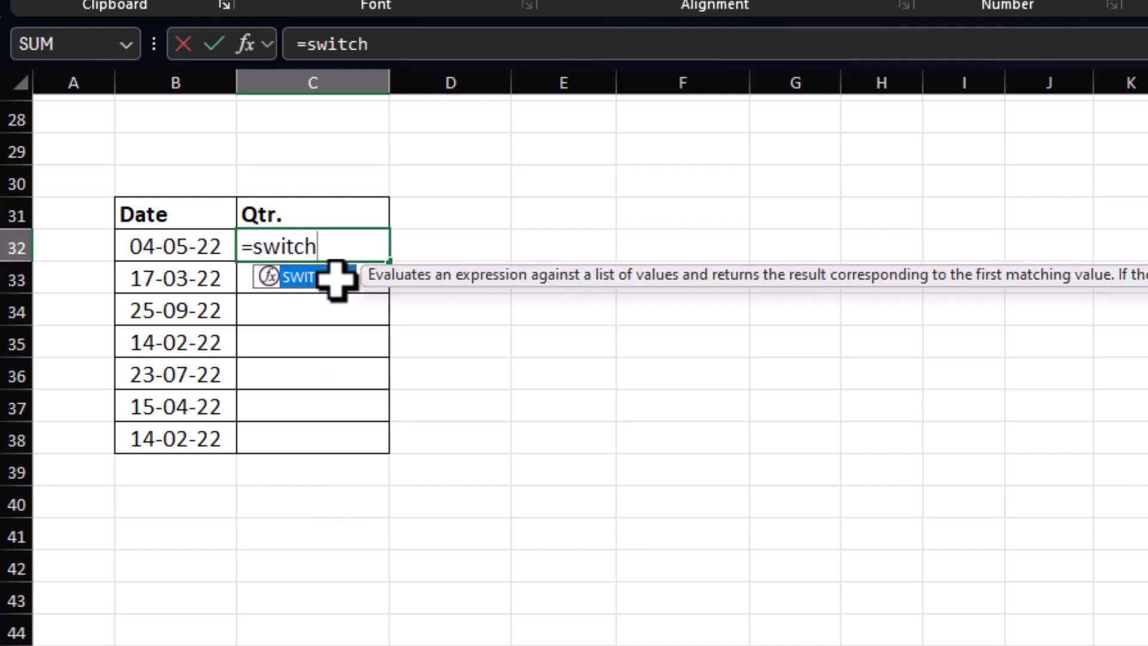
type("(")
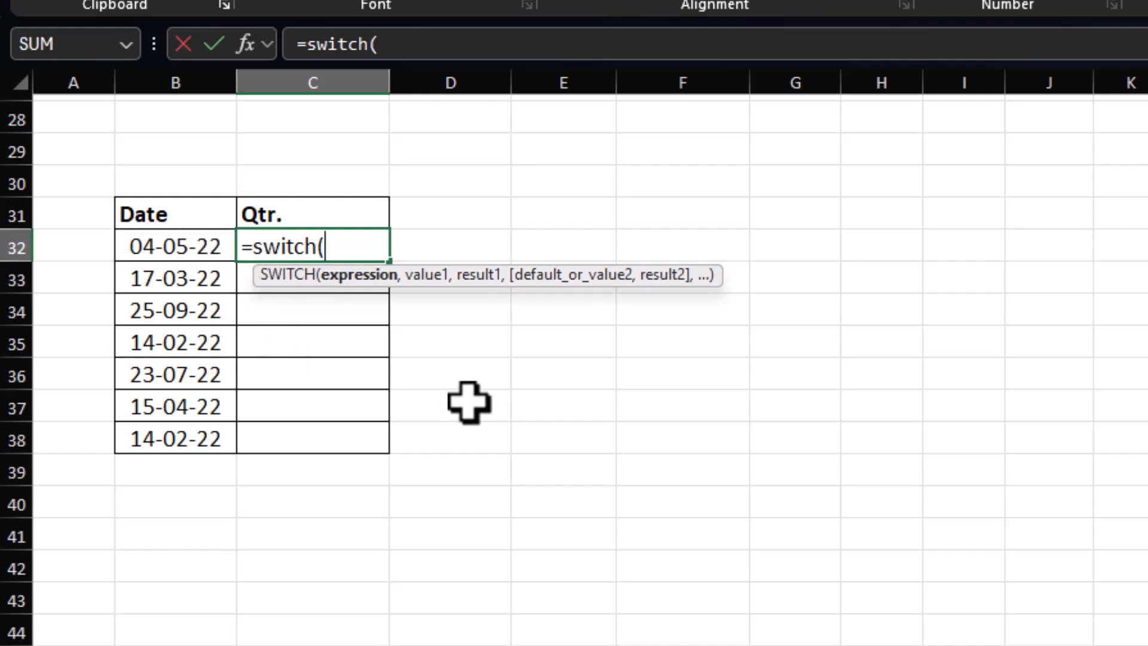
type("month(")
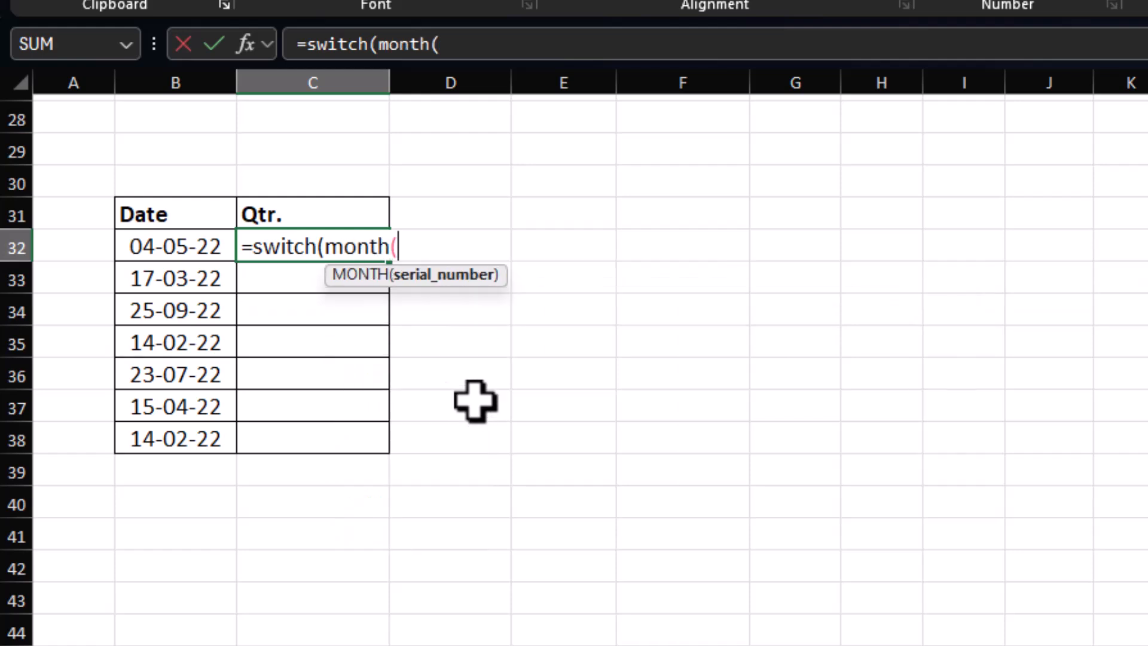
left_click(168, 245)
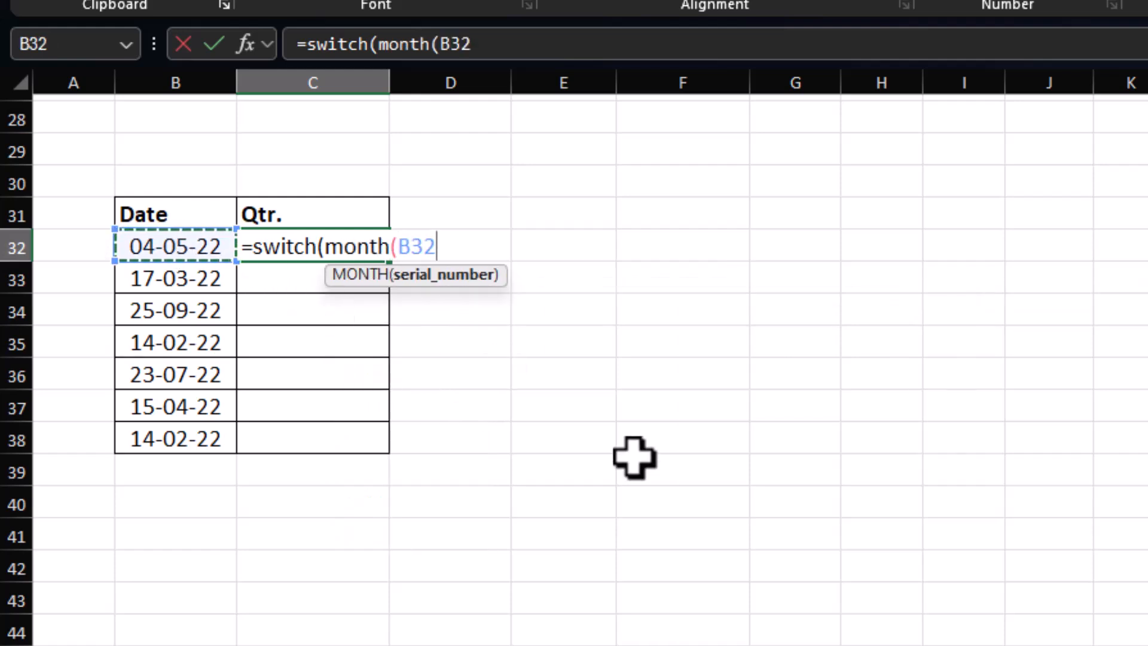
type(")")
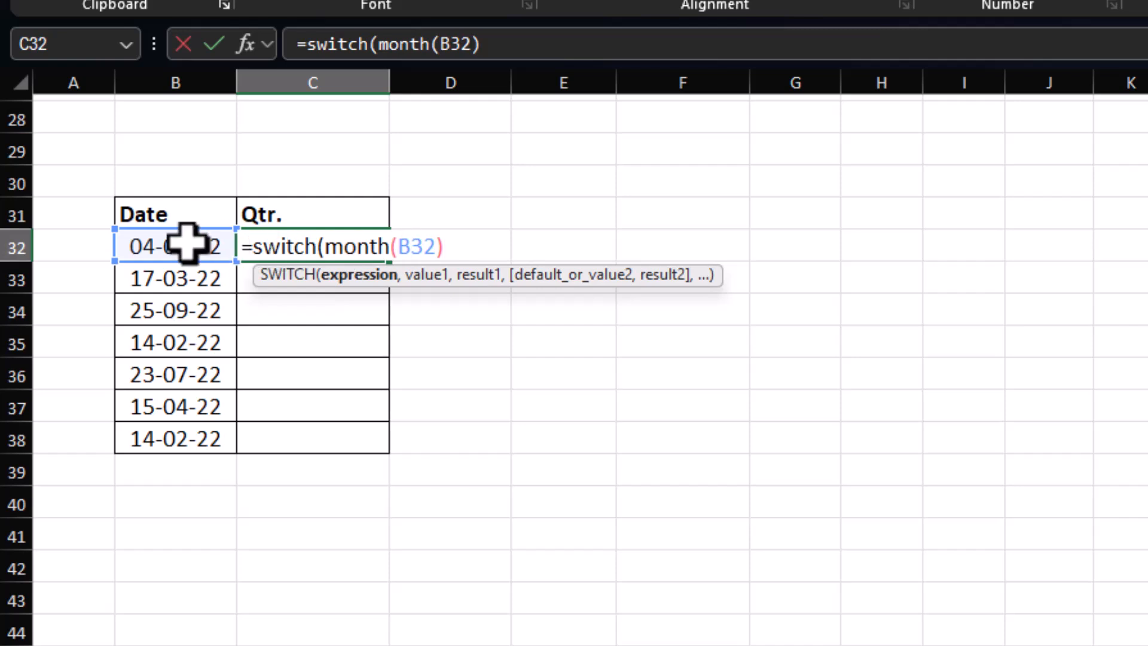
type(",")
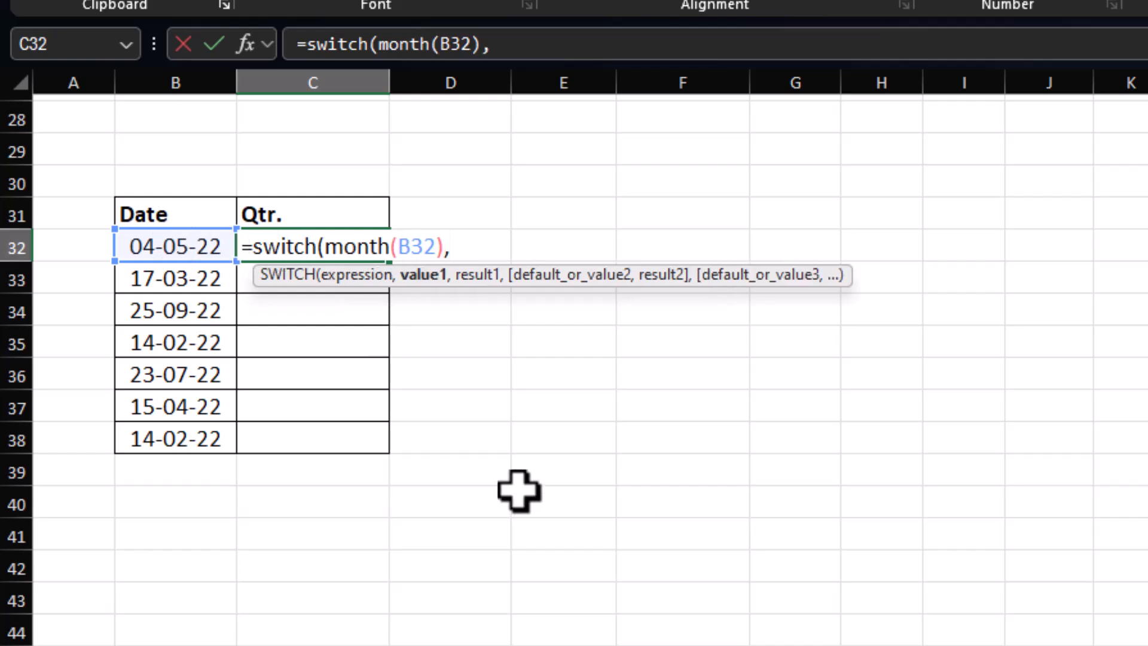
Add the value and result pairs to the C32 SWITCH that map months 1, 2 and 3 to quarter 1.
type("1,")
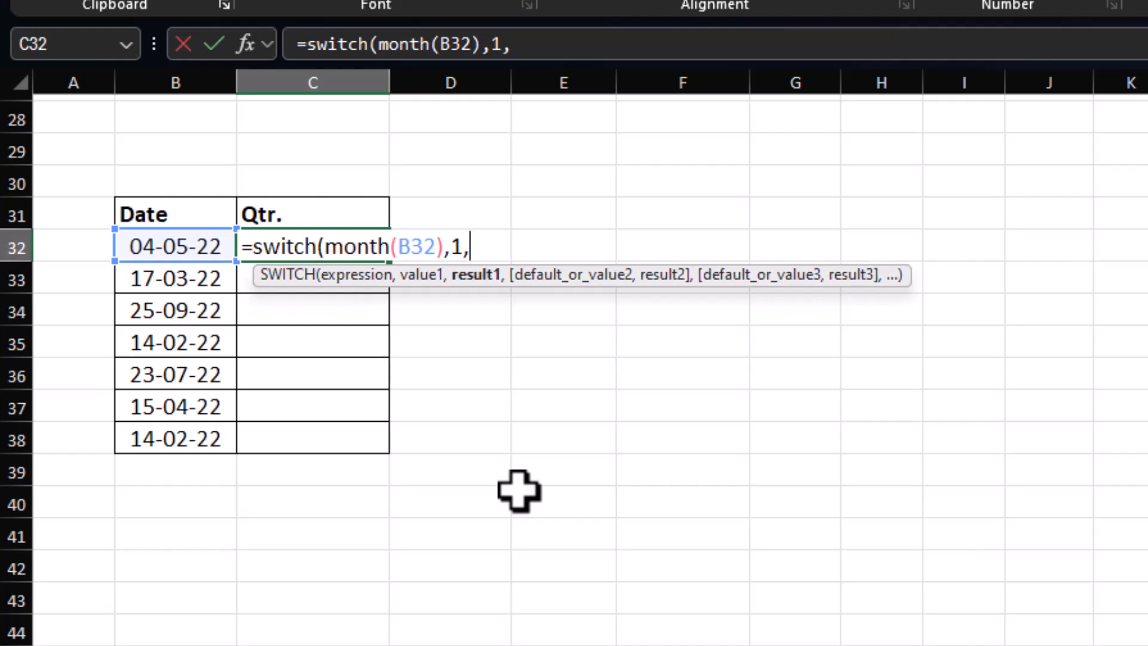
type("1,2,")
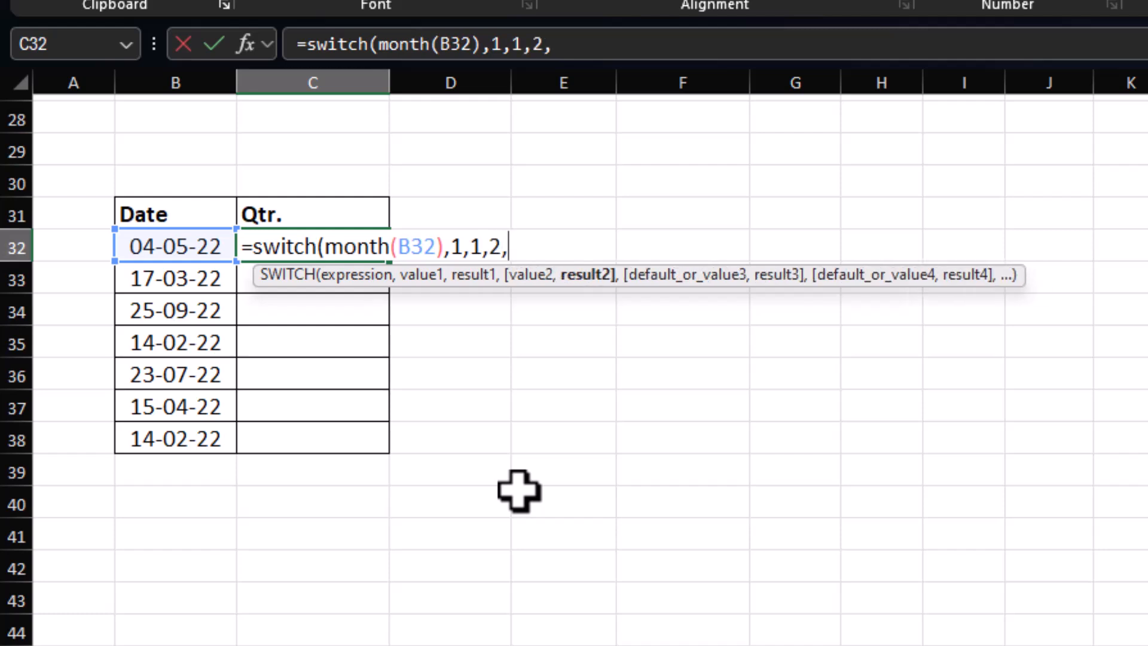
type("1")
type(",3")
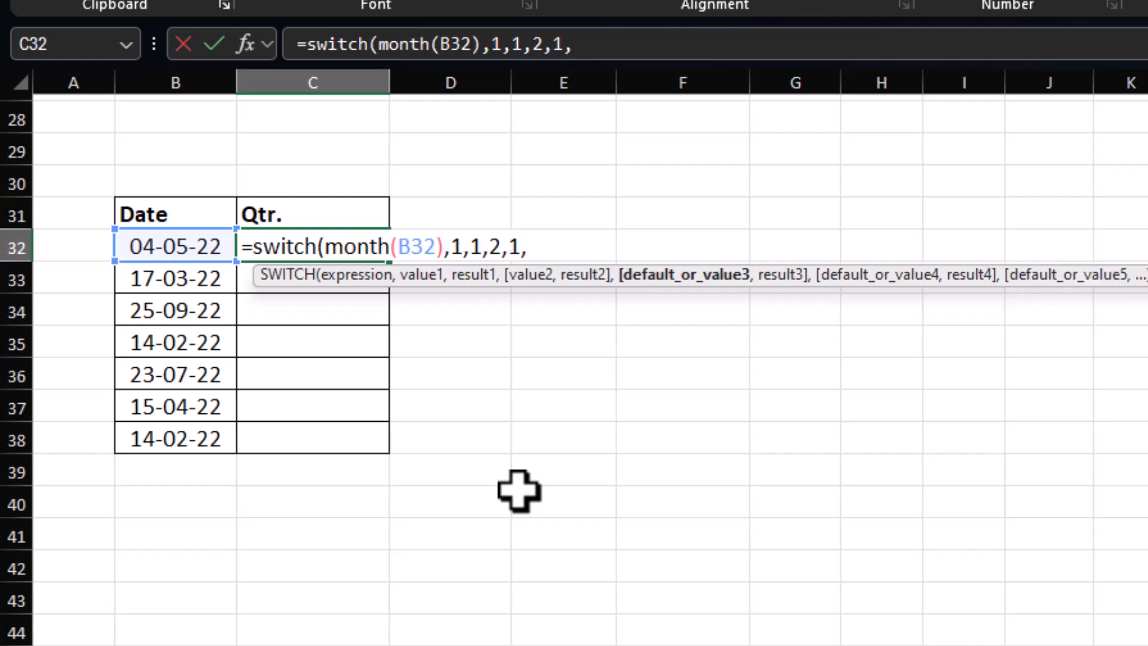
type(",1")
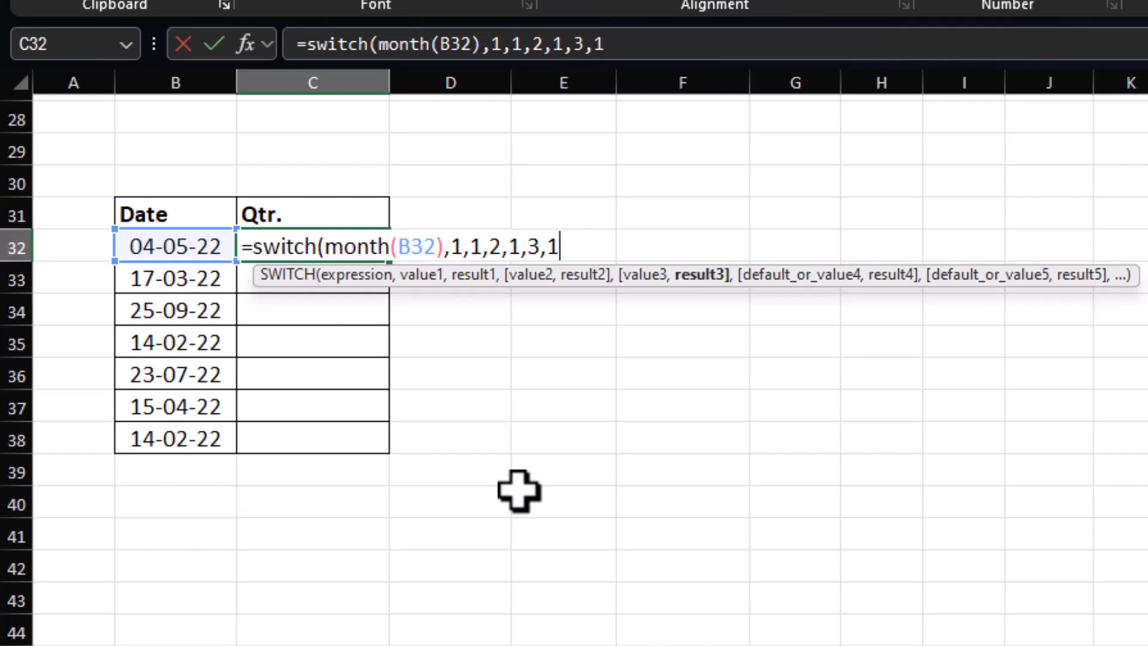
type(",")
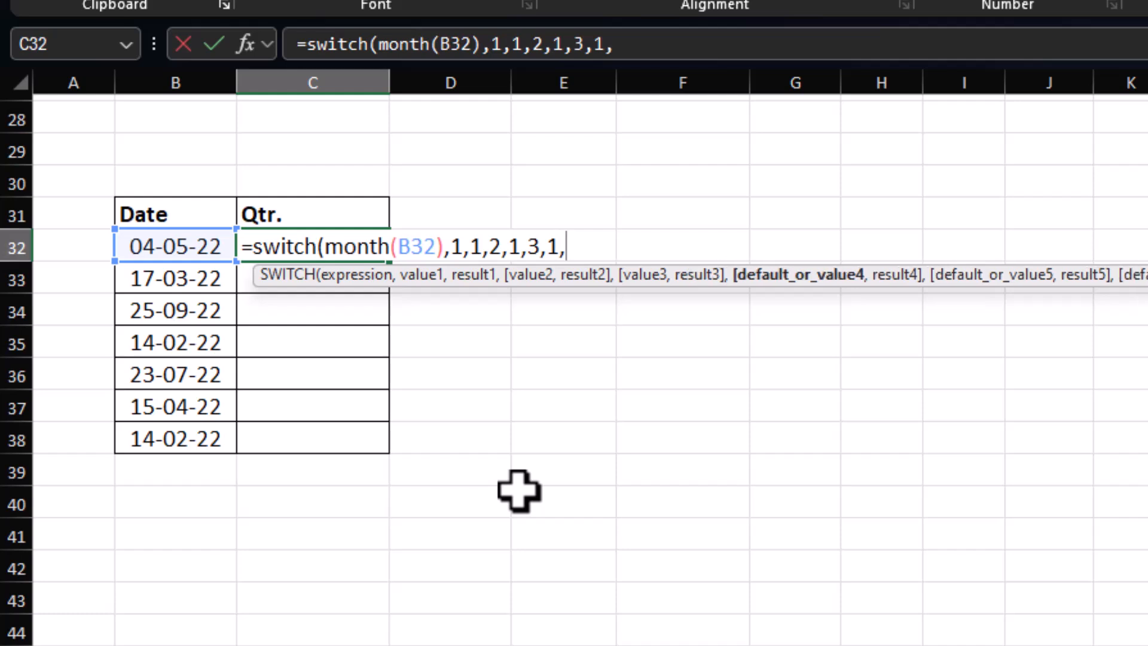
Continue the C32 SWITCH with the pairs that map months 4, 5 and 6 to quarter 2.
type("4")
type(",2")
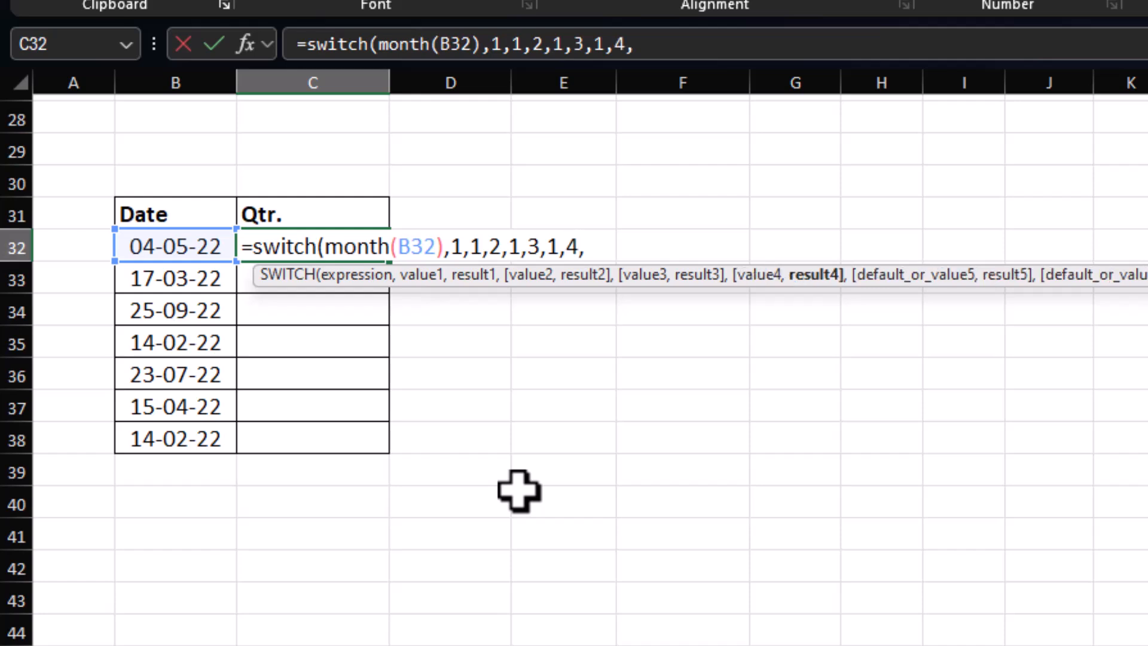
type(",5")
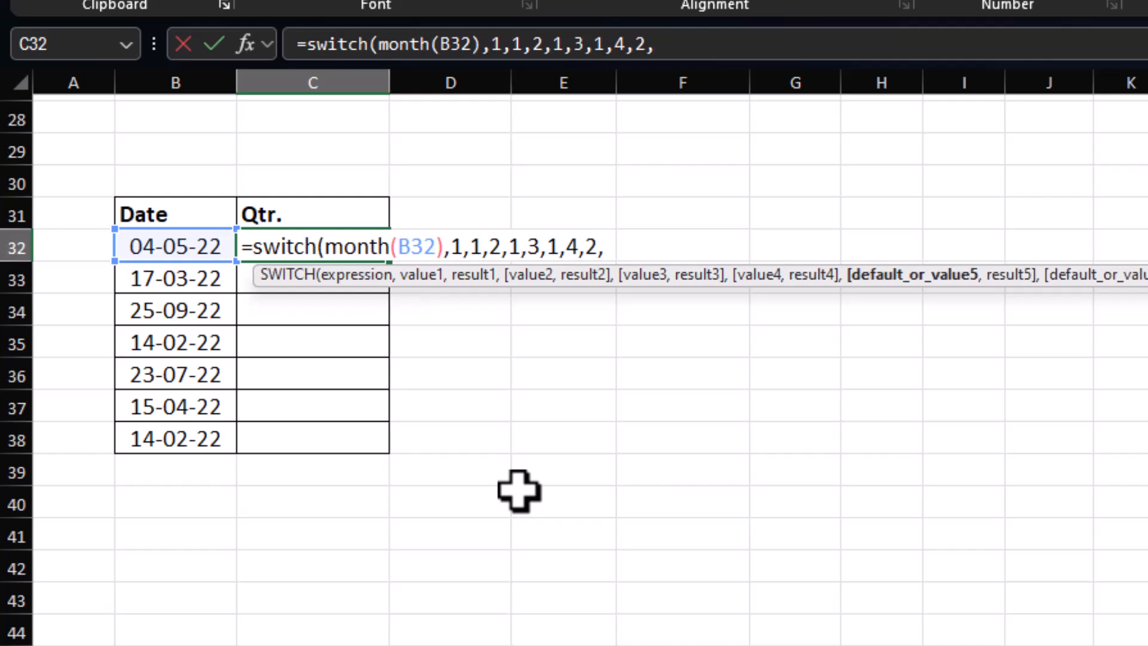
type(",2")
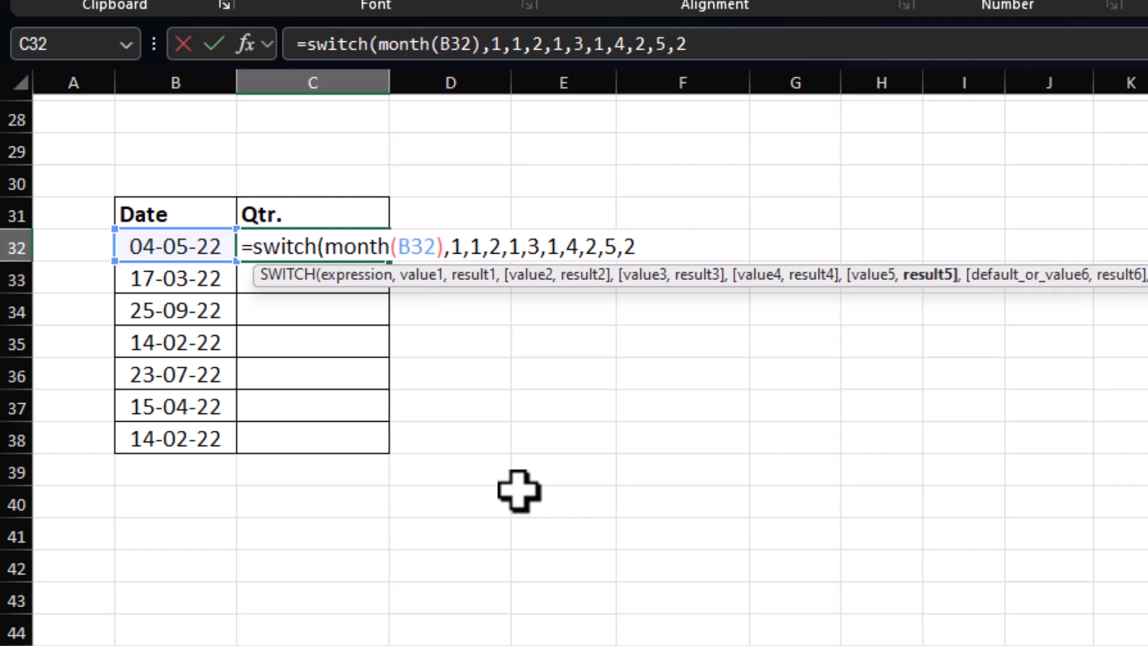
type(",6,")
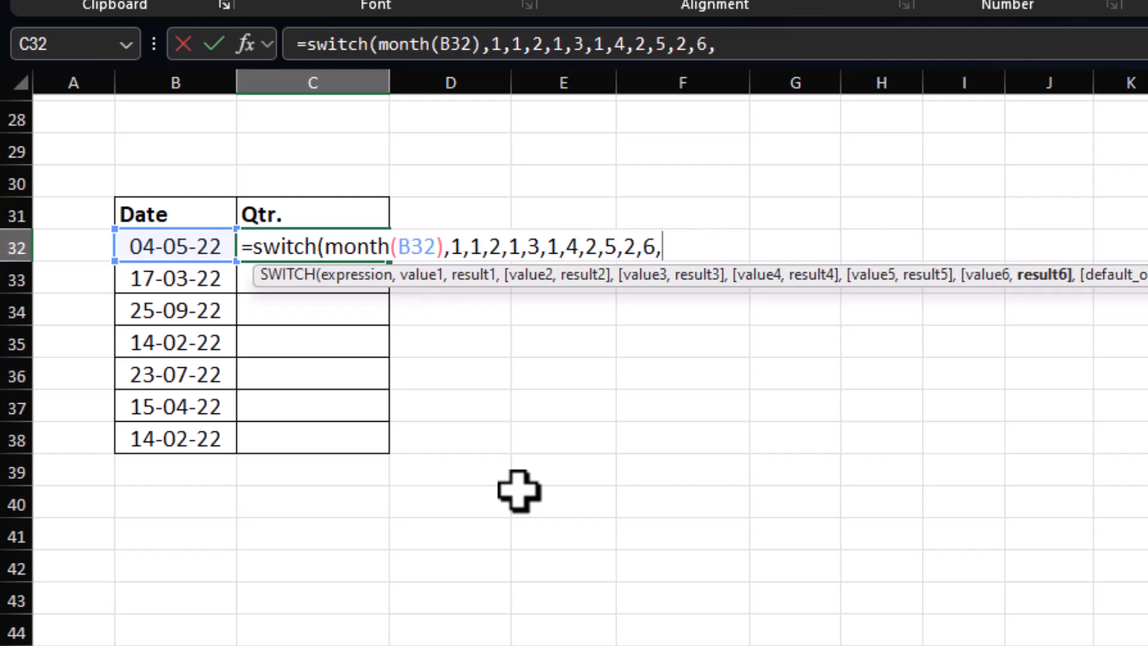
type("2,")
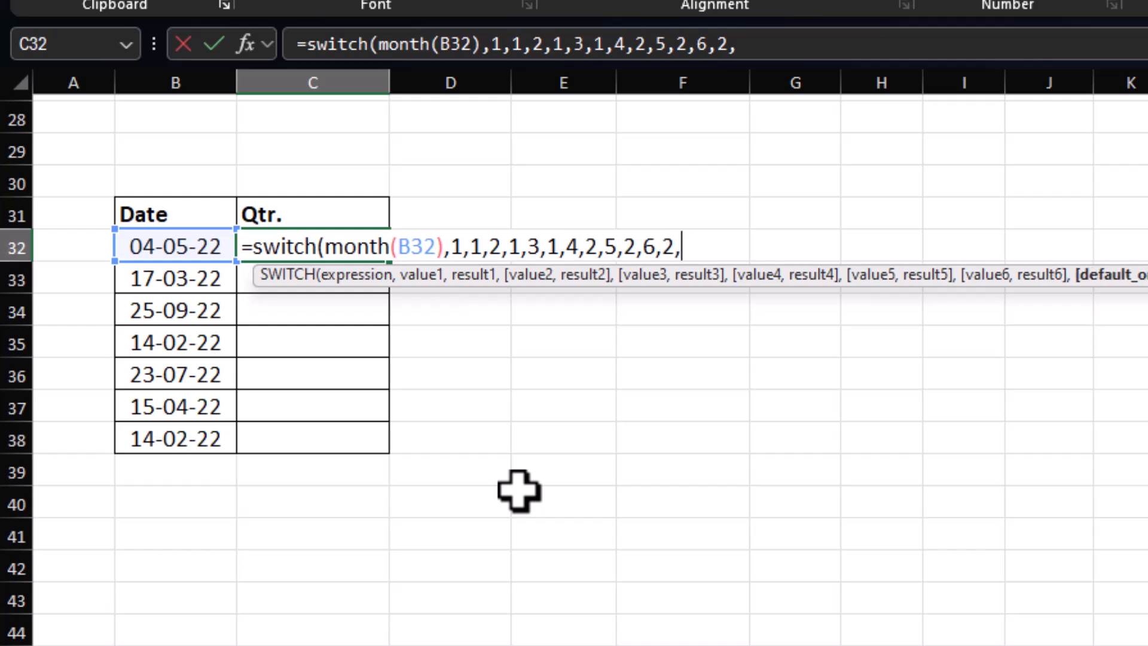
Extend the C32 SWITCH with the pairs that map months 7, 8 and 9 to quarter 3.
type("7,")
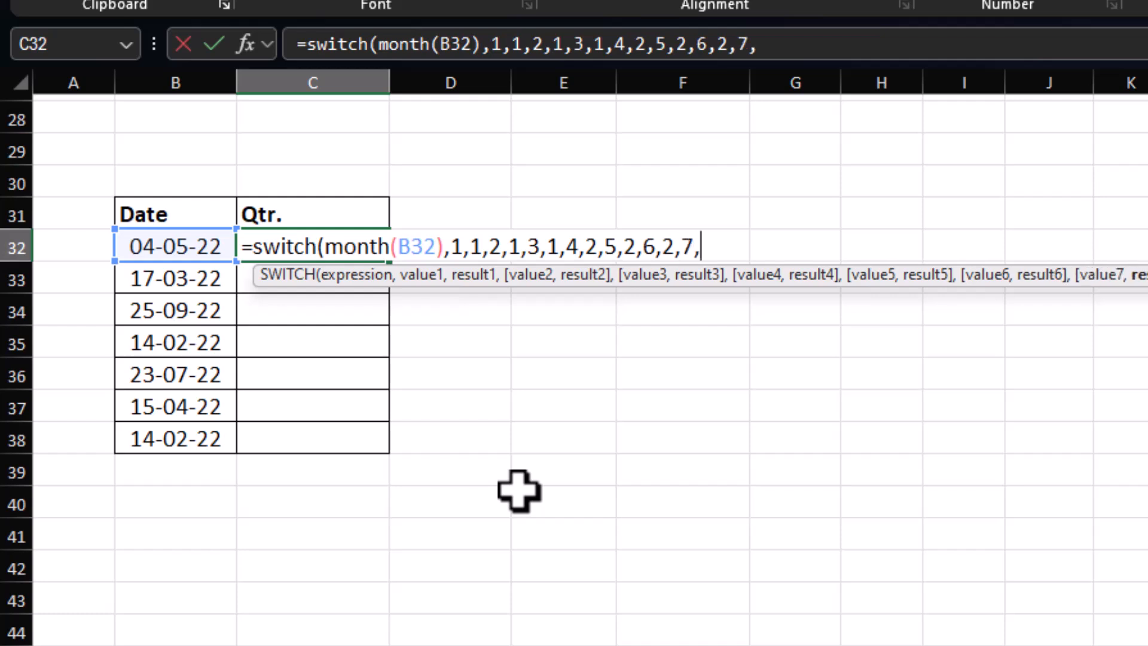
type("3,8,3")
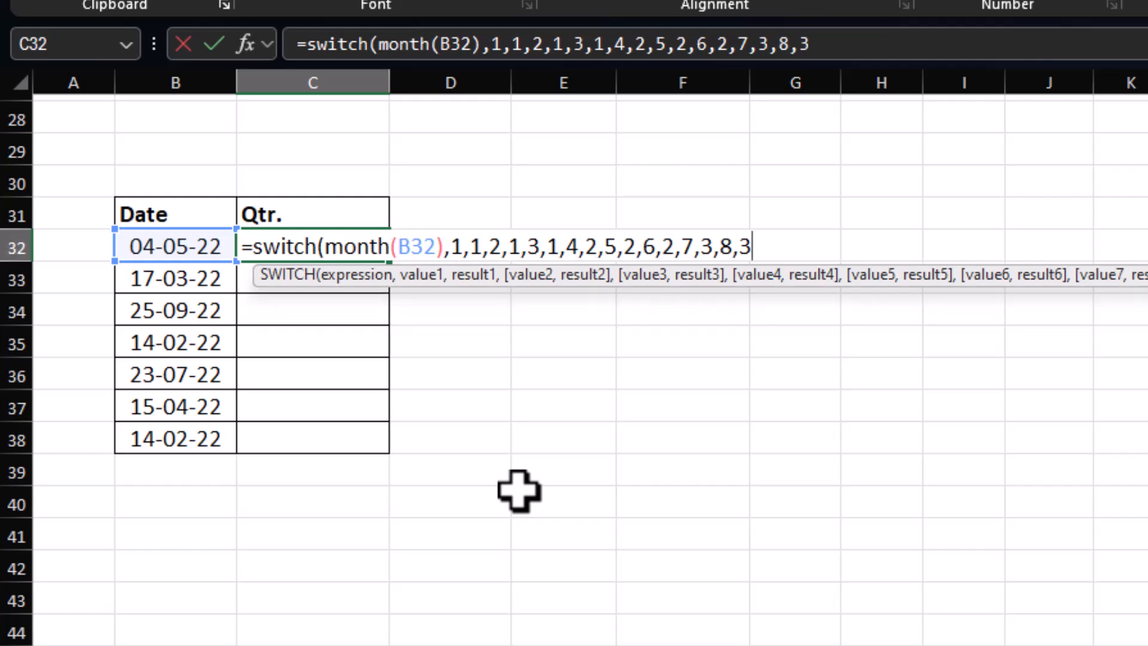
type(",9,3,9,3")
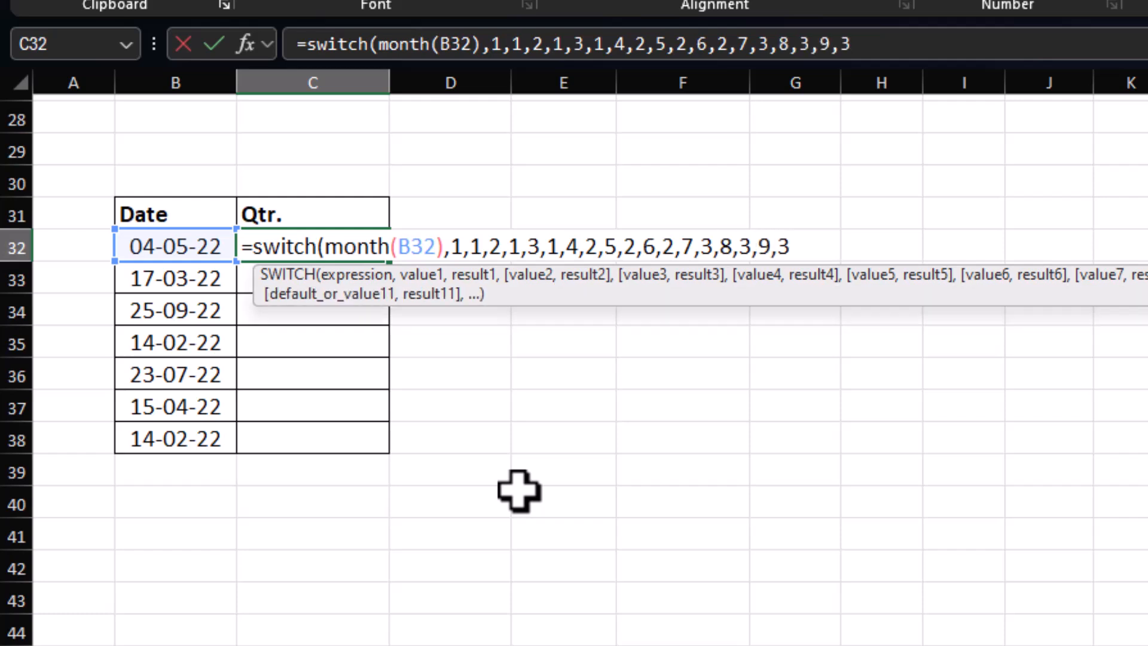
Add the pairs 10,4,11,4,12,4 to the C32 SWITCH so months 10 to 12 map to quarter 4, separating every argument with a comma.
type(",10")
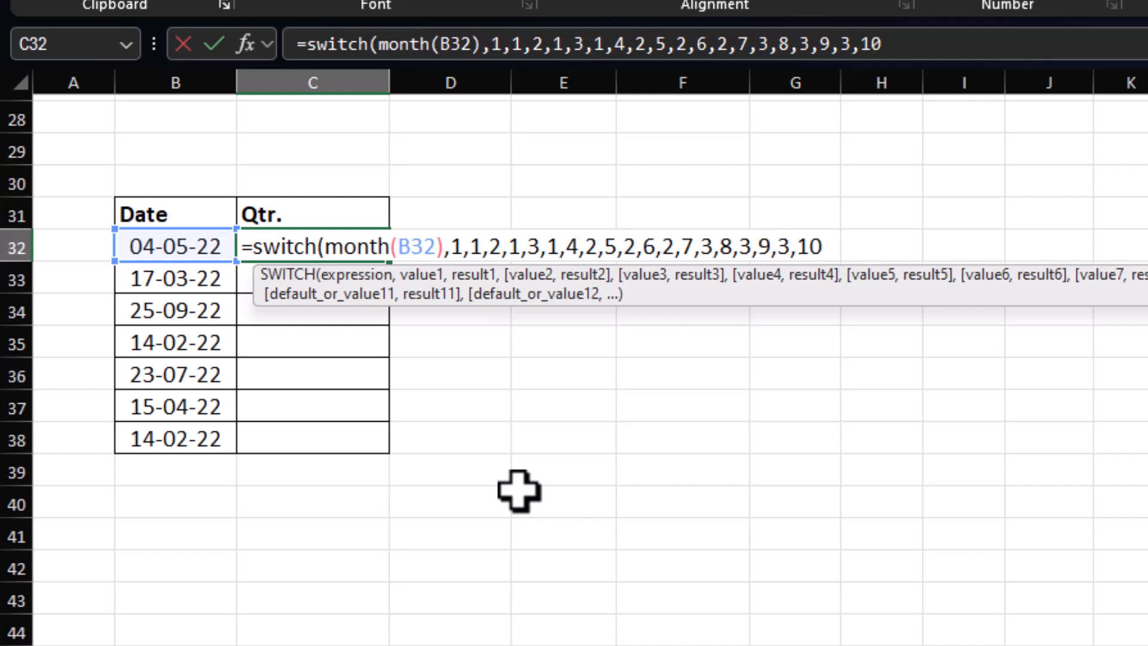
type(",4")
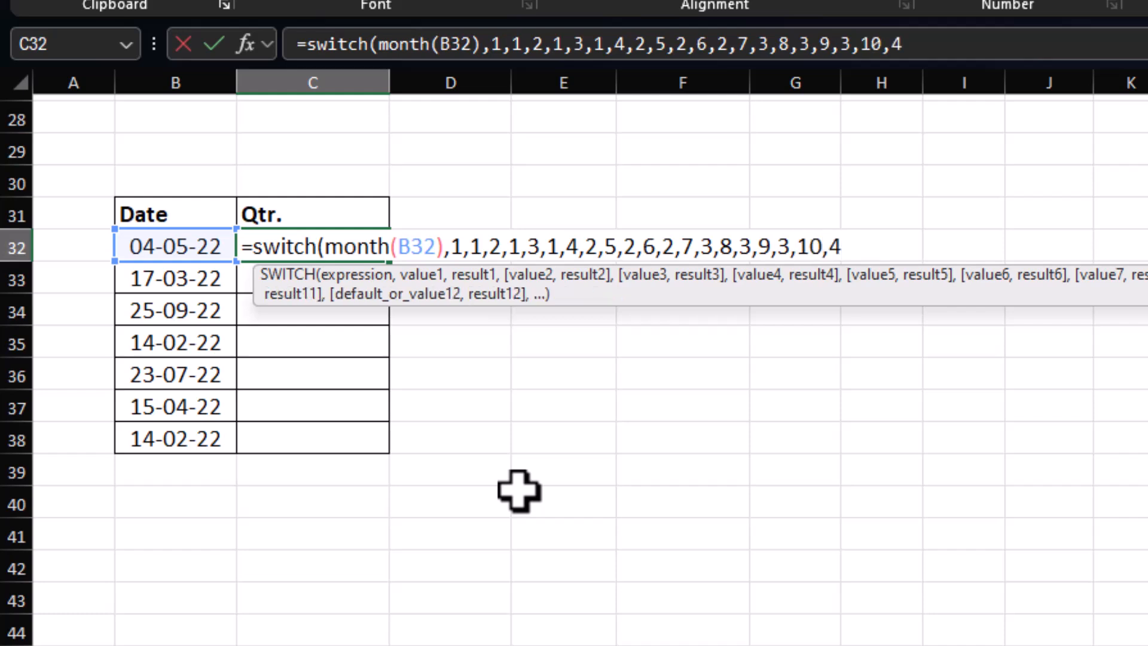
type("11,4")
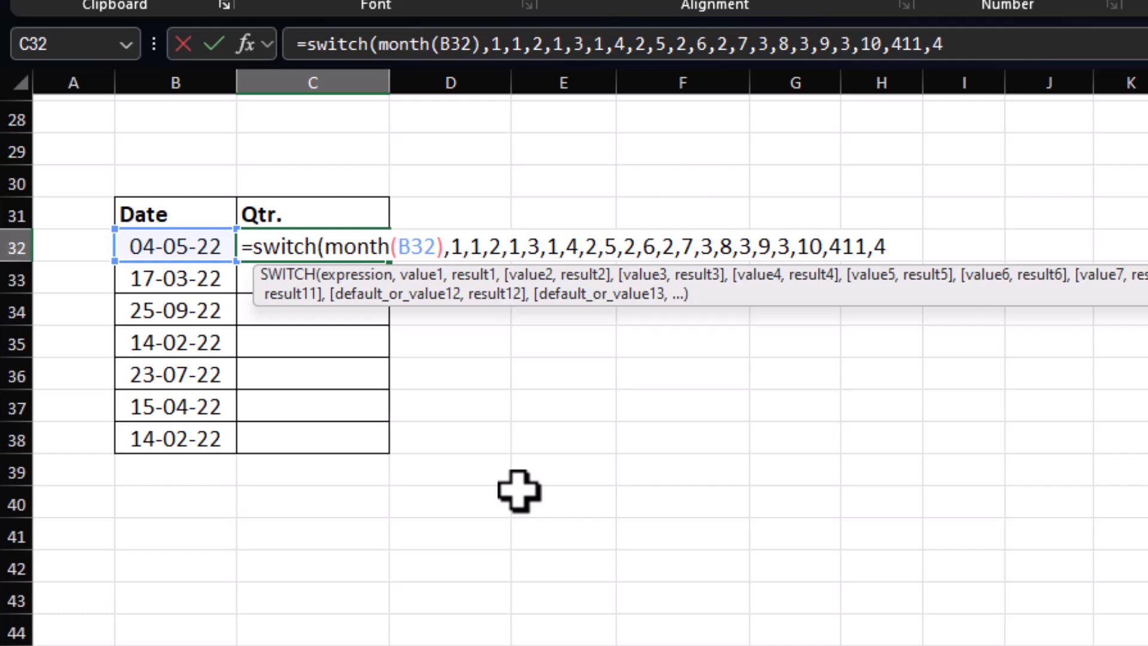
type(",12,")
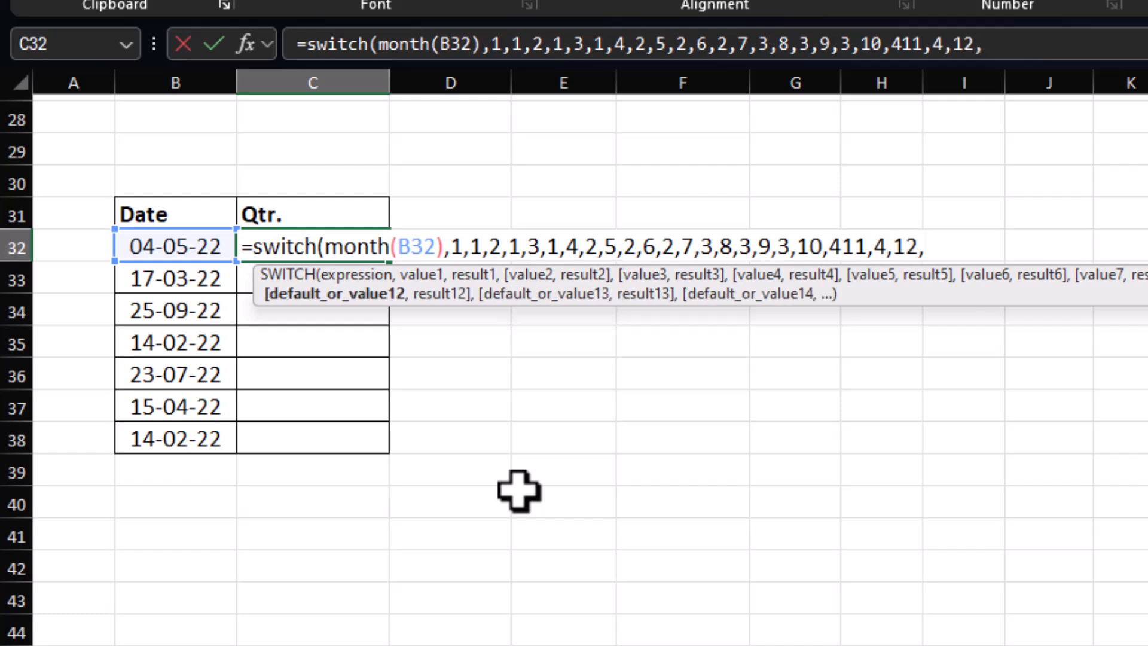
type("4")
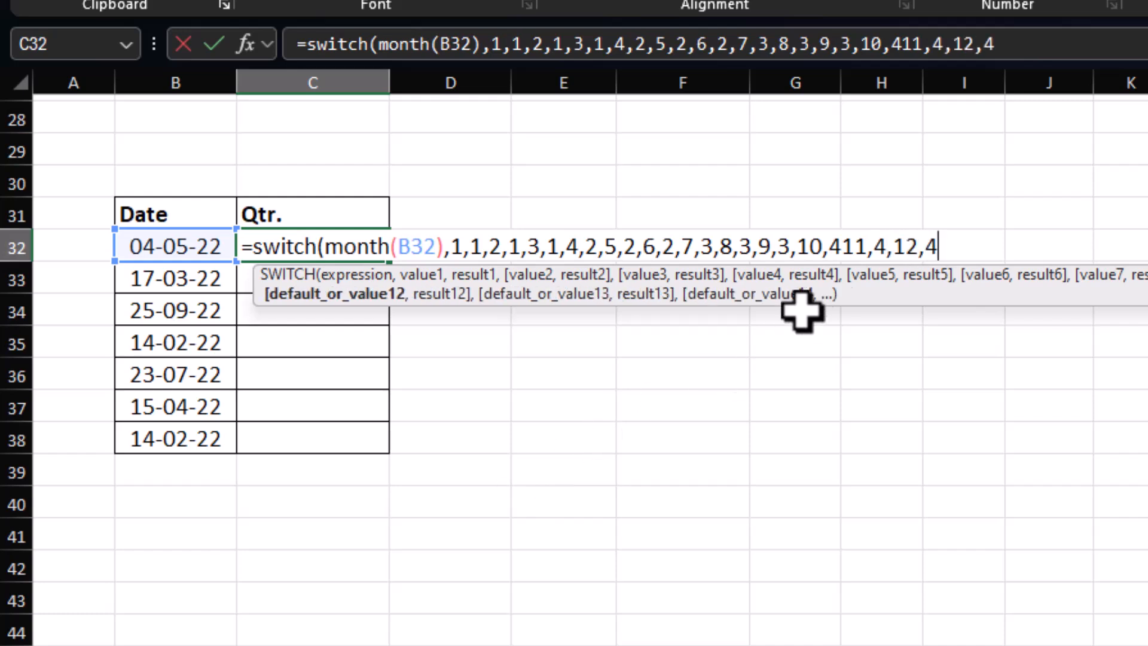
left_click(849, 245)
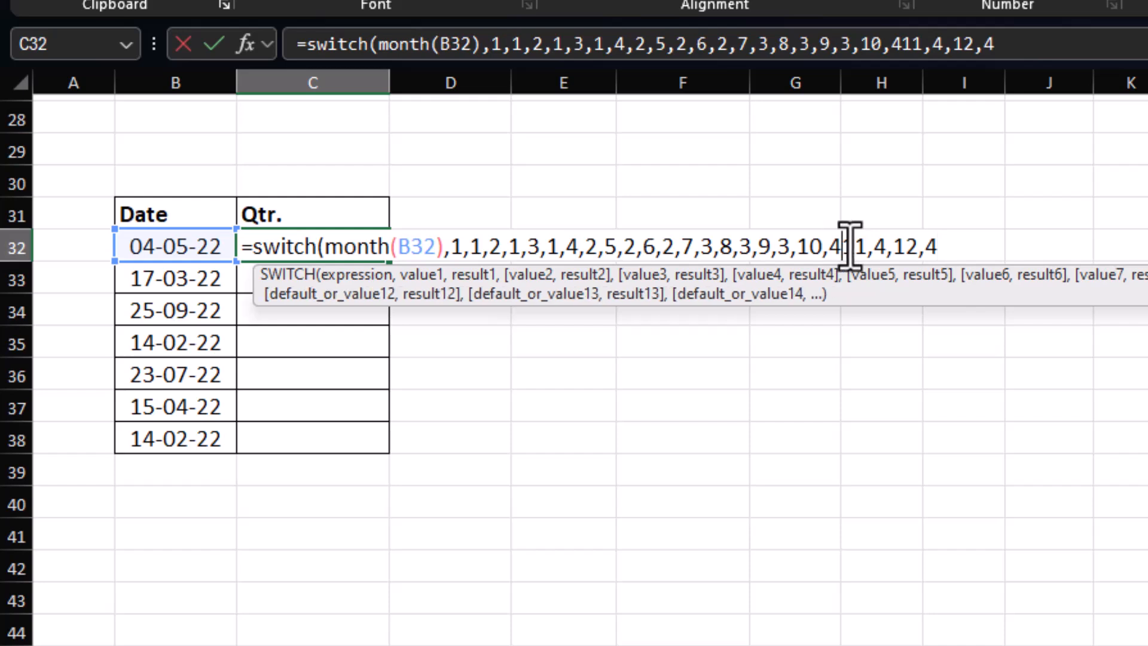
type(",")
Close the SWITCH parenthesis at the end of the C32 formula and enter it.
left_click(962, 248)
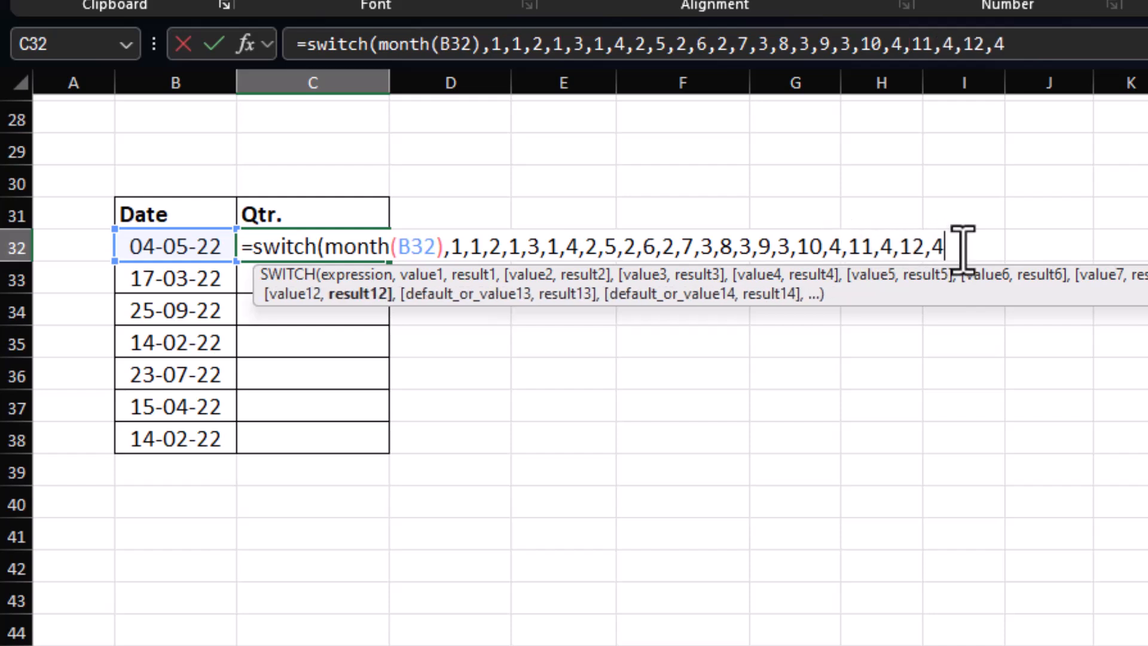
type(")")
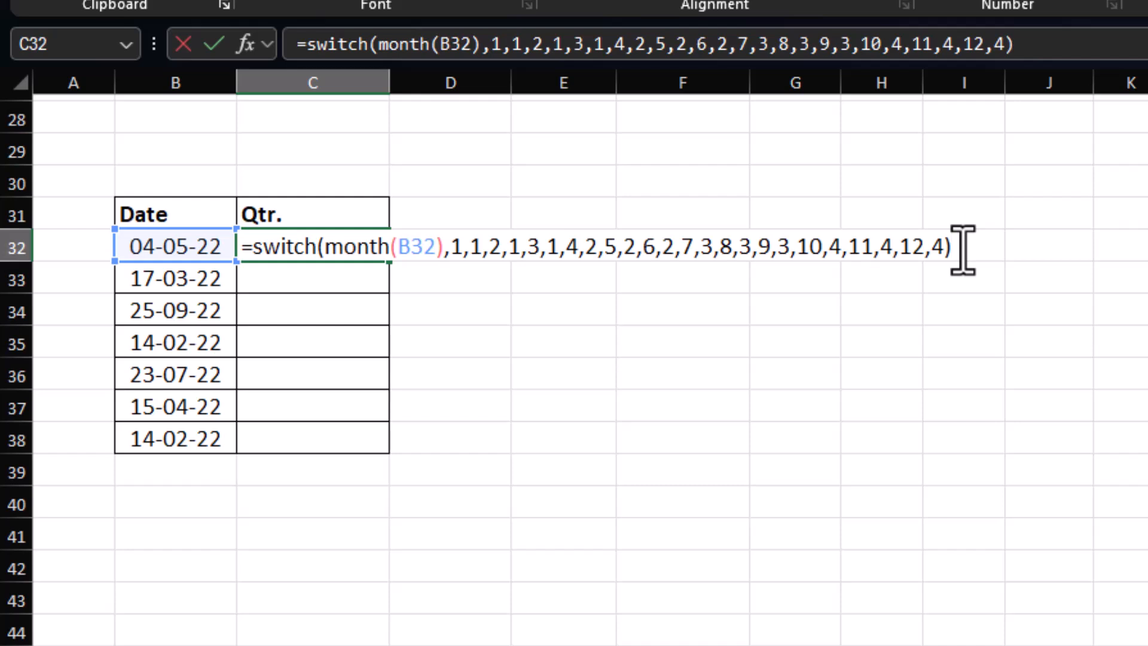
key("Return")
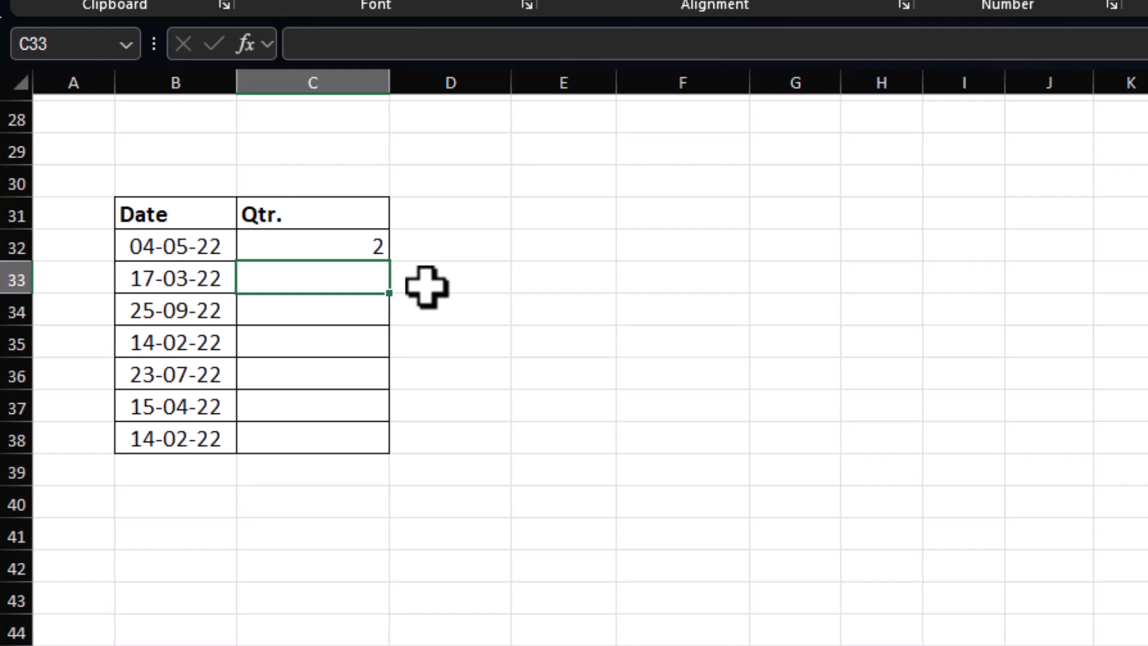
Edit the C32 formula to join the text "Qtr - " with & in front of the SWITCH result, and enter it.
left_click(317, 242)
key("F2")
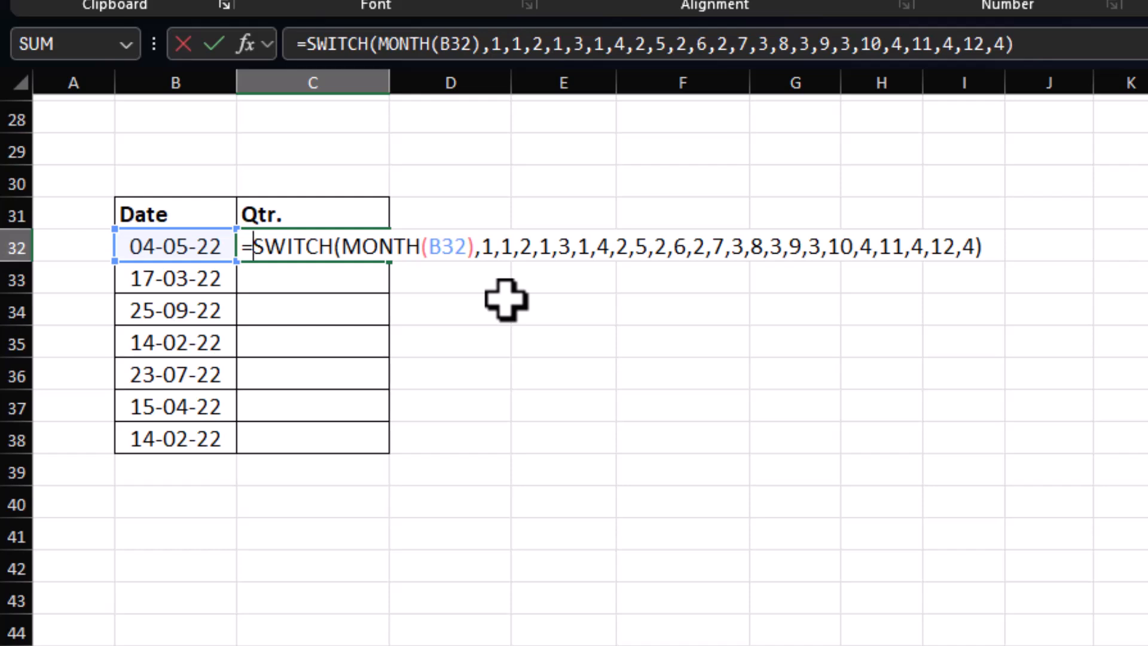
type("\"W")
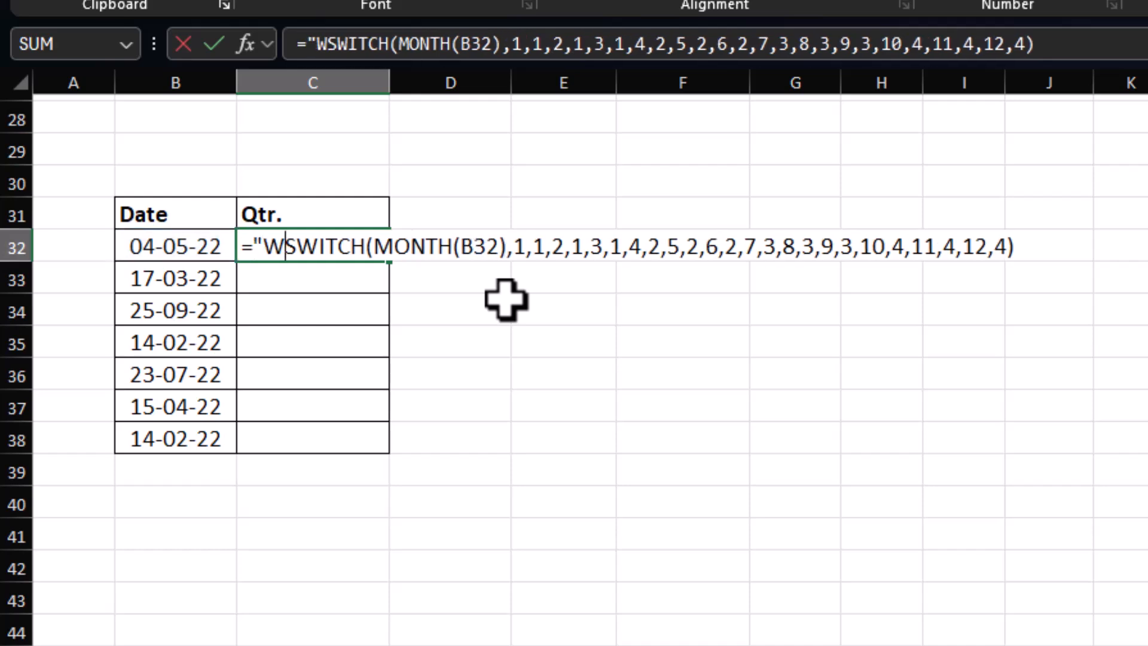
key("BackSpace")
type("Qtr")
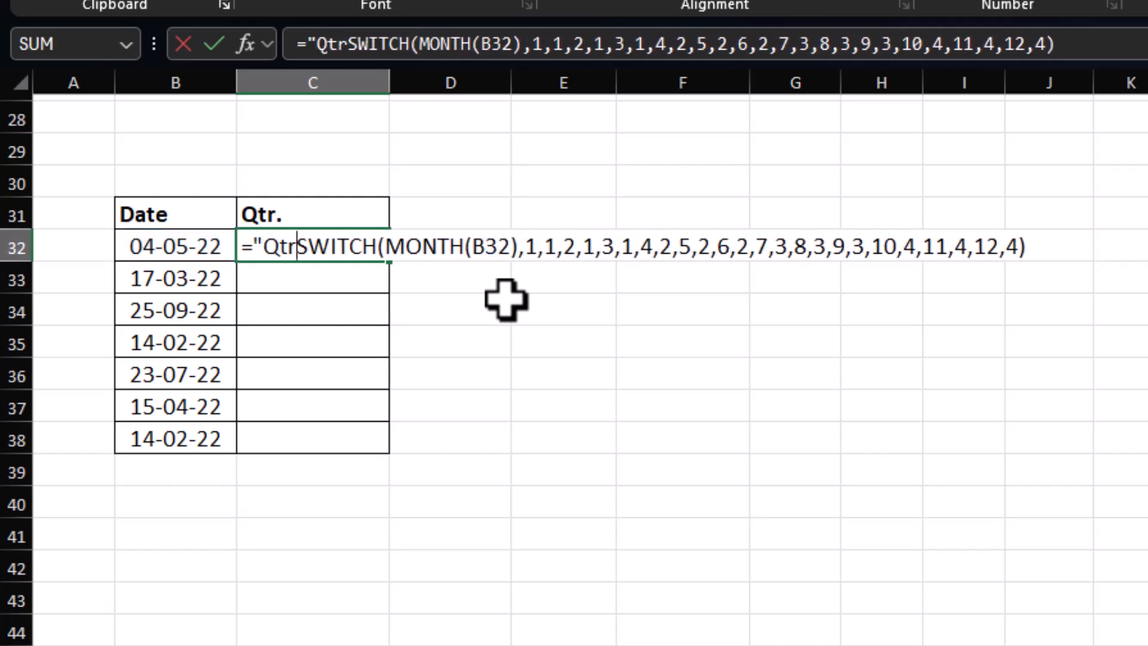
type(" - ")
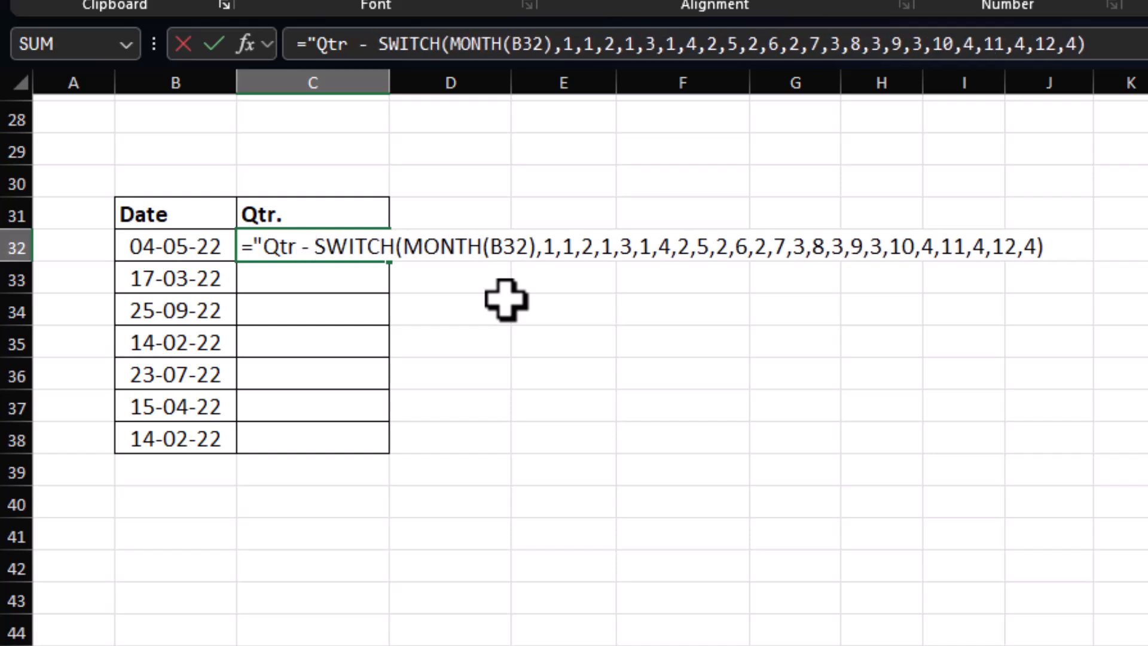
type("\"&")
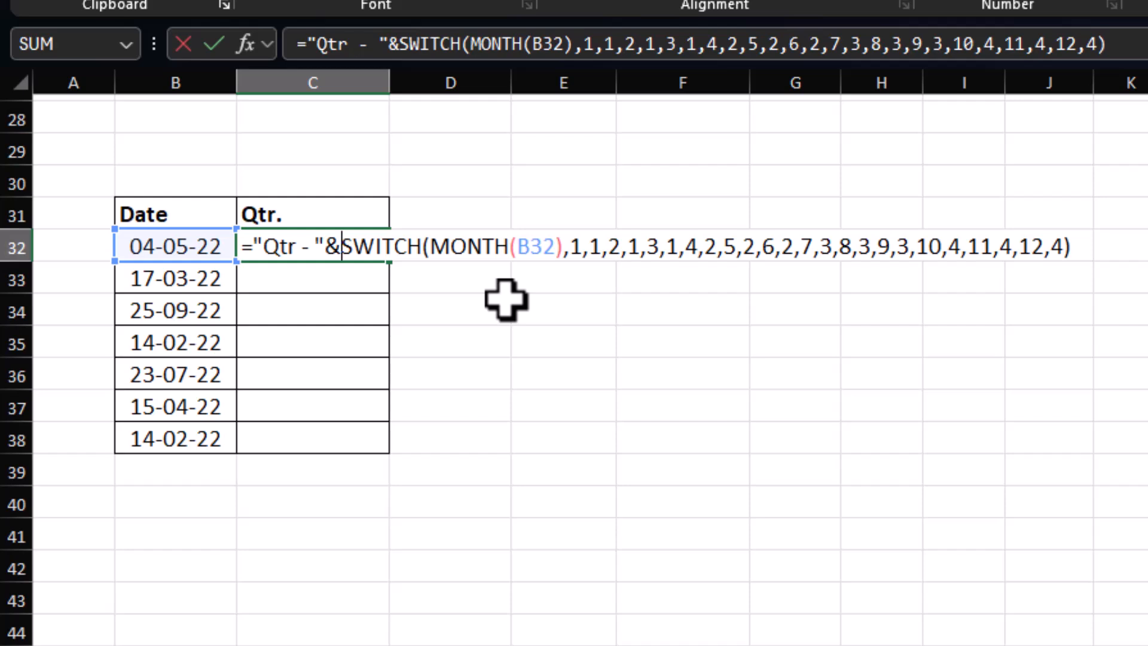
key("Return")
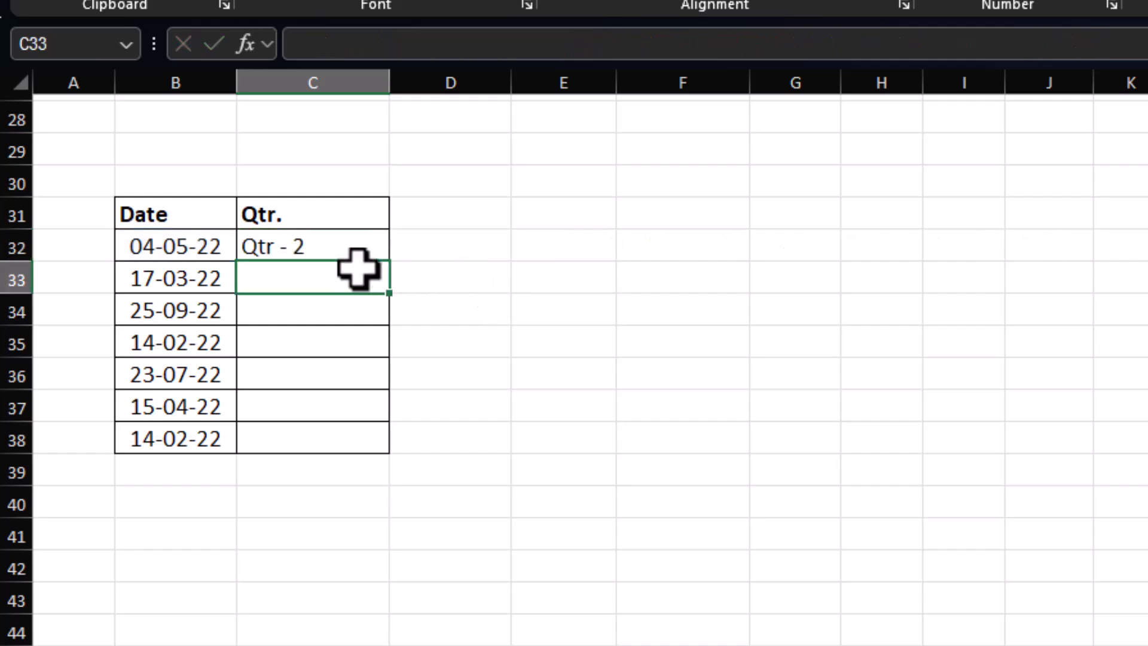
Fill the C32 quarter formula down through C38 for the remaining dates.
left_click(299, 248)
left_click_drag(389, 261, 394, 454)
left_click(341, 314)
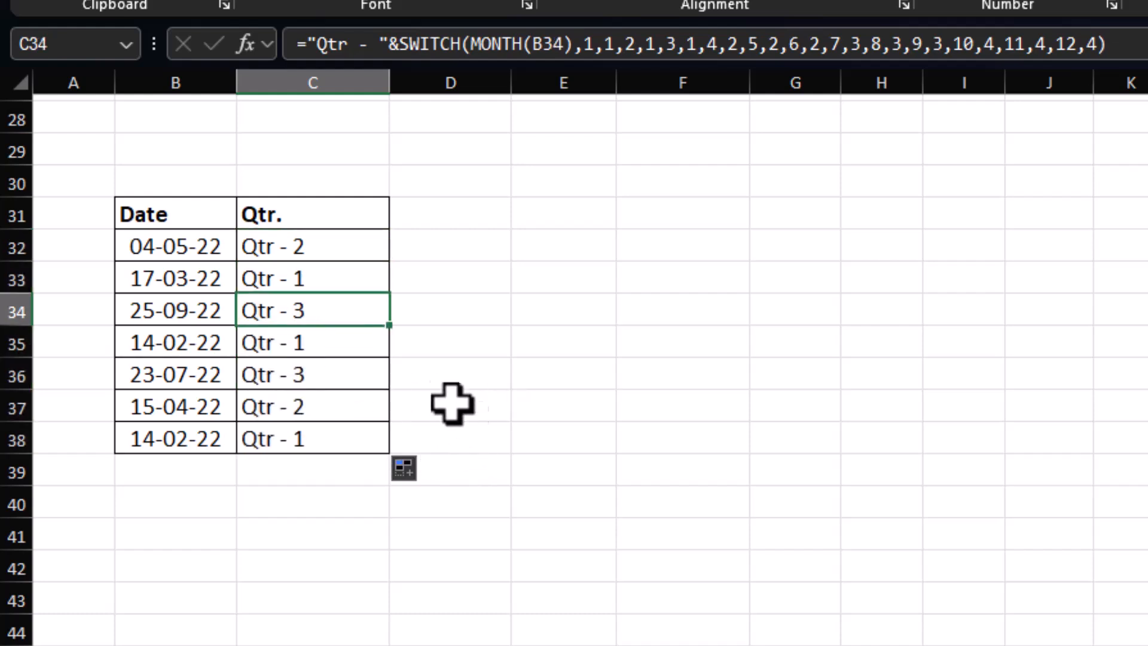
Change the date in B35 to 15-11-2022.
left_click(162, 336)
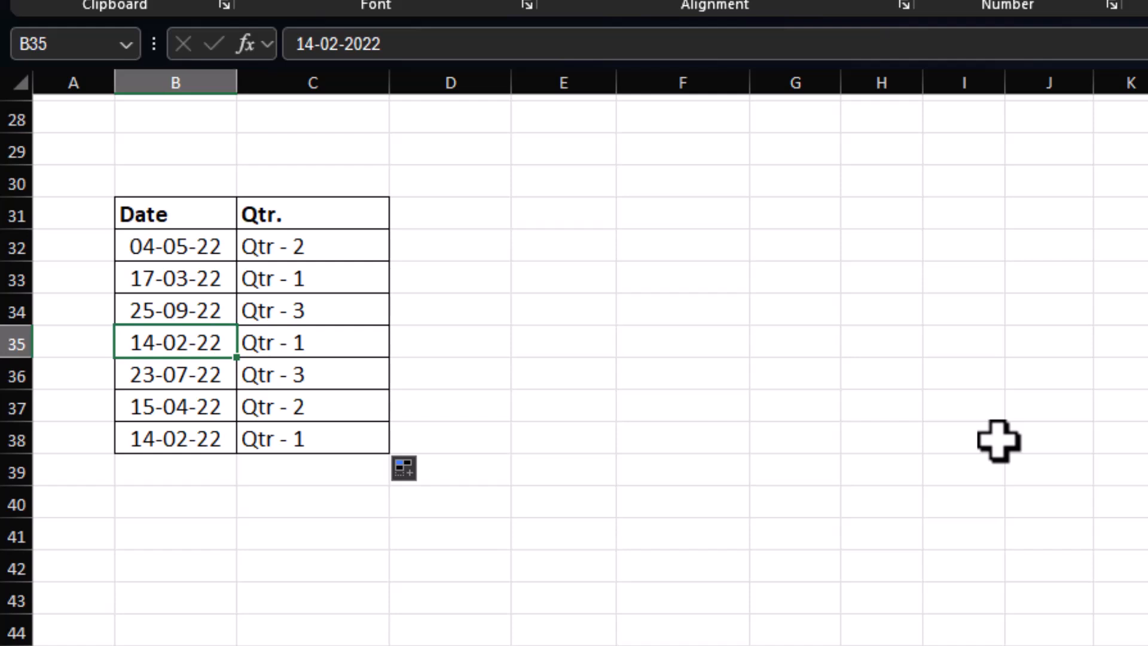
type("15-")
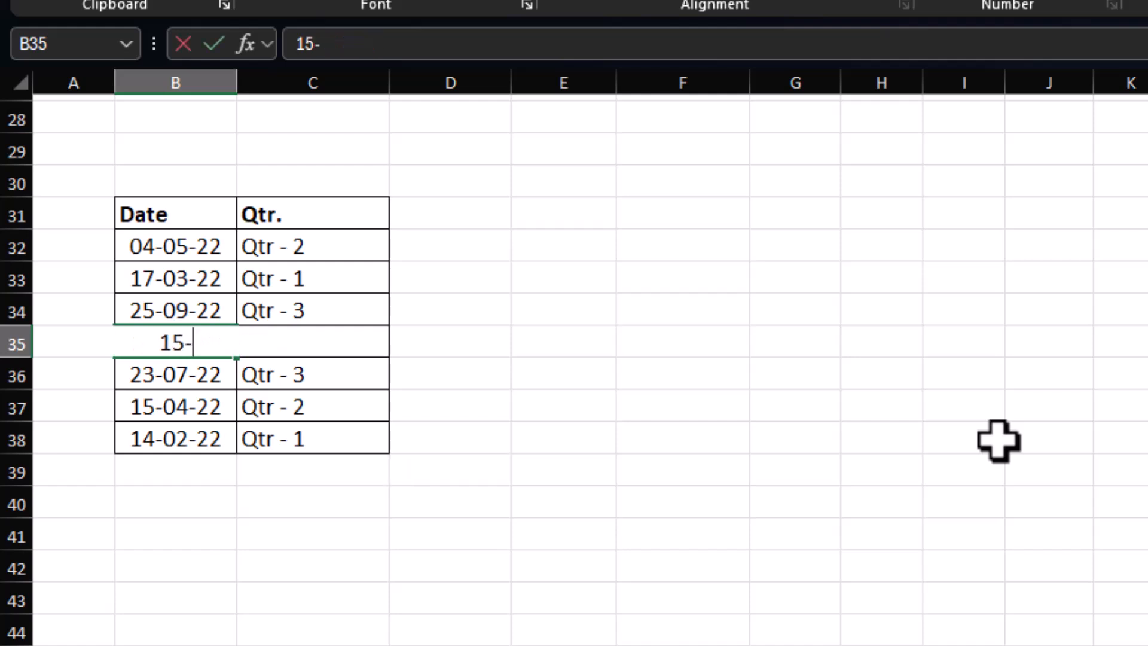
type("11-2")
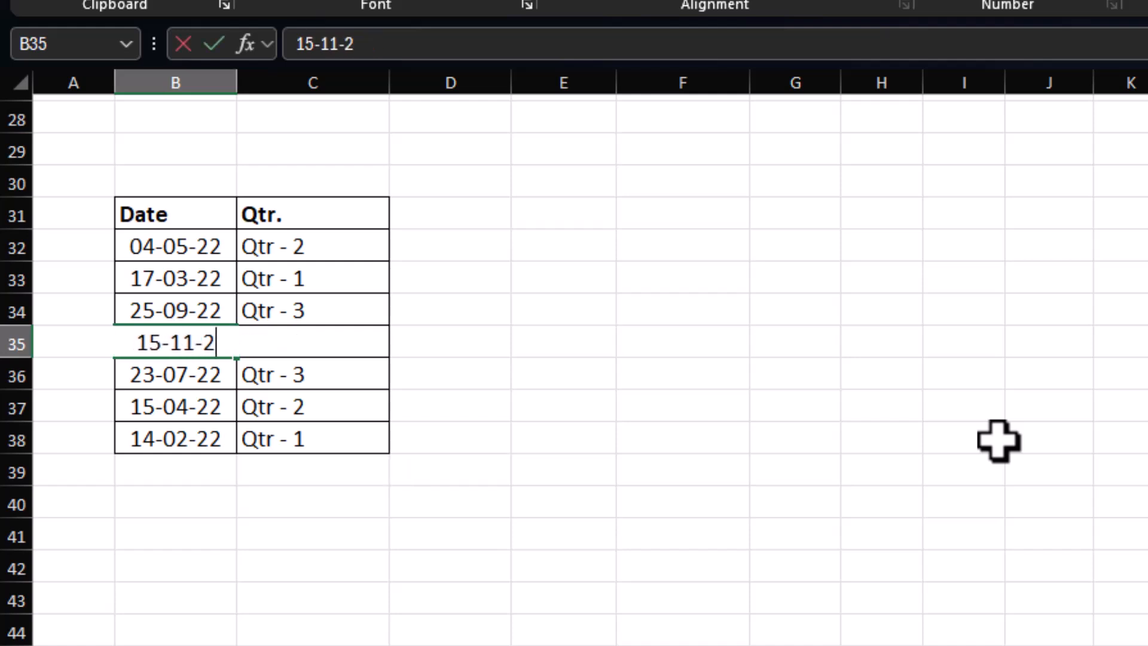
type("022")
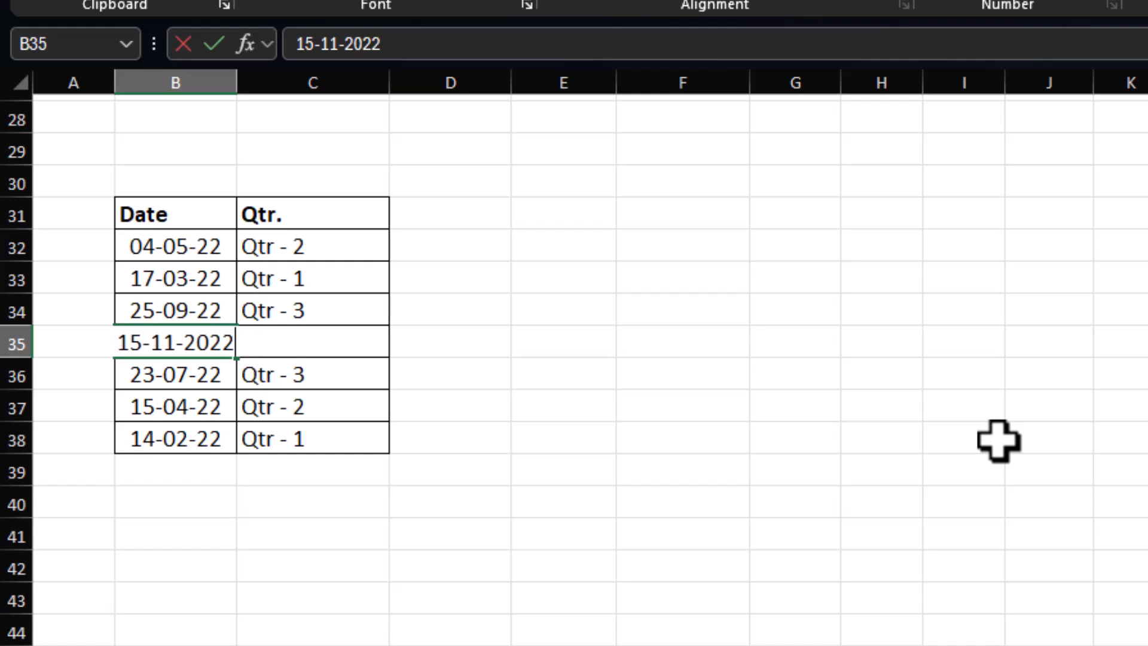
key("Return")
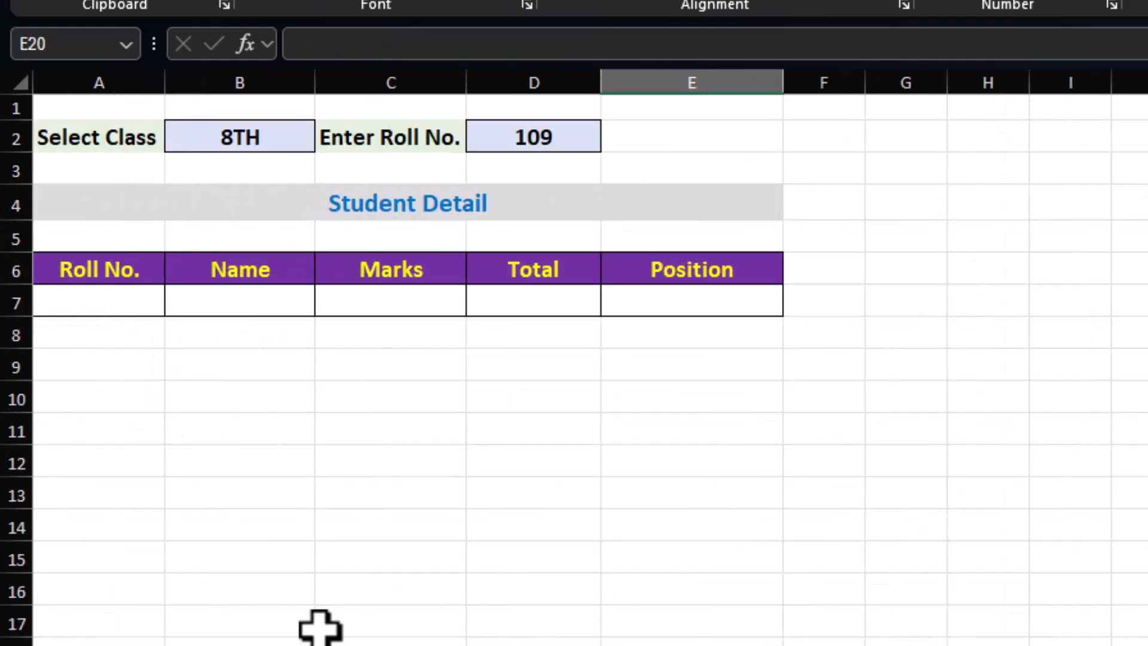
On the Studend Detail sheet, choose 9TH as the class in B2 and enter roll number 103 in D2.
left_click(319, 625)
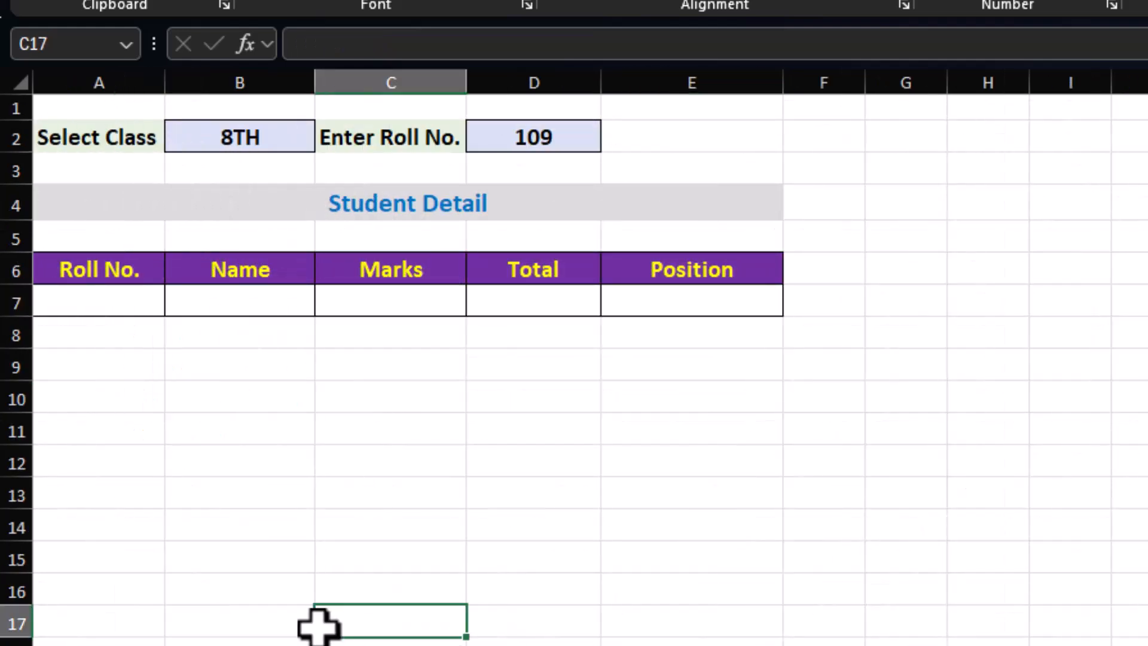
left_click(248, 141)
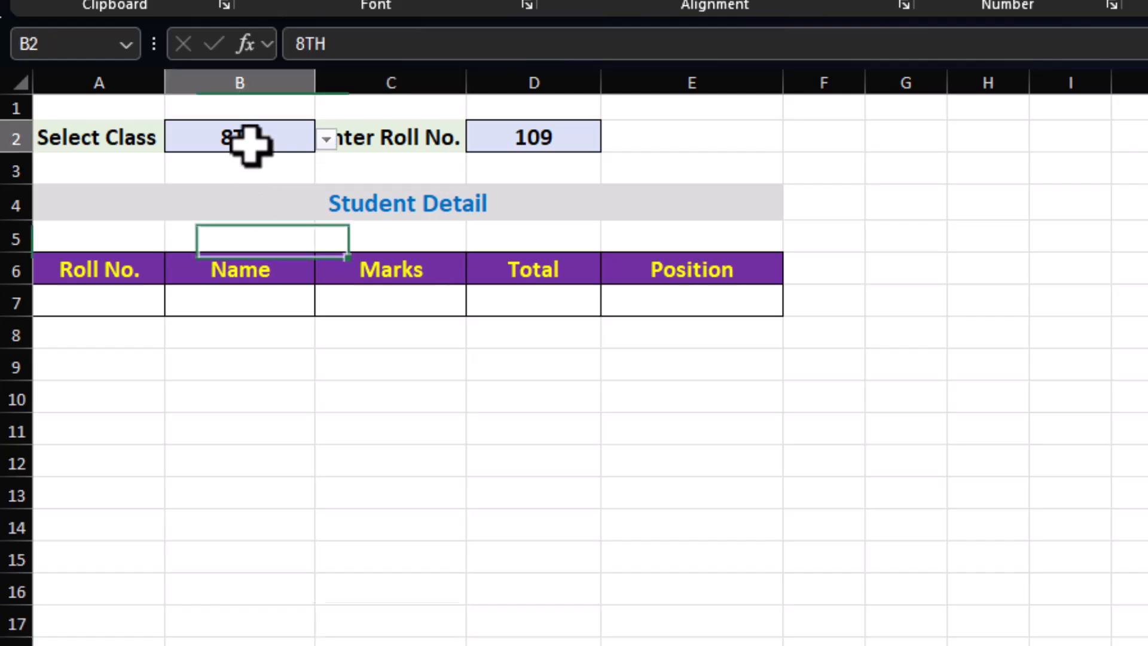
left_click(325, 140)
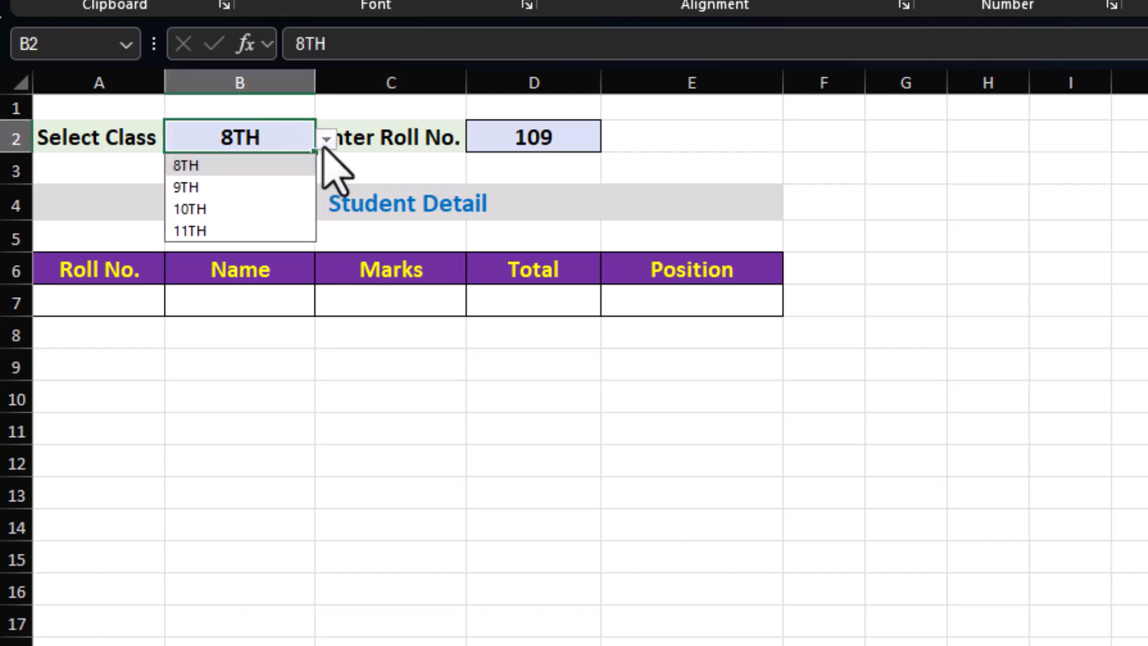
left_click(246, 187)
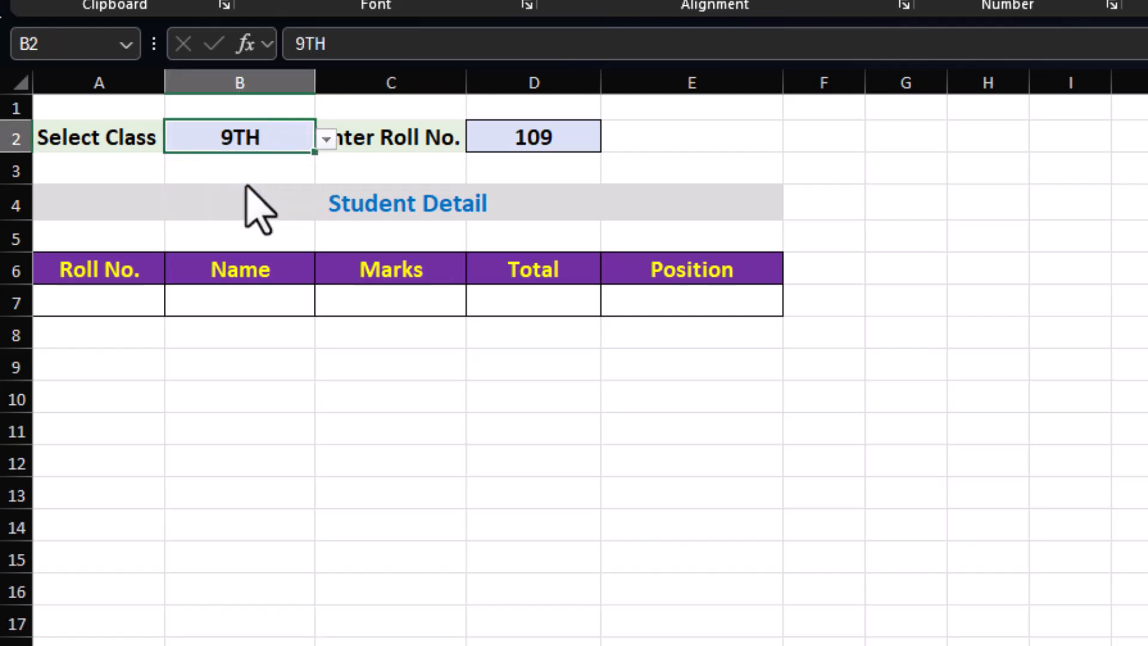
left_click(519, 144)
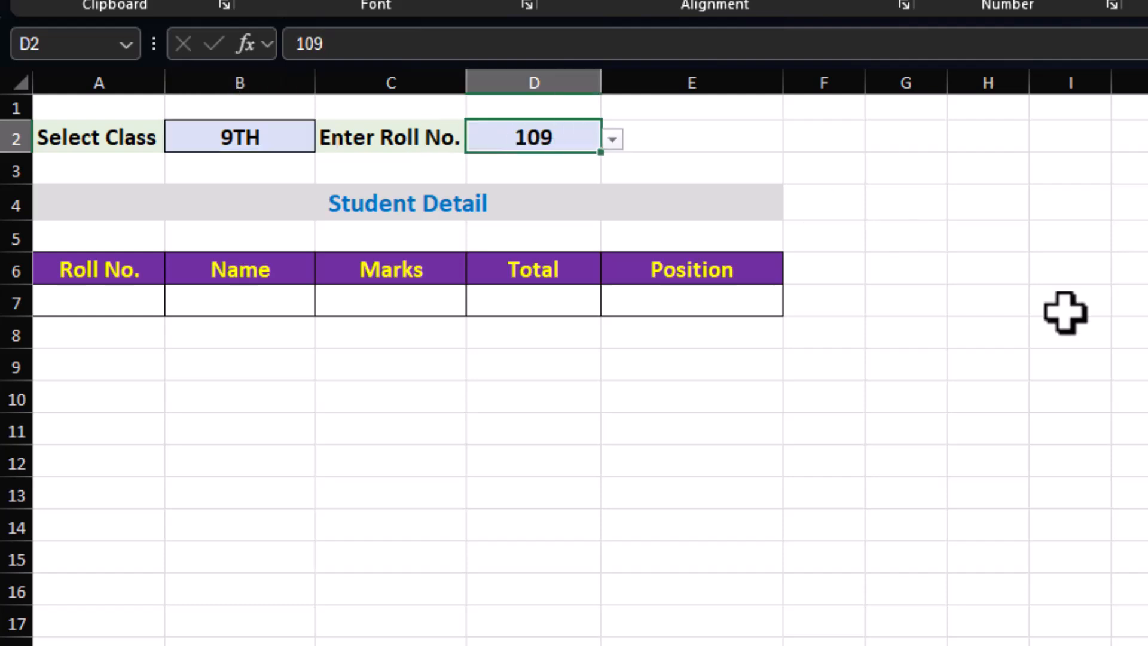
type("103")
key("Return")
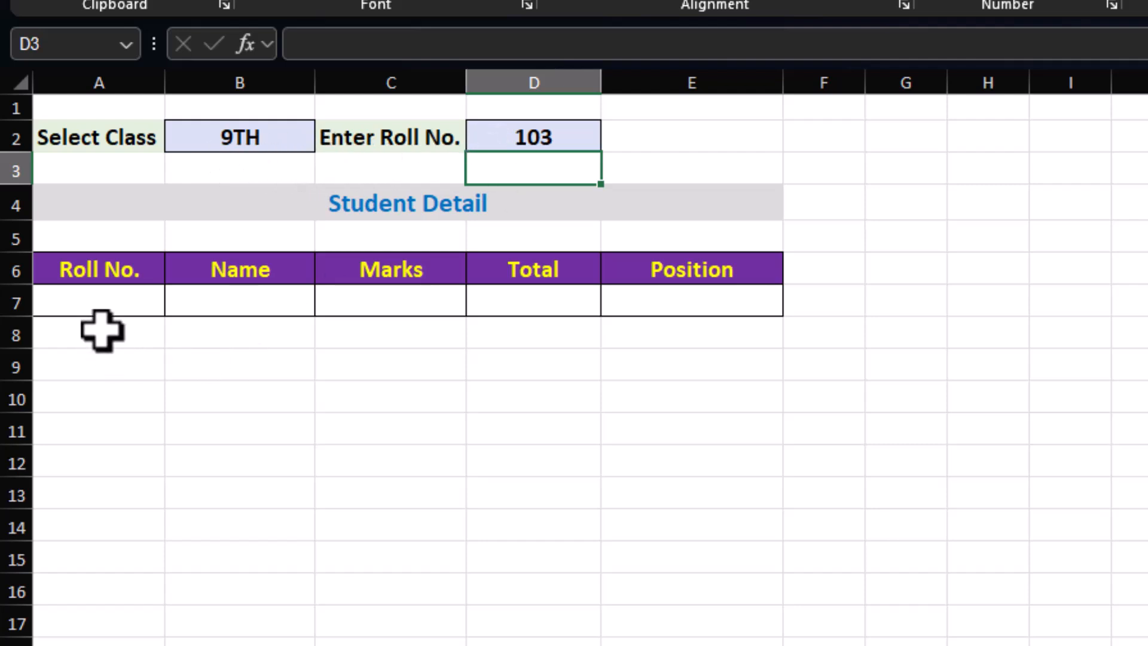
Examine the empty student detail row A7:E7 with its class and roll number inputs, and the student tables on the CLASS 8 to CLASS 11 sheets.
left_click_drag(88, 305, 669, 300)
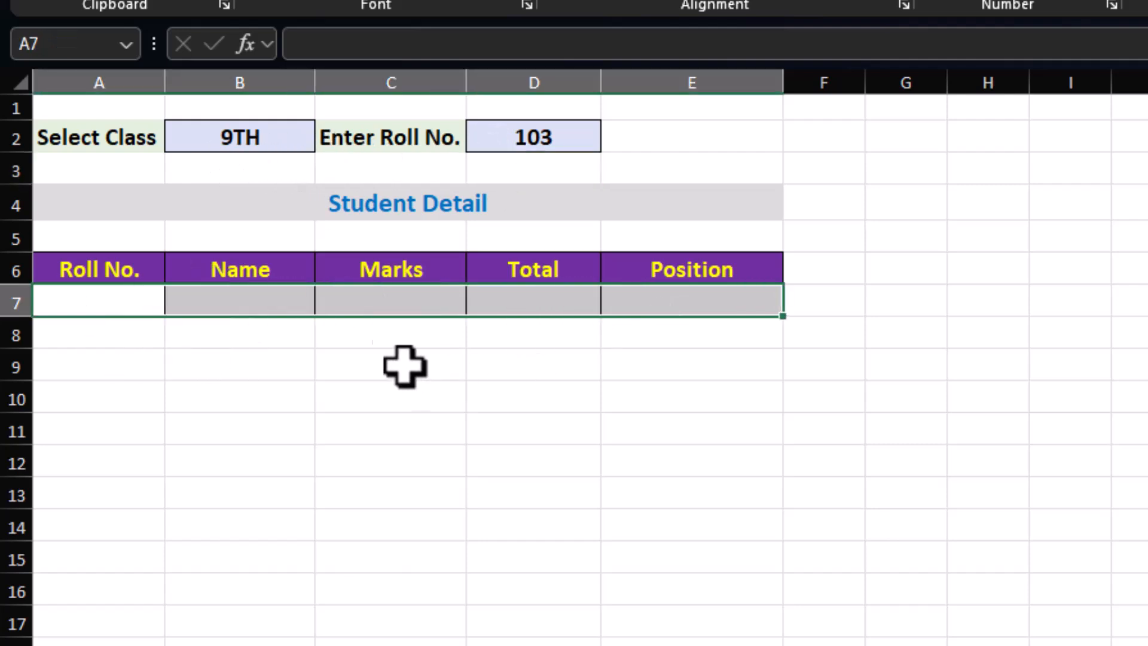
left_click(102, 299)
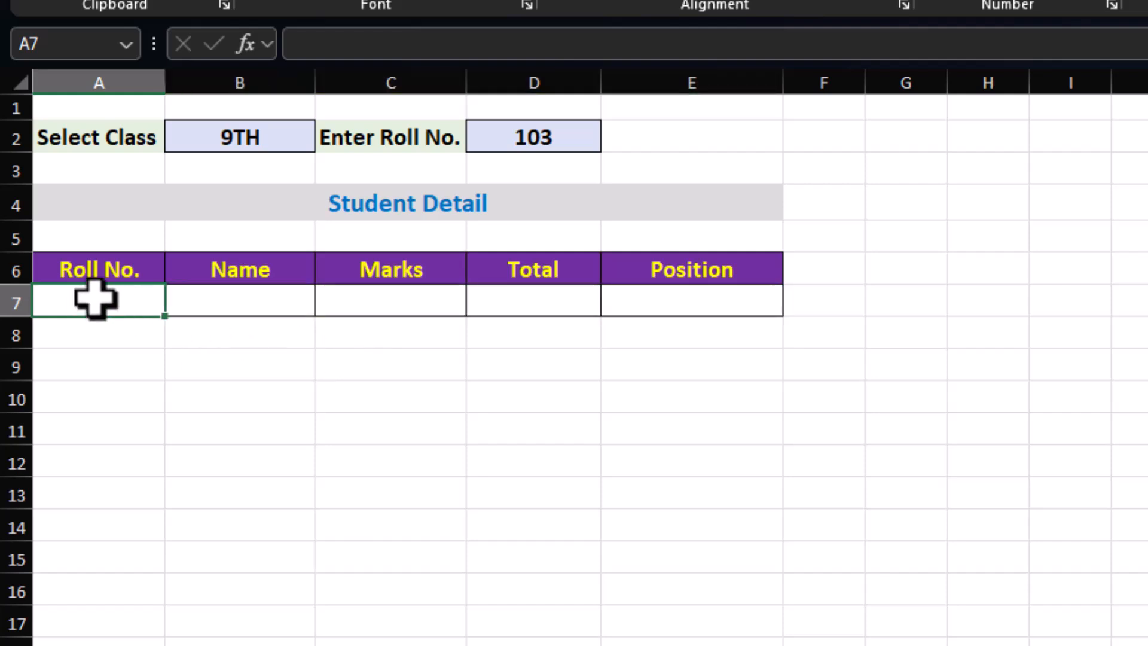
left_click(531, 133)
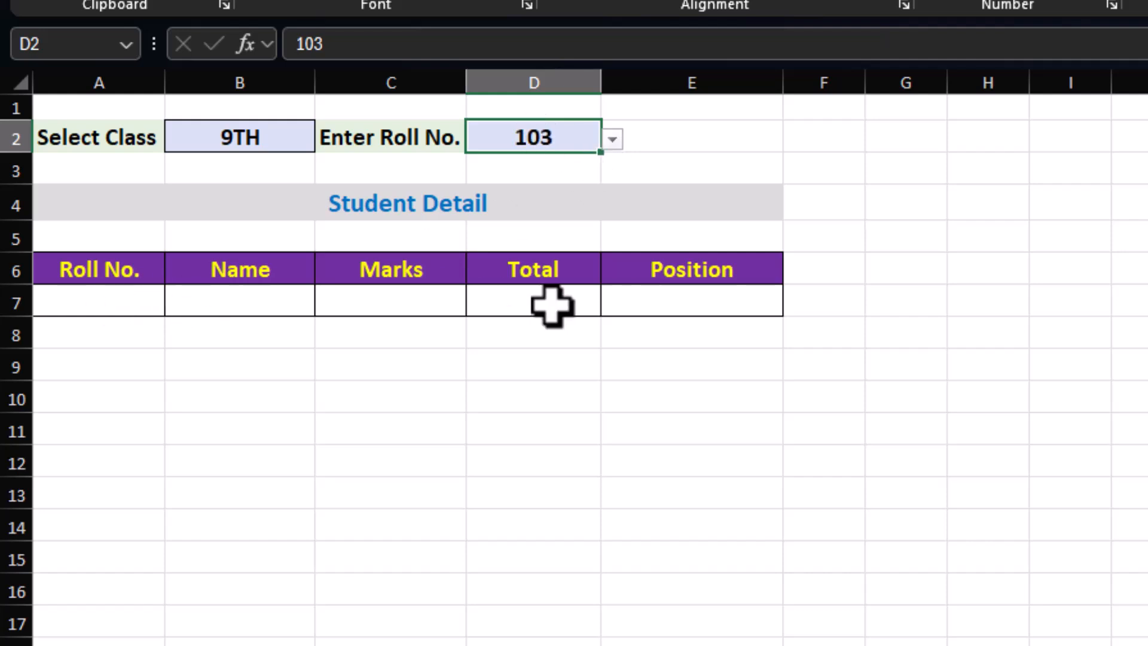
left_click(269, 139)
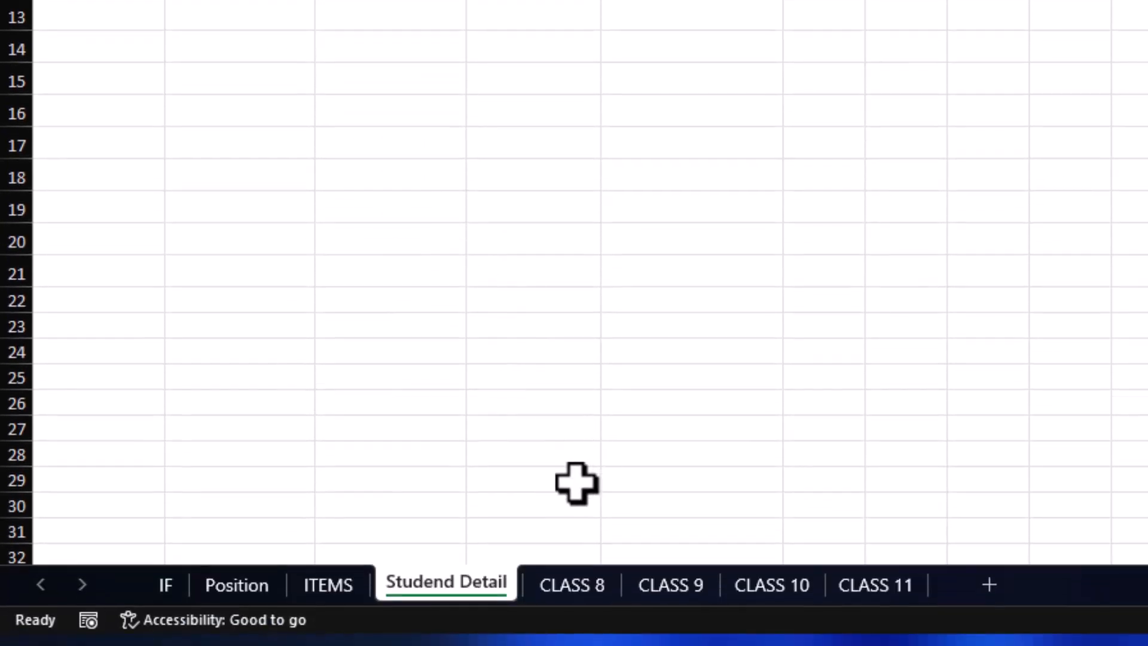
left_click(585, 585)
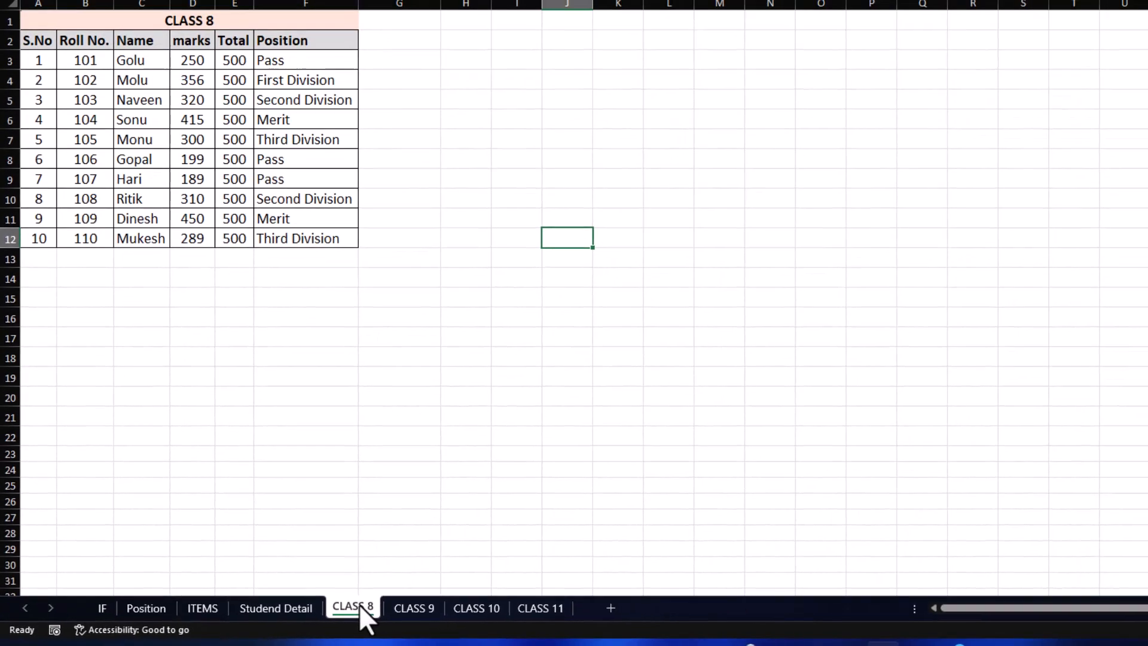
left_click(670, 584)
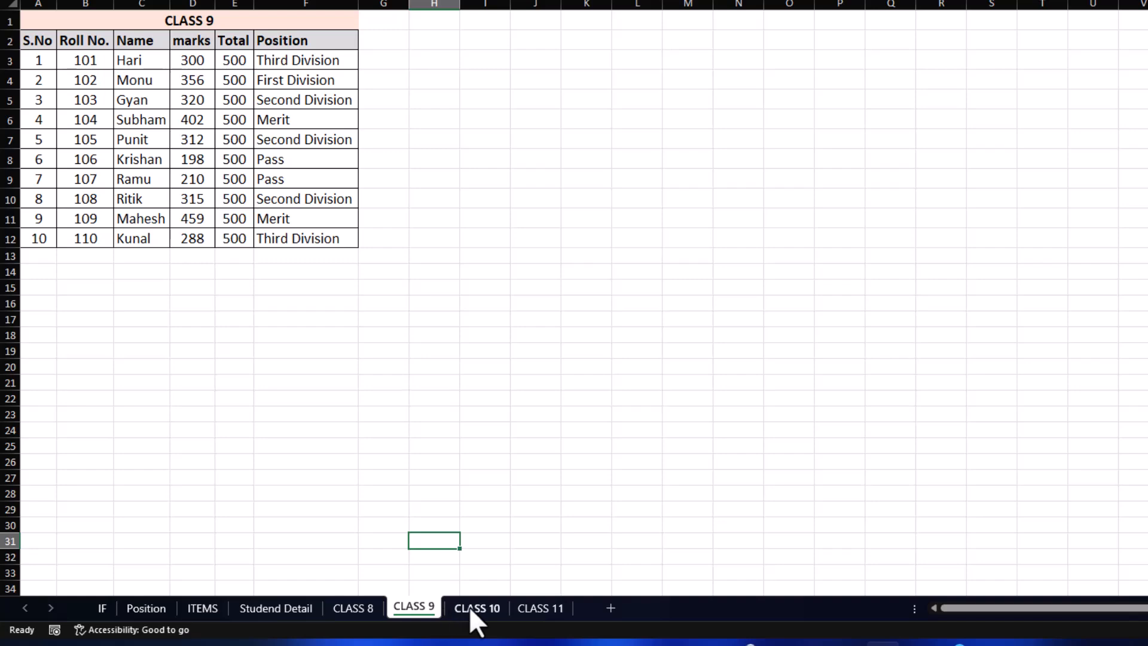
left_click(476, 606)
left_click(534, 608)
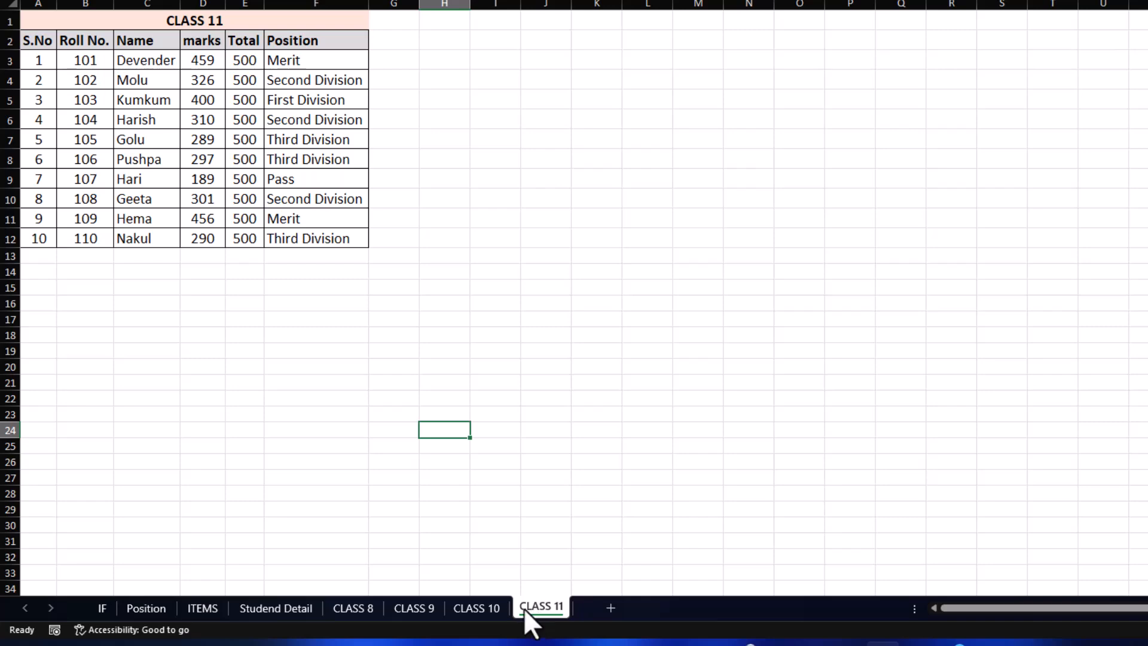
left_click(475, 607)
left_click(410, 610)
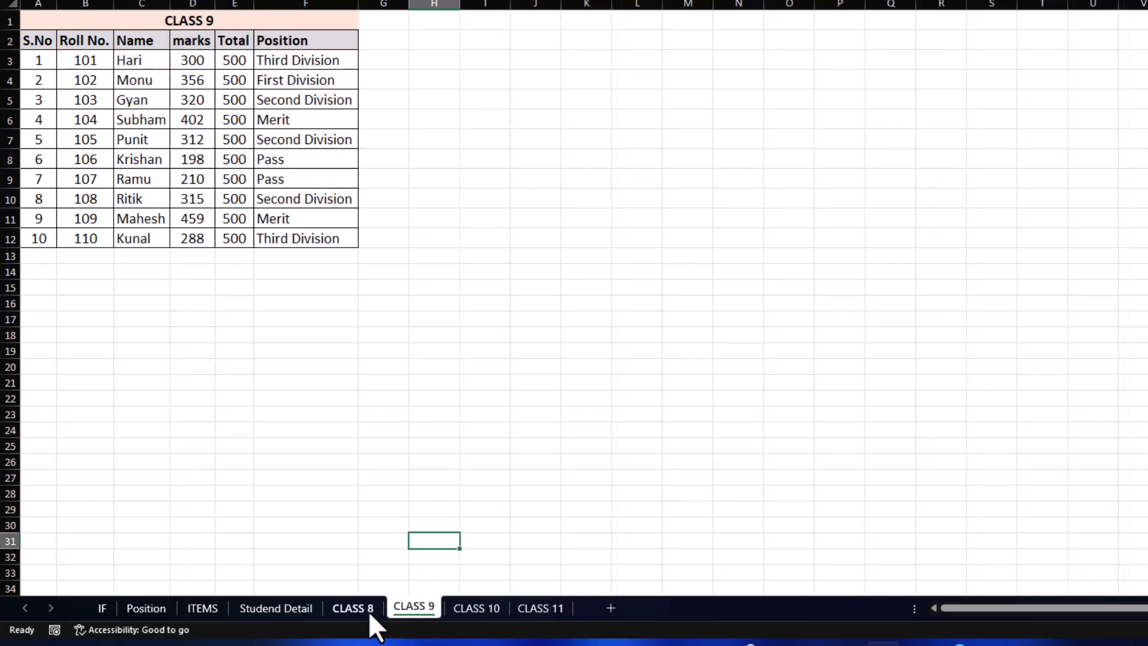
left_click(352, 608)
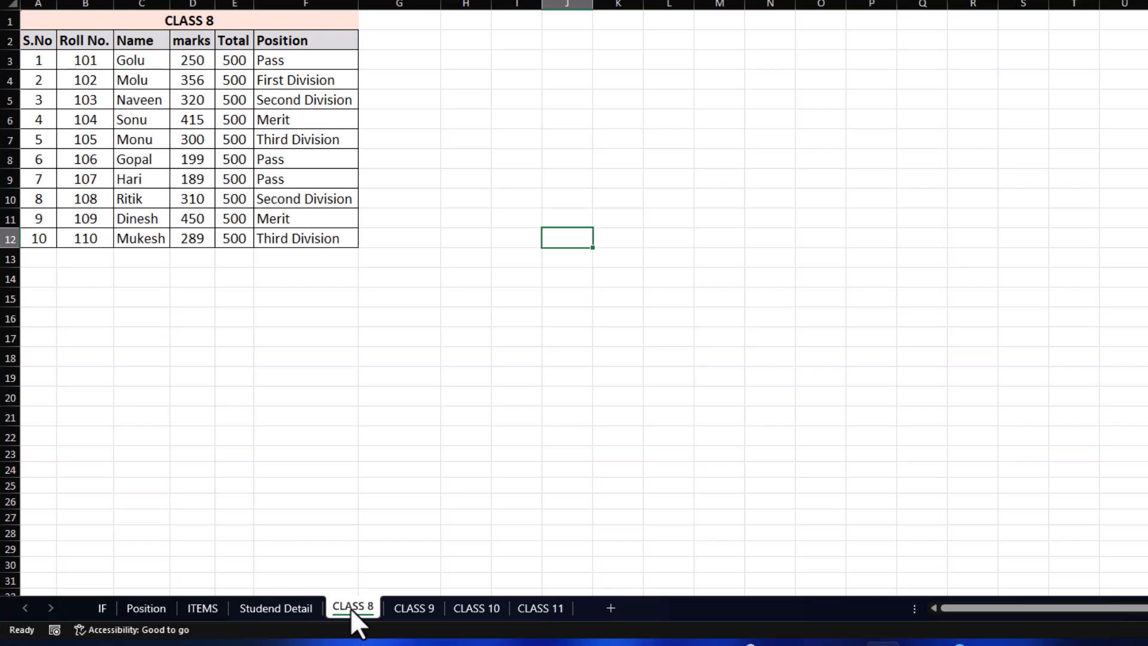
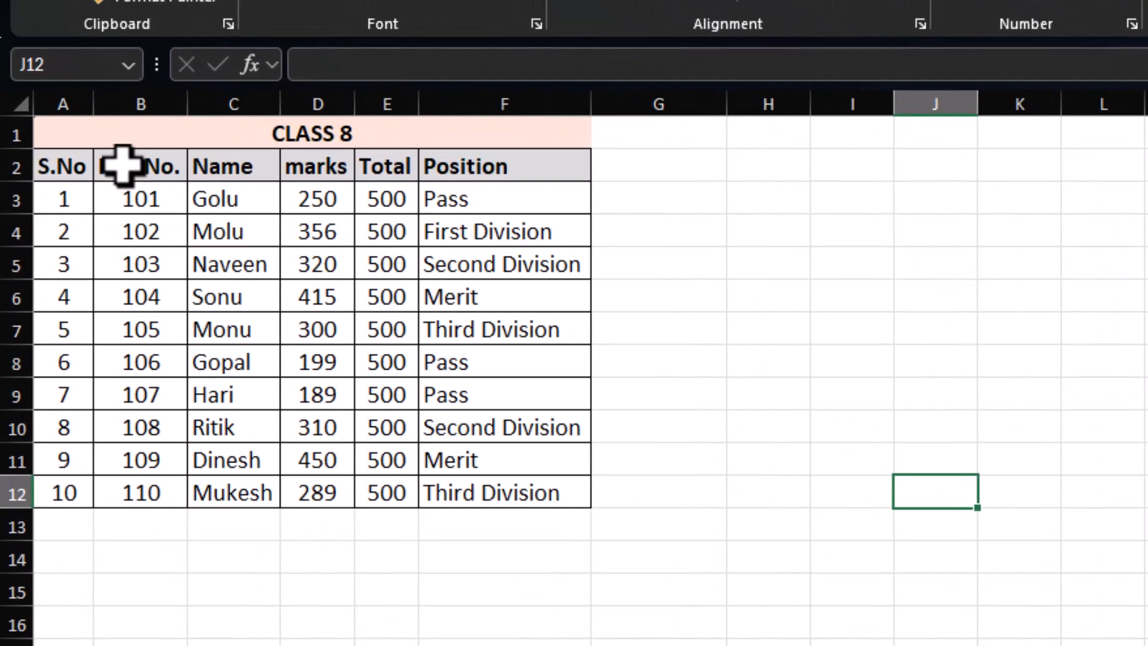
Name the range B2:F12 on the CLASS 8 sheet class8.
left_click_drag(75, 39, 176, 55)
left_click_drag(292, 191, 507, 483)
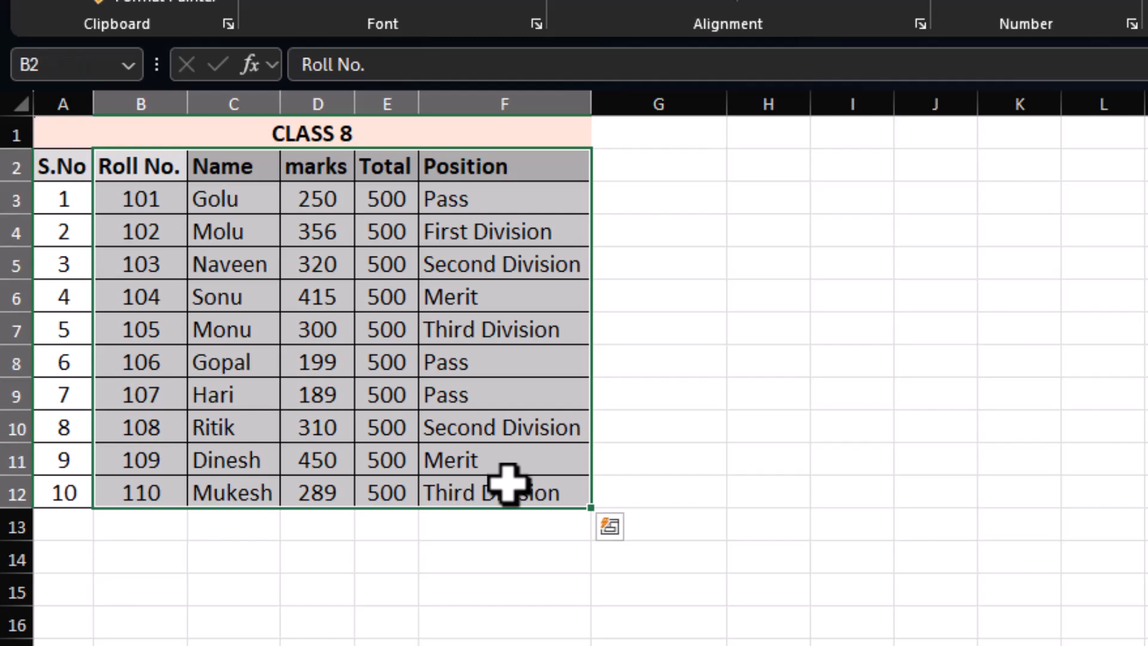
left_click(80, 65)
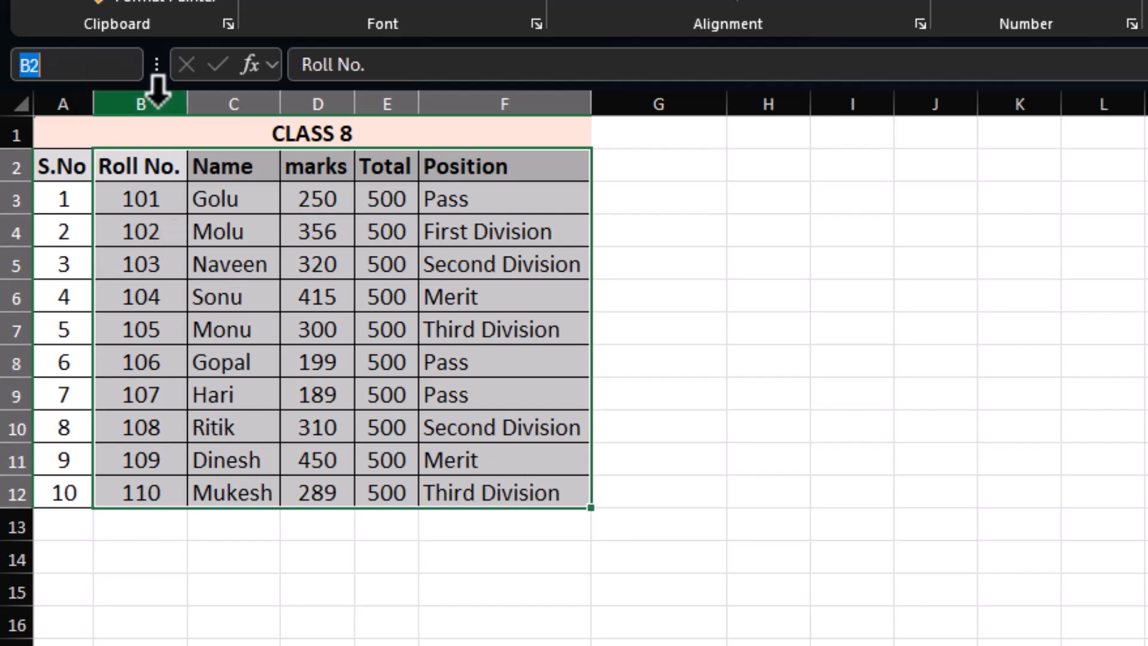
type("class8")
key("Return")
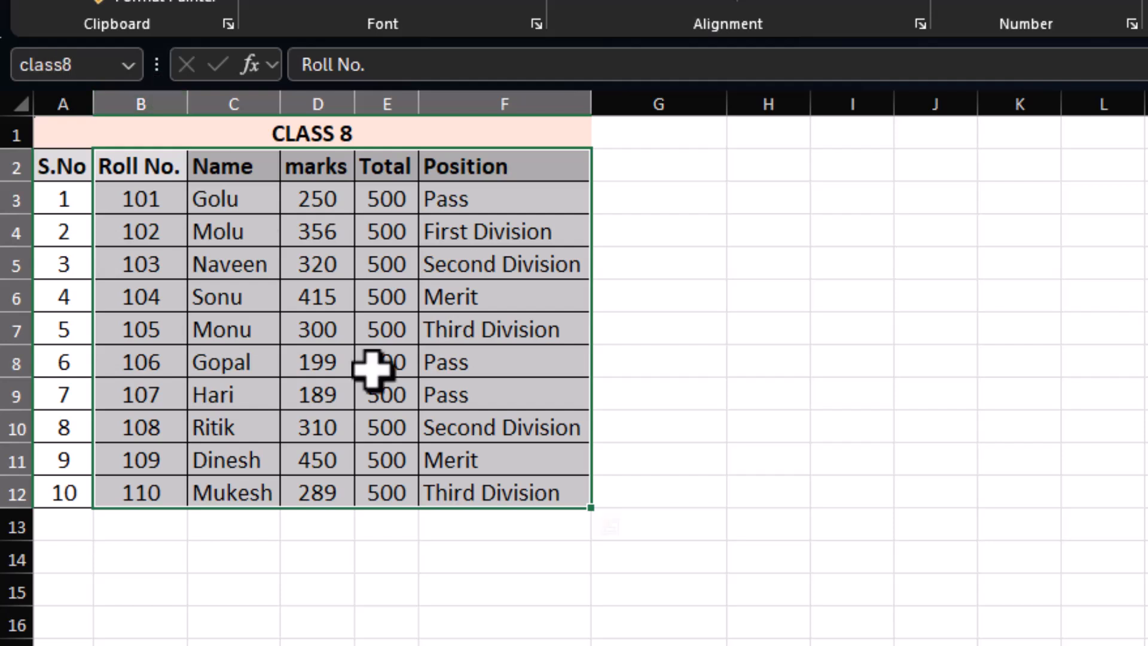
Name the range B2:F12 on the CLASS 9 sheet class9.
left_click(505, 644)
key("ctrl+Page_Down")
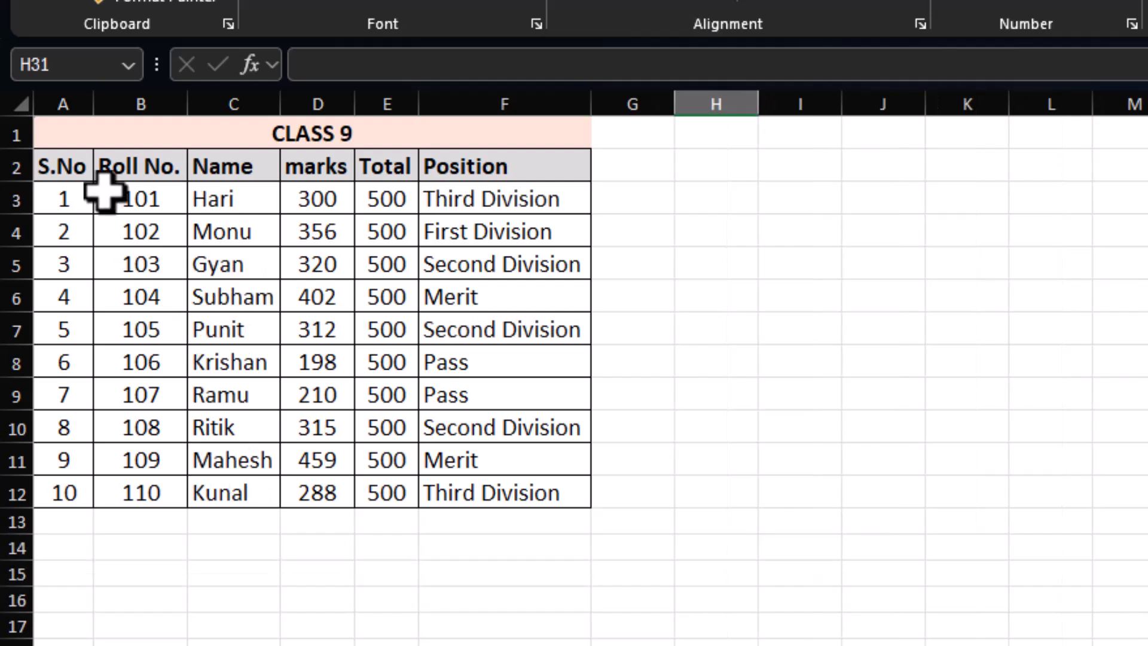
left_click_drag(134, 172, 520, 481)
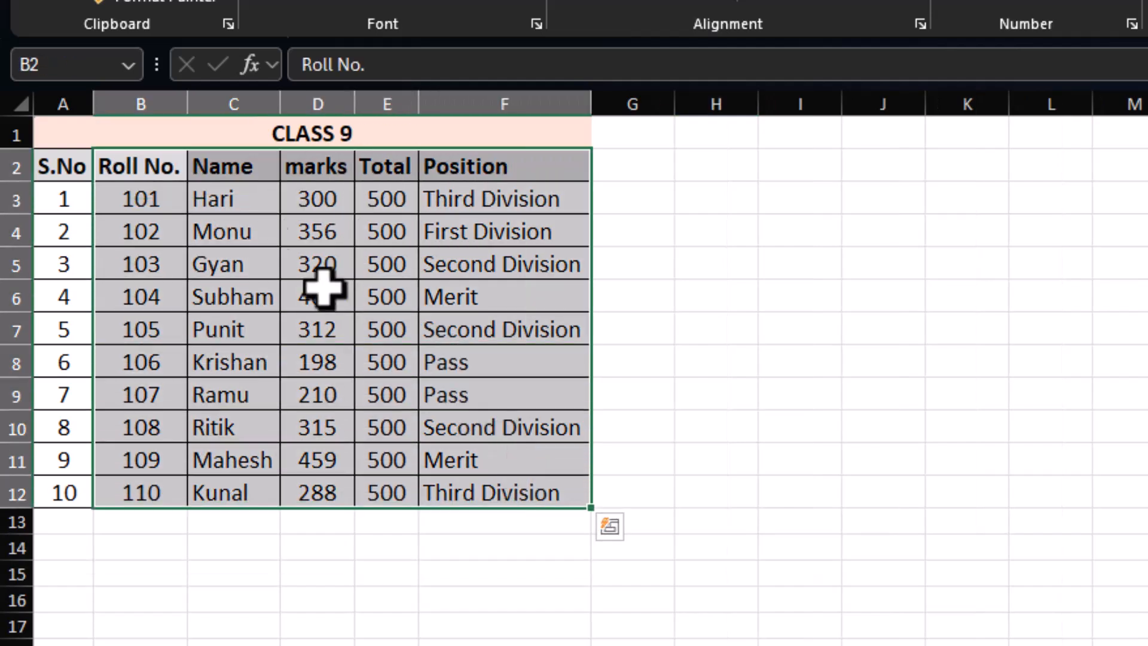
left_click(75, 74)
type("class")
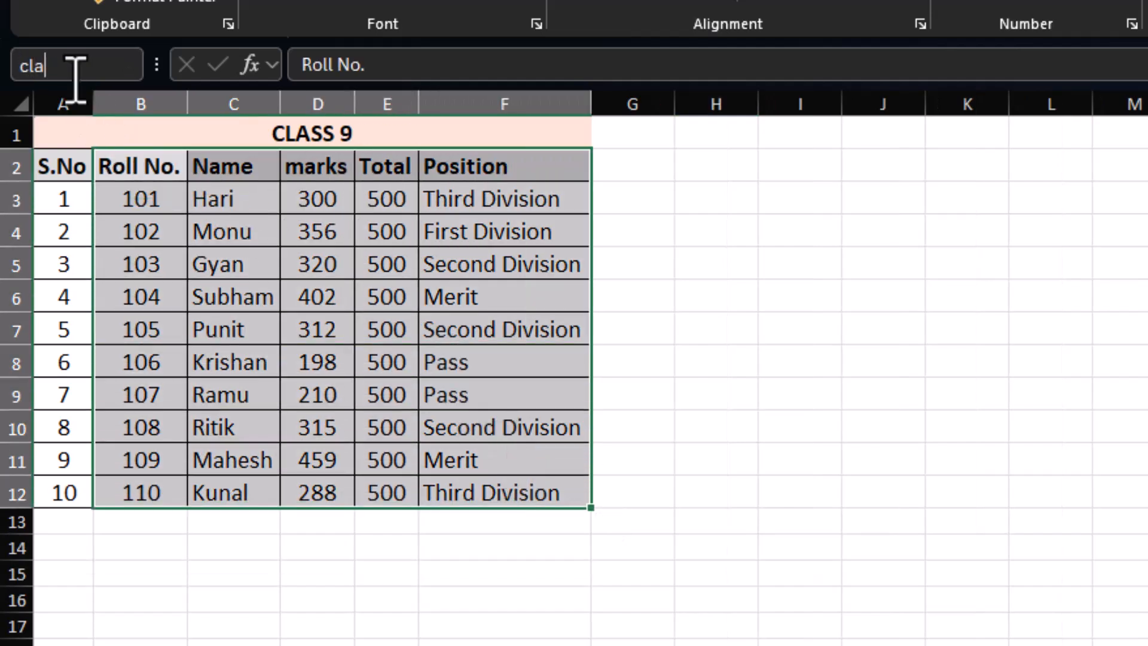
type("9")
key("Return")
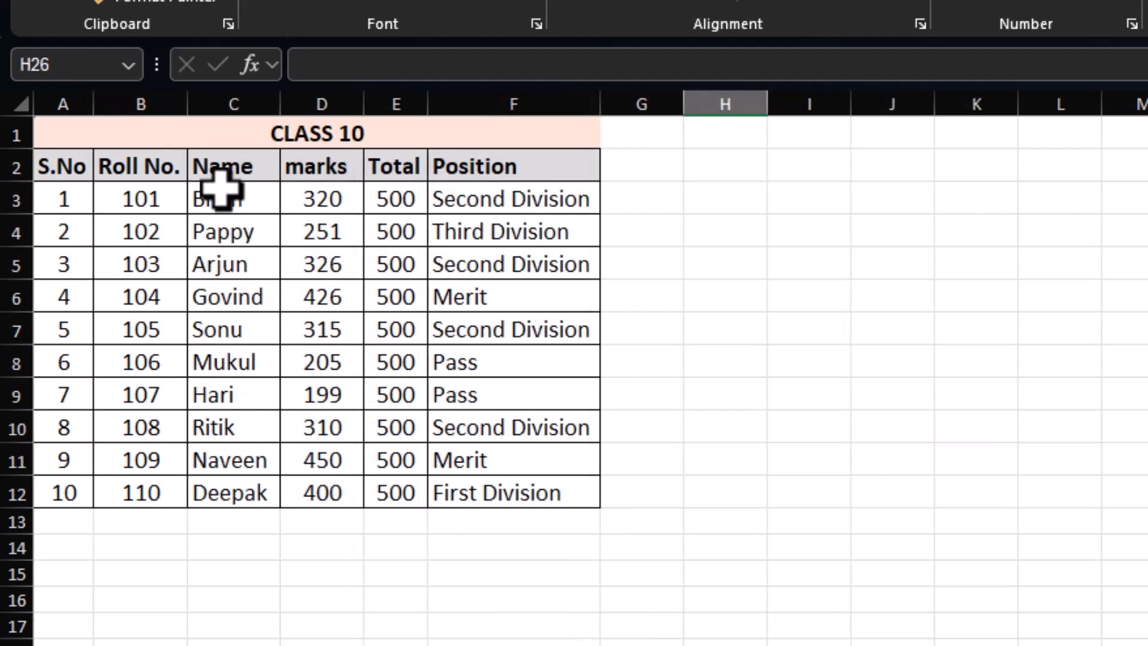
Name the range B2:F12 on the CLASS 10 sheet class10.
left_click(143, 177)
left_click_drag(142, 176, 546, 493)
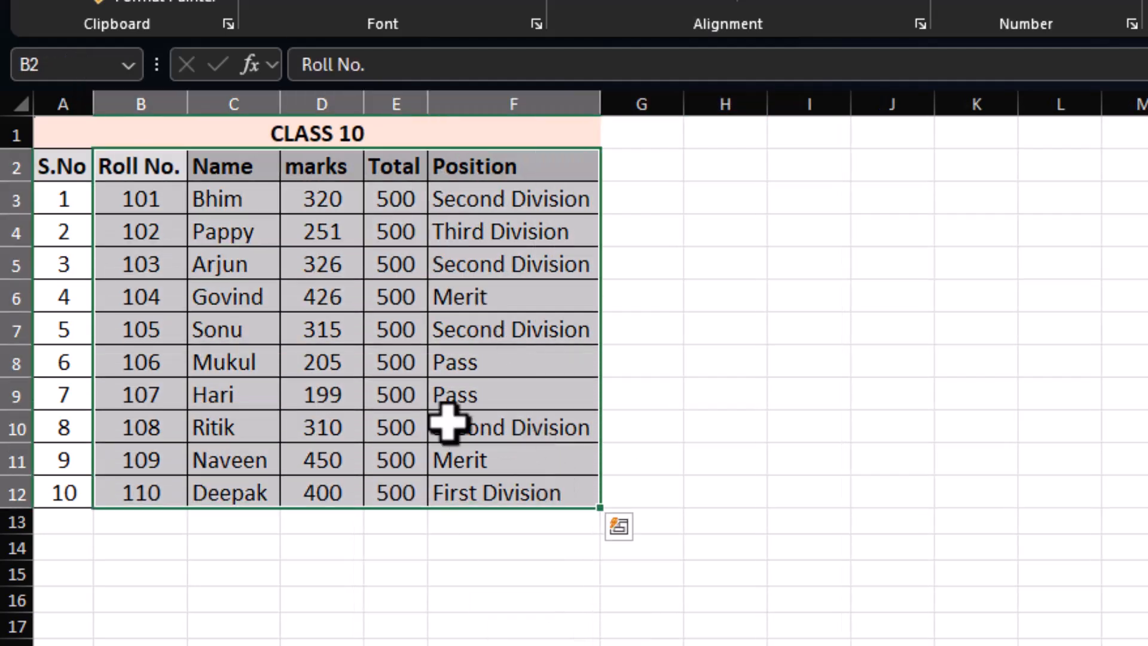
left_click(86, 70)
type("class")
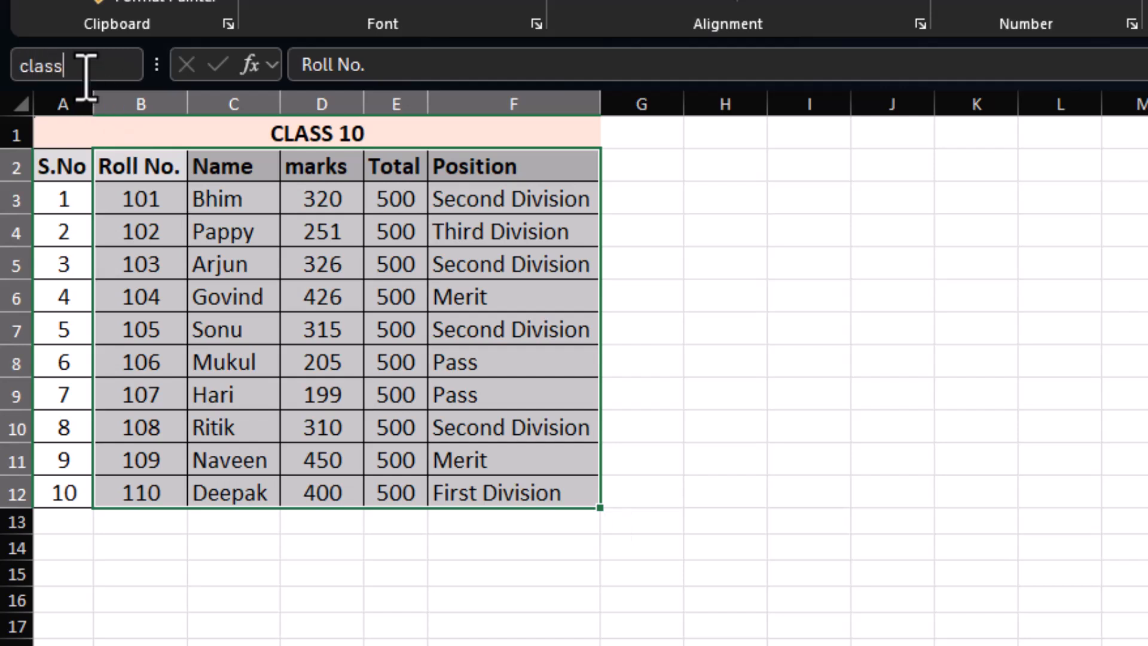
type("10")
key("Return")
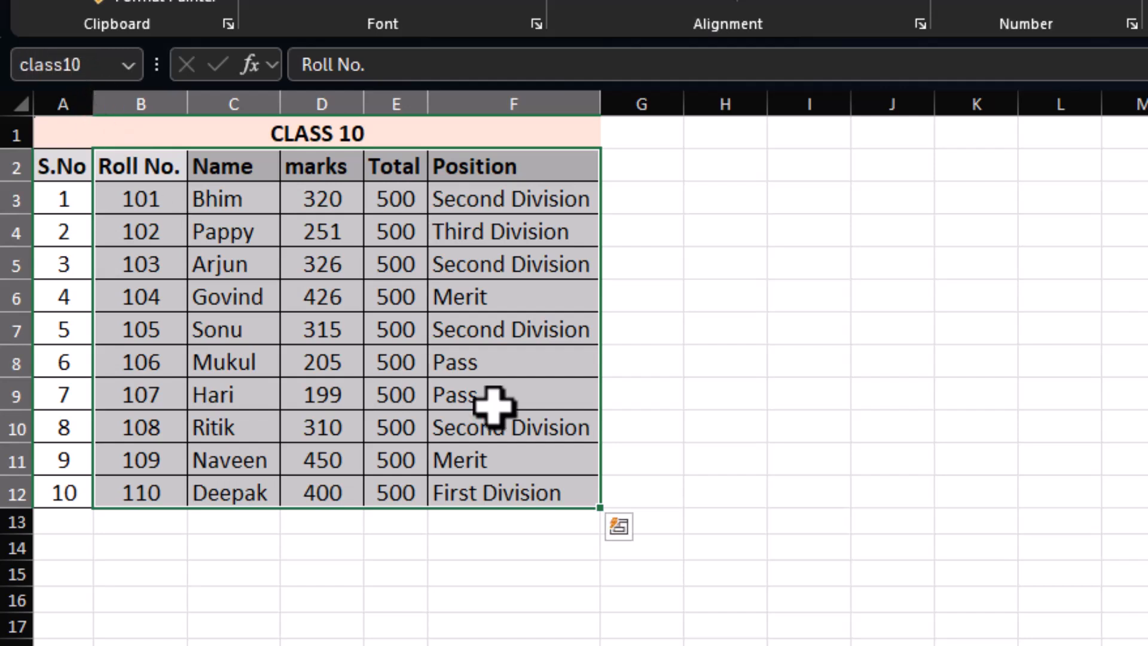
Name the range B2:F12 on the CLASS 11 sheet class11.
left_click(492, 397)
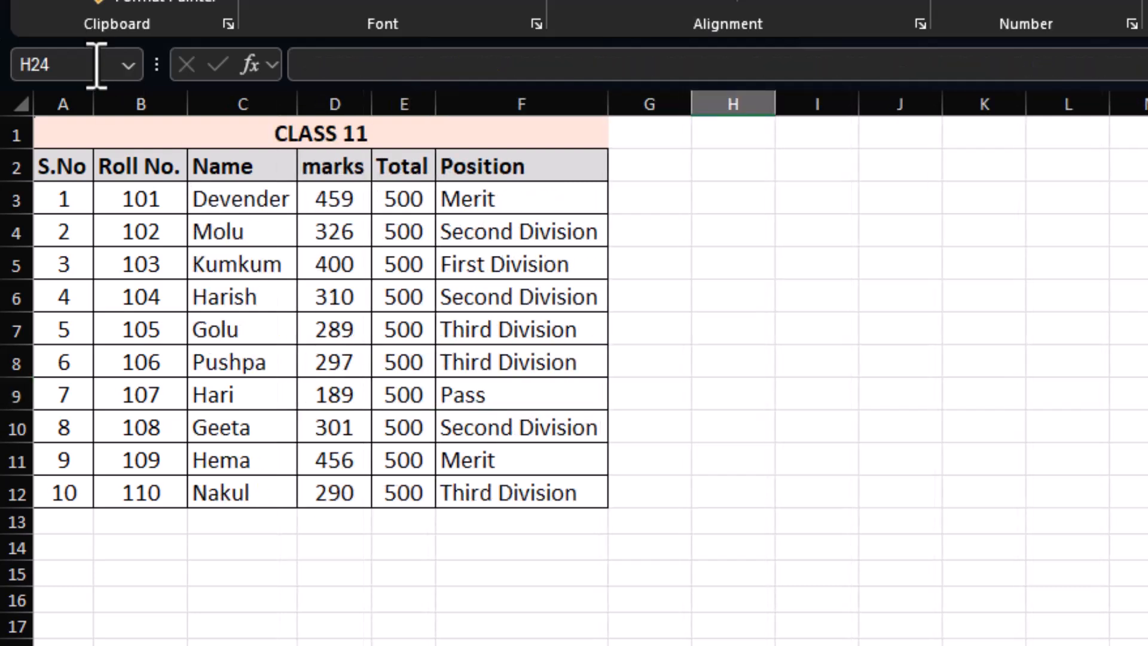
left_click_drag(90, 150, 513, 486)
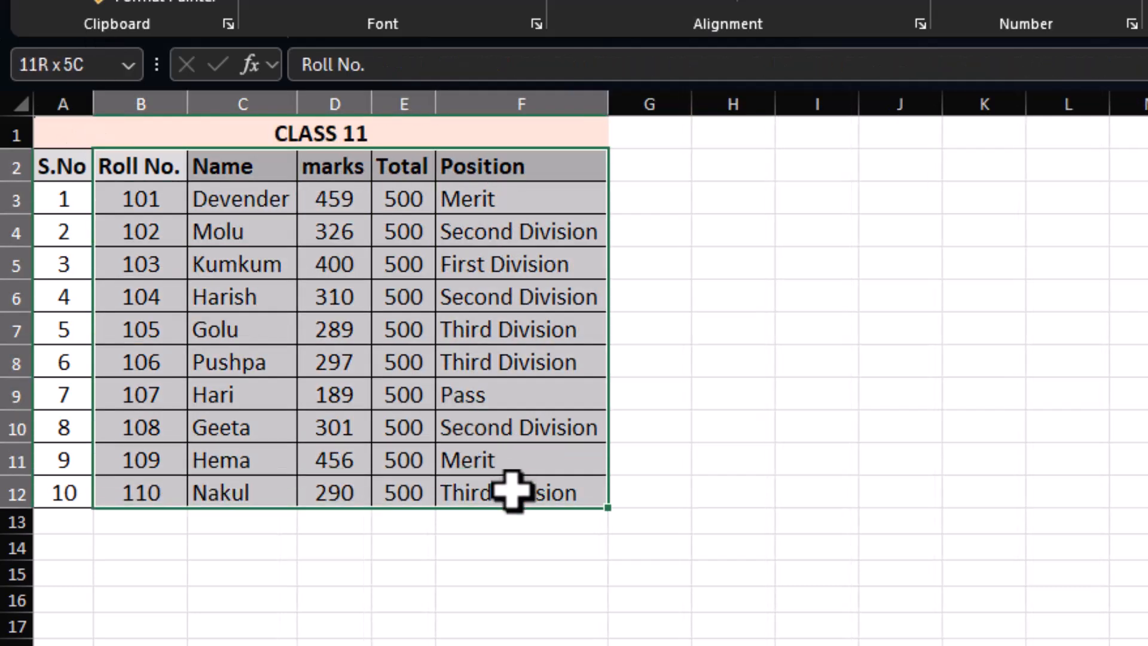
left_click(82, 69)
type("class")
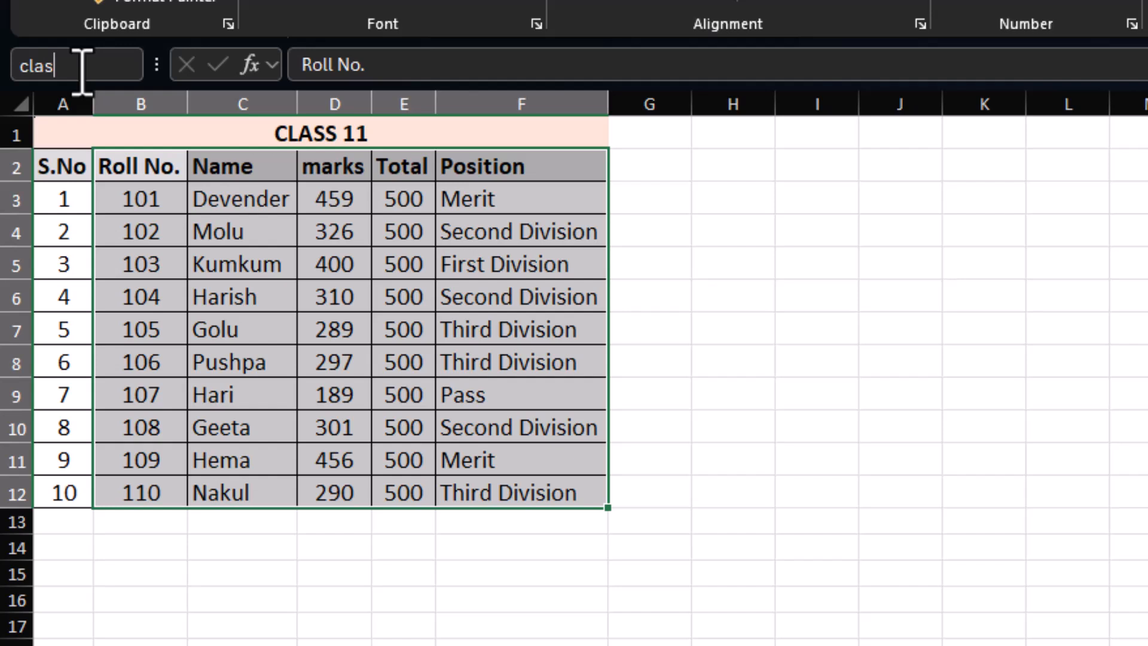
type("11")
key("Return")
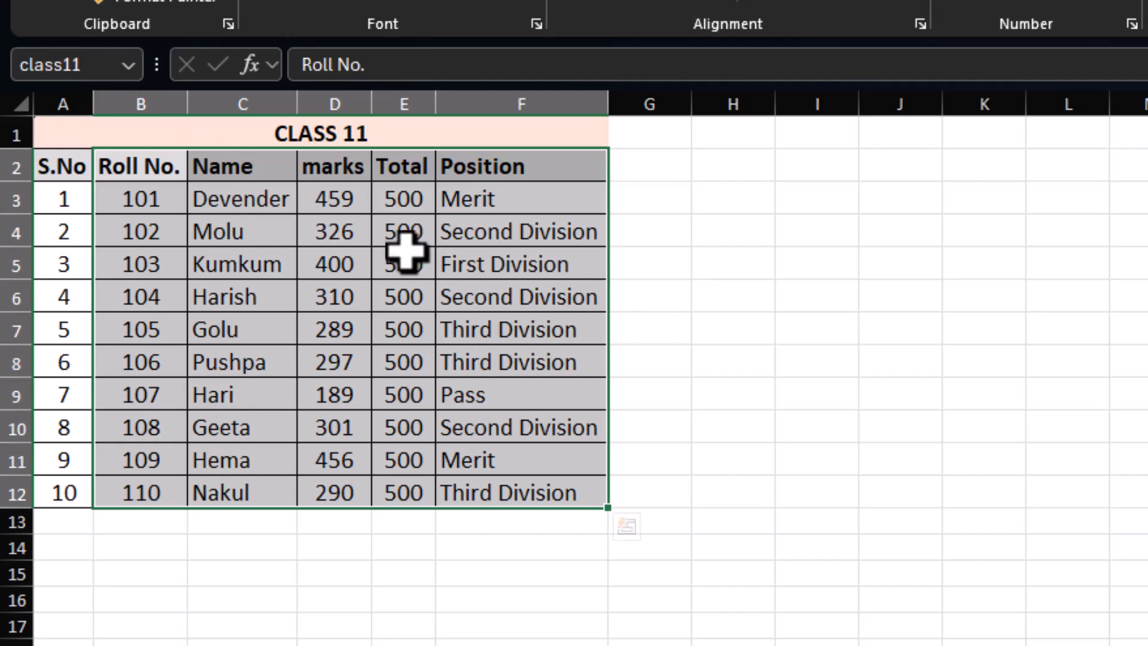
left_click(694, 356)
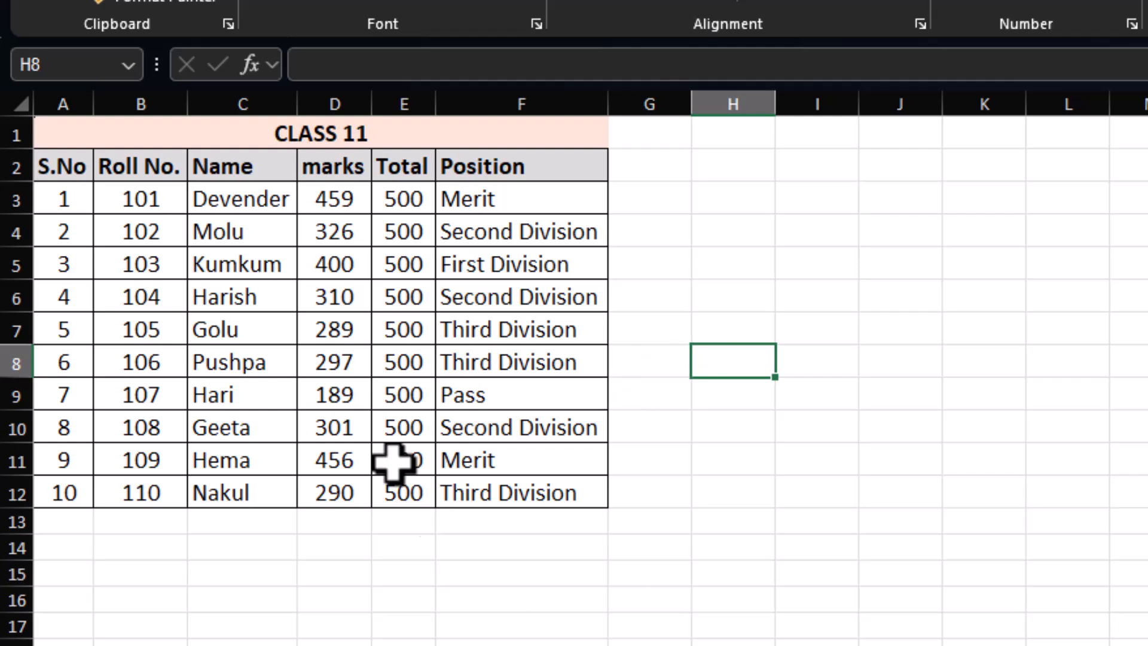
left_click(338, 371)
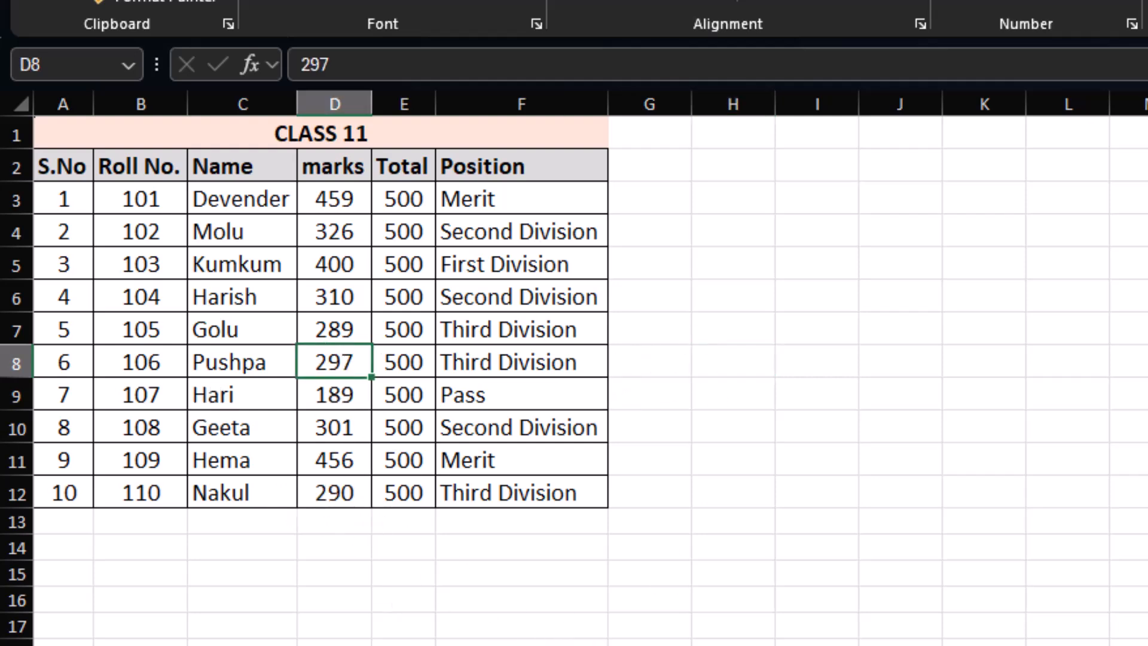
Return to the Student Detail sheet and select the empty Roll No. cell A7.
key("ctrl+Page_Up")
key("ctrl+Page_Up")
key("ctrl+Page_Up")
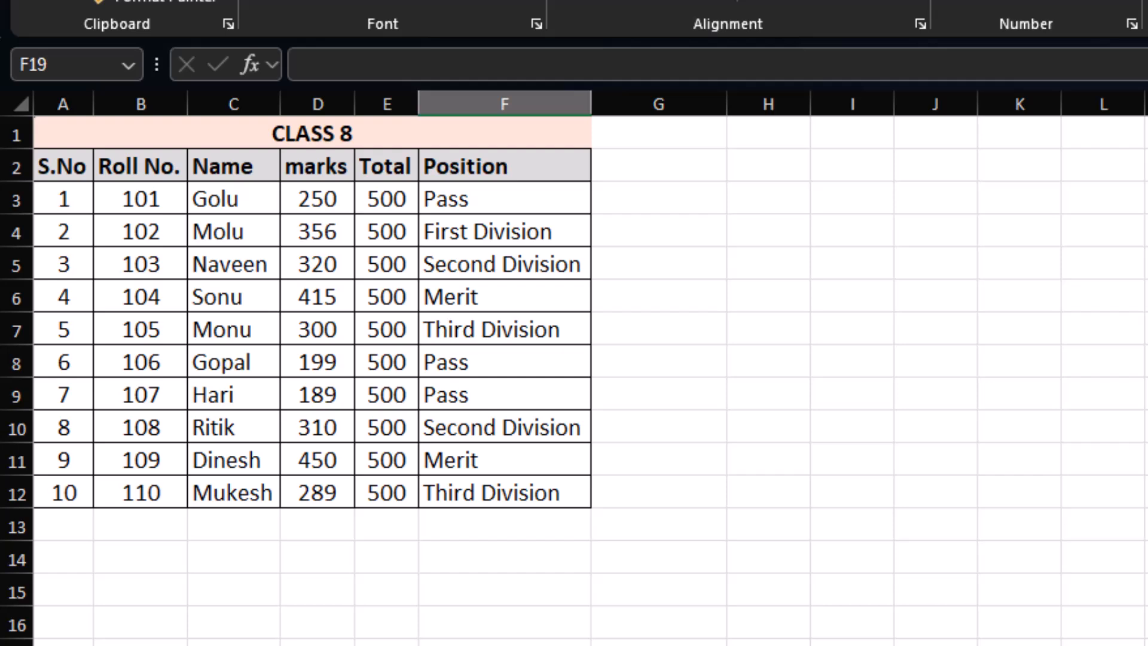
key("ctrl+Page_Up")
left_click(110, 328)
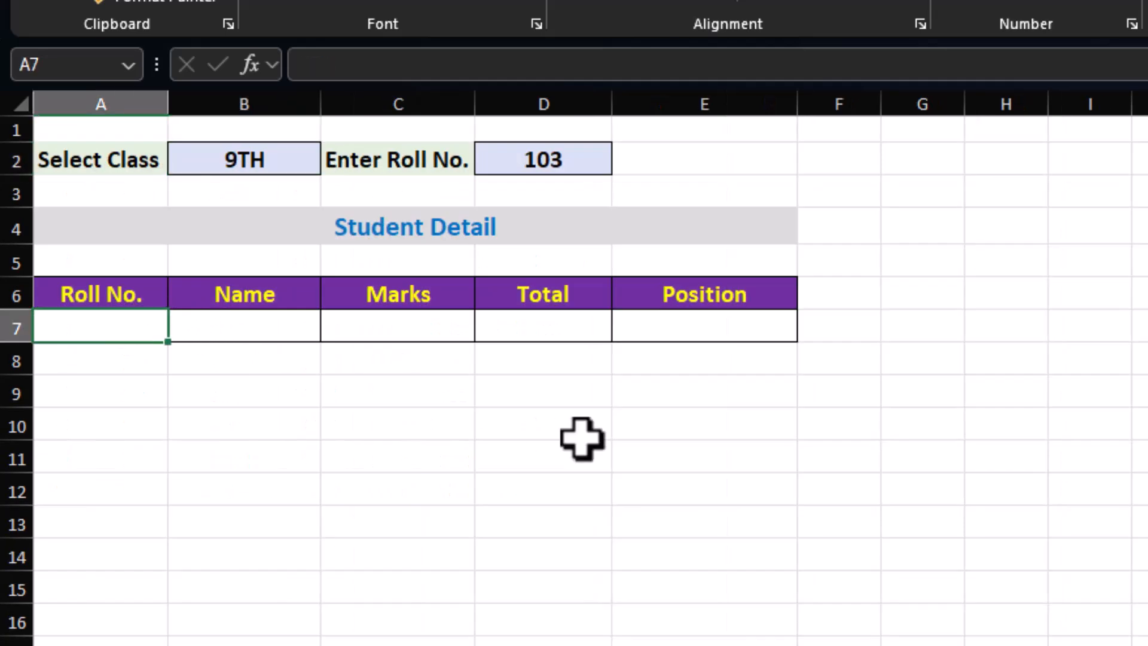
type("=vl")
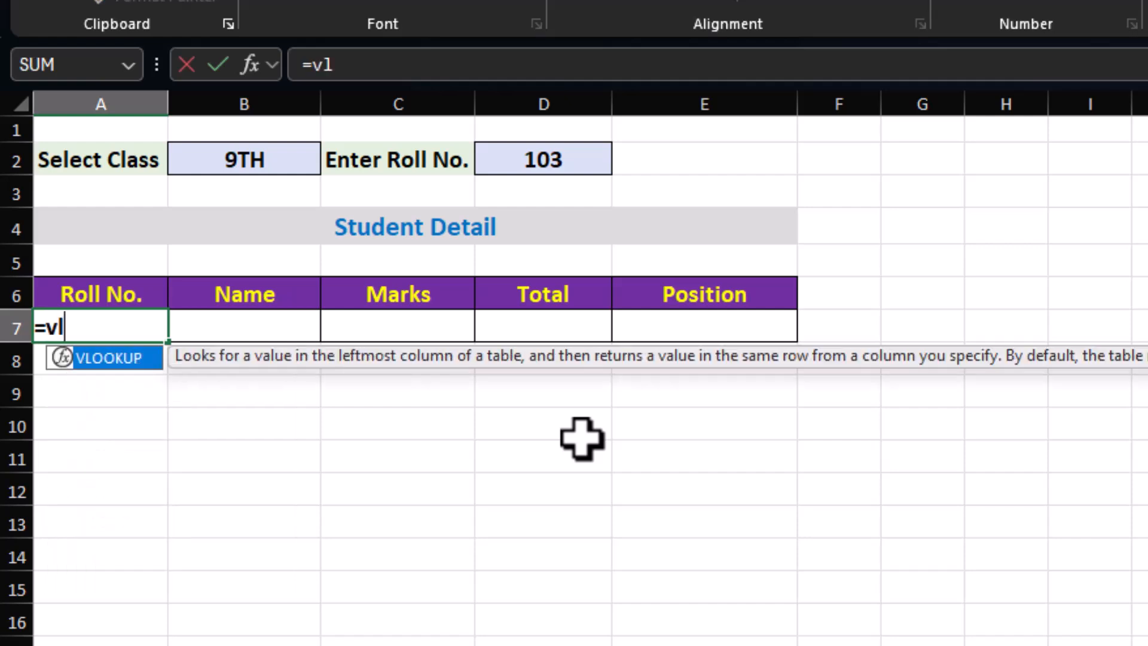
type("ookup(")
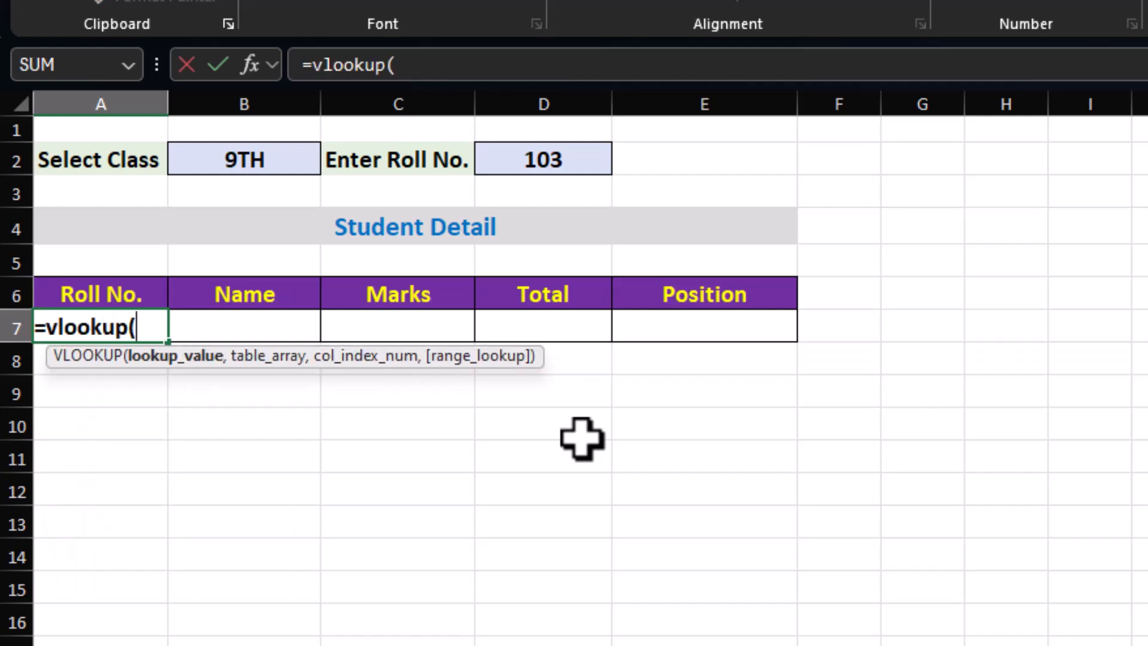
left_click(551, 159)
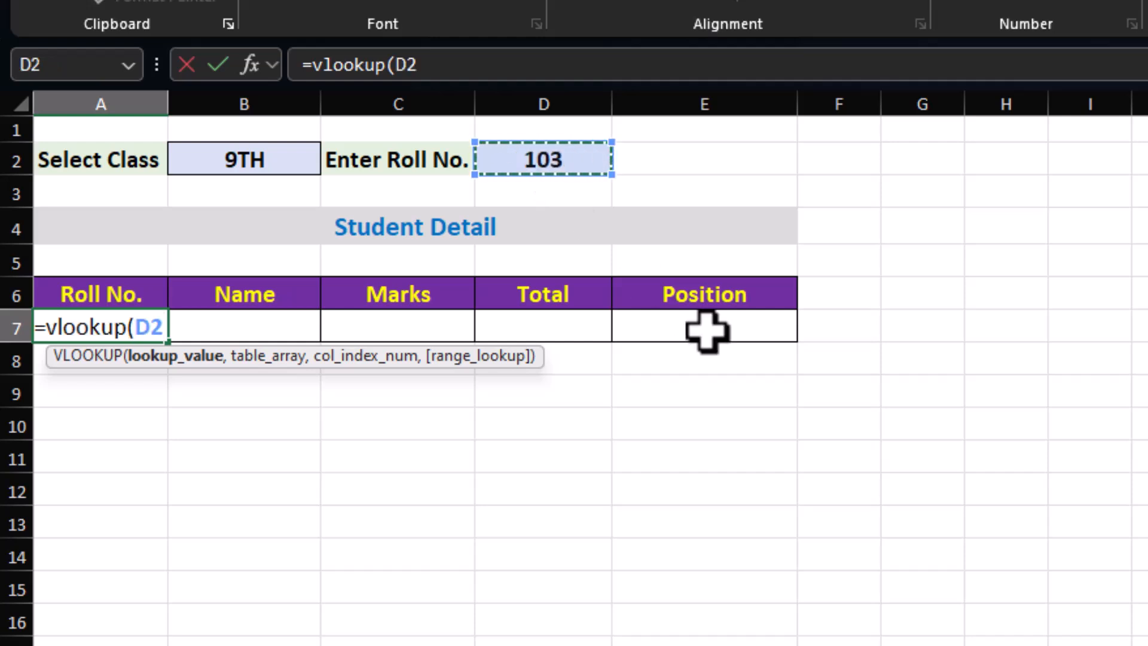
key("F4")
left_click_drag(255, 358, 336, 450)
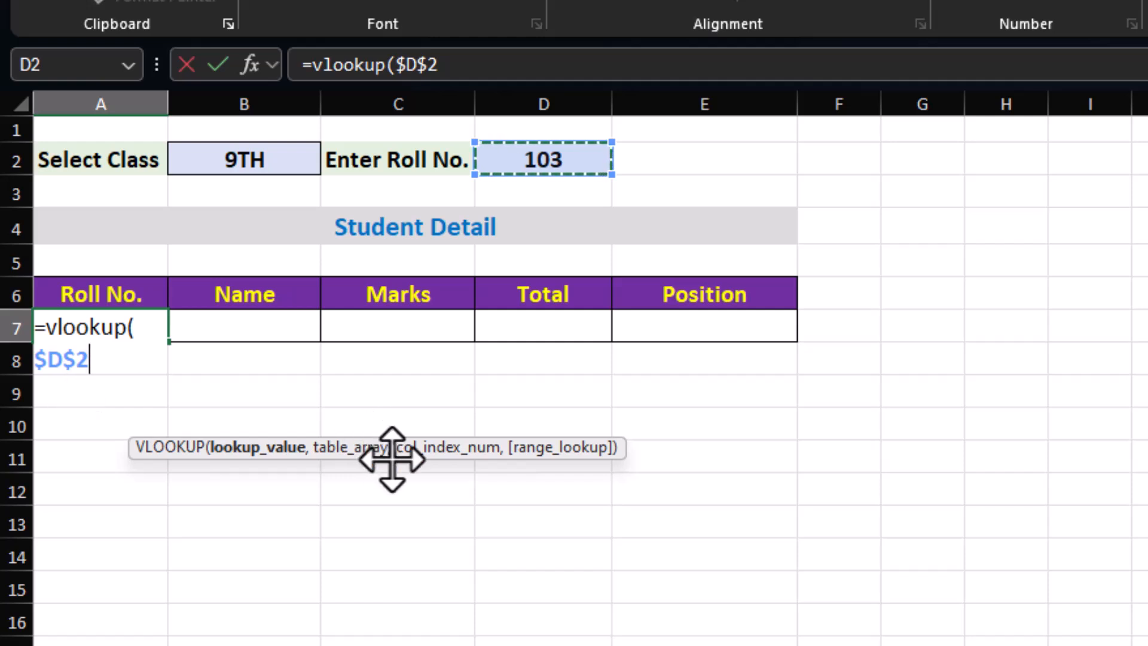
type(",")
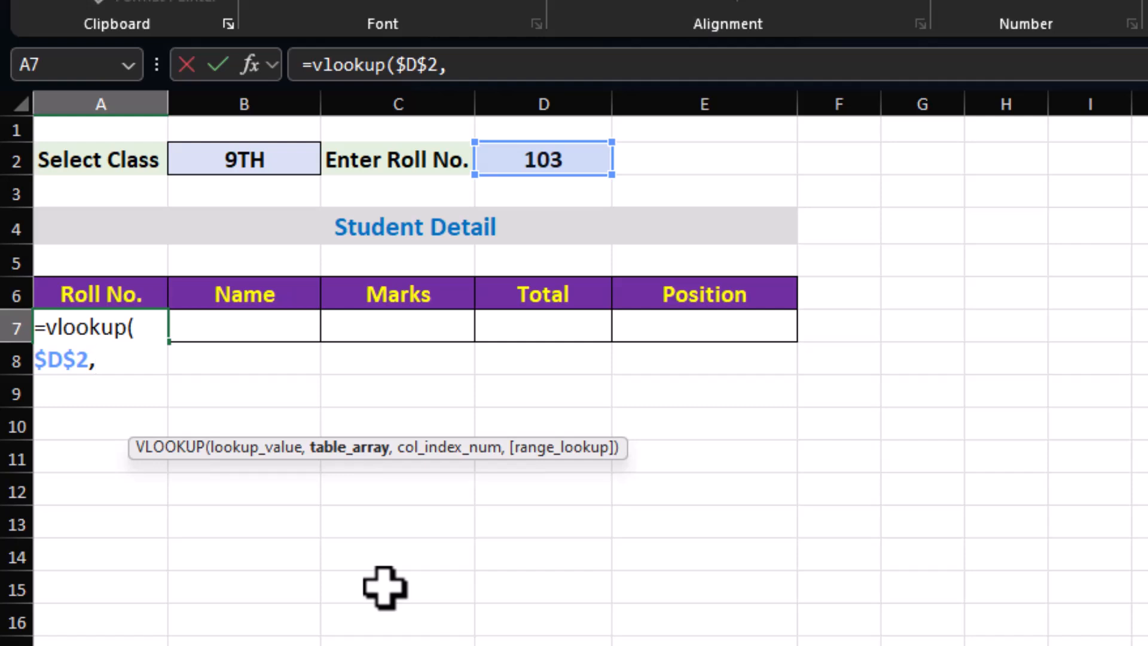
type("swithc")
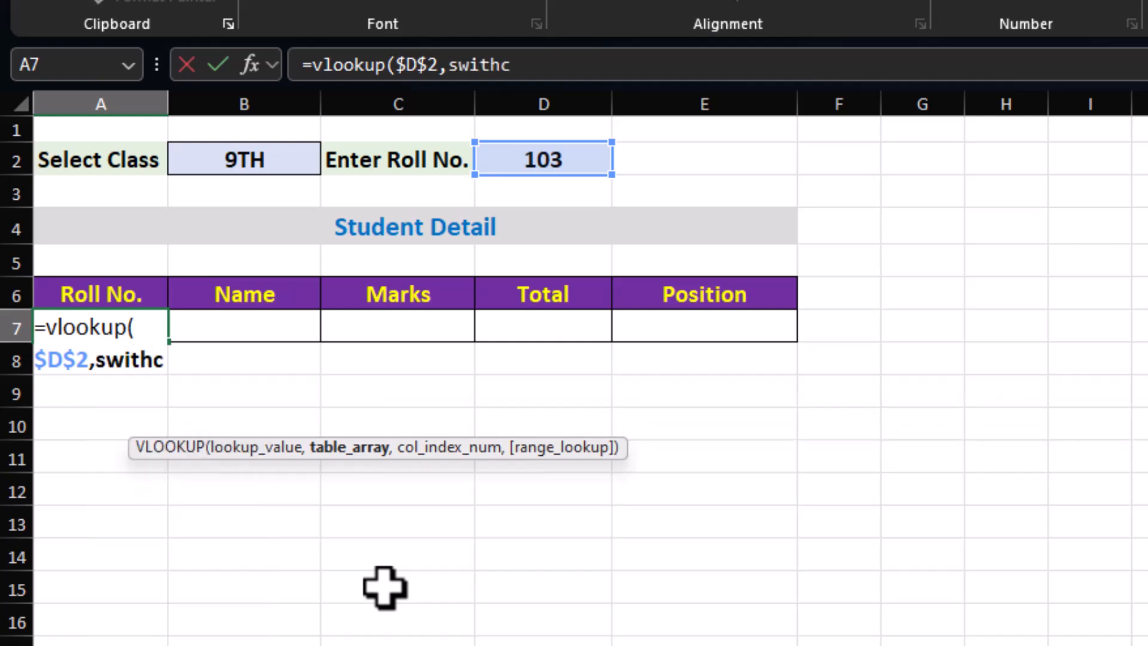
key("BackSpace")
key("BackSpace")
key("BackSpace")
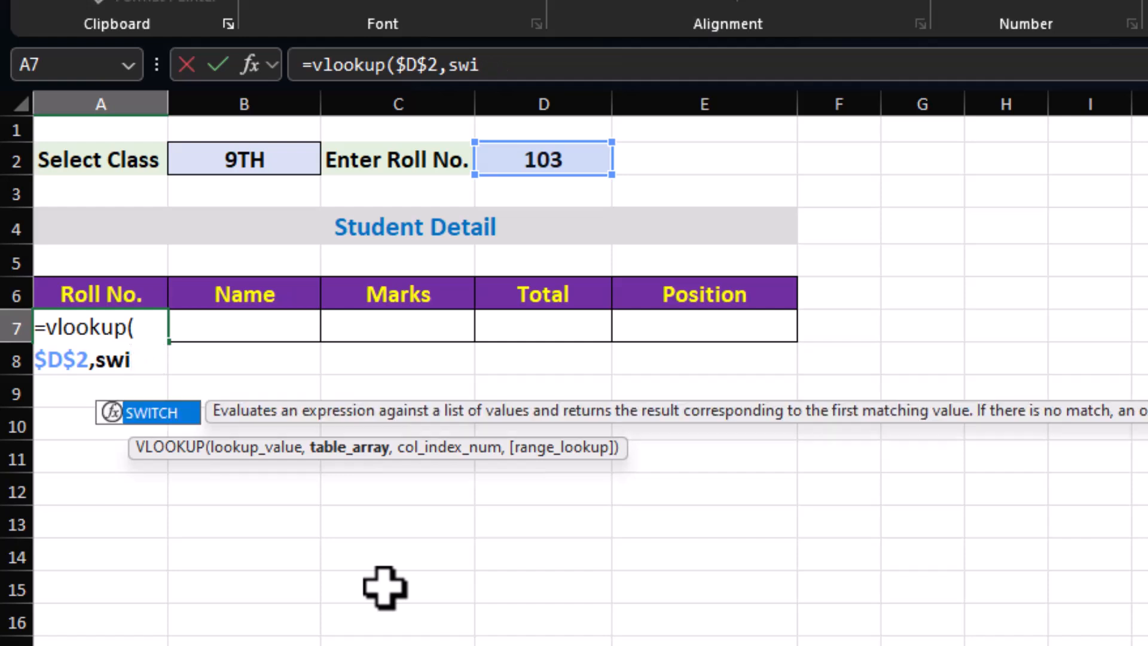
type("tch(")
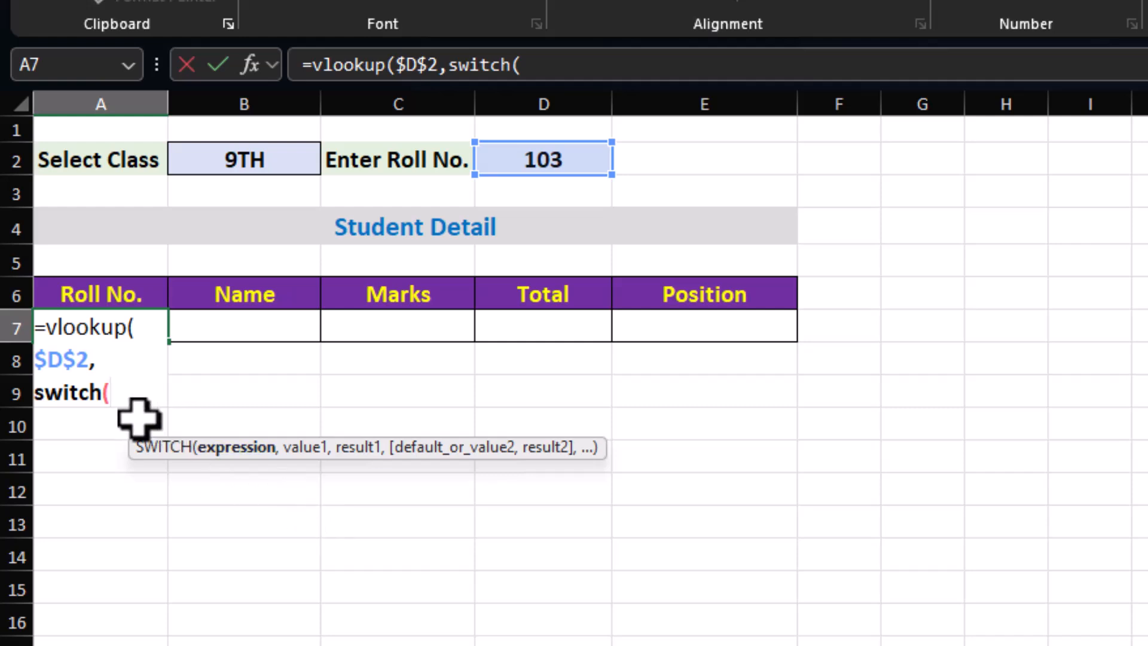
left_click(124, 383)
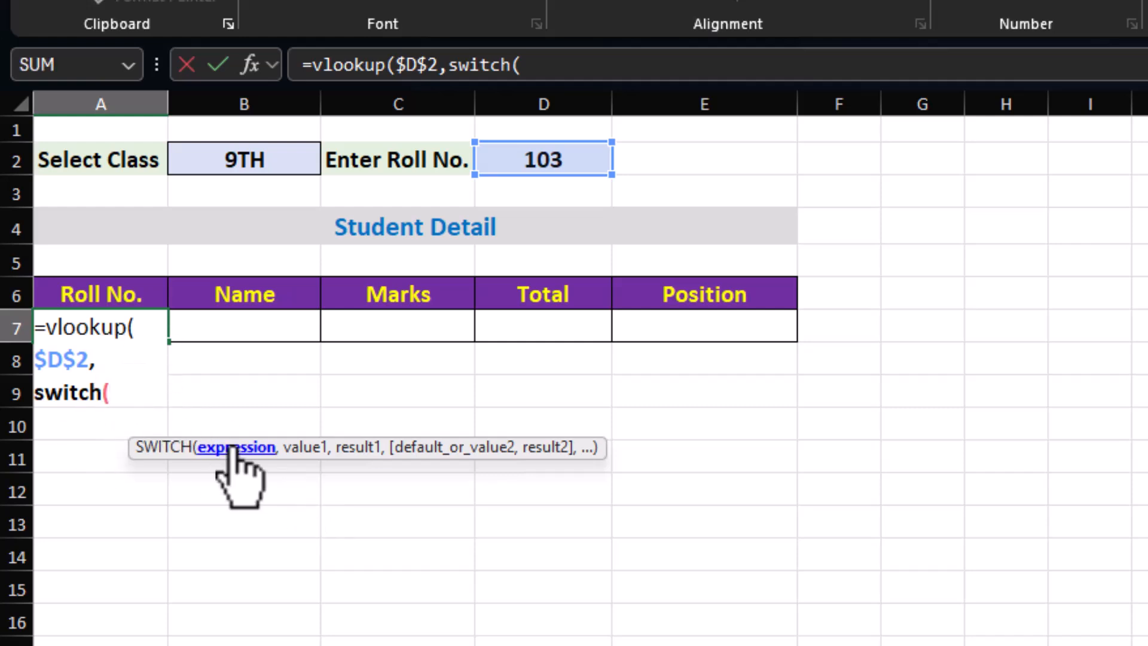
key("Escape")
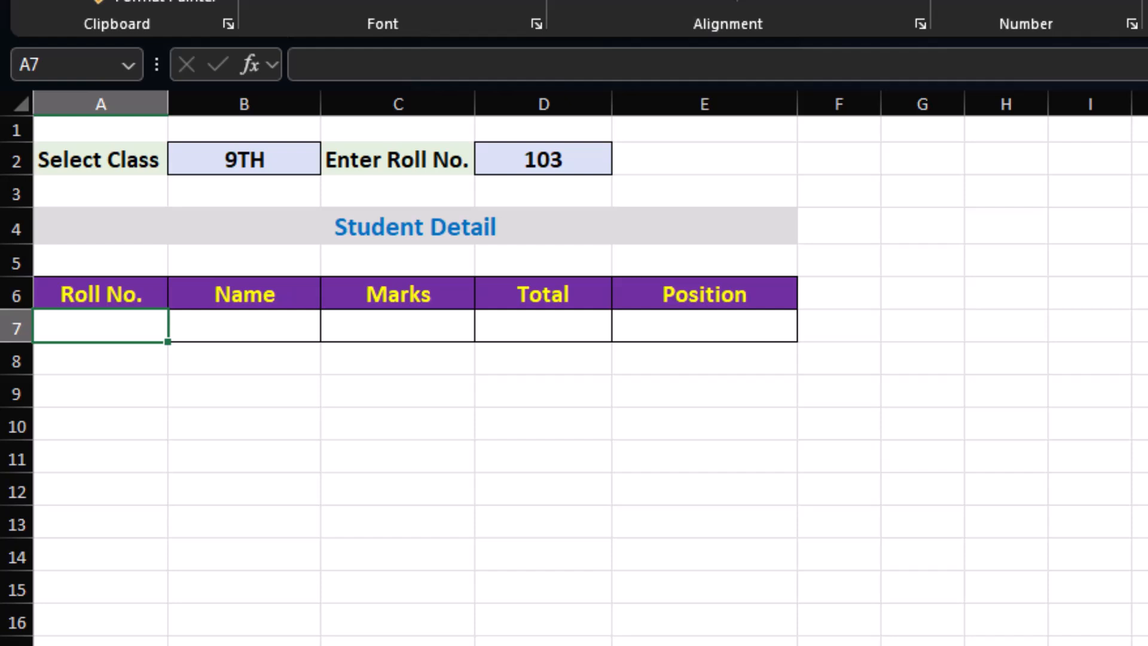
Start a VLOOKUP formula in A7 with $D$2 as the lookup value and a SWITCH on $B$2 as the table array.
type("=vlookup")
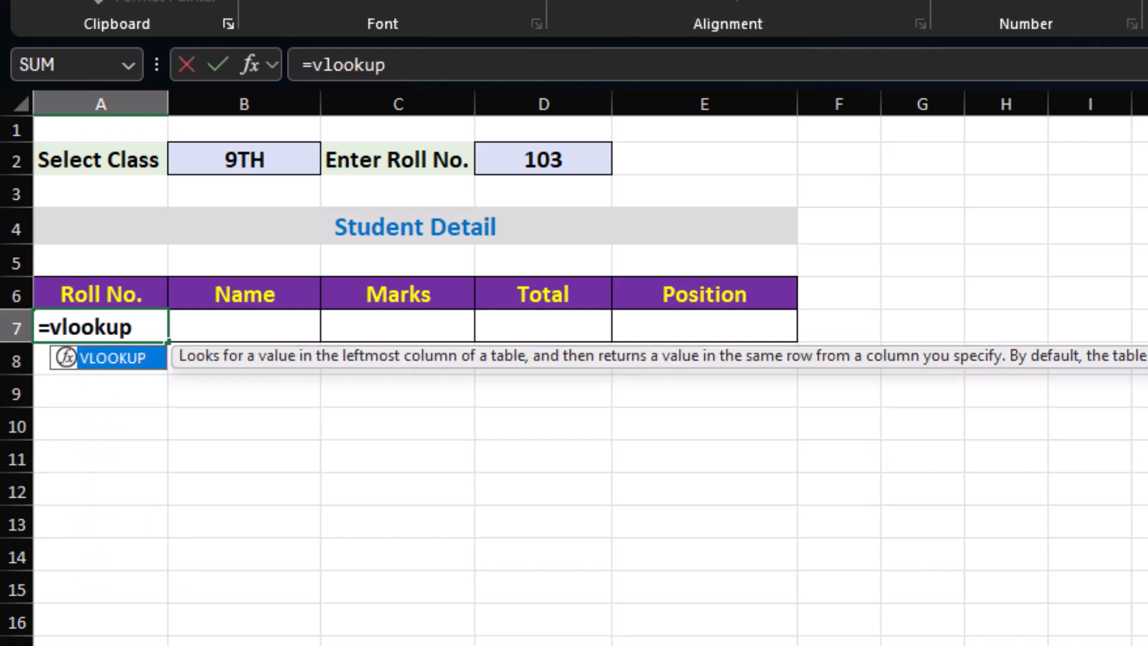
type("(")
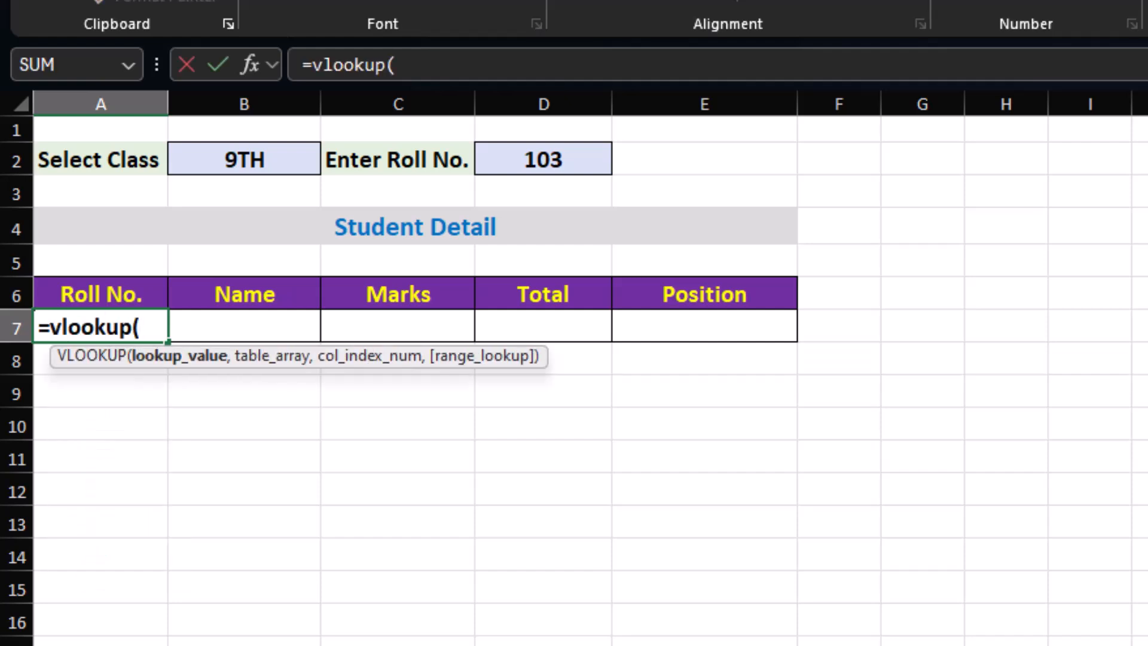
left_click(555, 159)
key("F4")
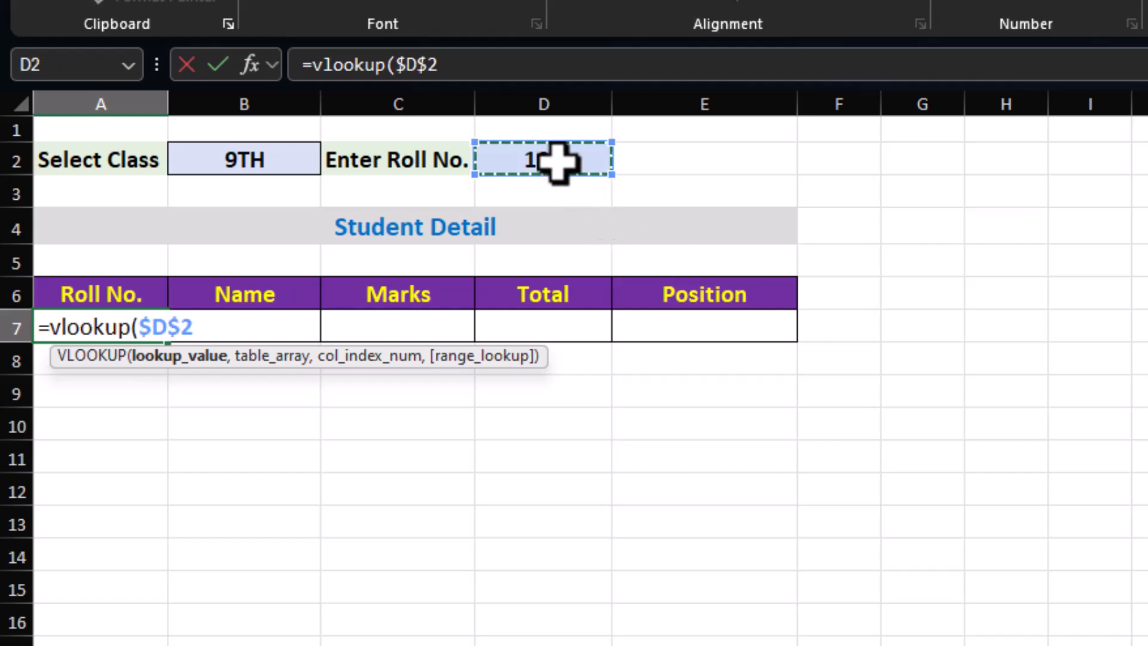
type(",sw")
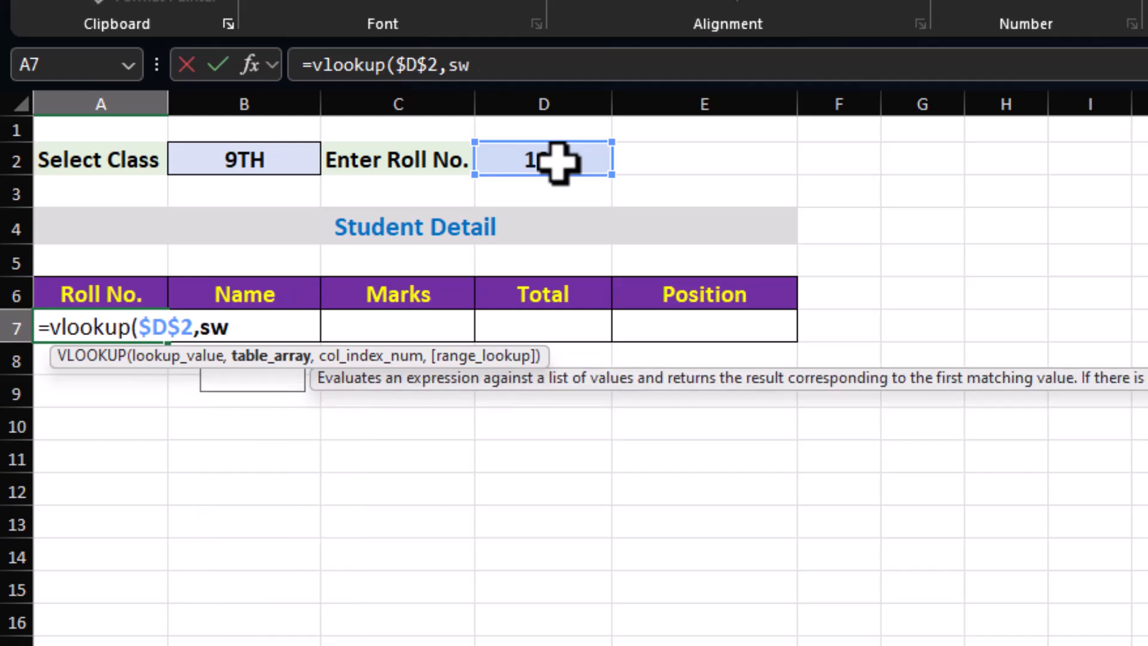
type("itch(")
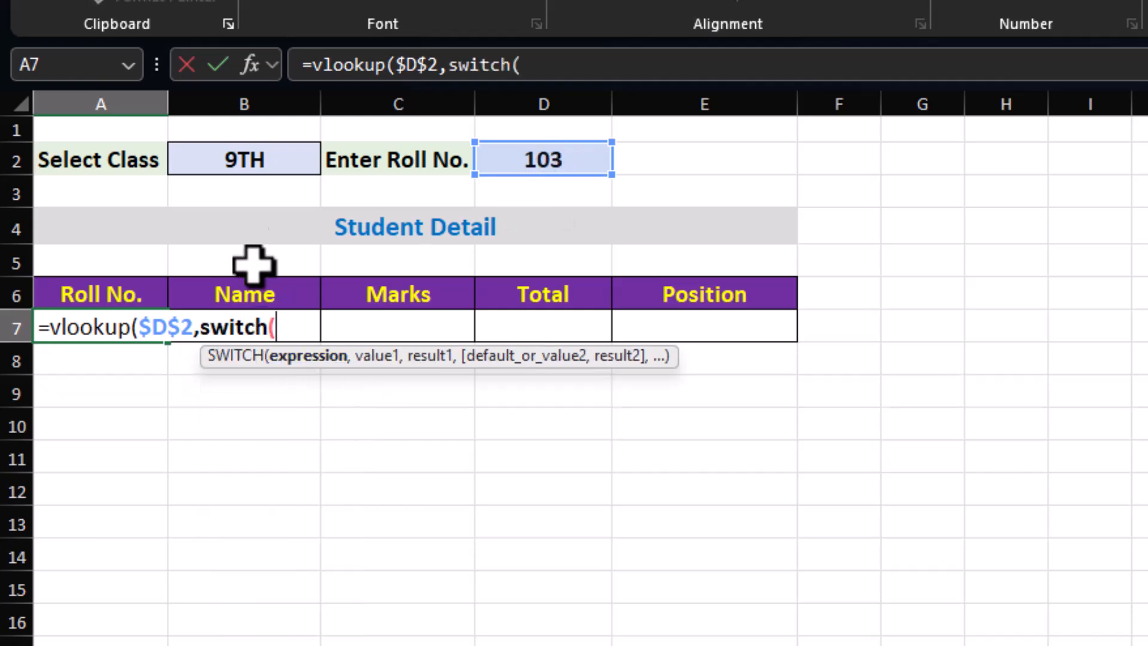
left_click(233, 155)
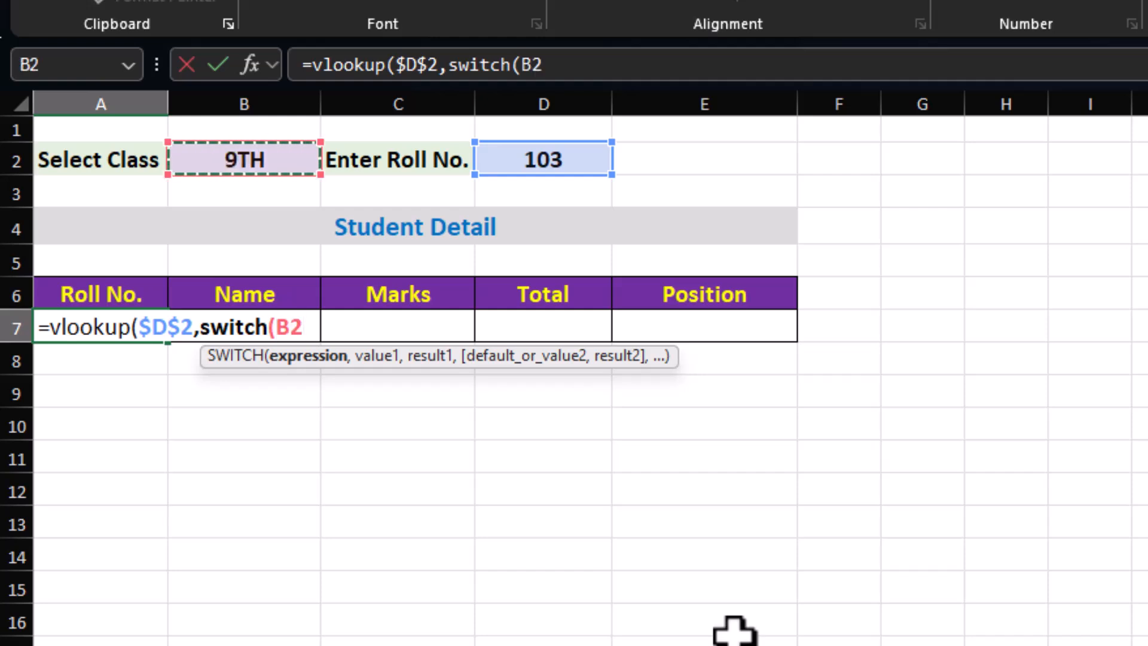
key("F4")
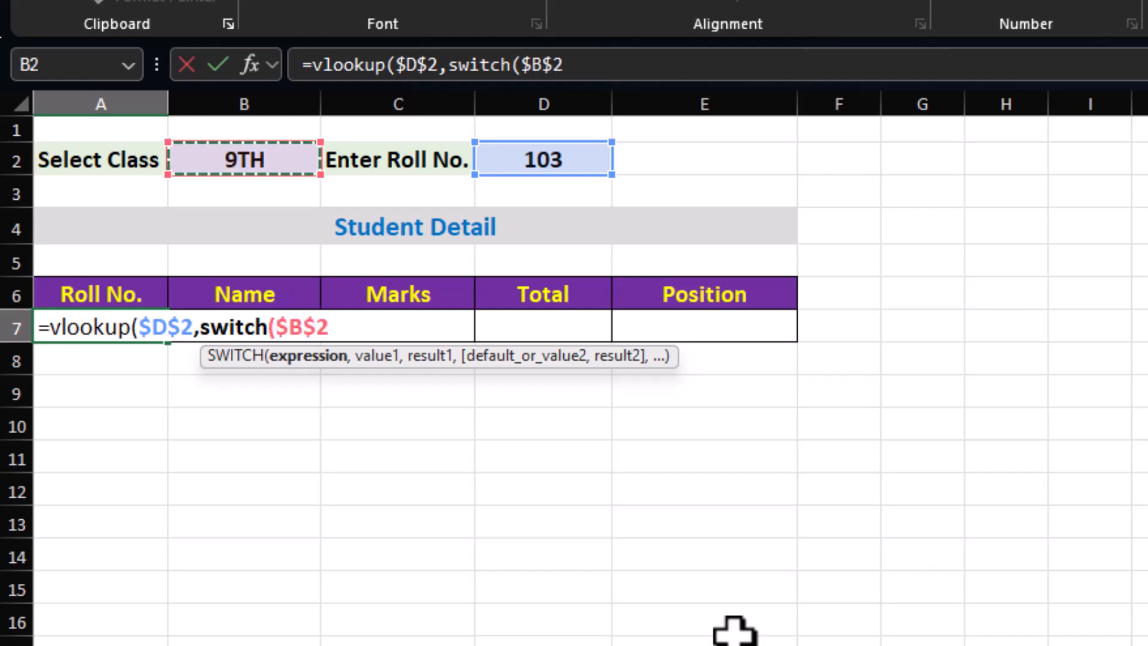
Add "9th" as the first SWITCH value, with the quoted text "class9" as its result.
type(",")
type("\"9th")
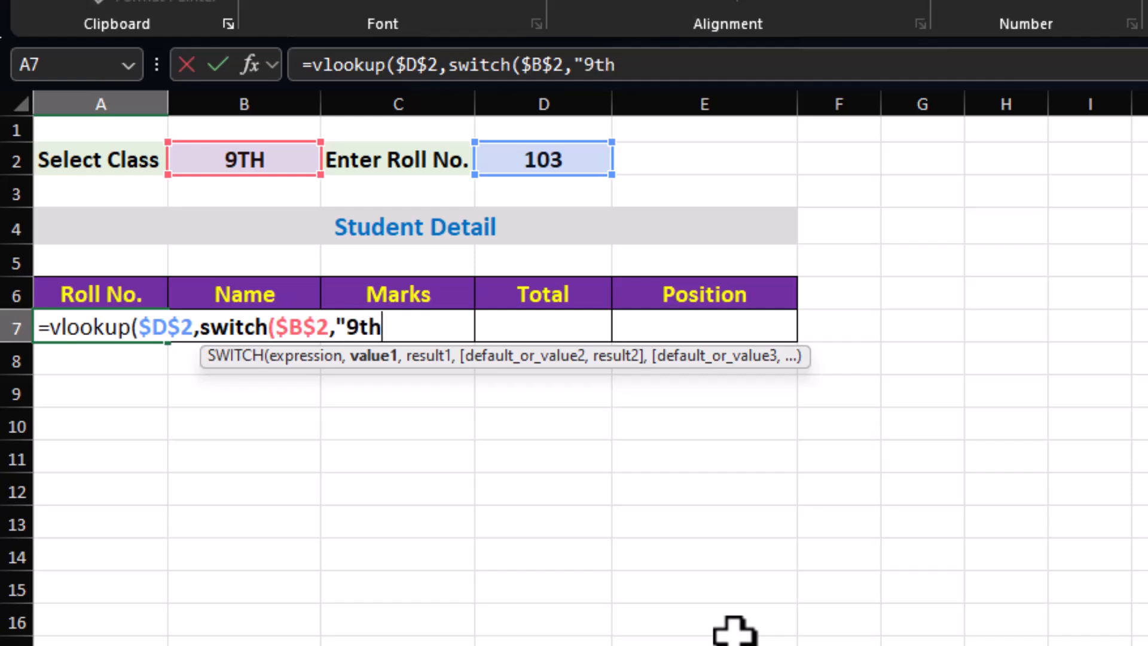
type("\",\"")
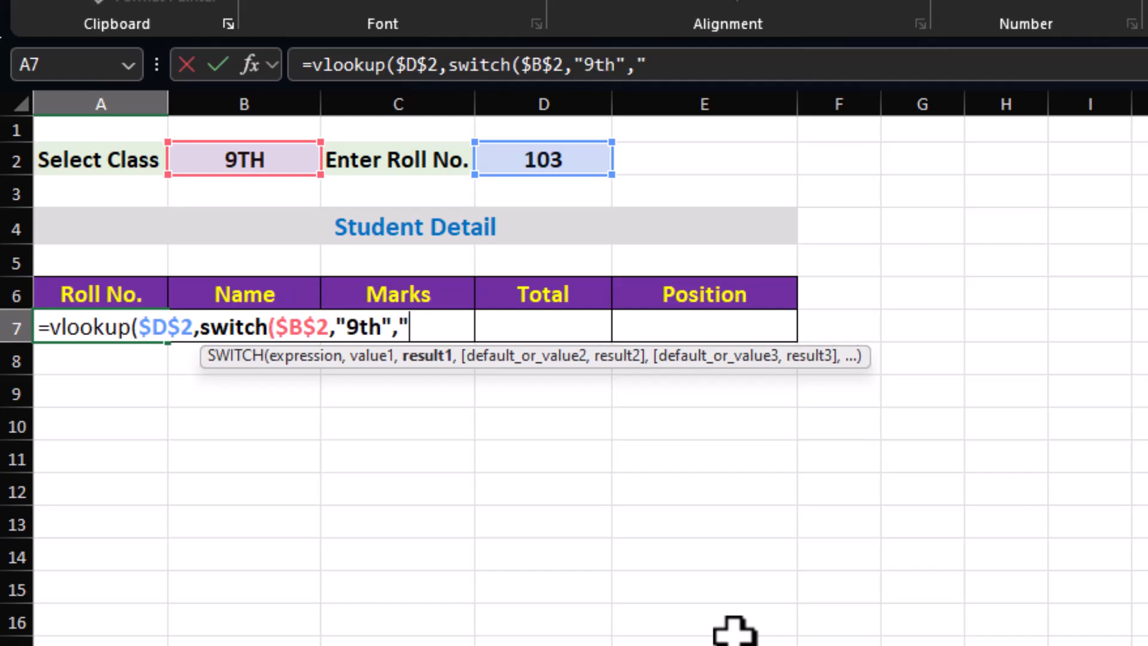
type("clas")
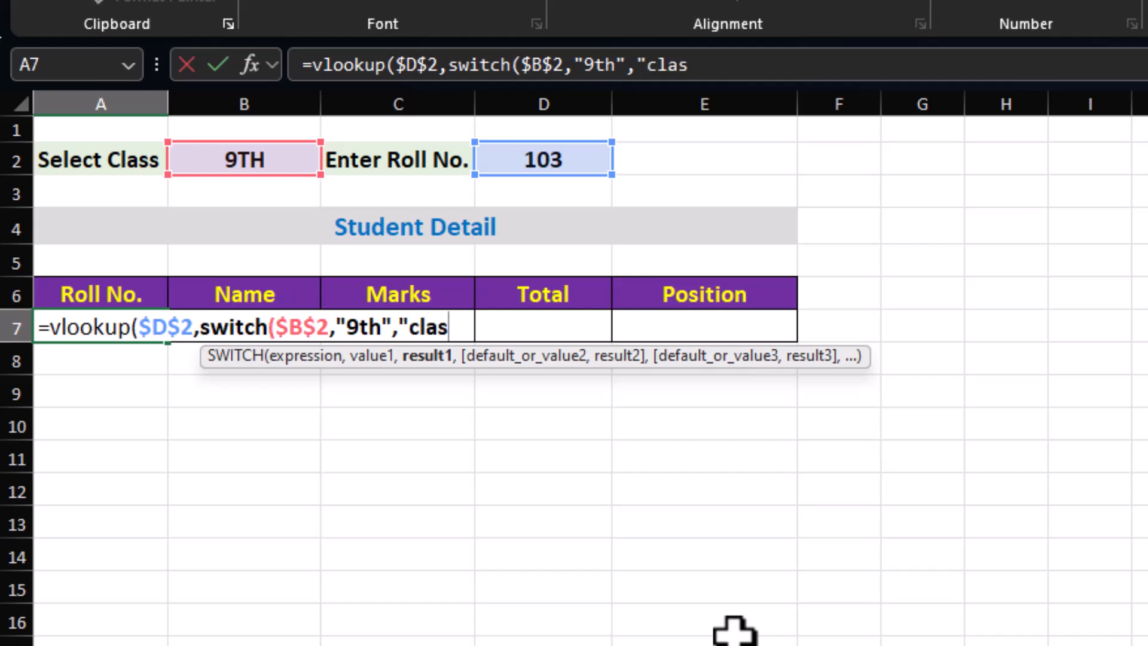
type("s9")
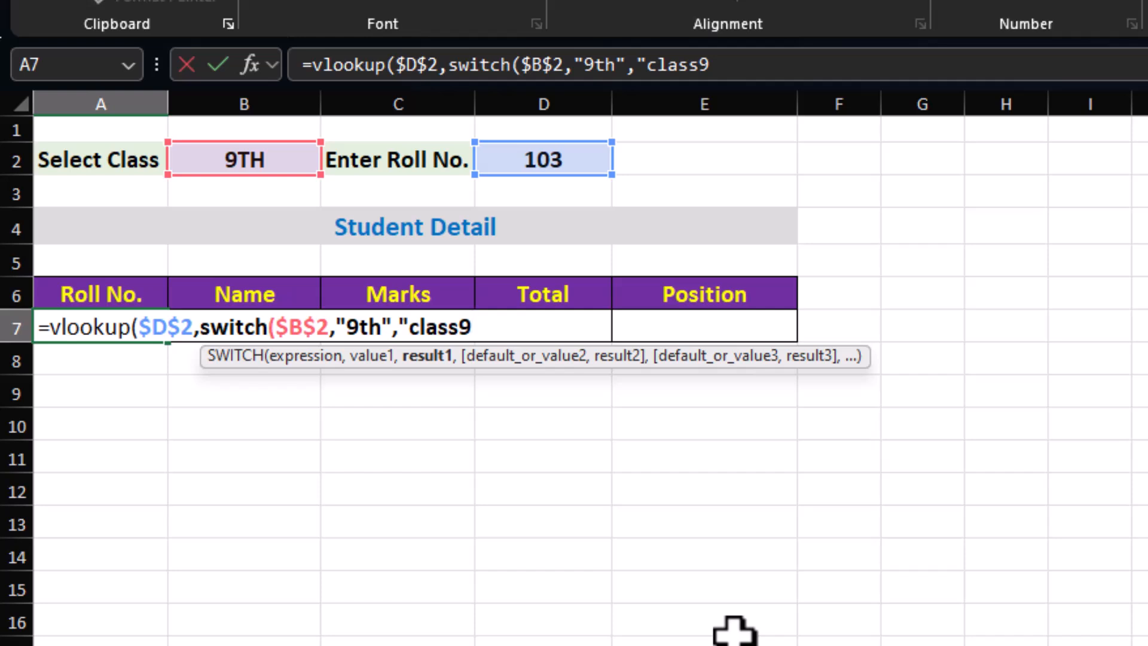
type("\",")
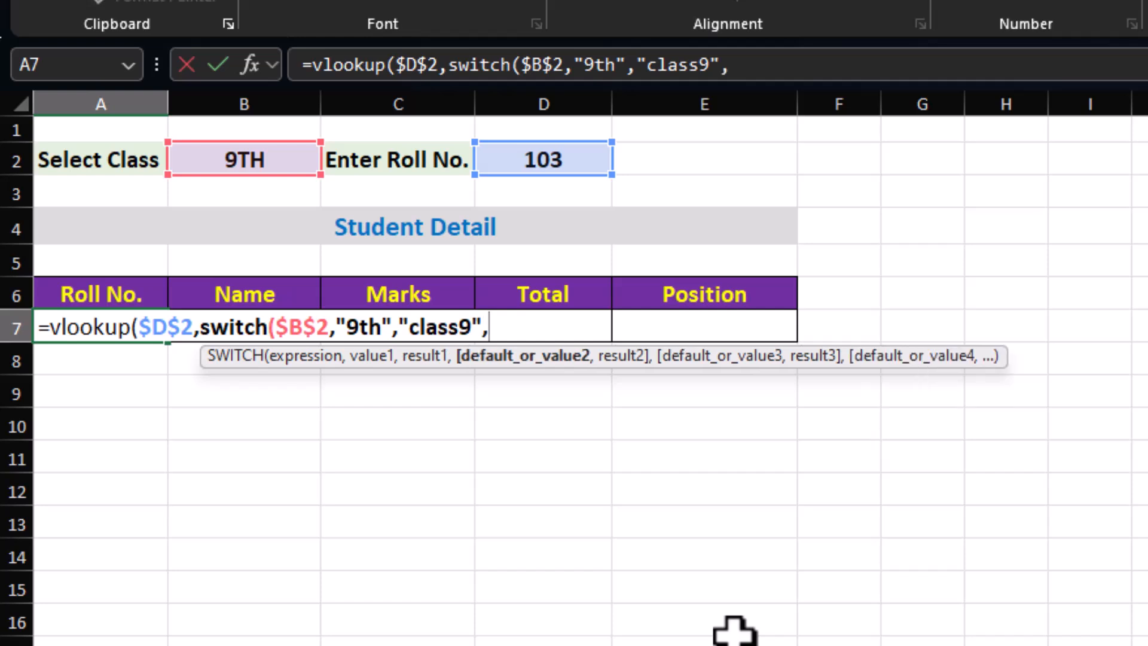
Replace the quoted result for "9th" in the SWITCH with the unquoted named range class9.
key("BackSpace")
key("BackSpace")
key("BackSpace")
key("BackSpace")
key("BackSpace")
key("BackSpace")
key("BackSpace")
key("BackSpace")
key("BackSpace")
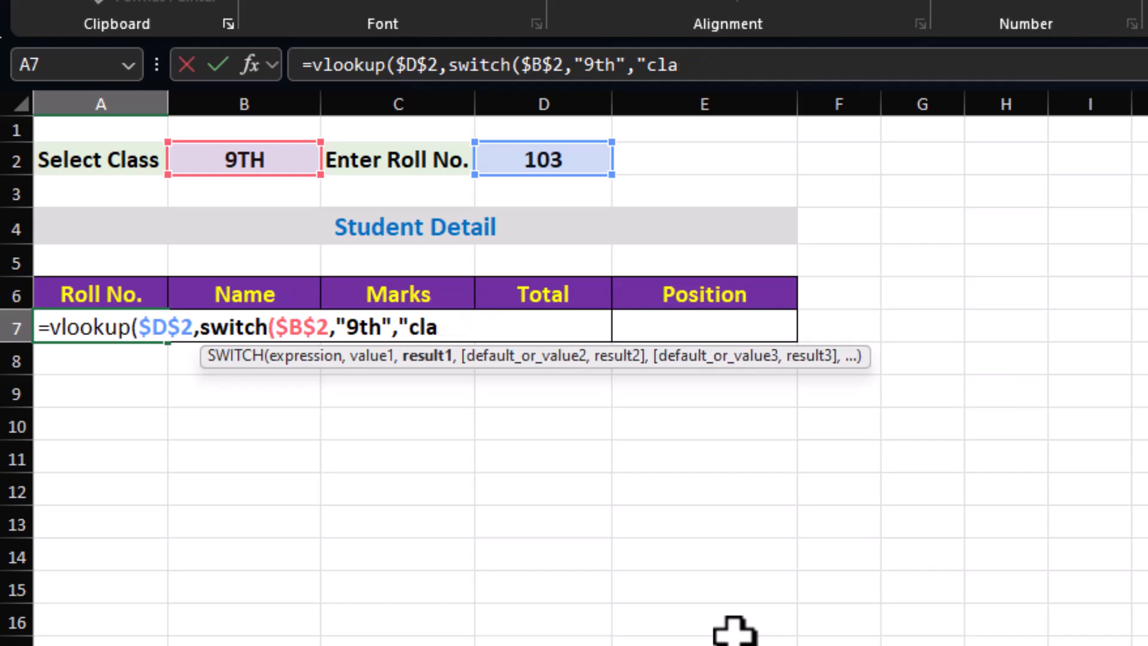
type("cl")
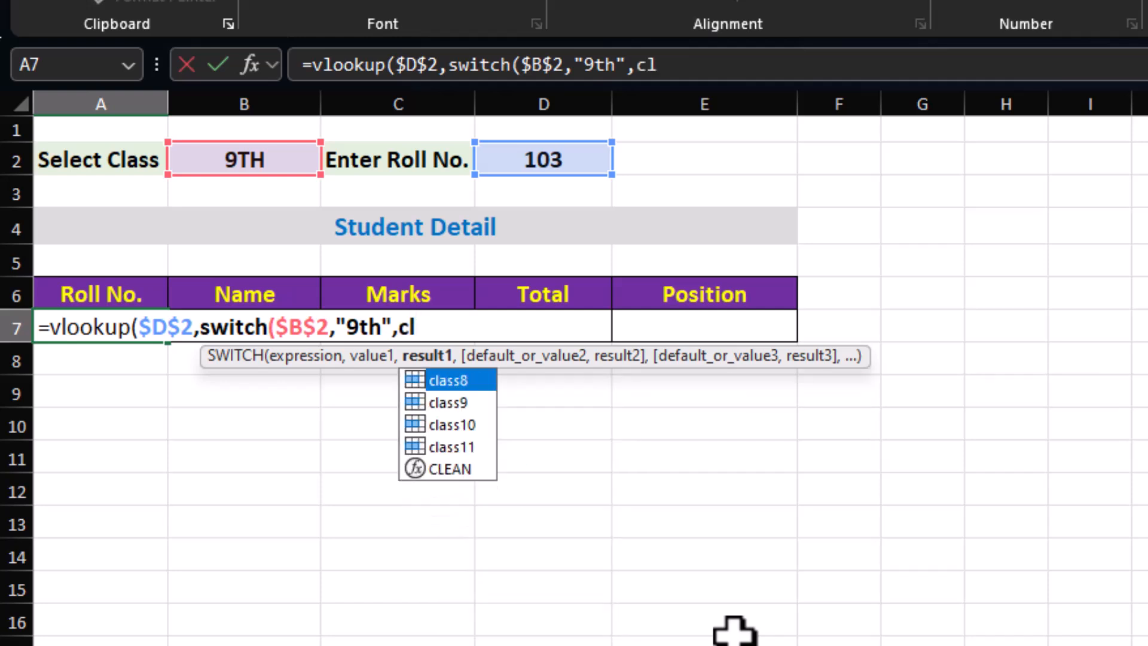
type("ass")
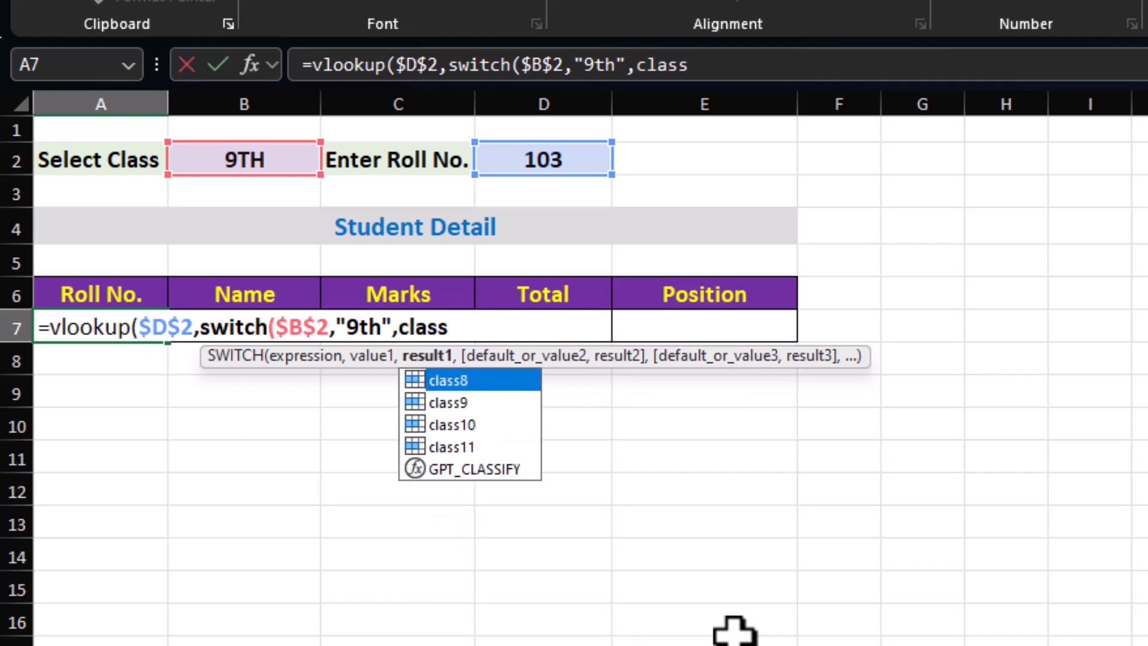
type("0")
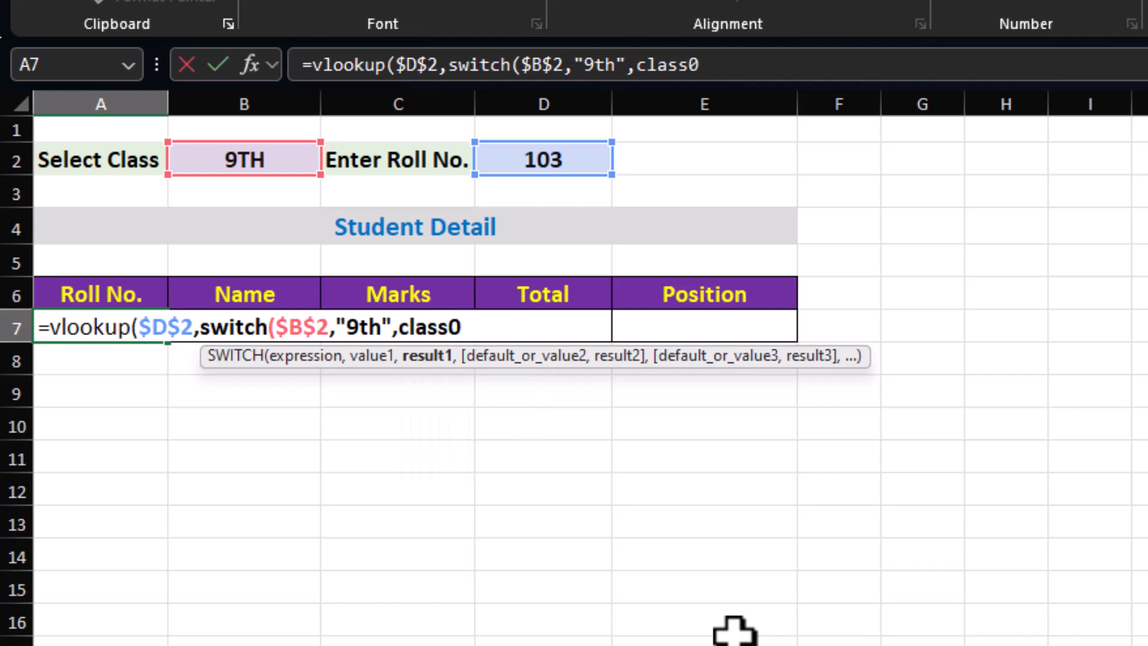
key("BackSpace")
type("9,")
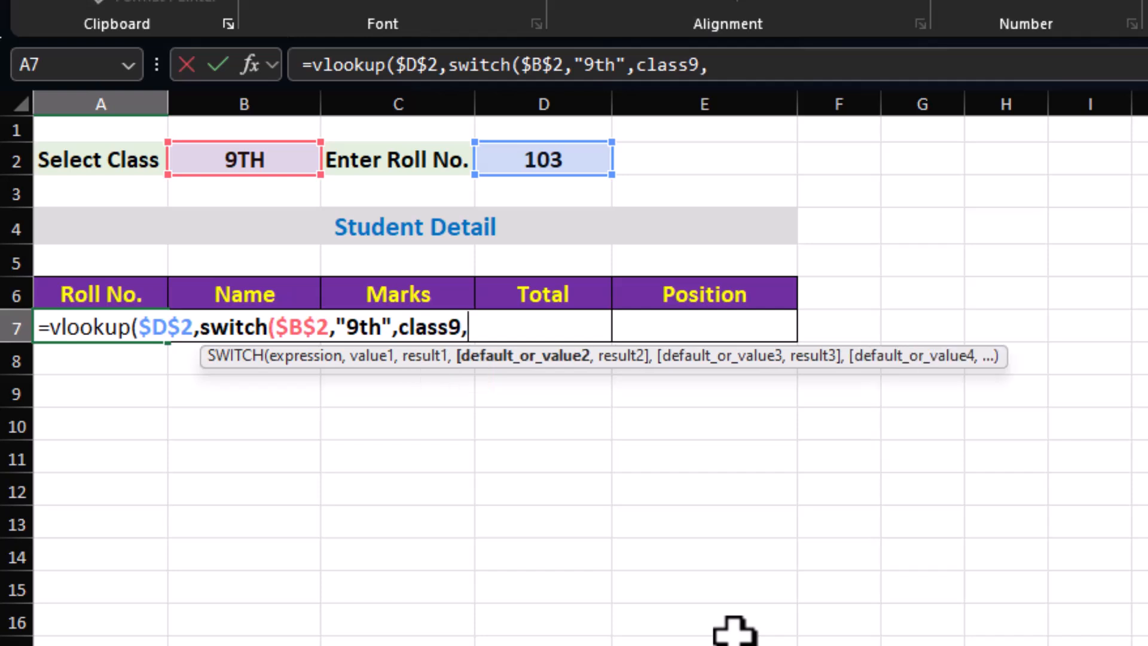
Add the SWITCH pairs "8th" with class8 and "10th" with class10 to the VLOOKUP formula in A7.
type("\"8th\",")
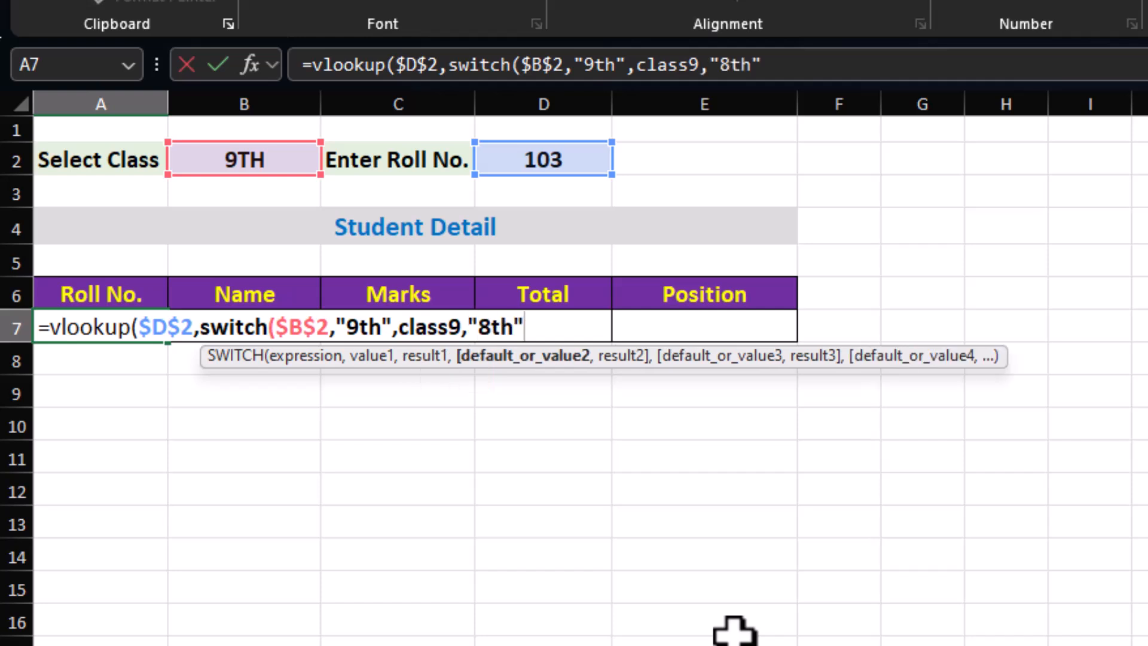
type("cl")
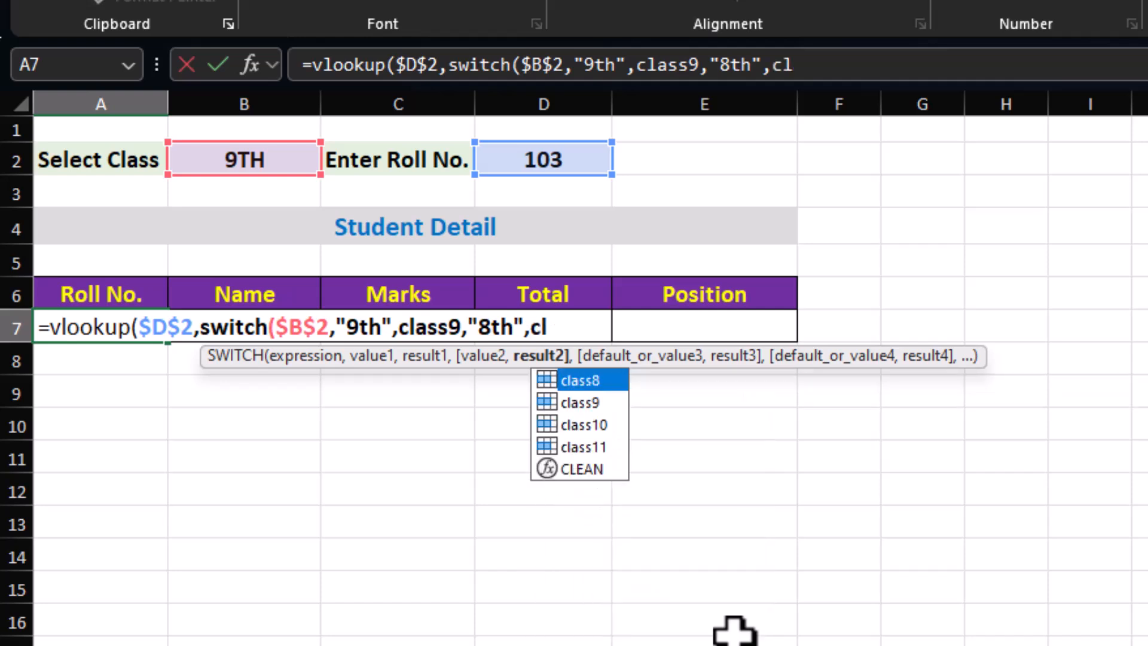
type("ass8,\"")
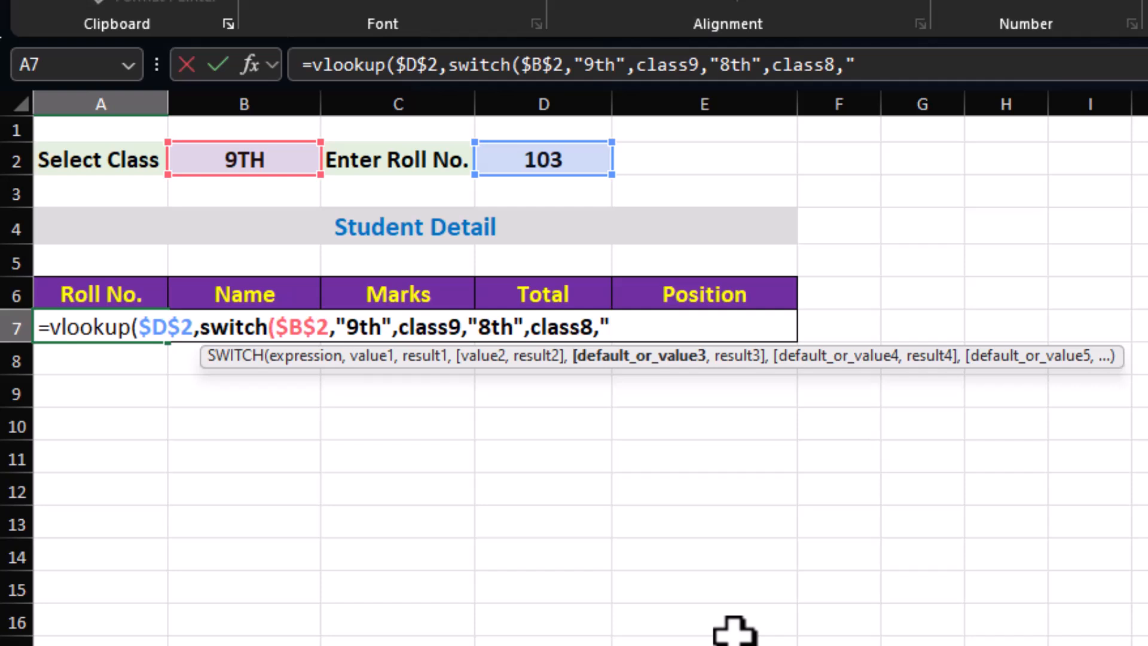
type("10th\",cl")
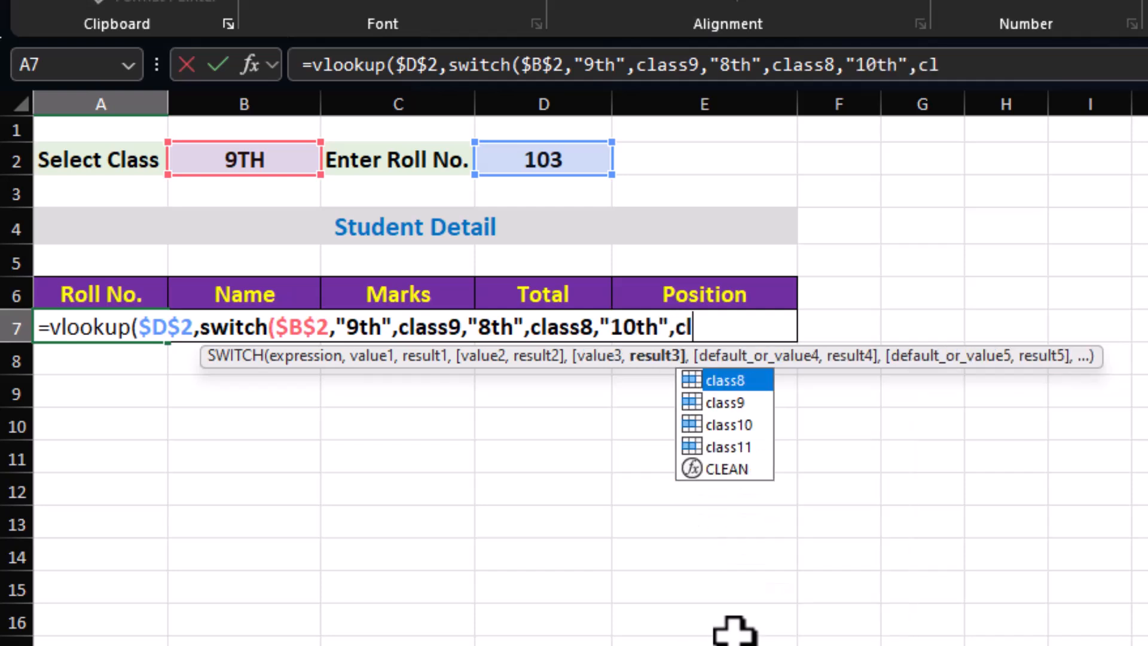
type("ass10")
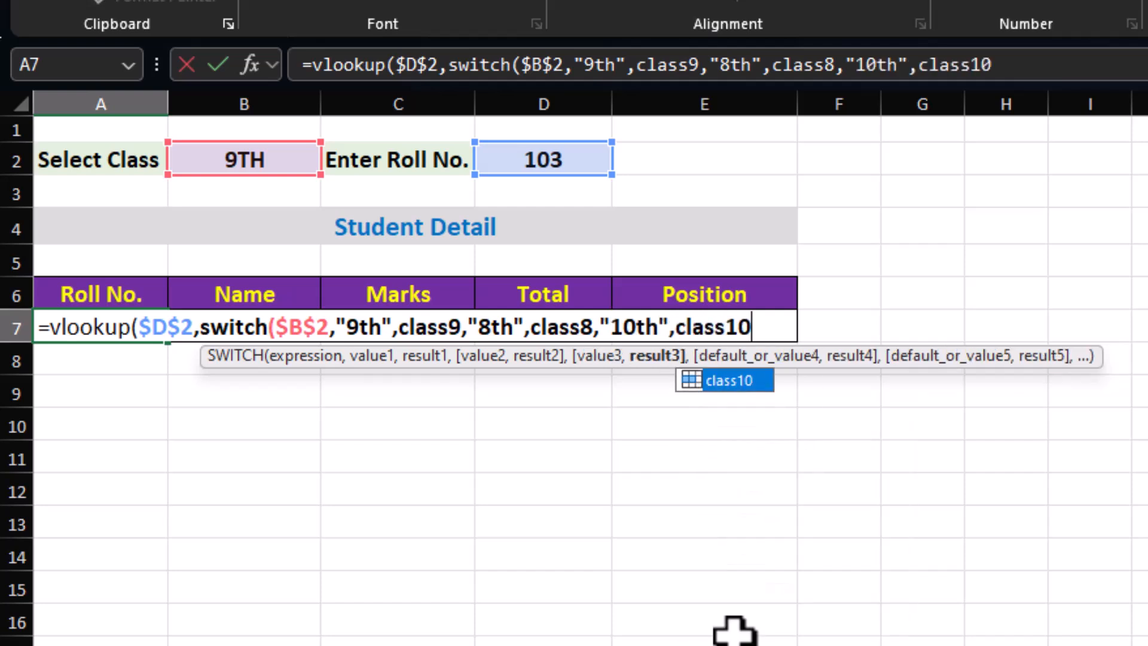
Add "11th" with class11, close the SWITCH, and finish the VLOOKUP with column index 1 and exact match 0.
type(",\"11")
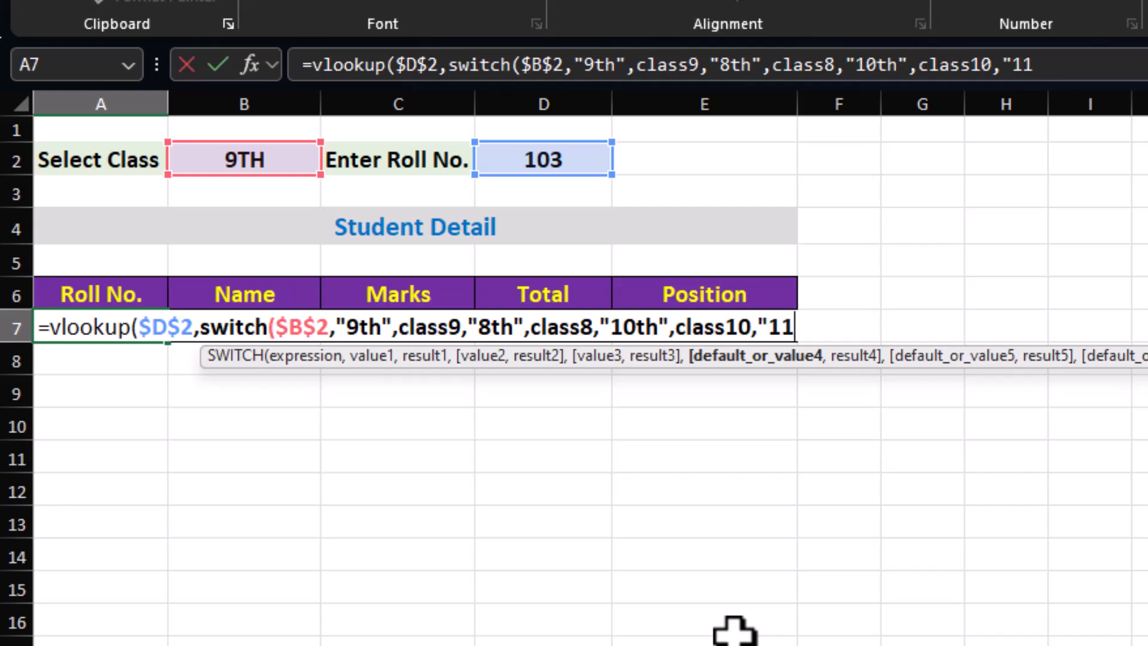
type("th\",class")
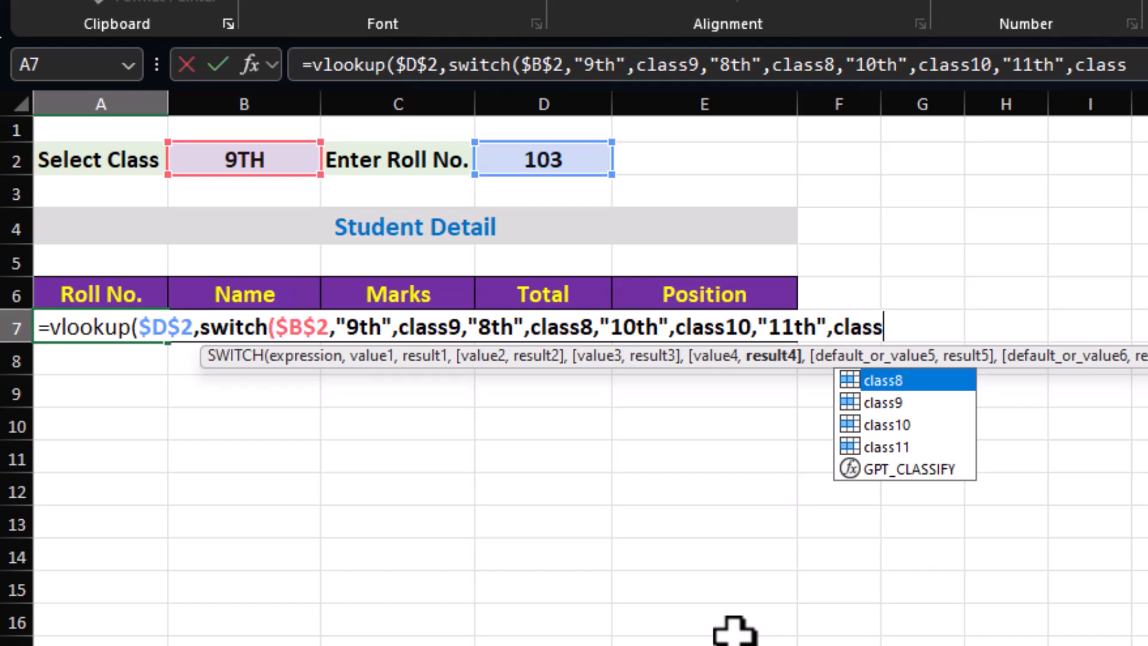
type("11),1,")
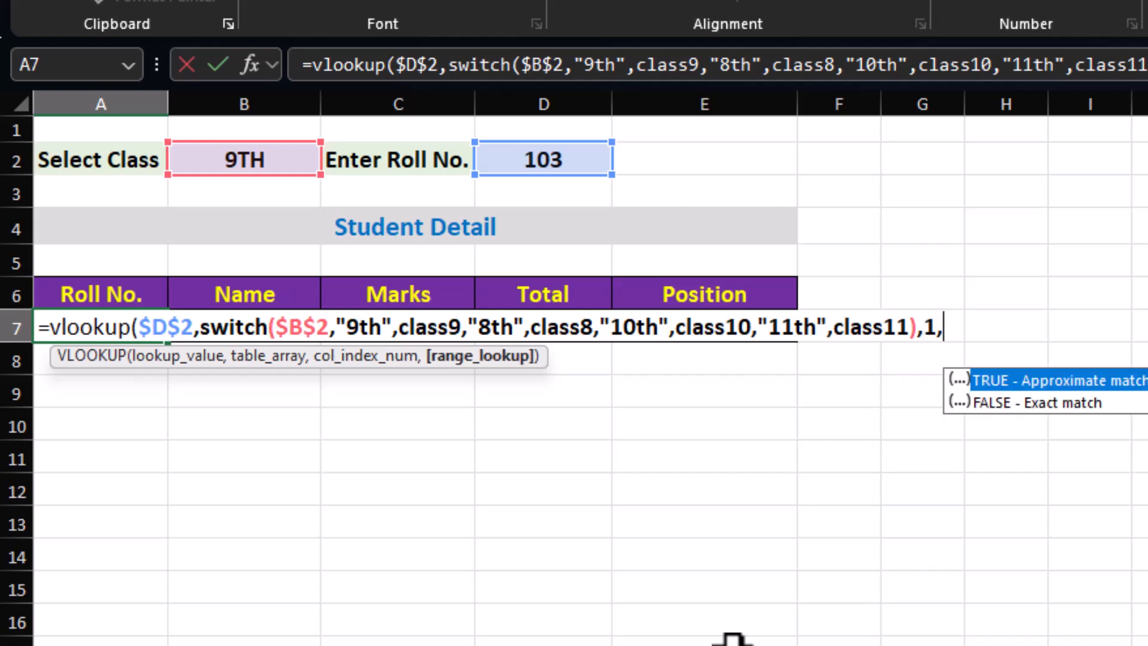
type("0)")
key("Return")
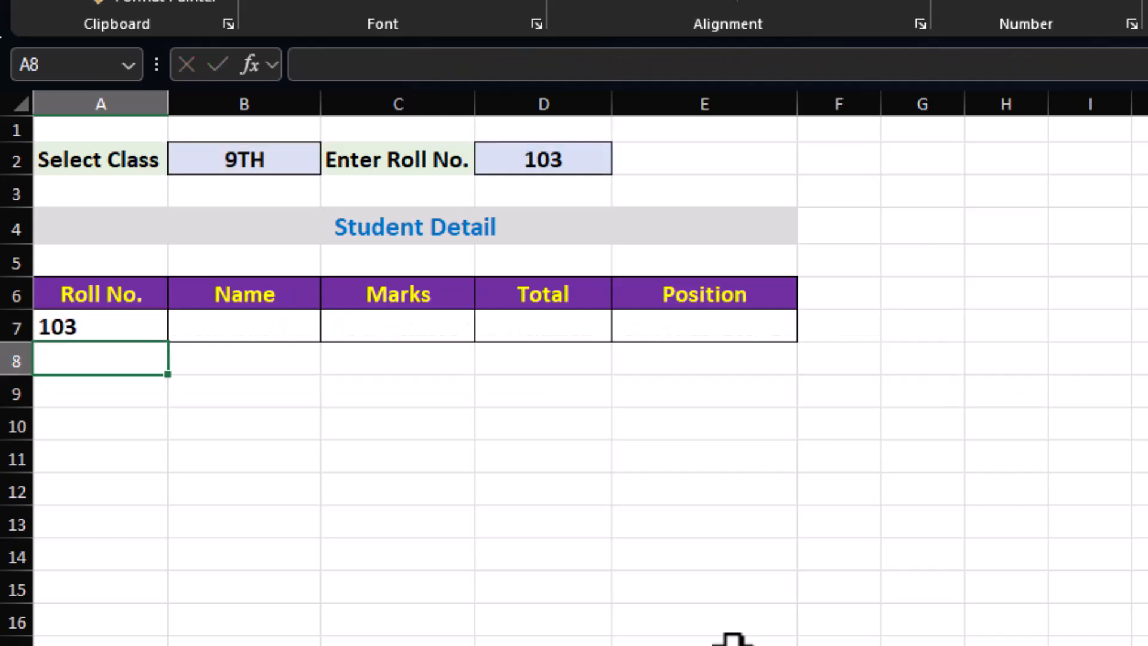
left_click(114, 332)
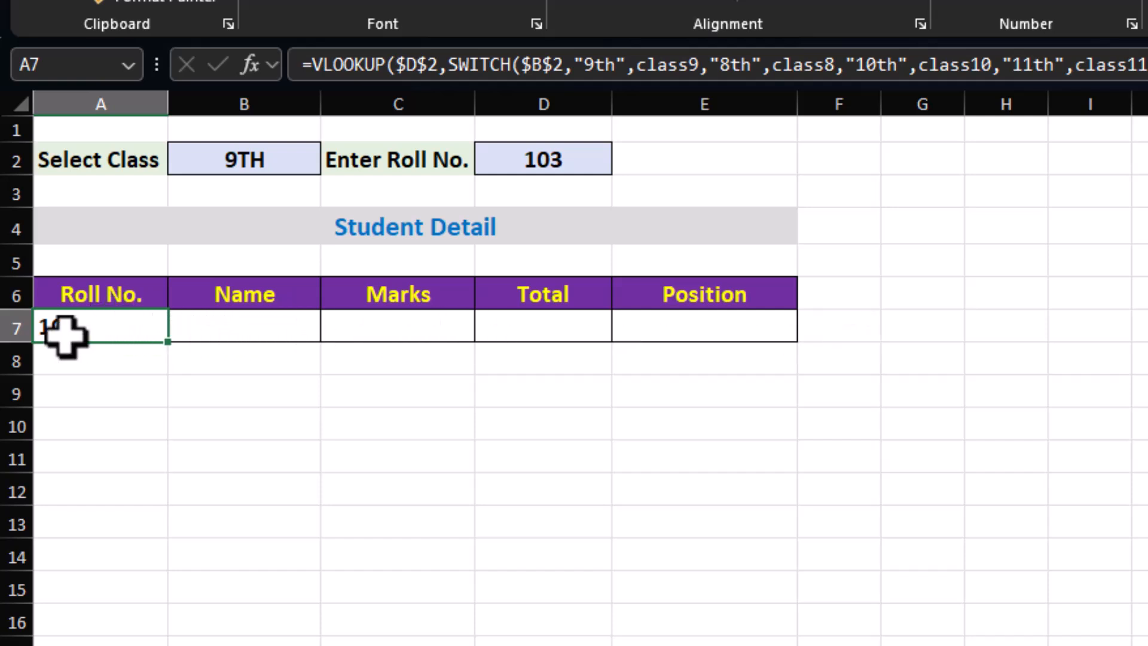
double_click(235, 326)
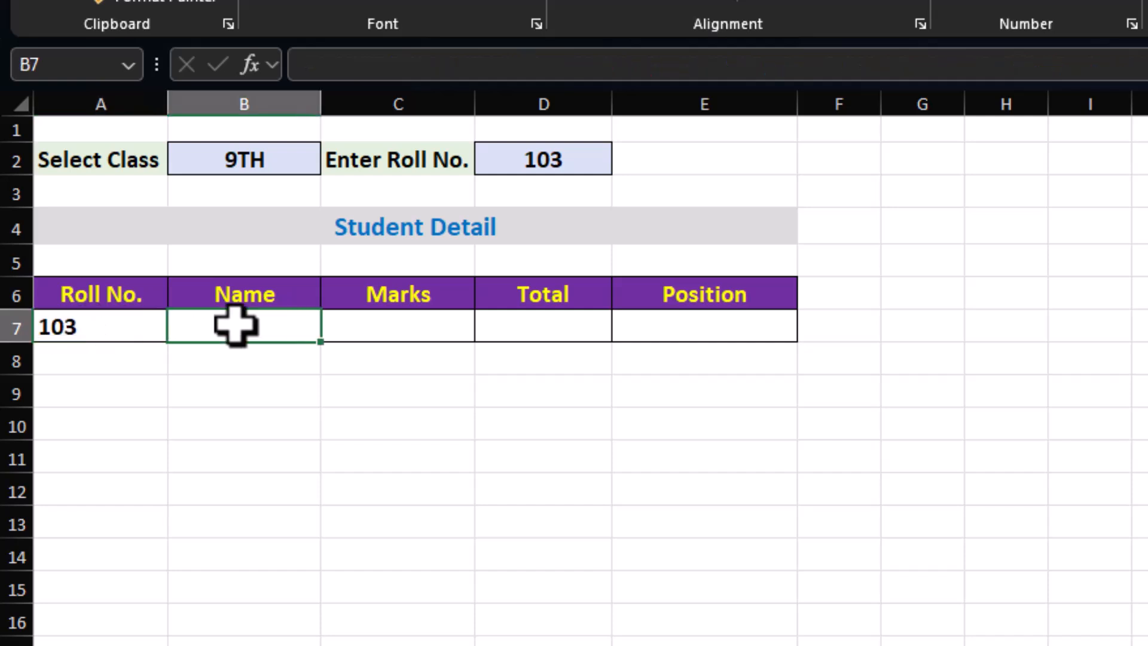
left_click(382, 331)
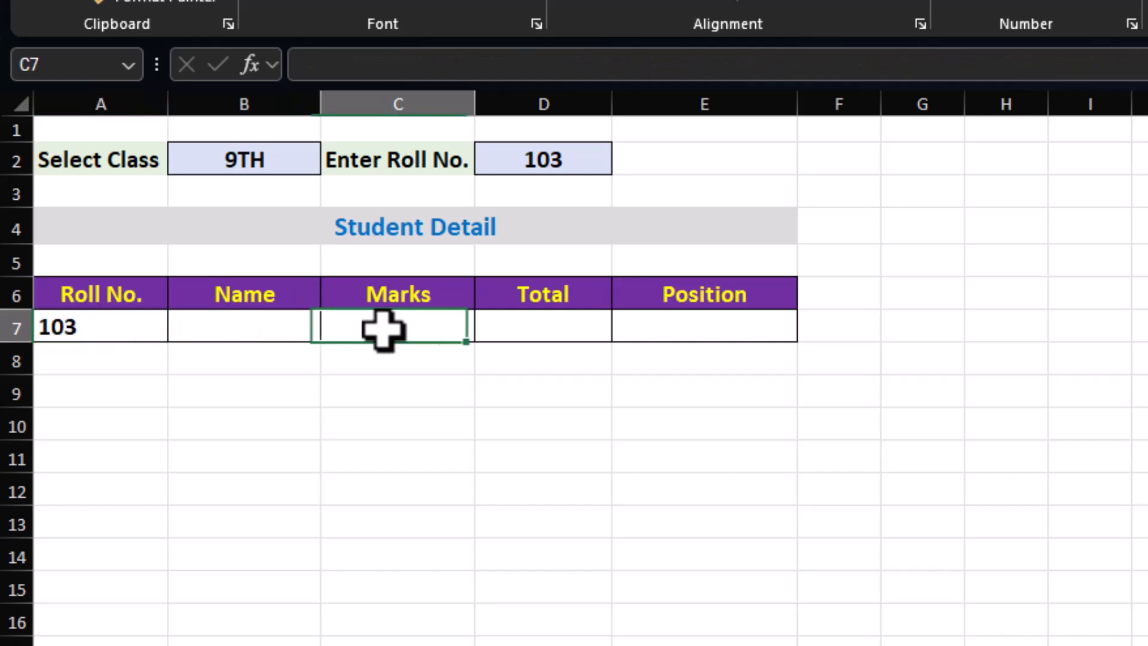
left_click(595, 328)
left_click(722, 328)
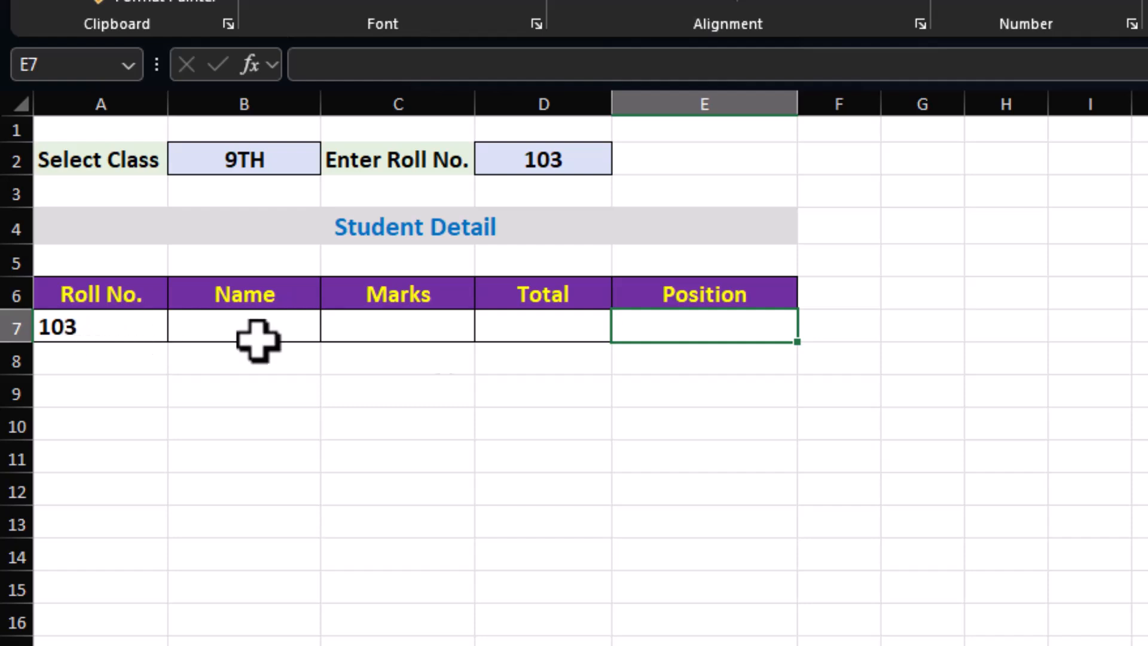
Replace the column index in A7's VLOOKUP with COLUMN(A5) and commit the formula.
left_click(110, 329)
key("F2")
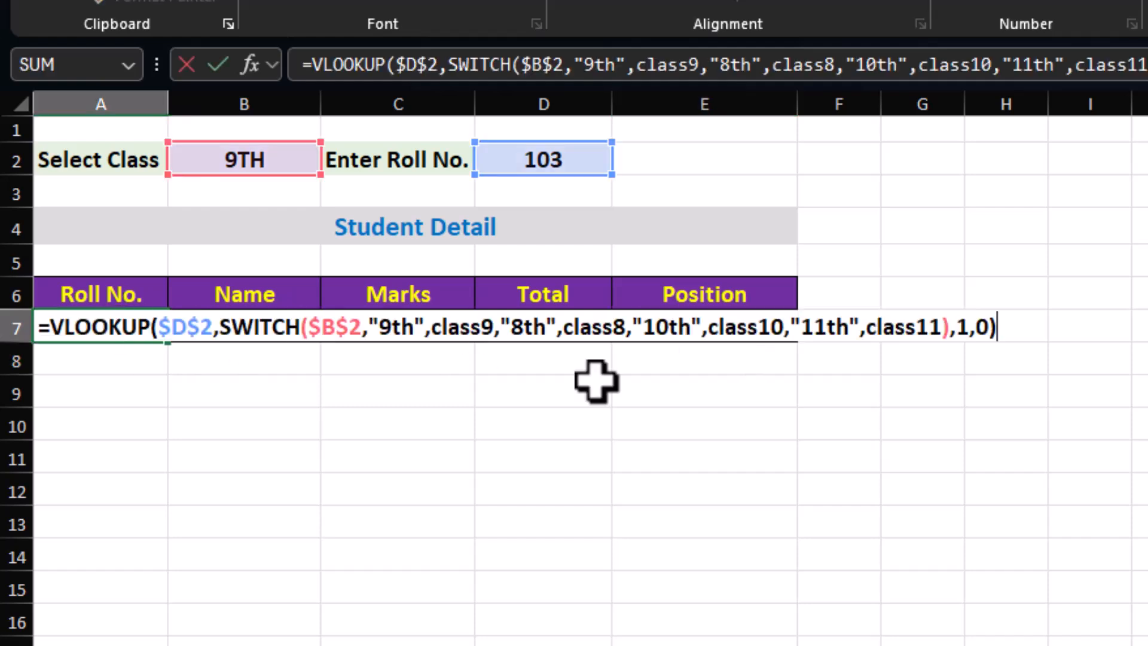
left_click(971, 329)
key("BackSpace")
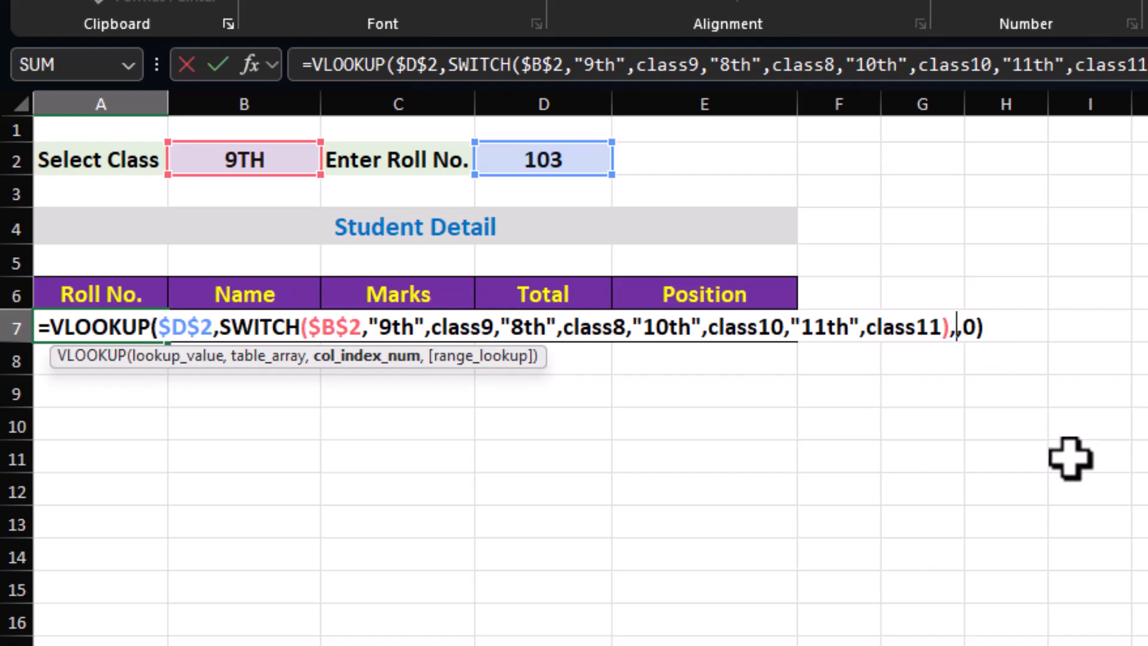
type("co")
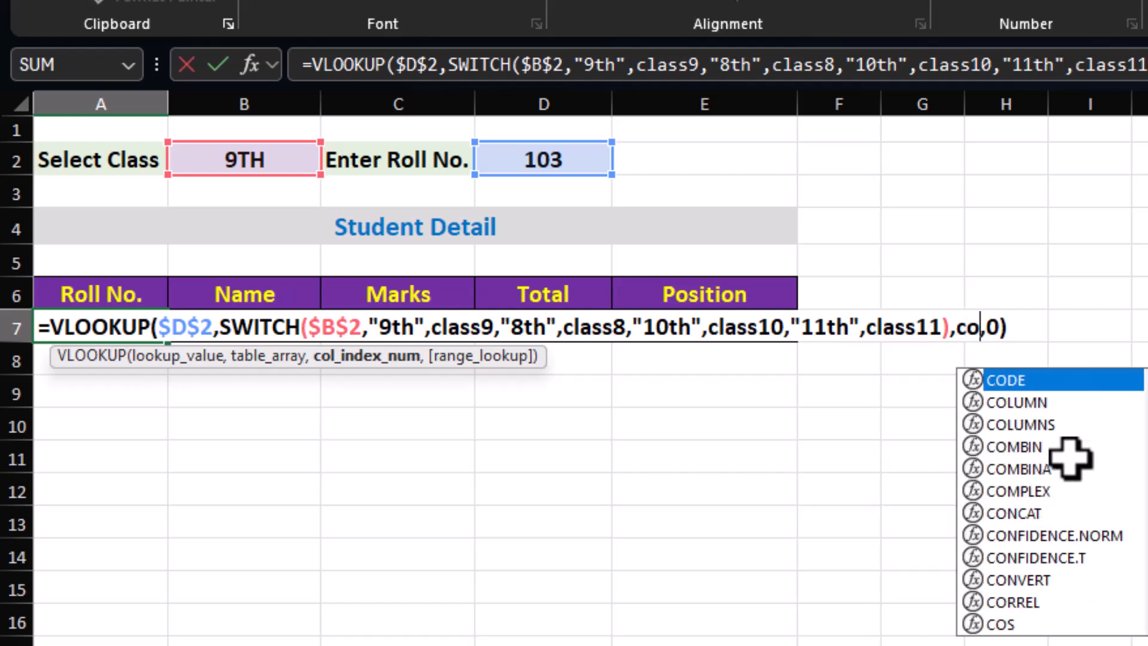
type("lumn(")
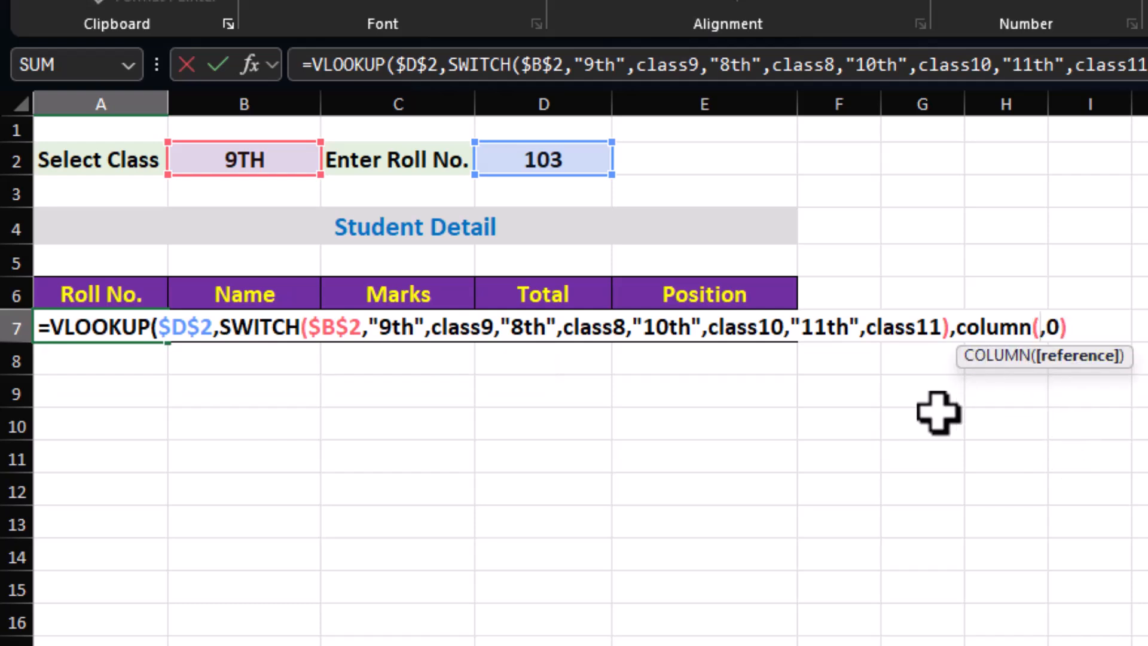
left_click(98, 263)
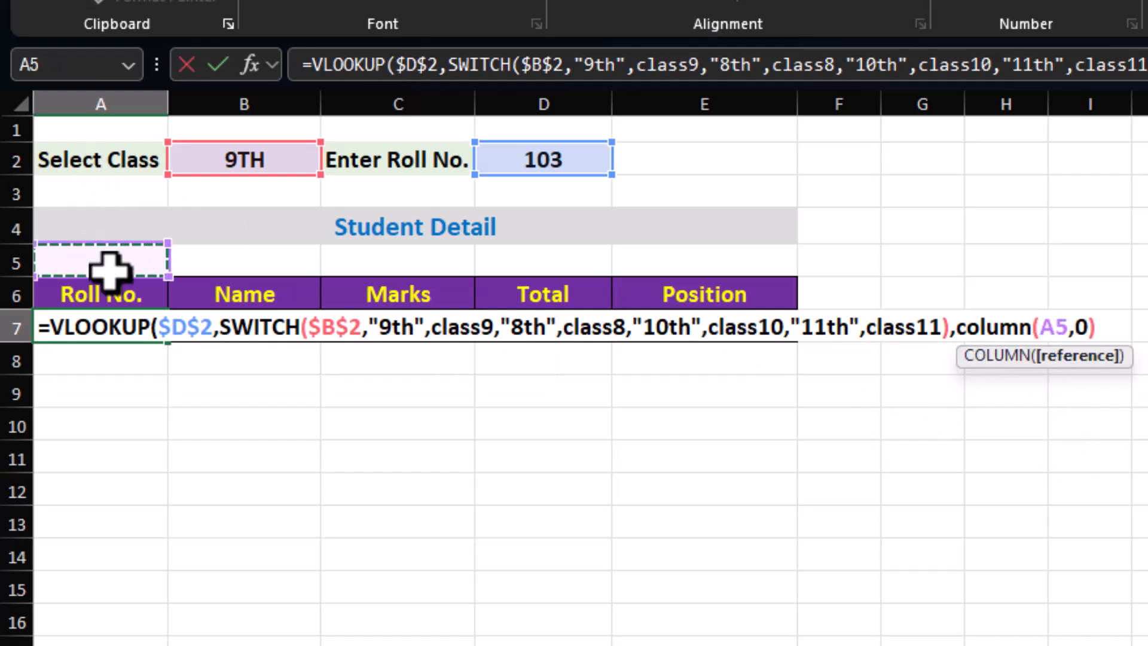
type(")")
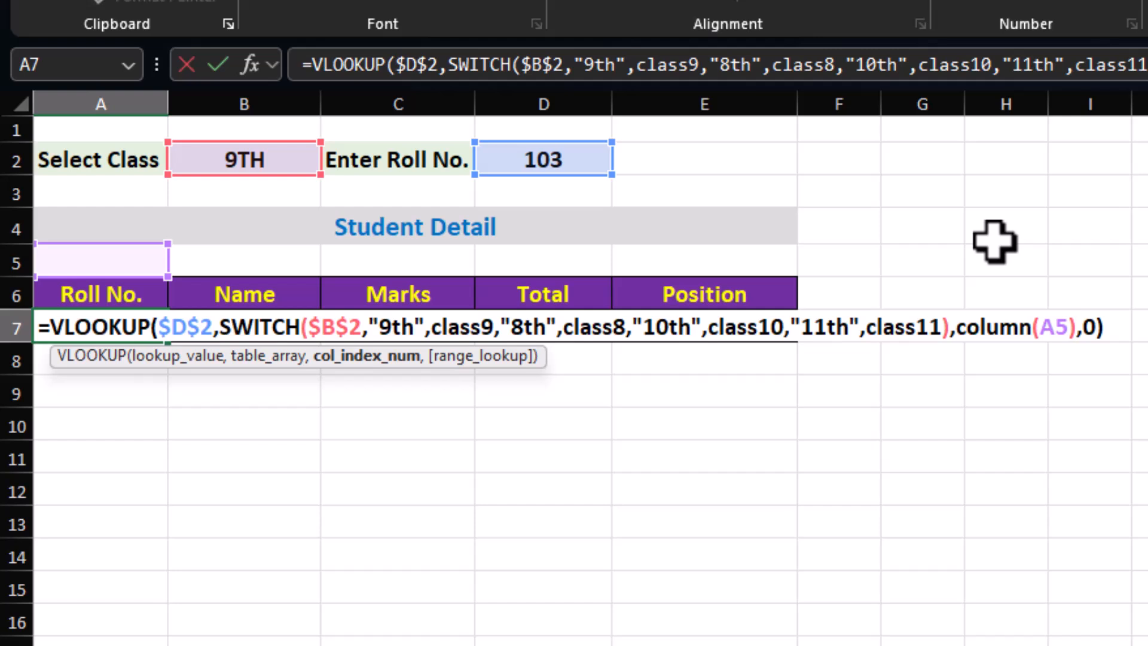
key("Return")
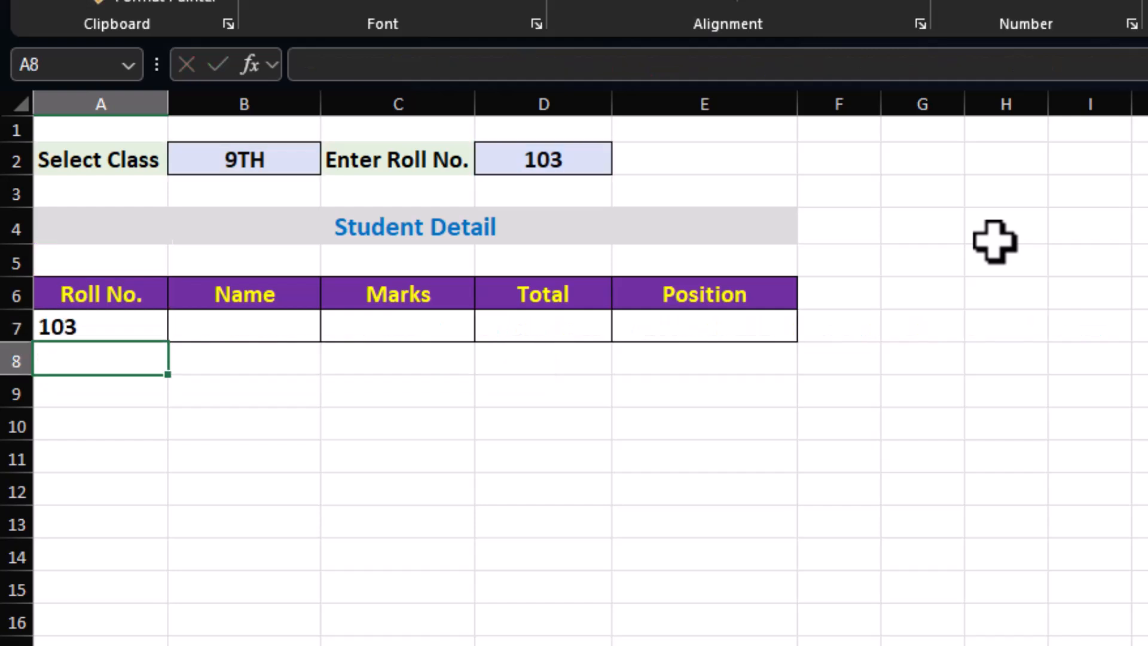
Fill the A7 formula across the Name, Marks, Total and Position cells through E7.
left_click(102, 327)
left_click_drag(175, 345, 294, 345)
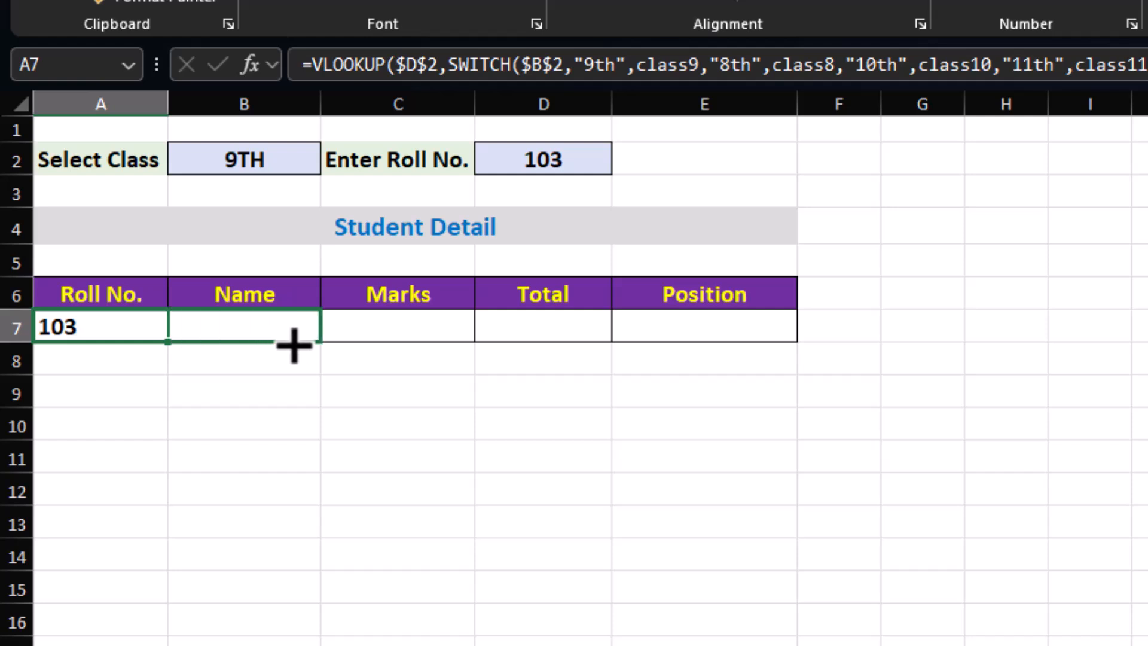
left_click_drag(293, 346, 770, 346)
left_click(351, 355)
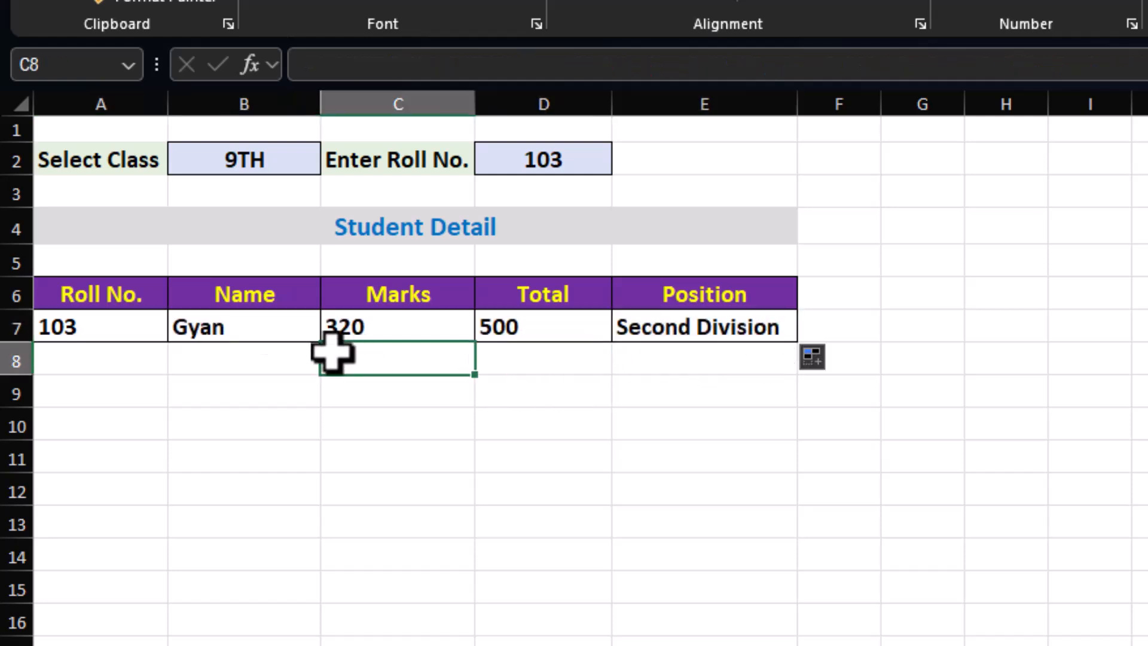
left_click(245, 330)
left_click_drag(137, 330, 653, 328)
Choose roll number 106 in D2 and compare the fetched record with the Class 9 sheet.
left_click(288, 157)
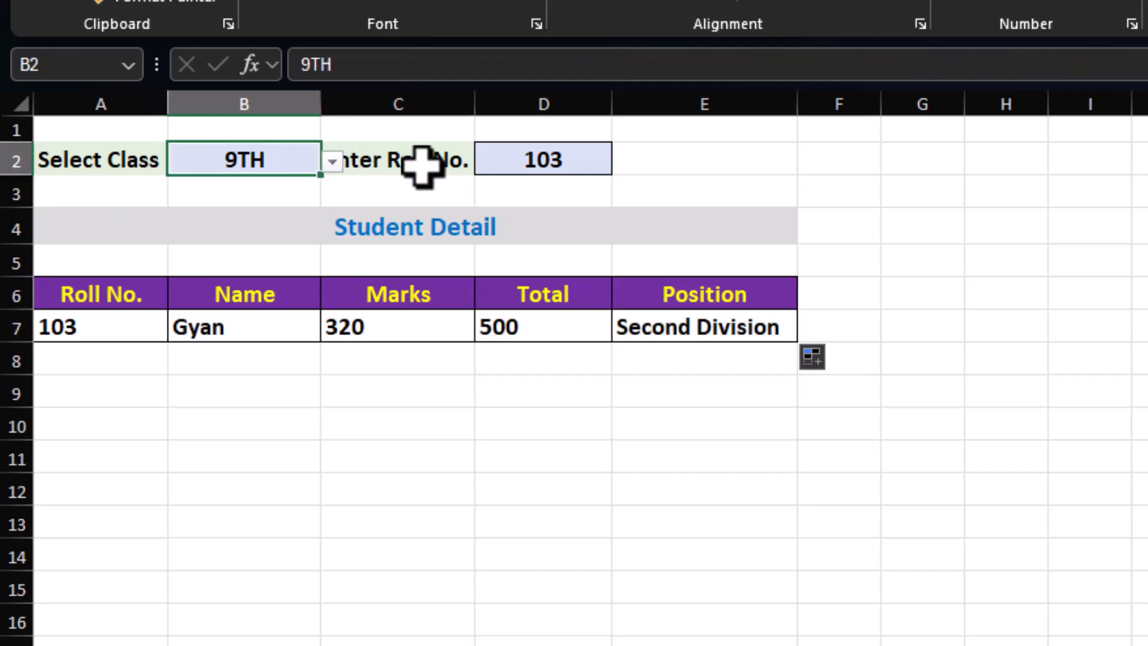
left_click(524, 164)
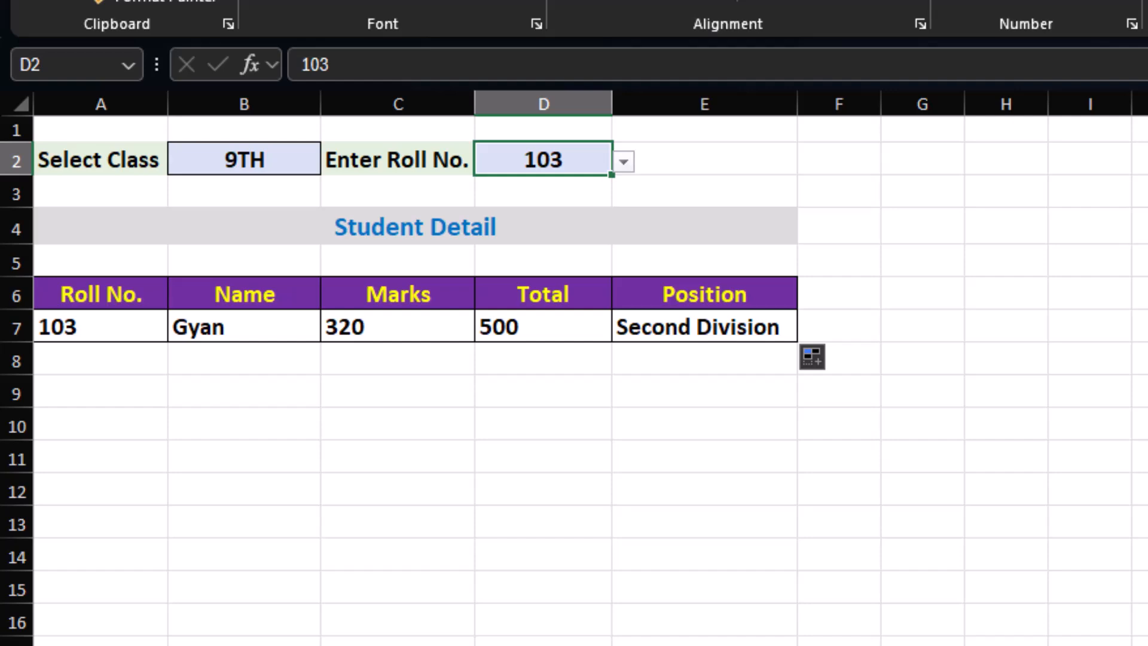
key("ctrl+Page_Down")
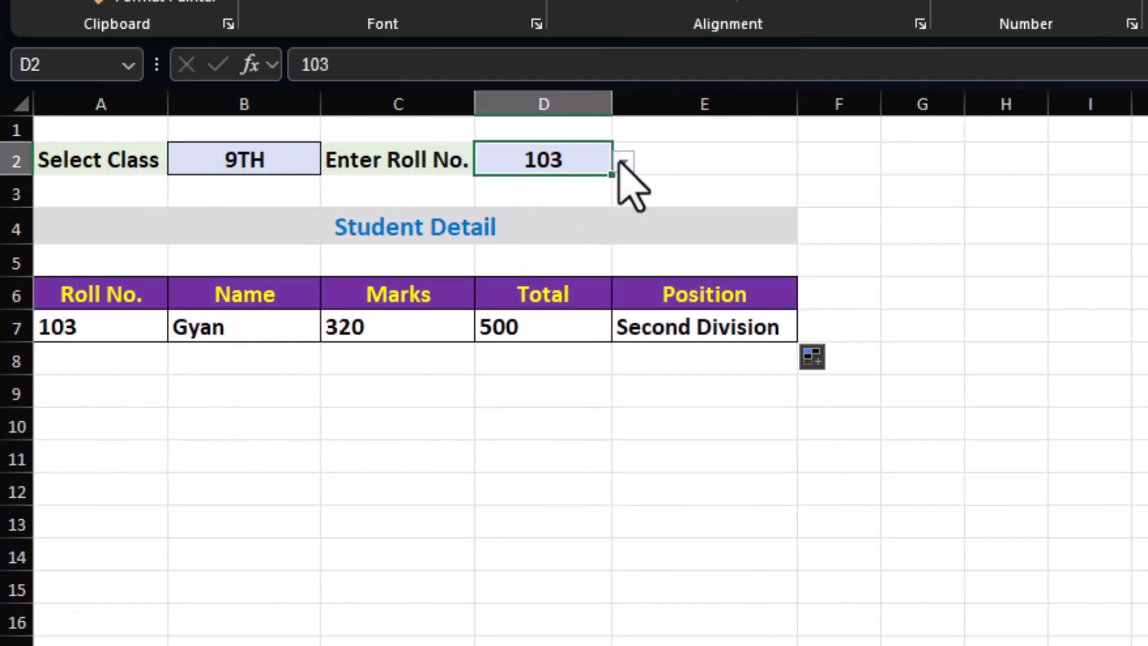
left_click(623, 162)
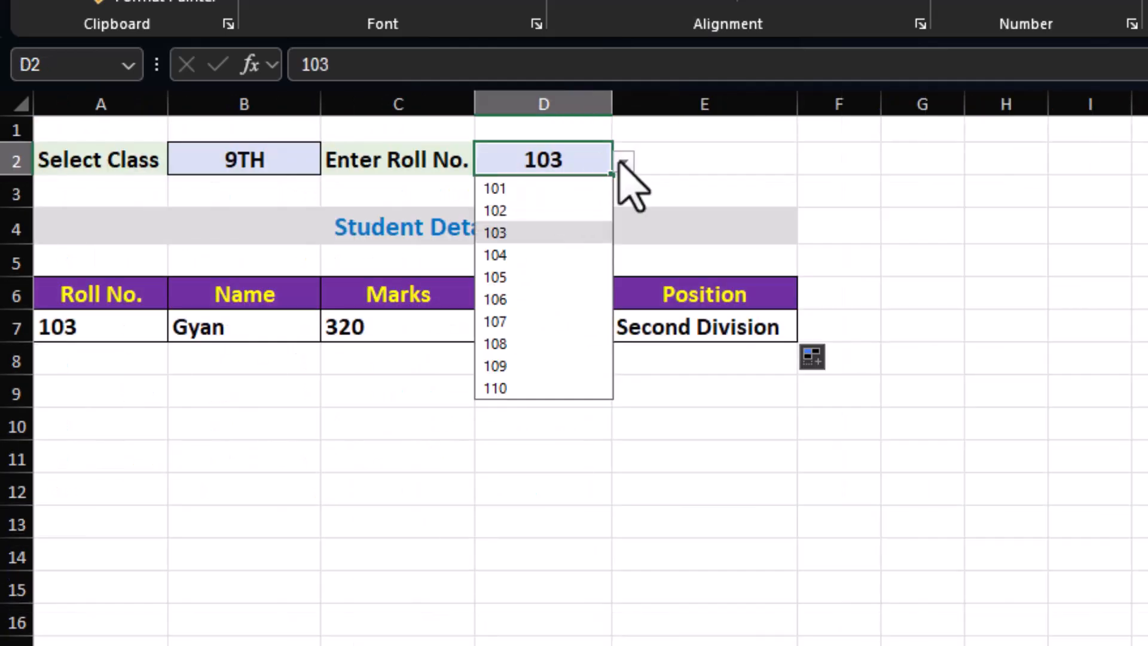
left_click(519, 299)
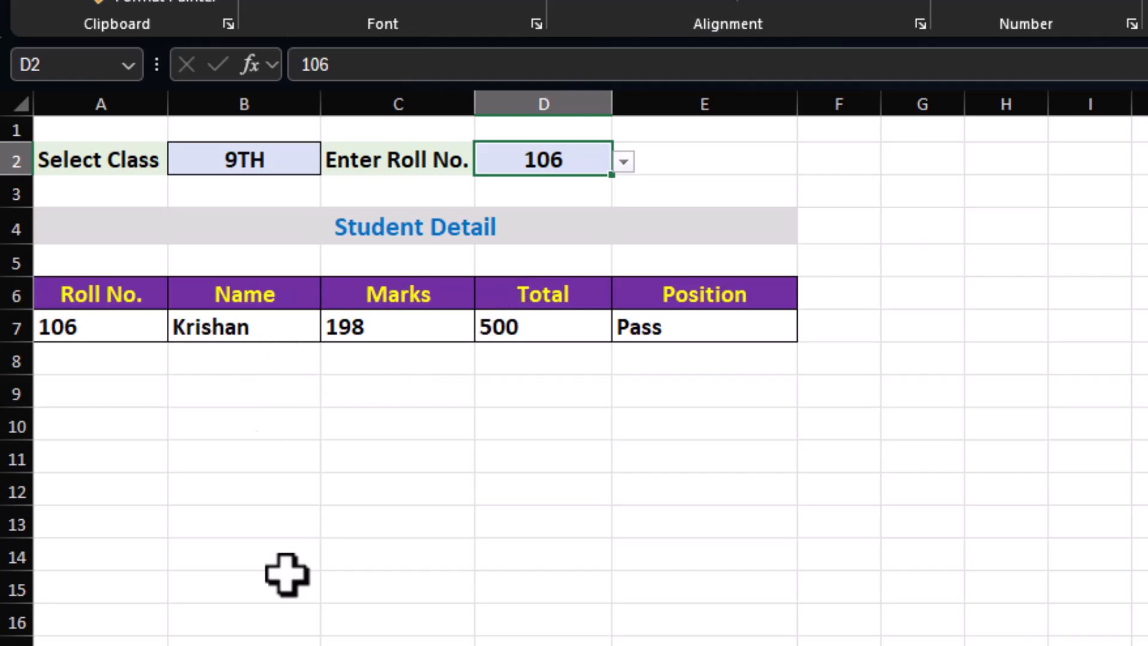
key("ctrl+Page_Up")
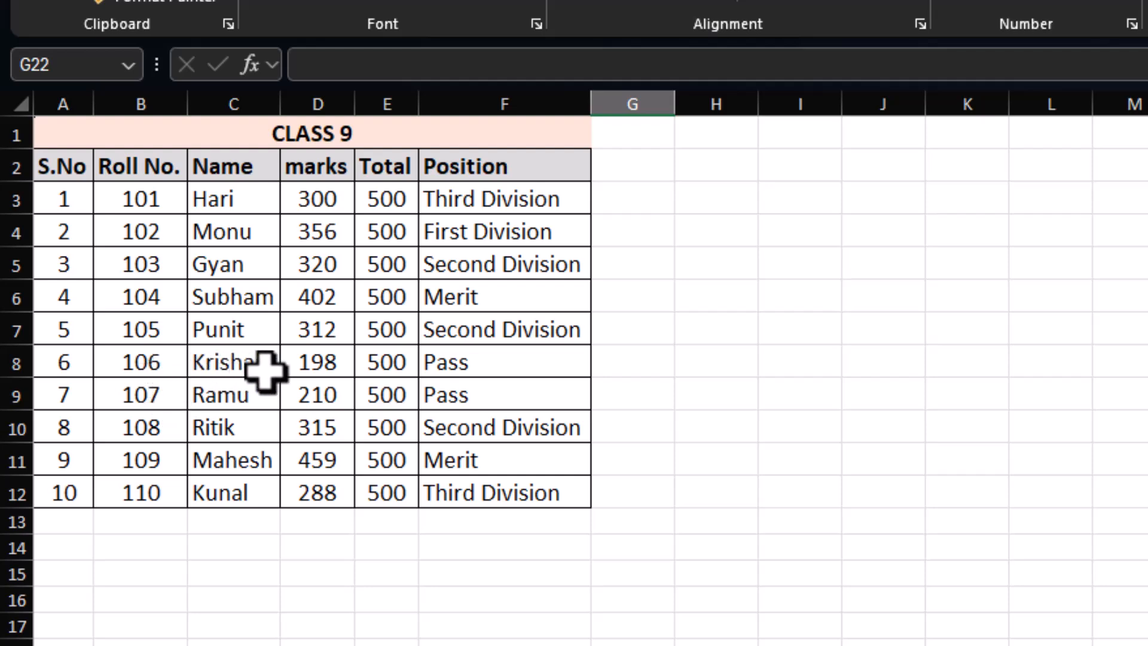
key("ctrl+Page_Down")
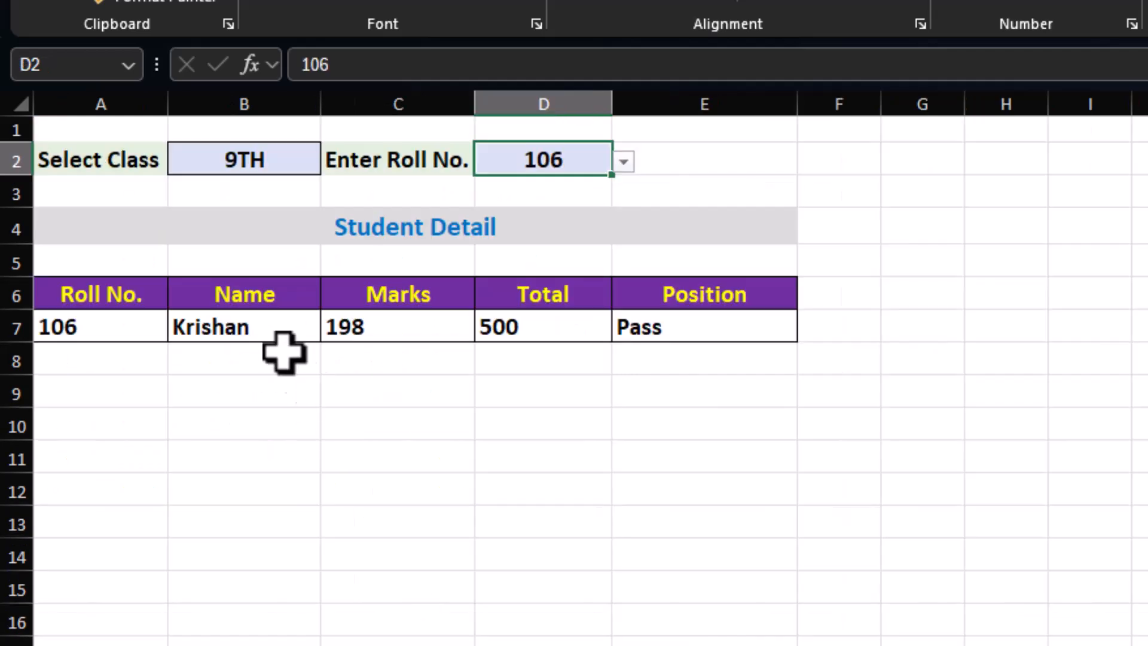
Choose class 11TH in B2 and compare the fetched record with roll number 106 on the Class 11 sheet.
left_click(281, 146)
left_click(332, 161)
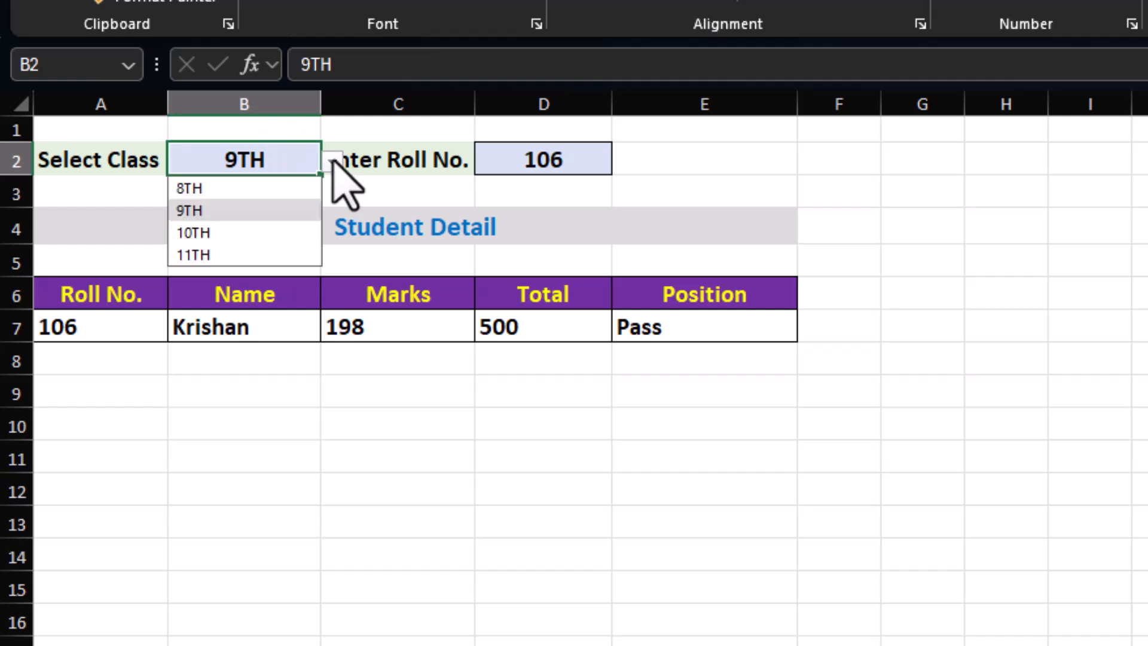
left_click(281, 255)
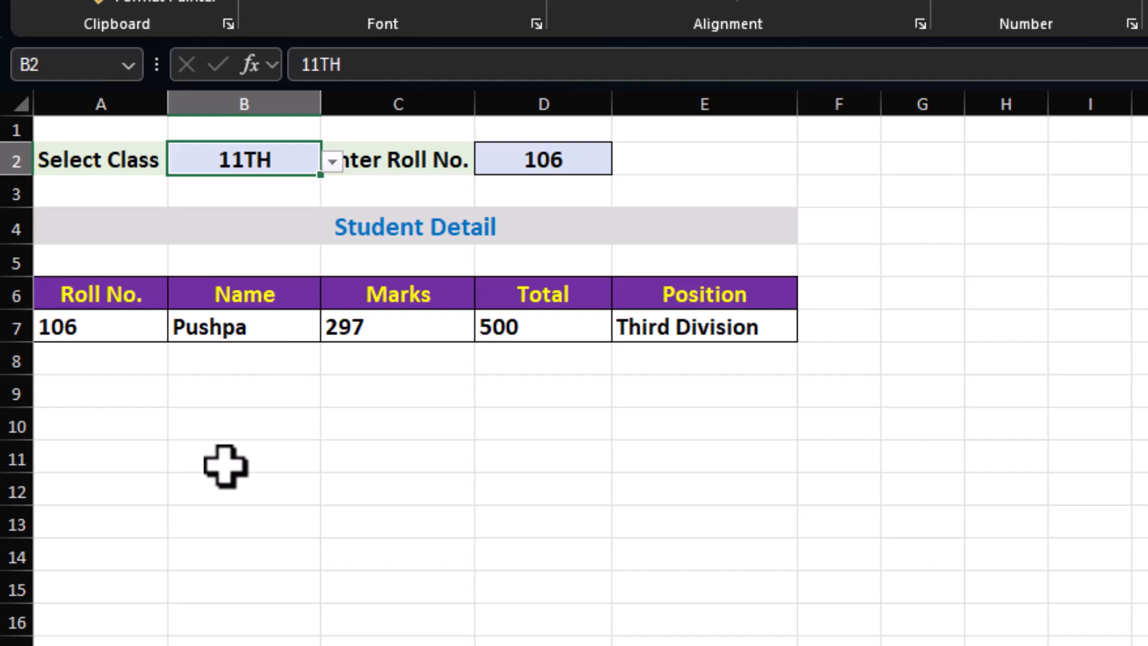
key("ctrl+Page_Down")
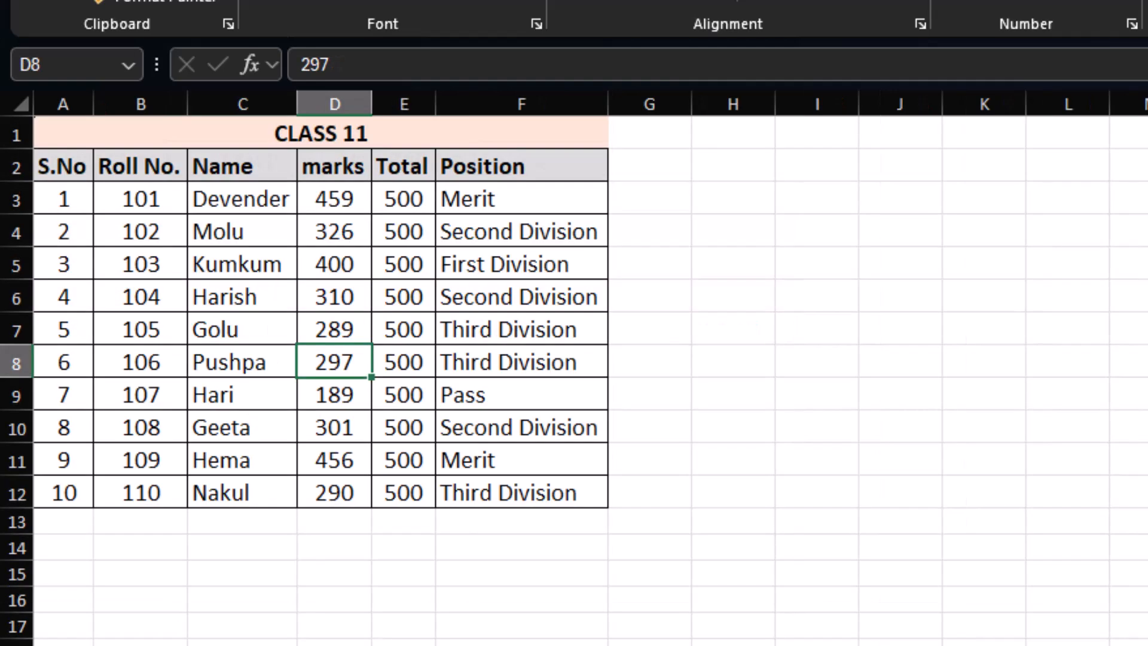
left_click(227, 365)
left_click(315, 361)
key("ctrl+Page_Up")
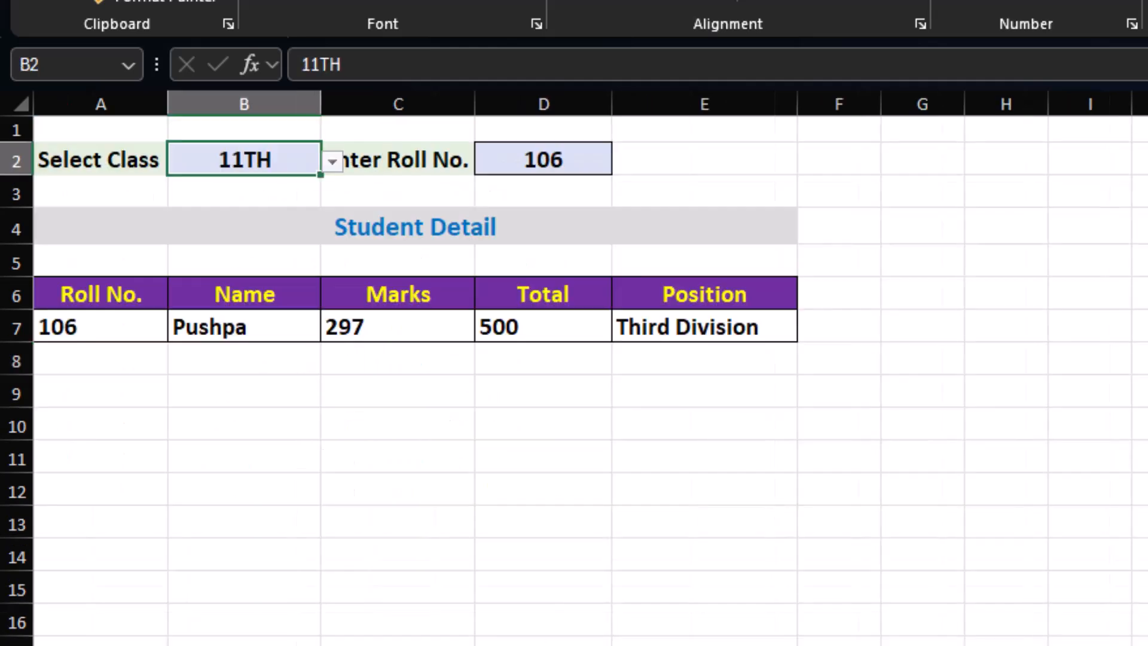
Set the class in B2 to 8TH and the roll number in D2 to 109.
left_click(331, 162)
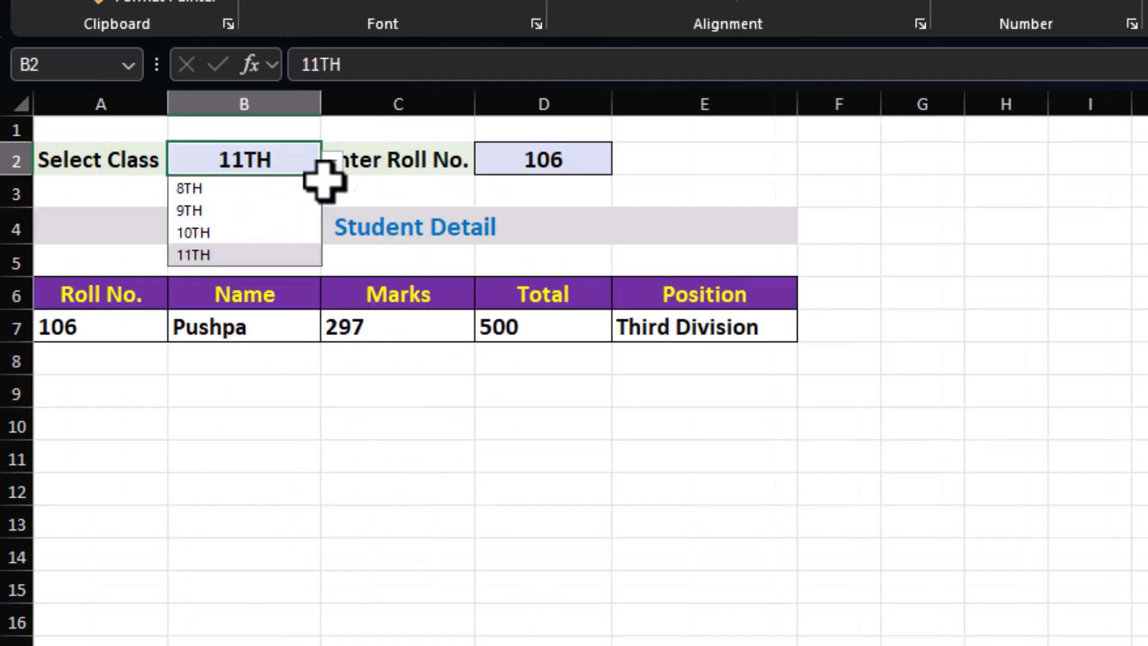
left_click(262, 189)
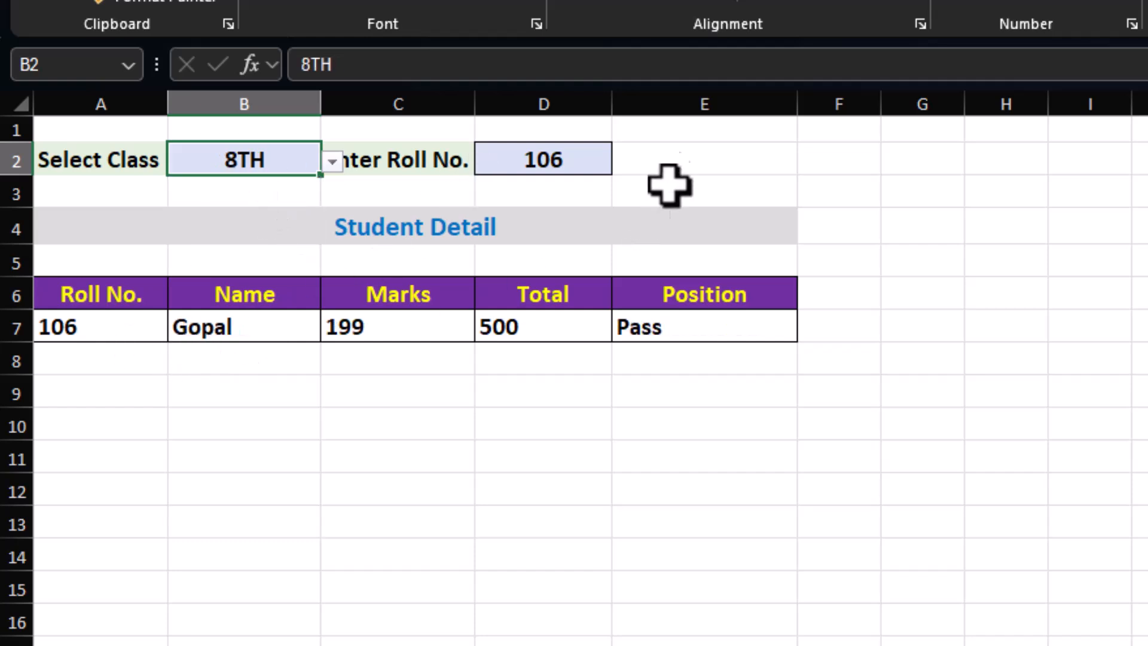
left_click(592, 161)
left_click(624, 162)
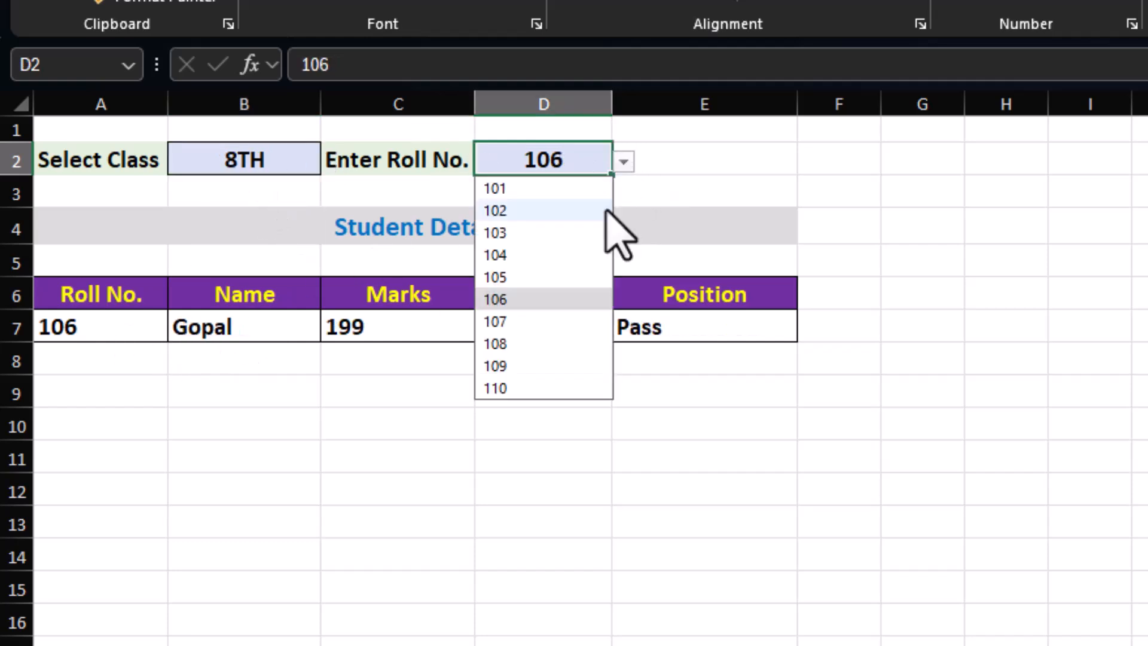
left_click(503, 370)
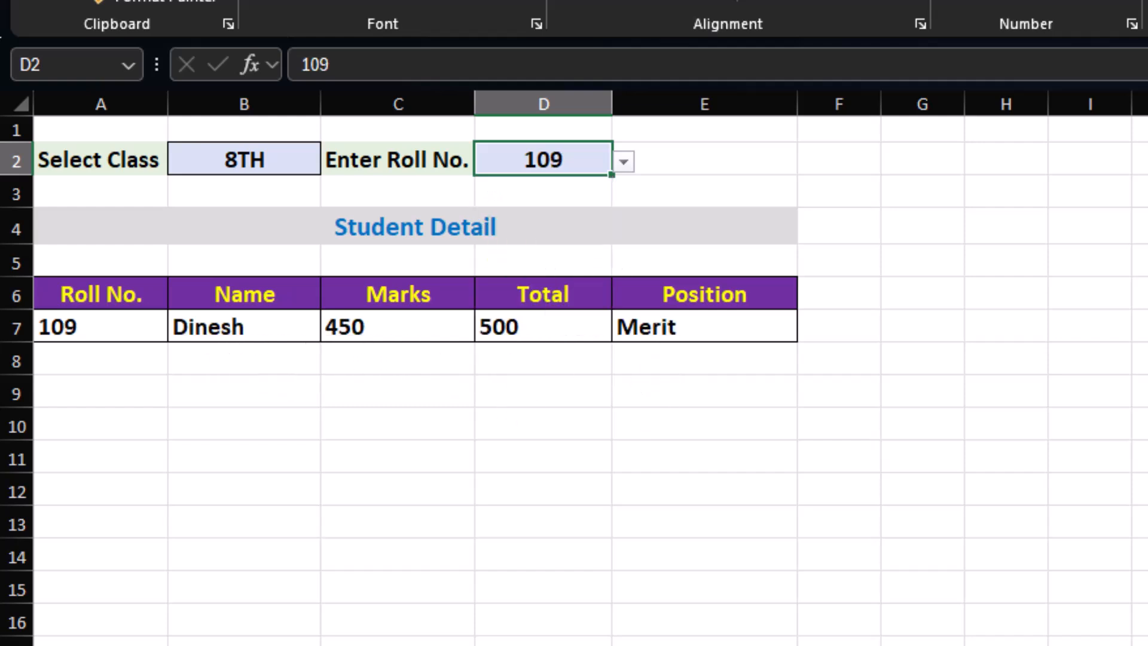
Check the fetched record against roll number 109 on the Class 8 sheet, returning to the Student Detail sheet.
key("ctrl+Page_Up")
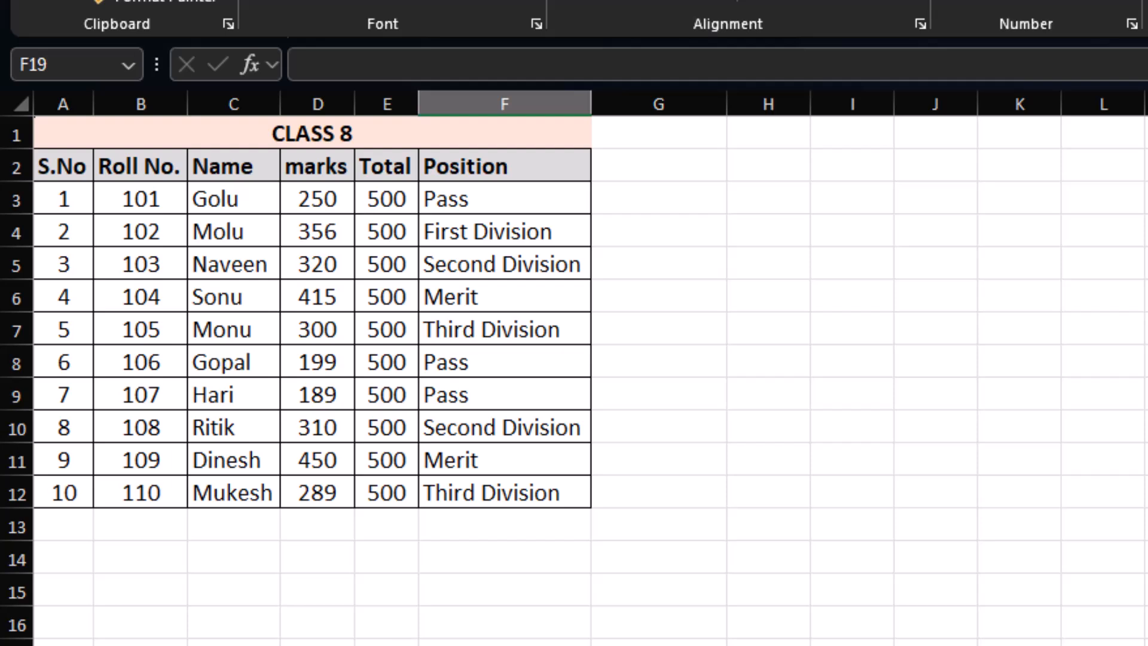
key("ctrl+Page_Down")
left_click(277, 359)
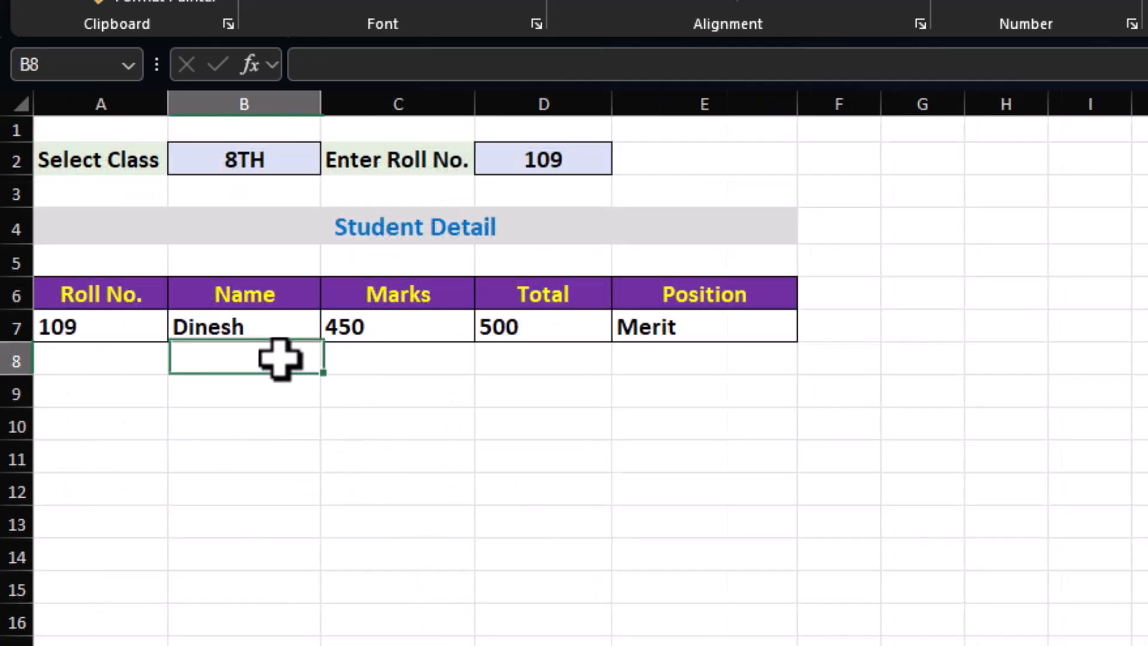